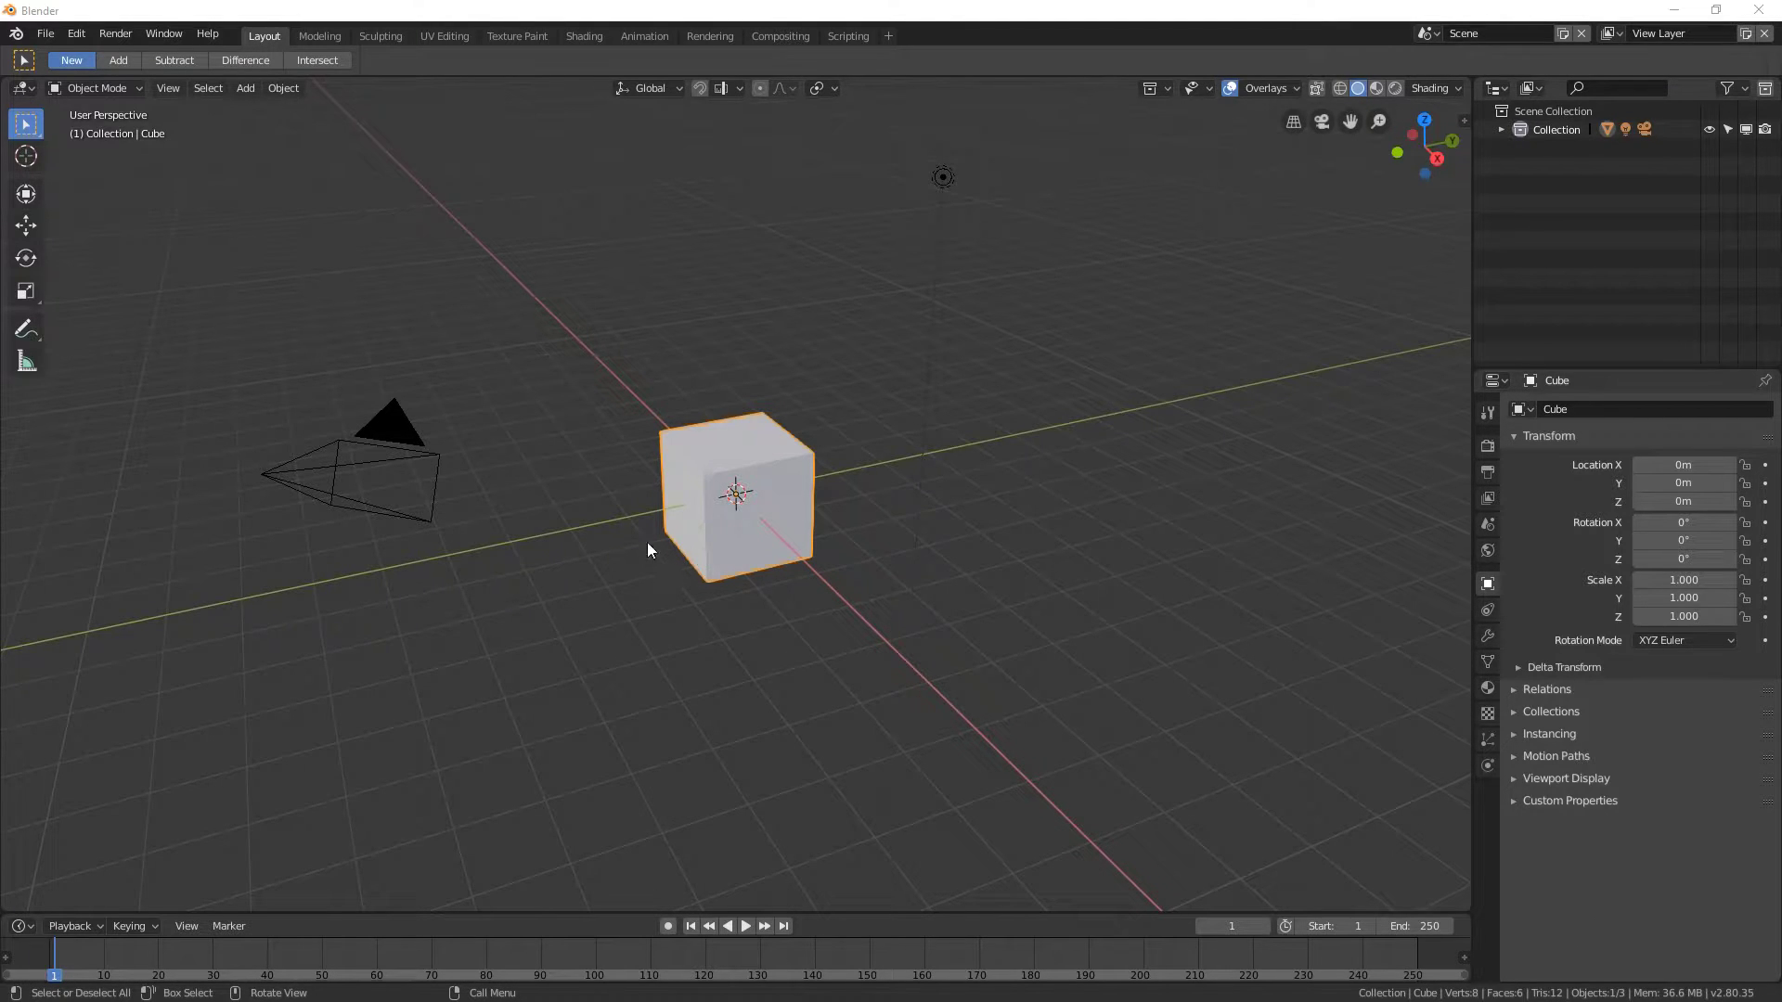
# - Activate the Cursor tool and place the 3D cursor in the empty space above and behind the cube
pyautogui.moveTo(732, 448); pyautogui.dragTo(610, 433, button='middle')
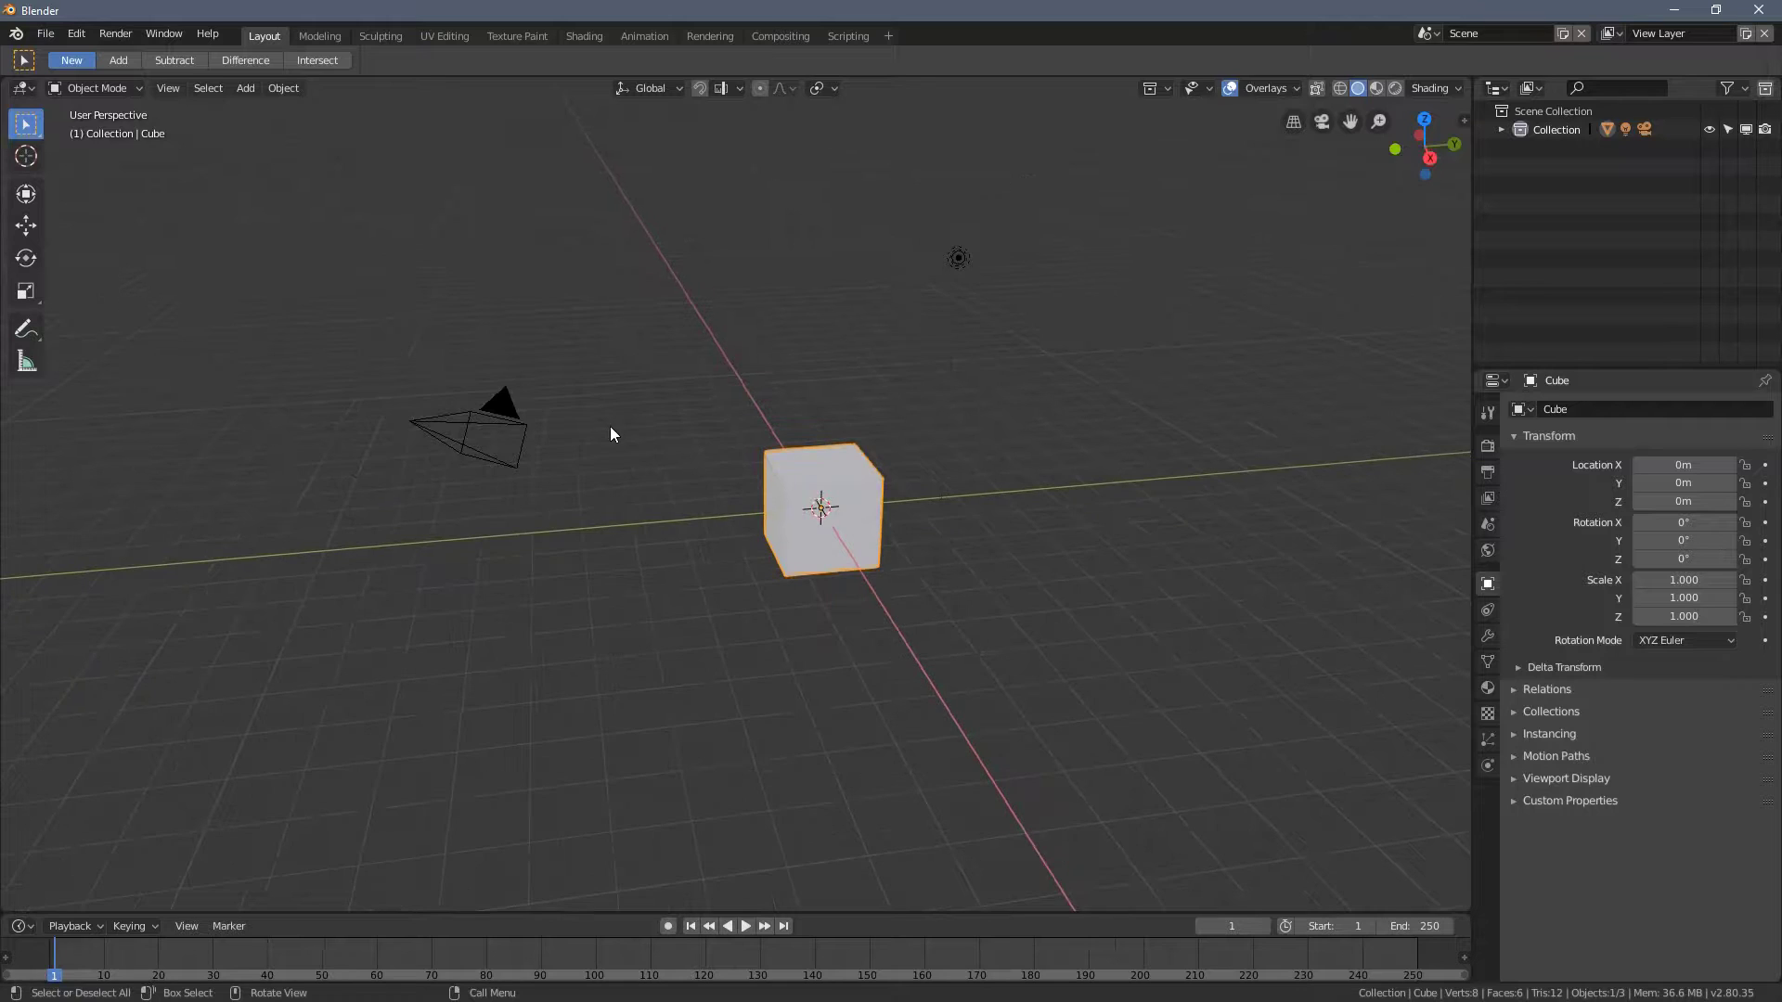
pyautogui.click(32, 163)
pyautogui.moveTo(635, 346); pyautogui.dragTo(756, 381)
pyautogui.scroll(2, 755, 382)
pyautogui.moveTo(771, 301); pyautogui.dragTo(1101, 452)
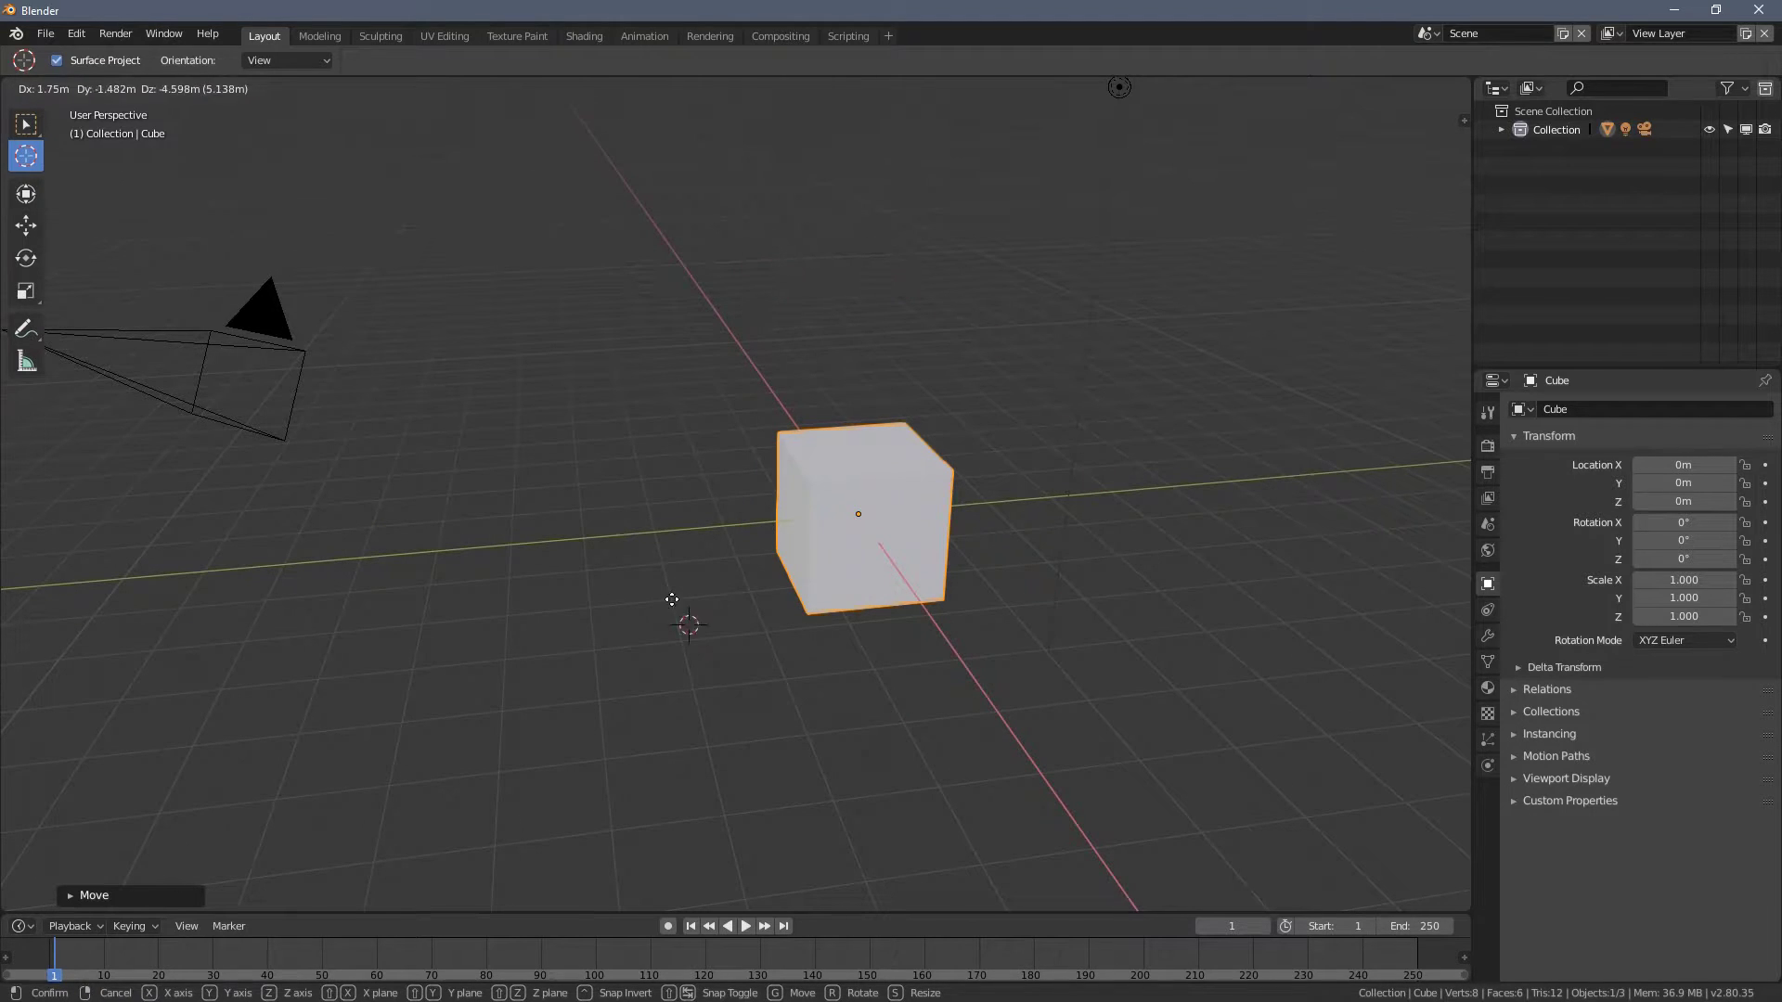
pyautogui.moveTo(671, 591); pyautogui.dragTo(797, 686)
pyautogui.moveTo(943, 244); pyautogui.dragTo(785, 239)
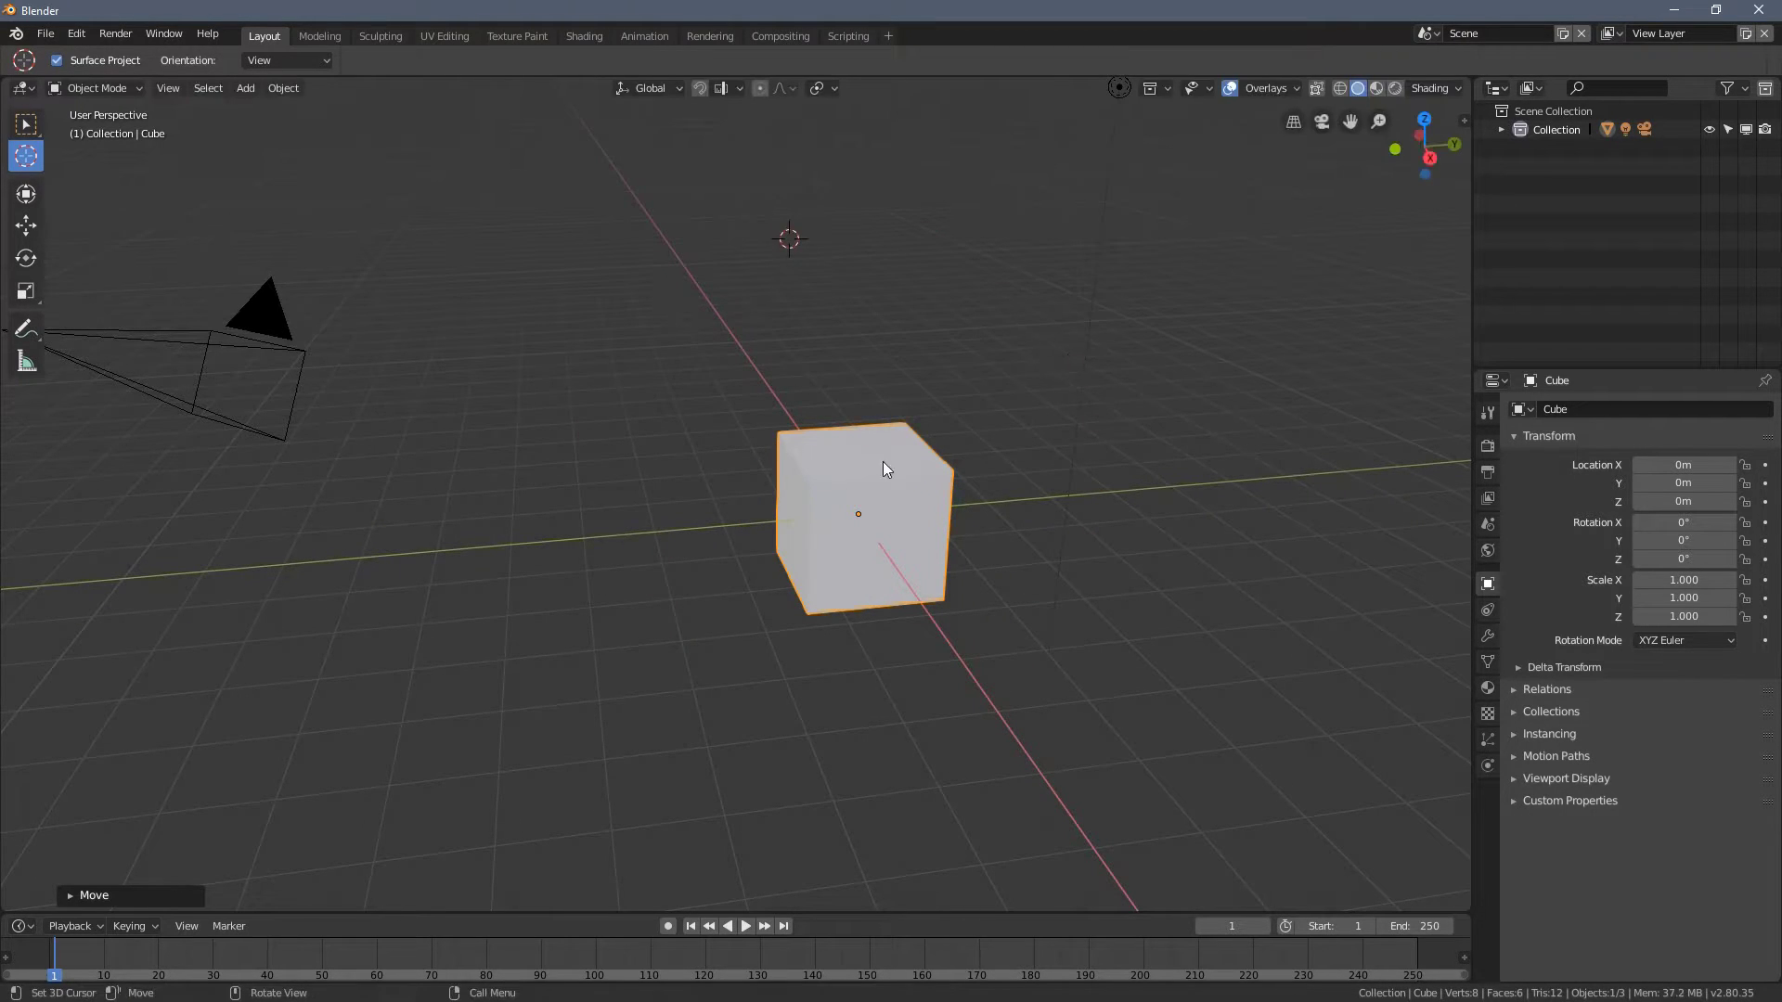
# - Reposition the 3D cursor in the empty space around the cube, finishing above the cube
pyautogui.moveTo(784, 240); pyautogui.dragTo(284, 367, button='middle')
pyautogui.moveTo(597, 295); pyautogui.dragTo(847, 386)
pyautogui.keyDown('shift'); pyautogui.moveTo(800, 433); pyautogui.dragTo(728, 402, button='middle'); pyautogui.keyUp('shift')
pyautogui.scroll(1, 728, 401)
pyautogui.keyDown('shift'); pyautogui.moveTo(578, 354); pyautogui.dragTo(689, 411, button='middle'); pyautogui.keyUp('shift')
# - Delete the camera and the light from the scene
pyautogui.moveTo(25, 130); pyautogui.dragTo(84, 124)
pyautogui.click(337, 409)
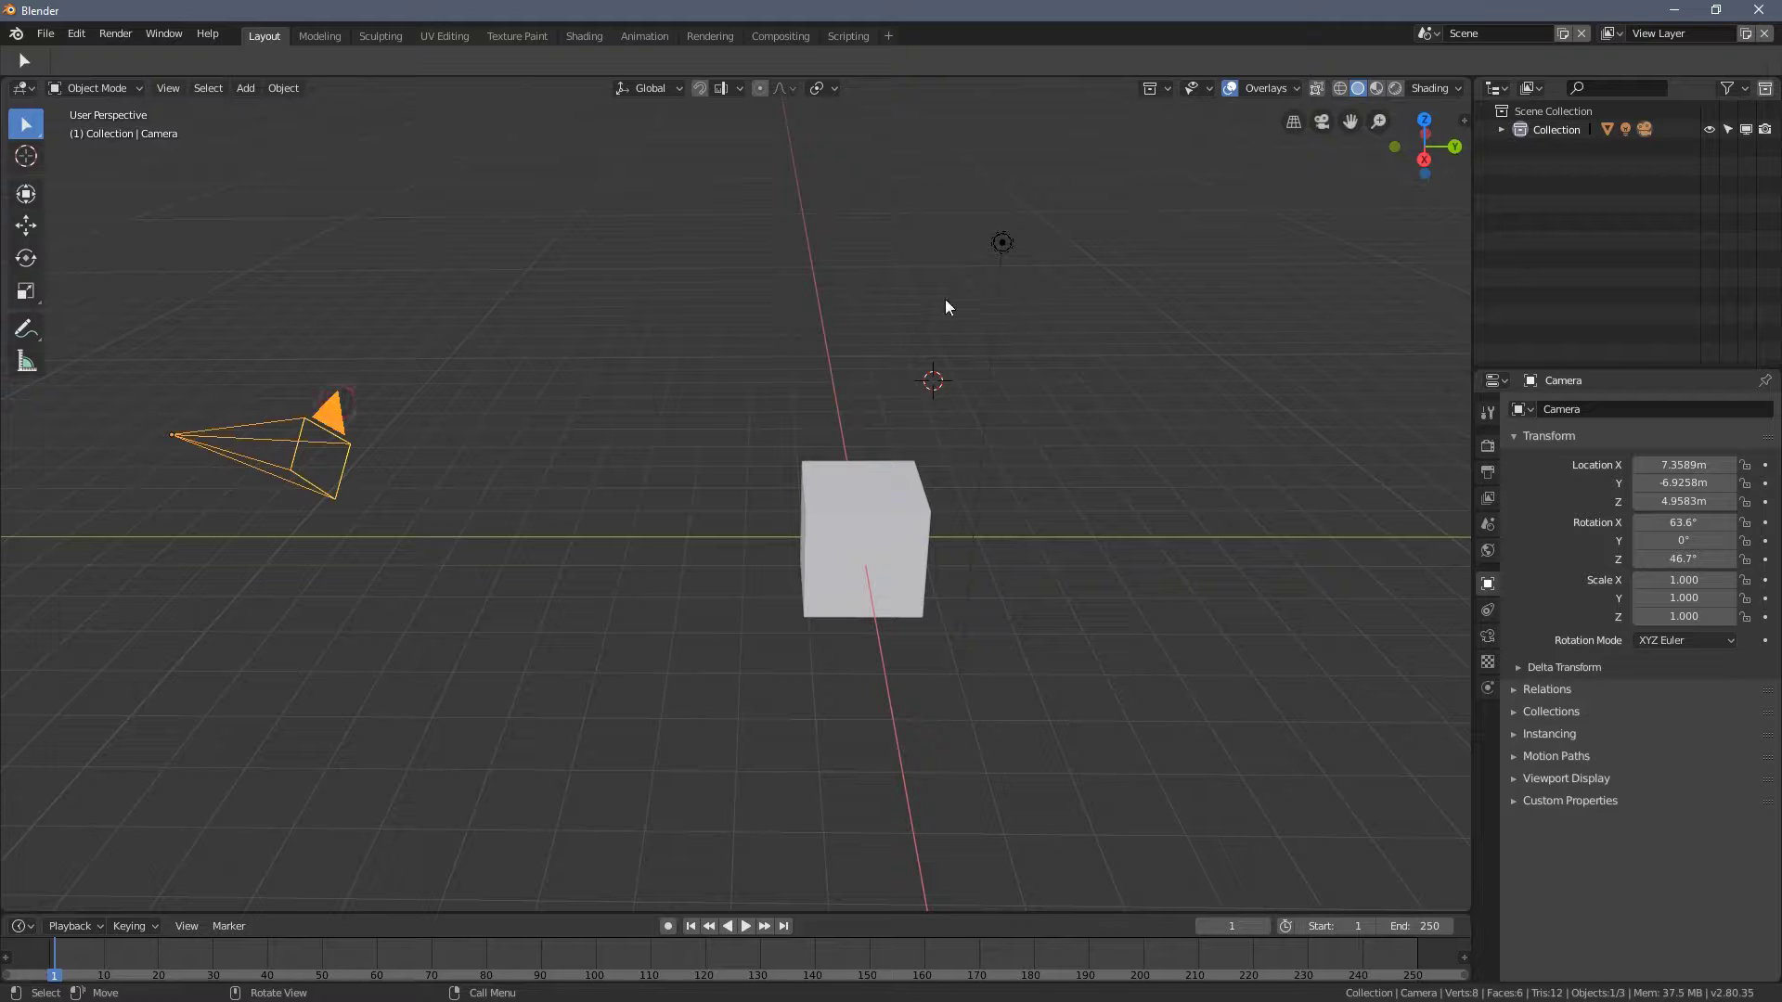
pyautogui.keyDown('shift'); pyautogui.click(1004, 243); pyautogui.keyUp('shift')
pyautogui.press('x')
pyautogui.click(1004, 239)
# - Place the 3D cursor directly above the cube with the Cursor tool and reposition it at other spots around the cube
pyautogui.moveTo(901, 375); pyautogui.dragTo(651, 374, button='middle')
pyautogui.click(26, 170)
pyautogui.click(743, 409)
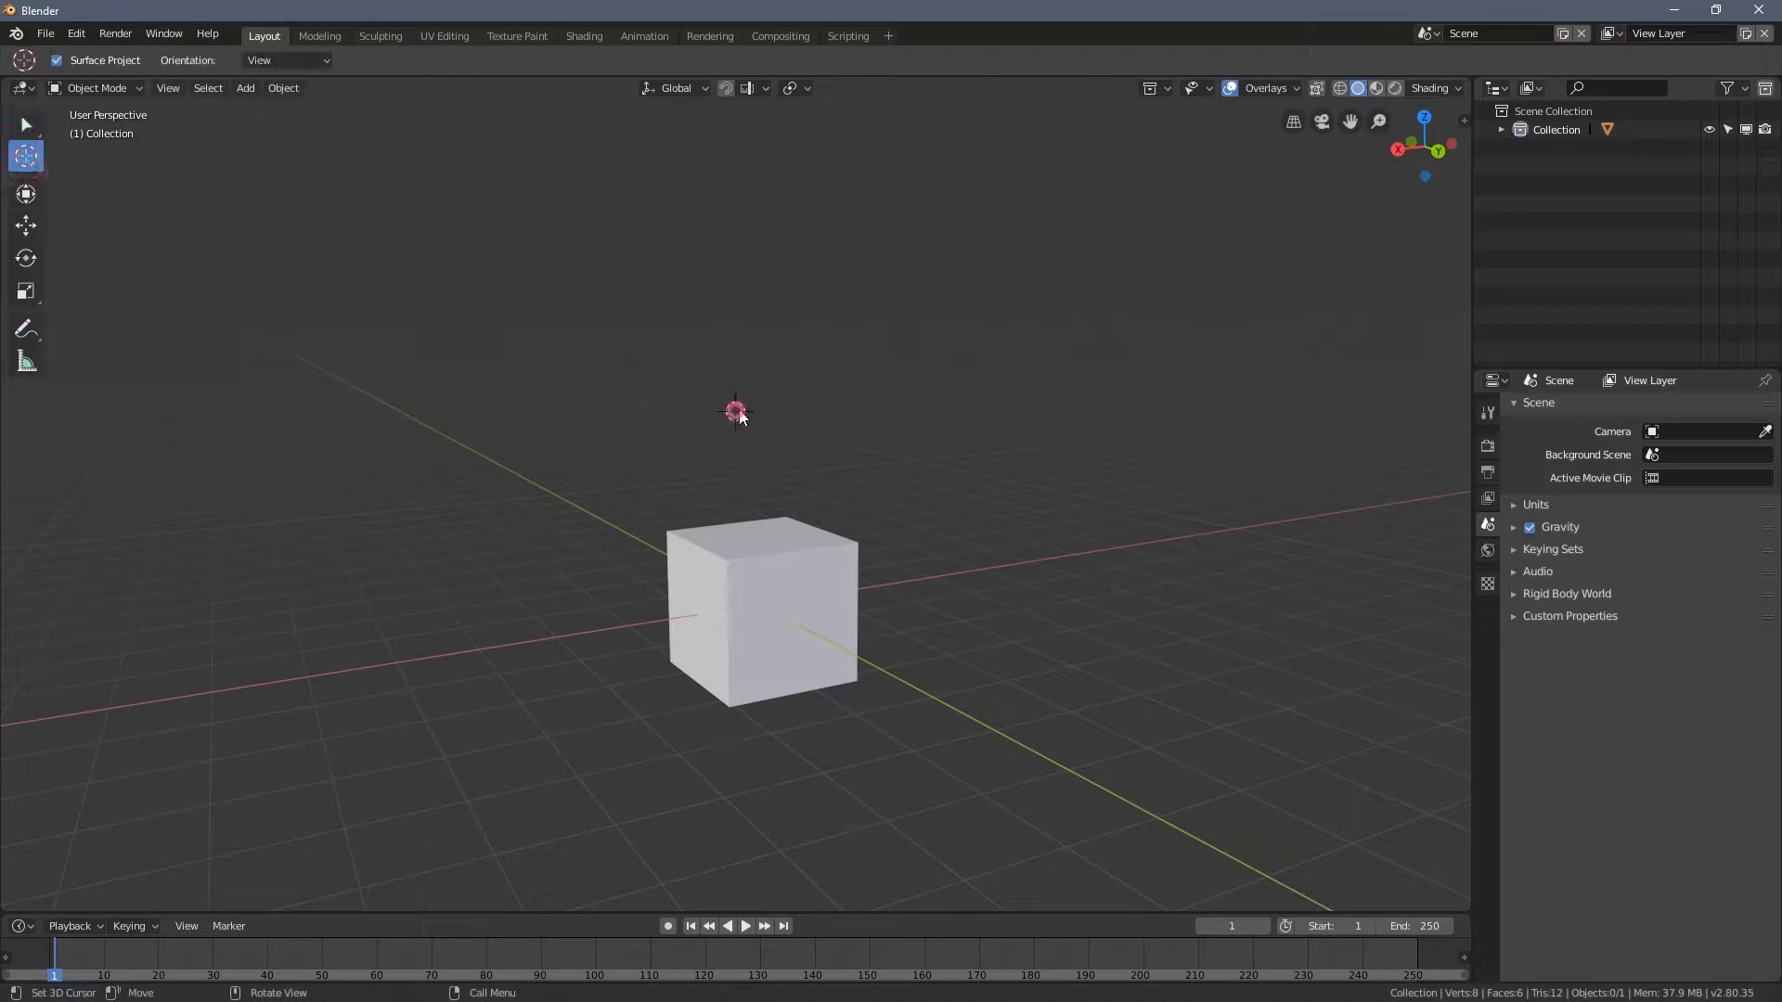
pyautogui.moveTo(743, 409); pyautogui.dragTo(702, 410, button='middle')
pyautogui.moveTo(702, 410); pyautogui.dragTo(670, 659)
pyautogui.scroll(1, 709, 509)
pyautogui.keyDown('shift'); pyautogui.moveTo(670, 659); pyautogui.dragTo(738, 526, button='middle'); pyautogui.keyUp('shift')
pyautogui.moveTo(565, 359); pyautogui.dragTo(609, 380)
pyautogui.moveTo(609, 381); pyautogui.dragTo(556, 434, button='middle')
# - Move the 3D cursor freely through the empty space beside the cube
pyautogui.moveTo(471, 318); pyautogui.dragTo(1015, 409)
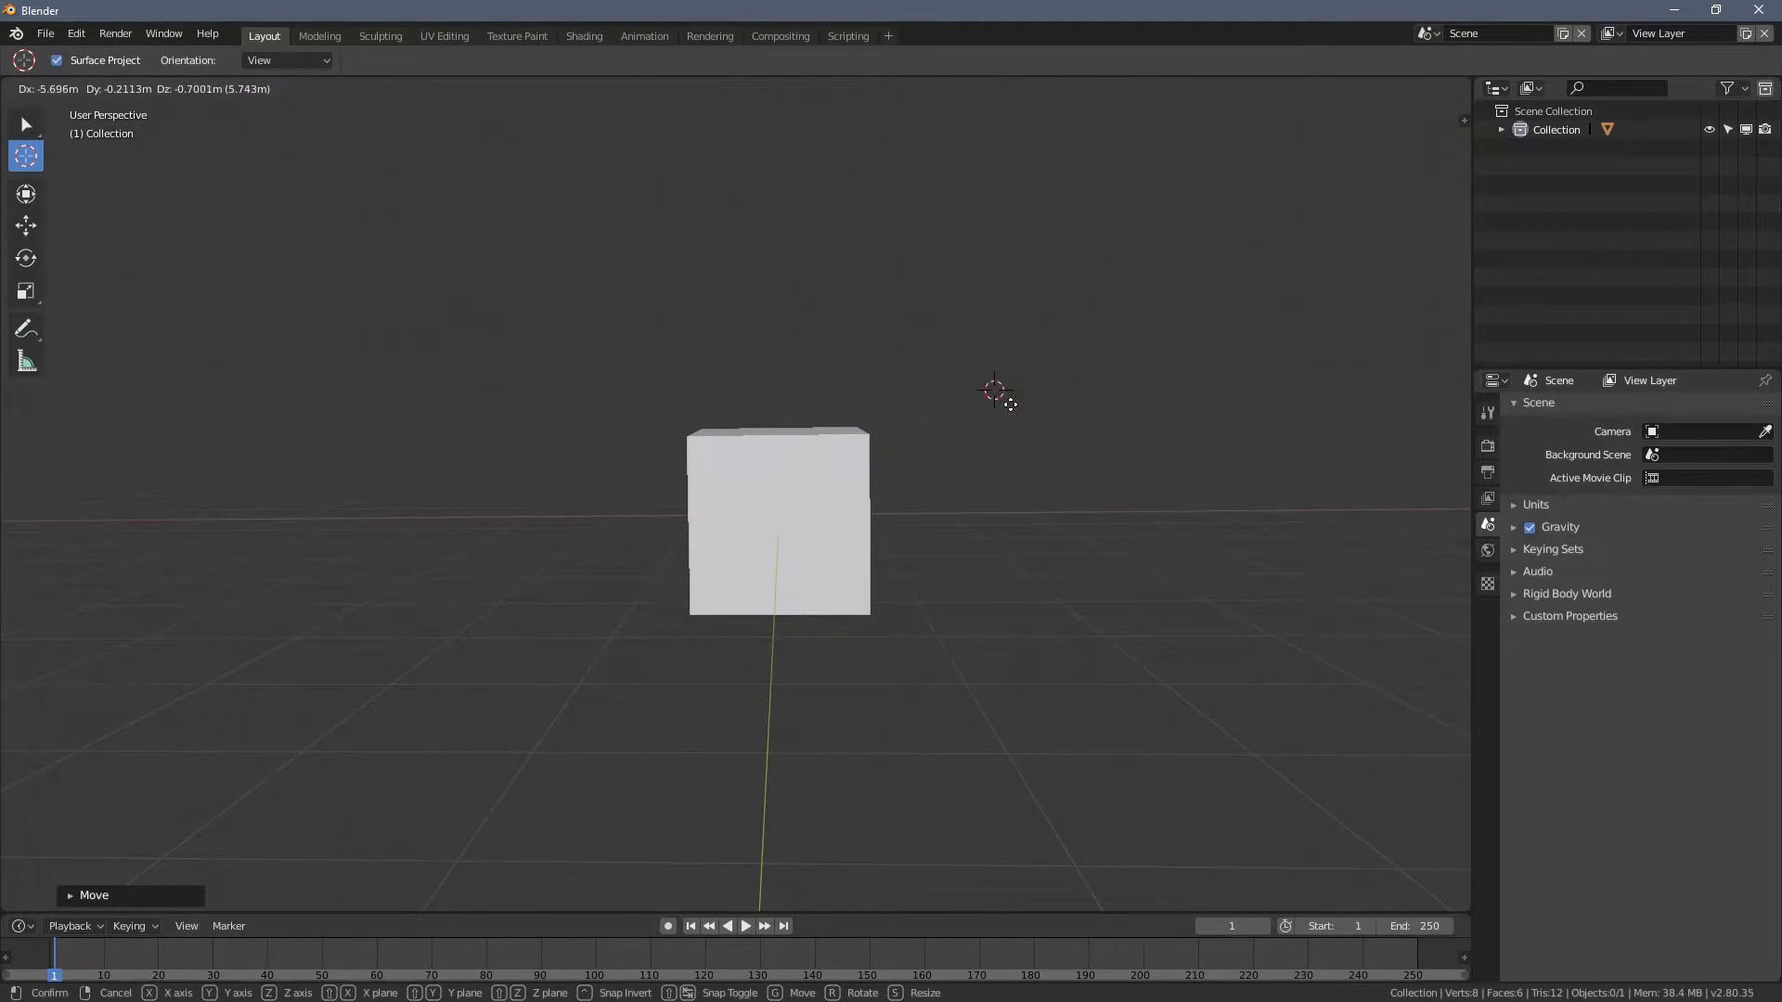
pyautogui.moveTo(1127, 520); pyautogui.dragTo(1126, 518)
pyautogui.moveTo(1083, 470); pyautogui.dragTo(1117, 507, button='middle')
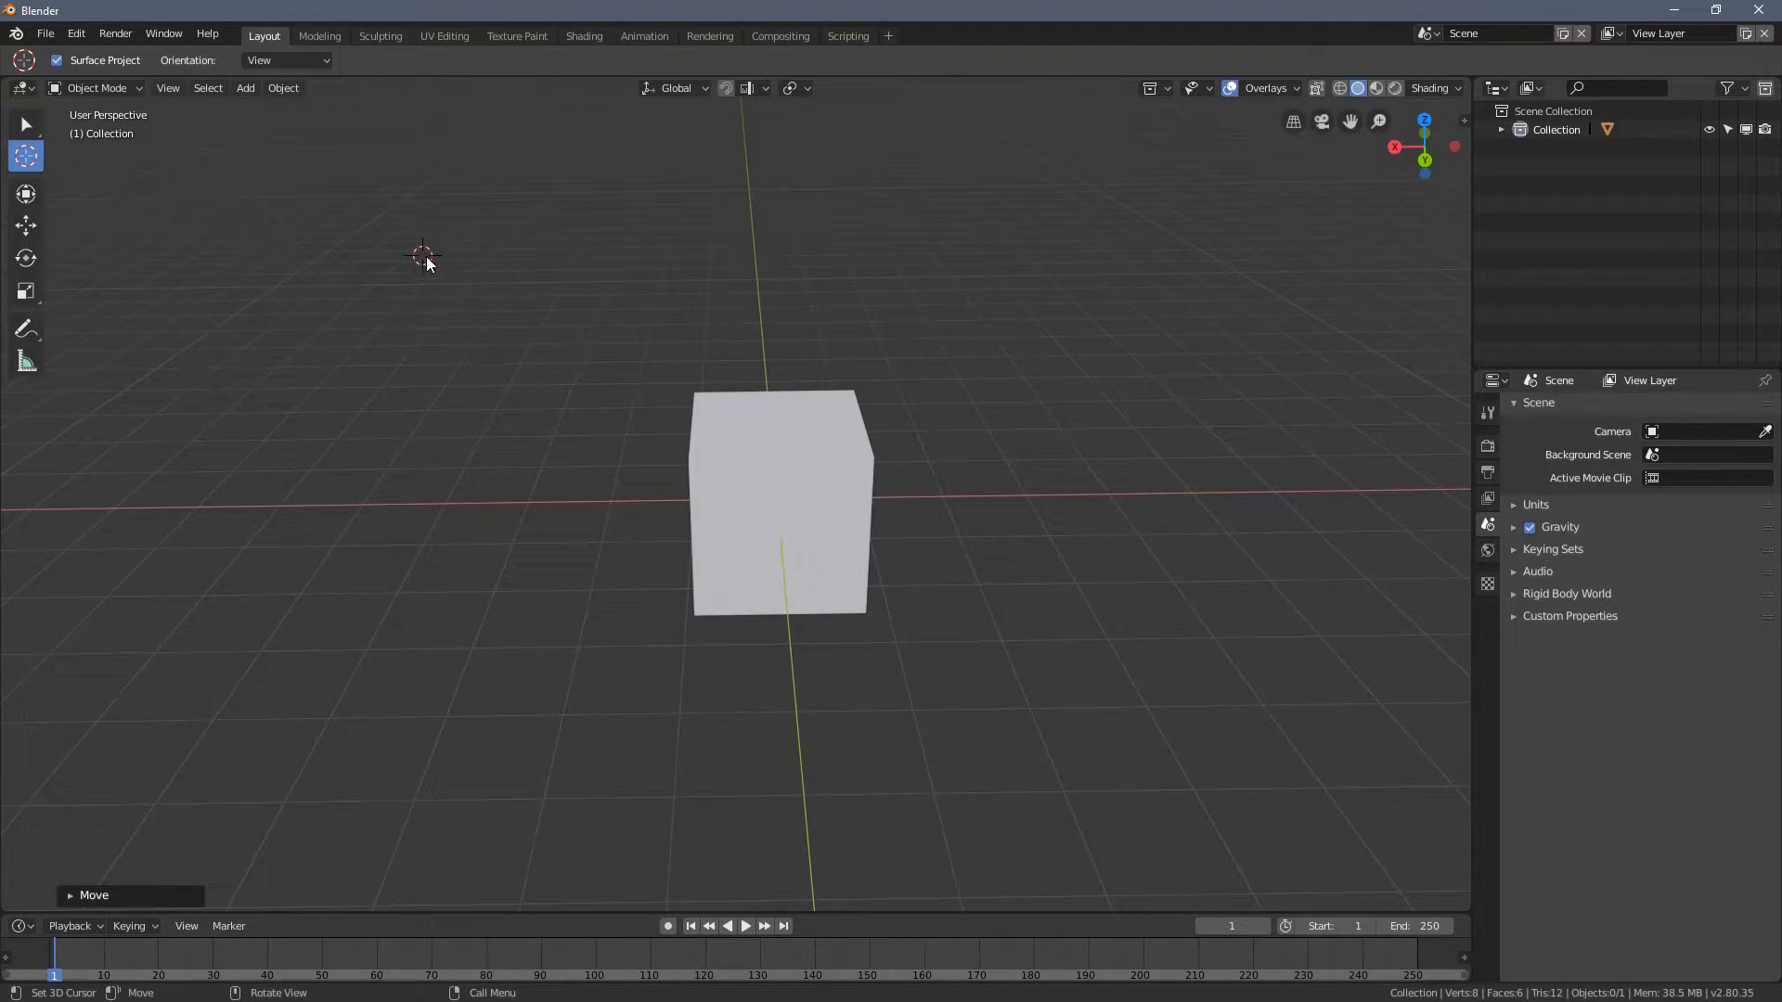
# - Place the 3D cursor near the centre of the cube's side face that points along positive Y
pyautogui.moveTo(426, 264)
pyautogui.mouseDown(button='middle')
pyautogui.moveTo(449, 255)
pyautogui.moveTo(418, 262)
pyautogui.mouseUp(button='middle')
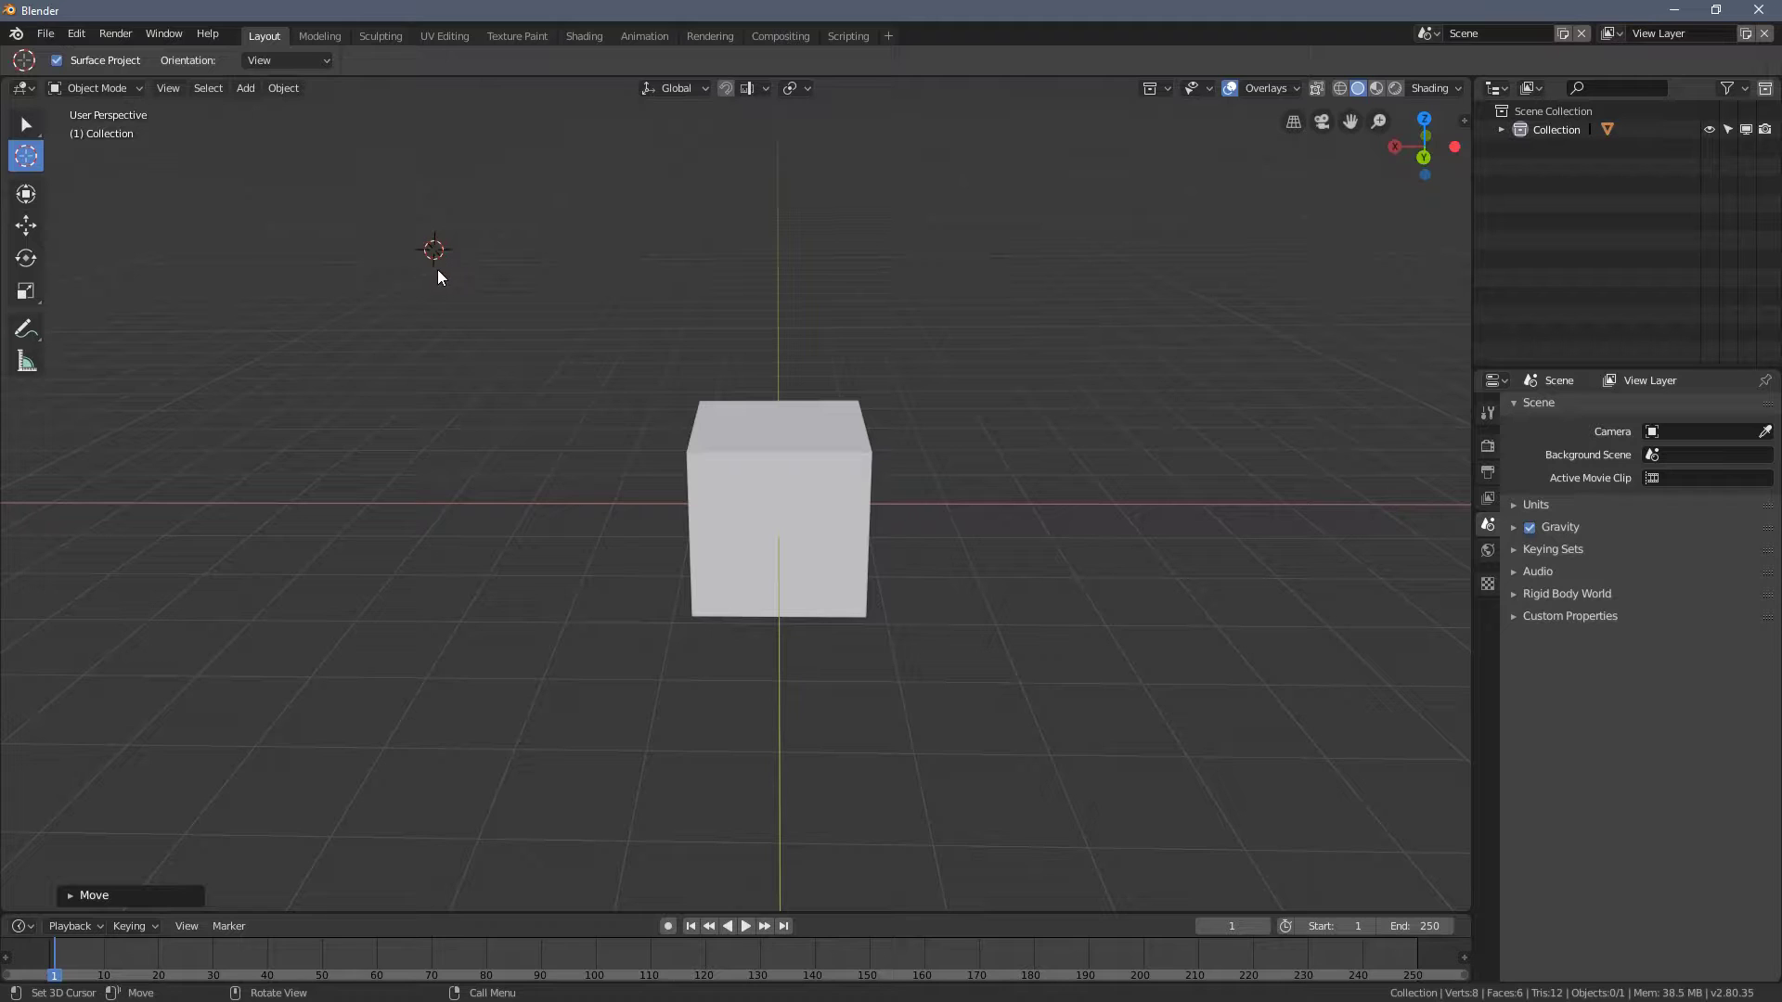
pyautogui.moveTo(426, 262); pyautogui.dragTo(884, 622, button='middle')
pyautogui.click(725, 515)
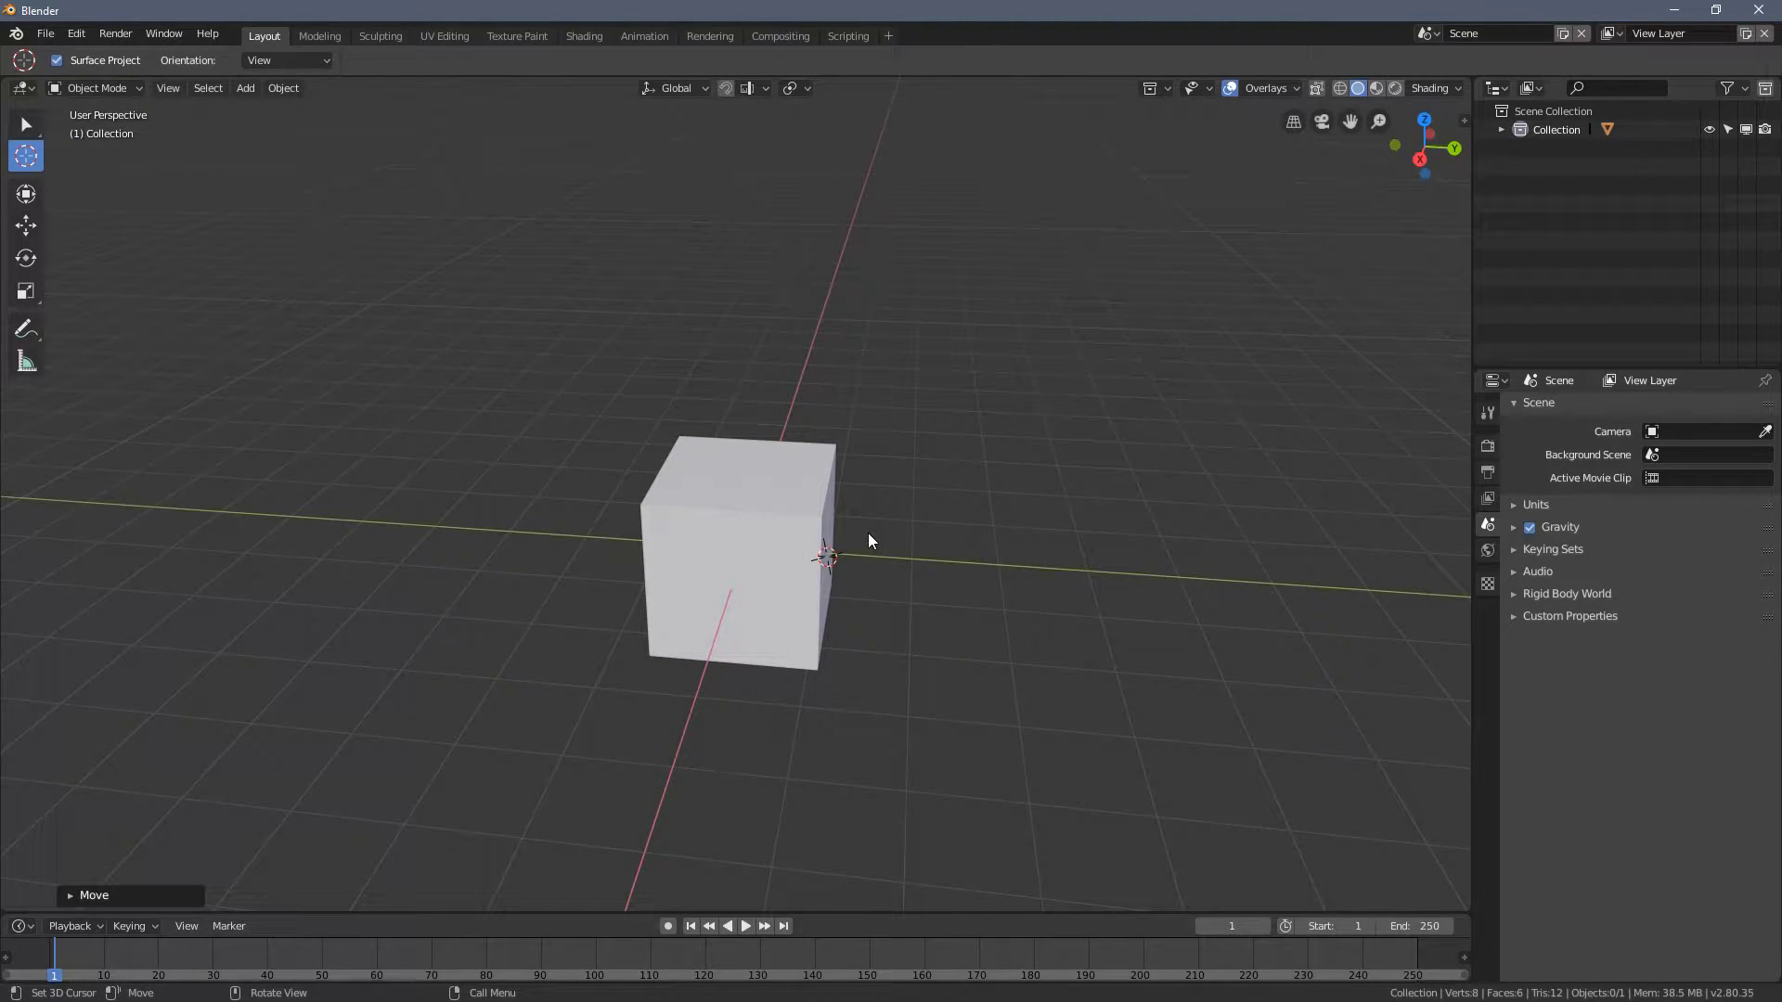
pyautogui.moveTo(867, 532); pyautogui.dragTo(818, 598, button='middle')
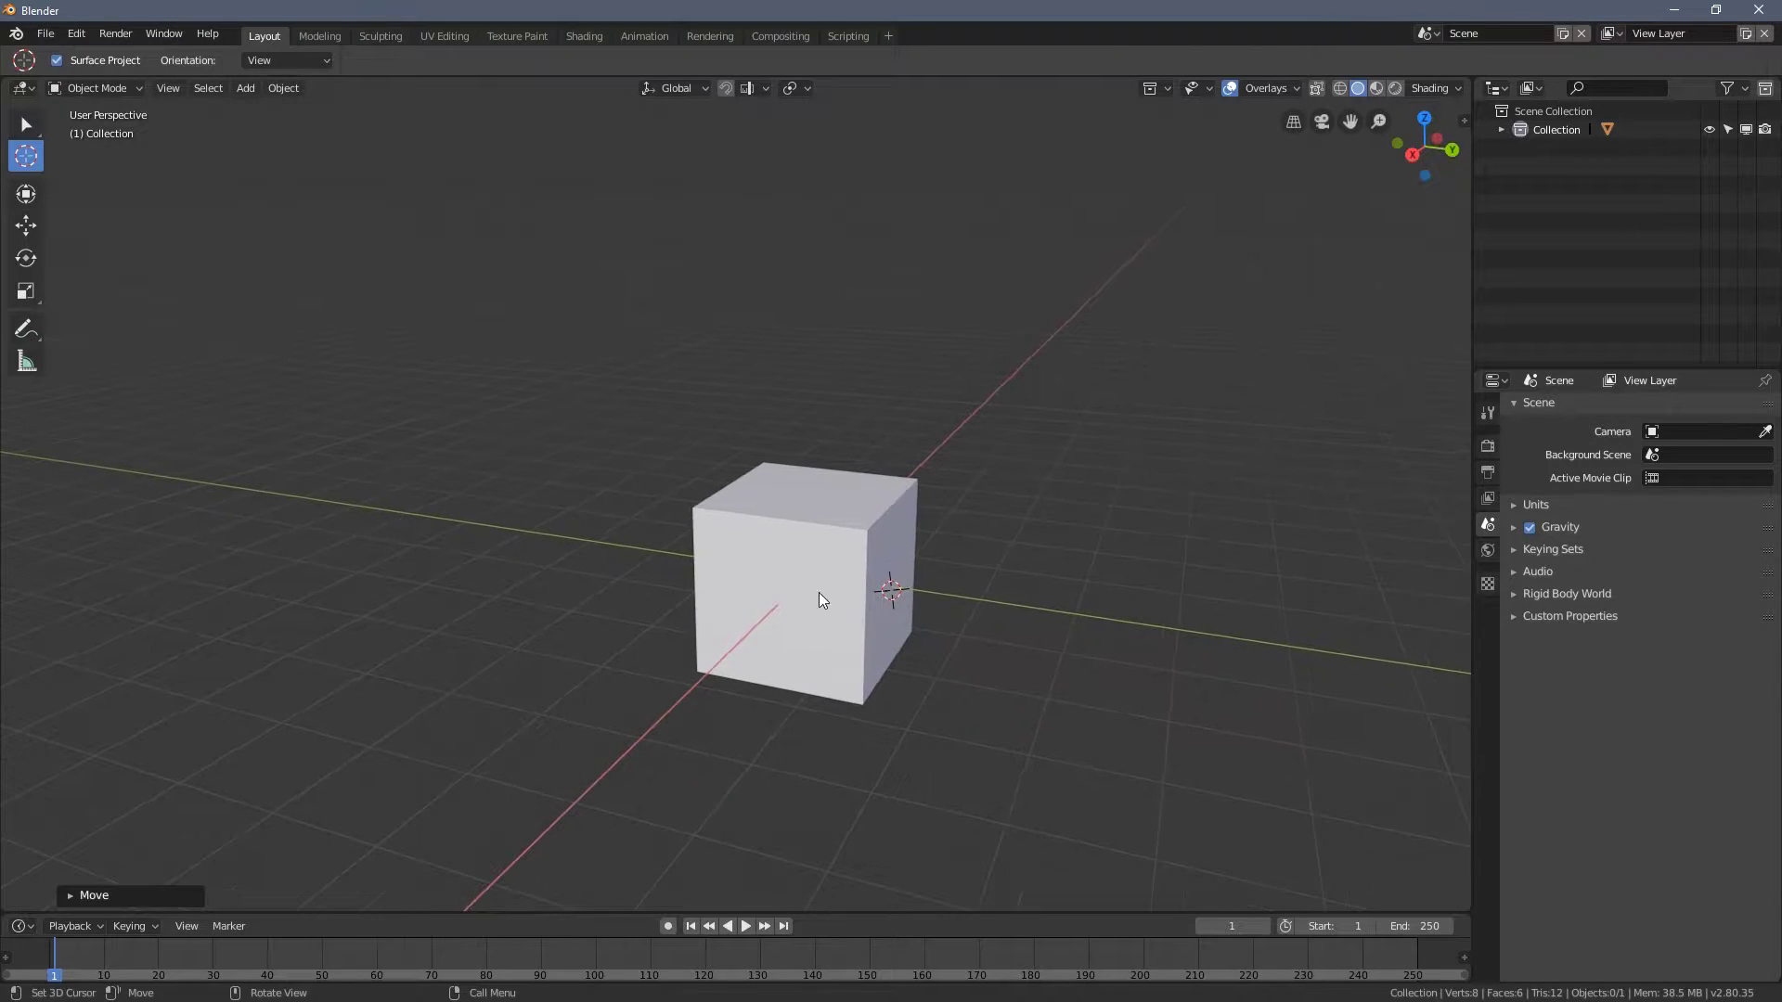
# - Select the cube and clear its location to 0 m on all axes
pyautogui.click(26, 225)
pyautogui.click(26, 291)
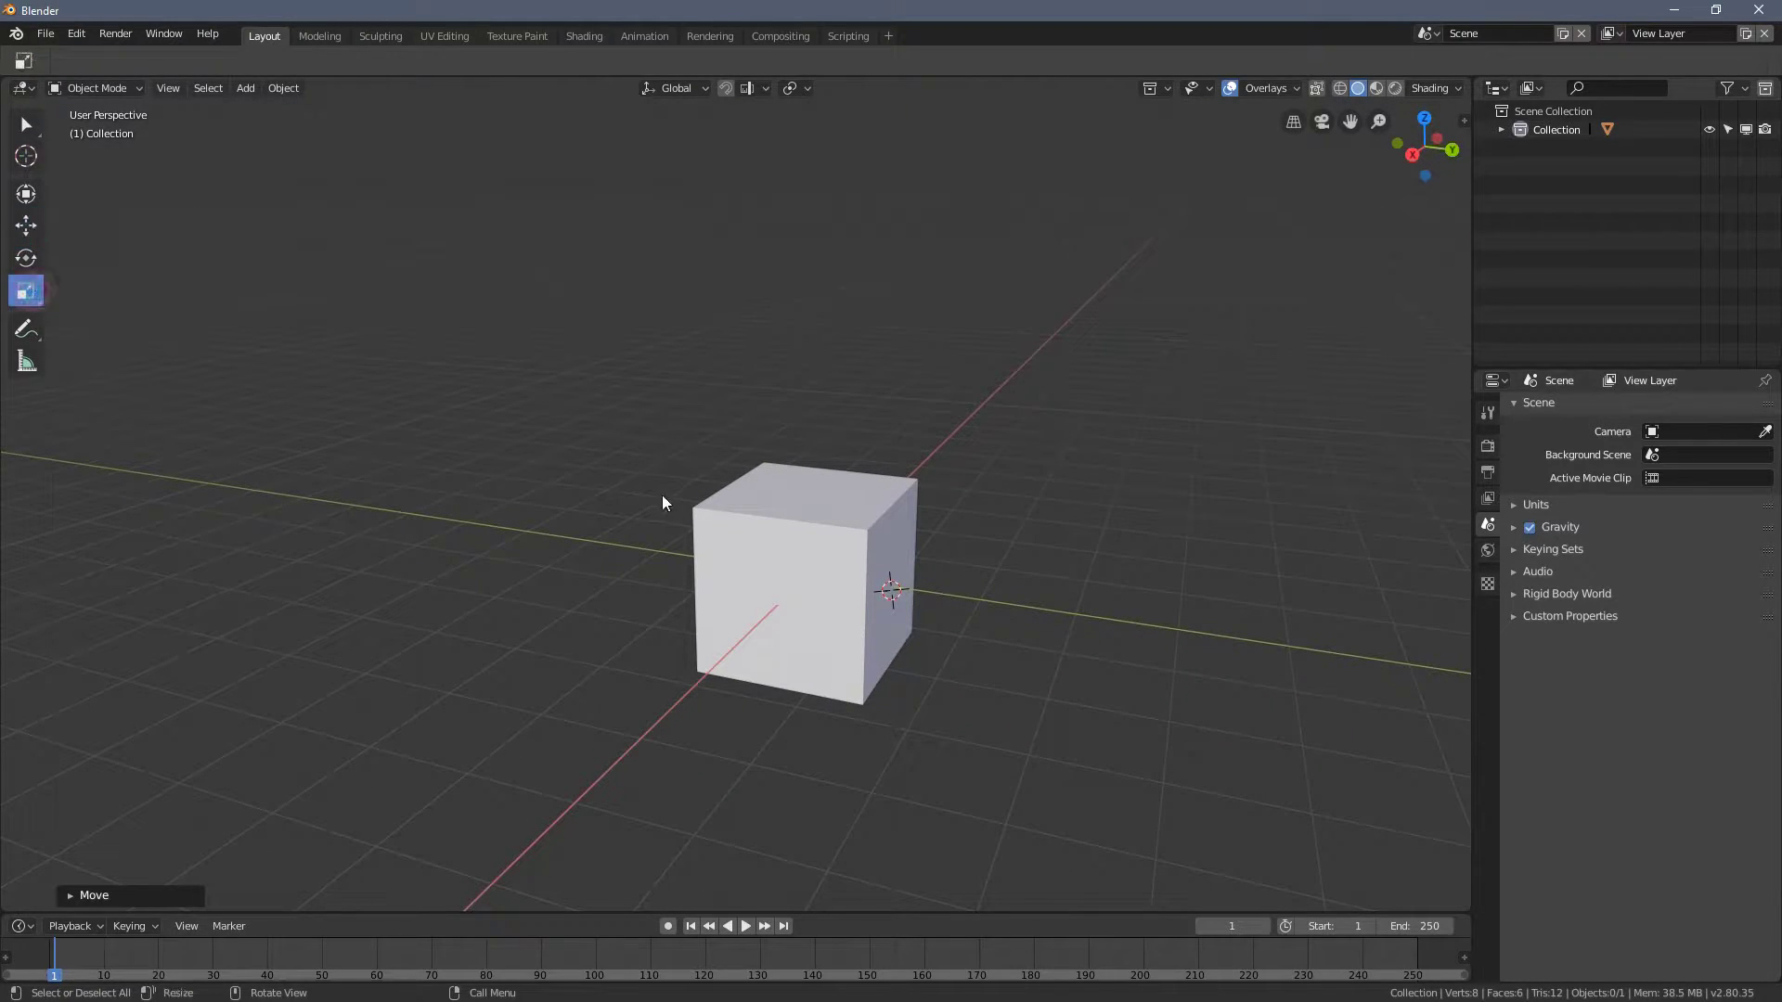
pyautogui.click(26, 125)
pyautogui.click(754, 520)
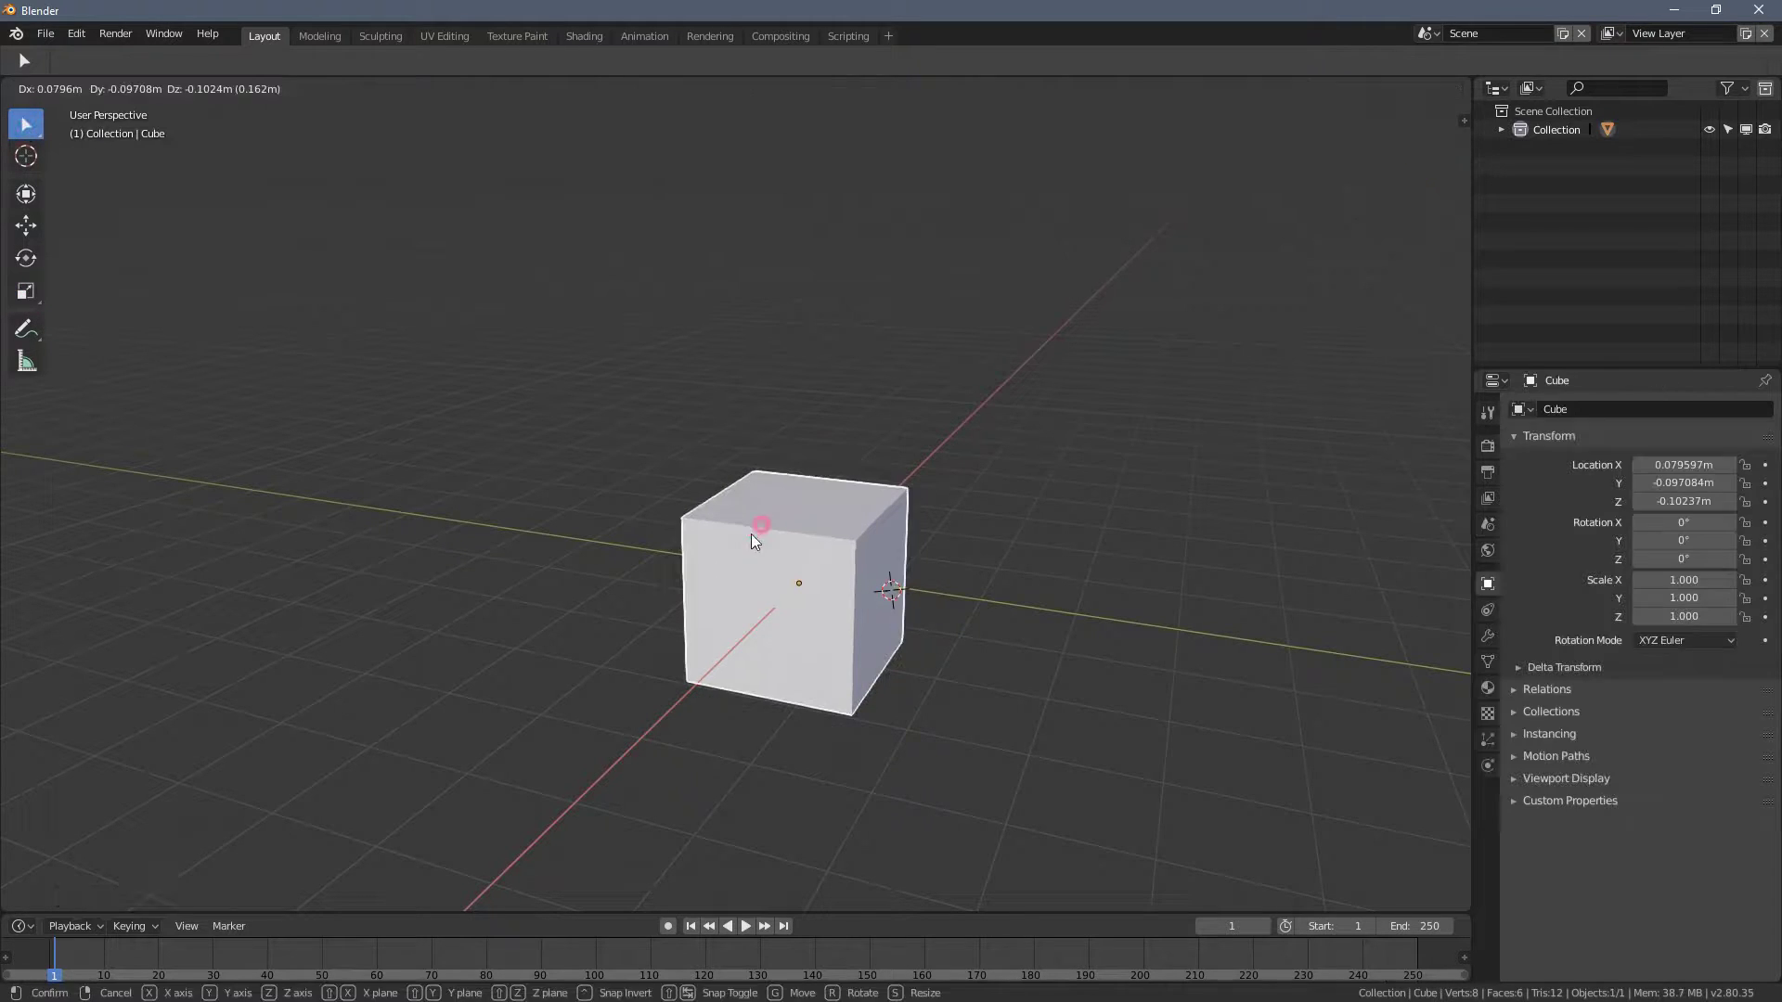
pyautogui.hotkey('alt', 'g')
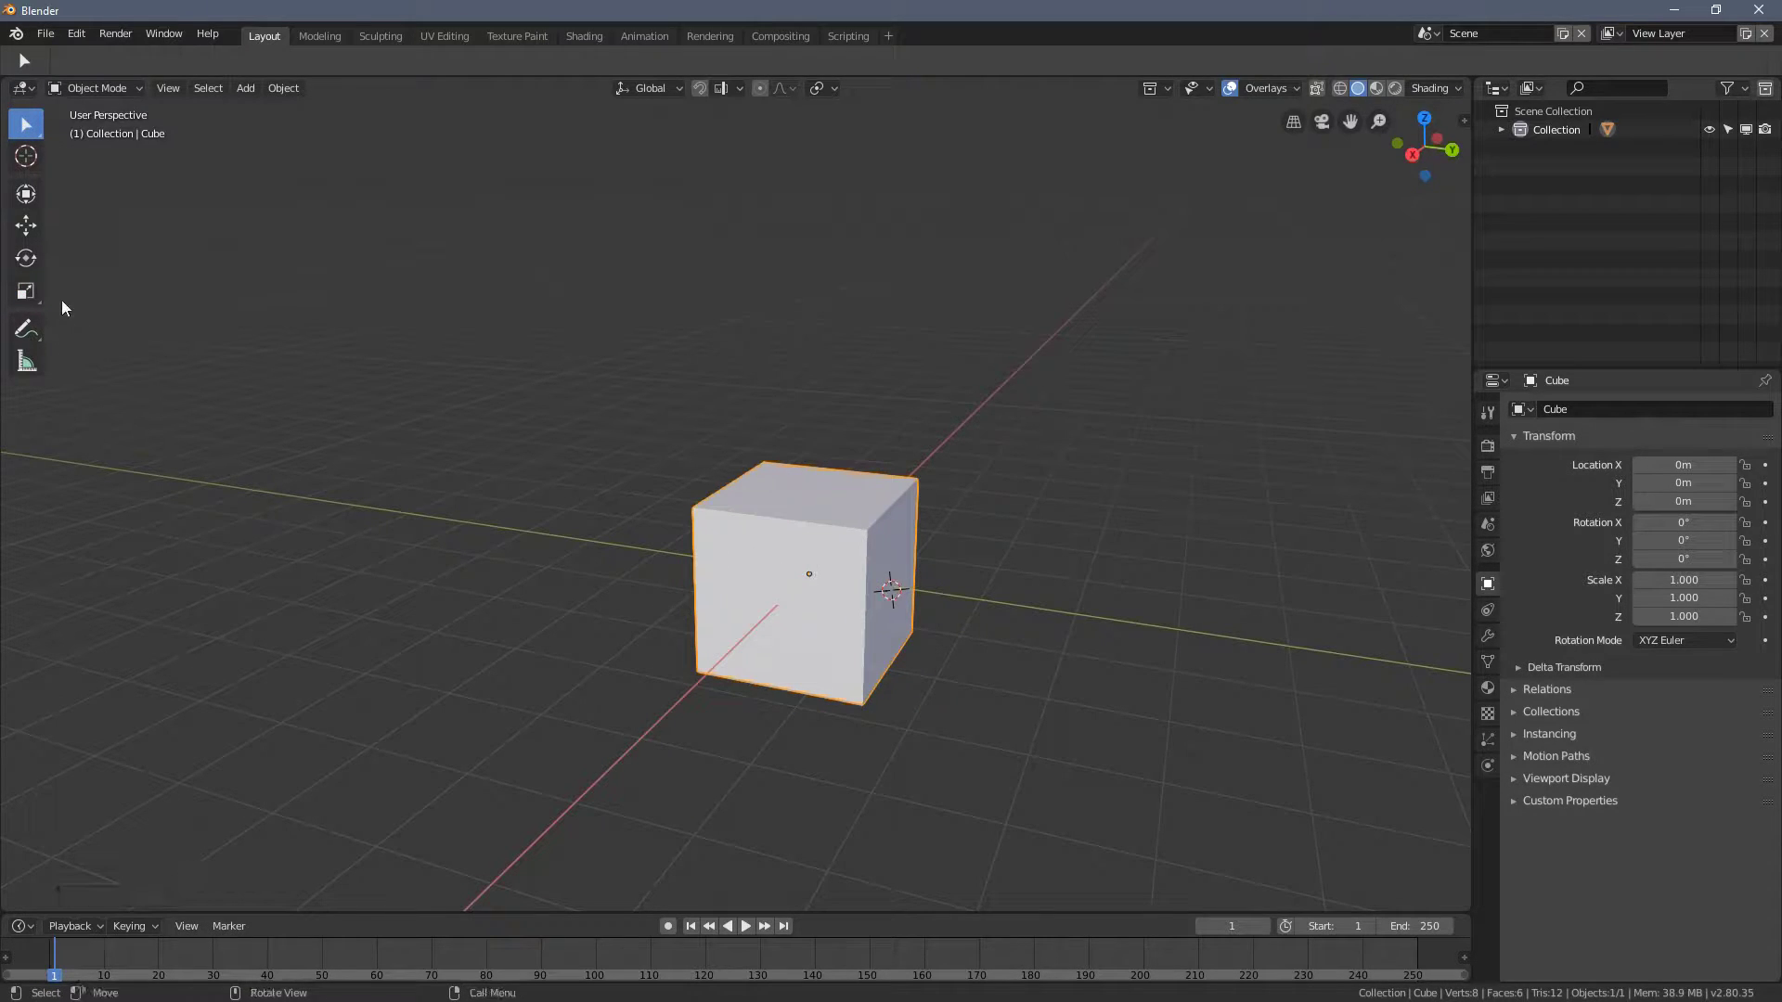
# - Set the pivot point to 3D Cursor and scale the cube along Y to about 3.17
pyautogui.click(26, 293)
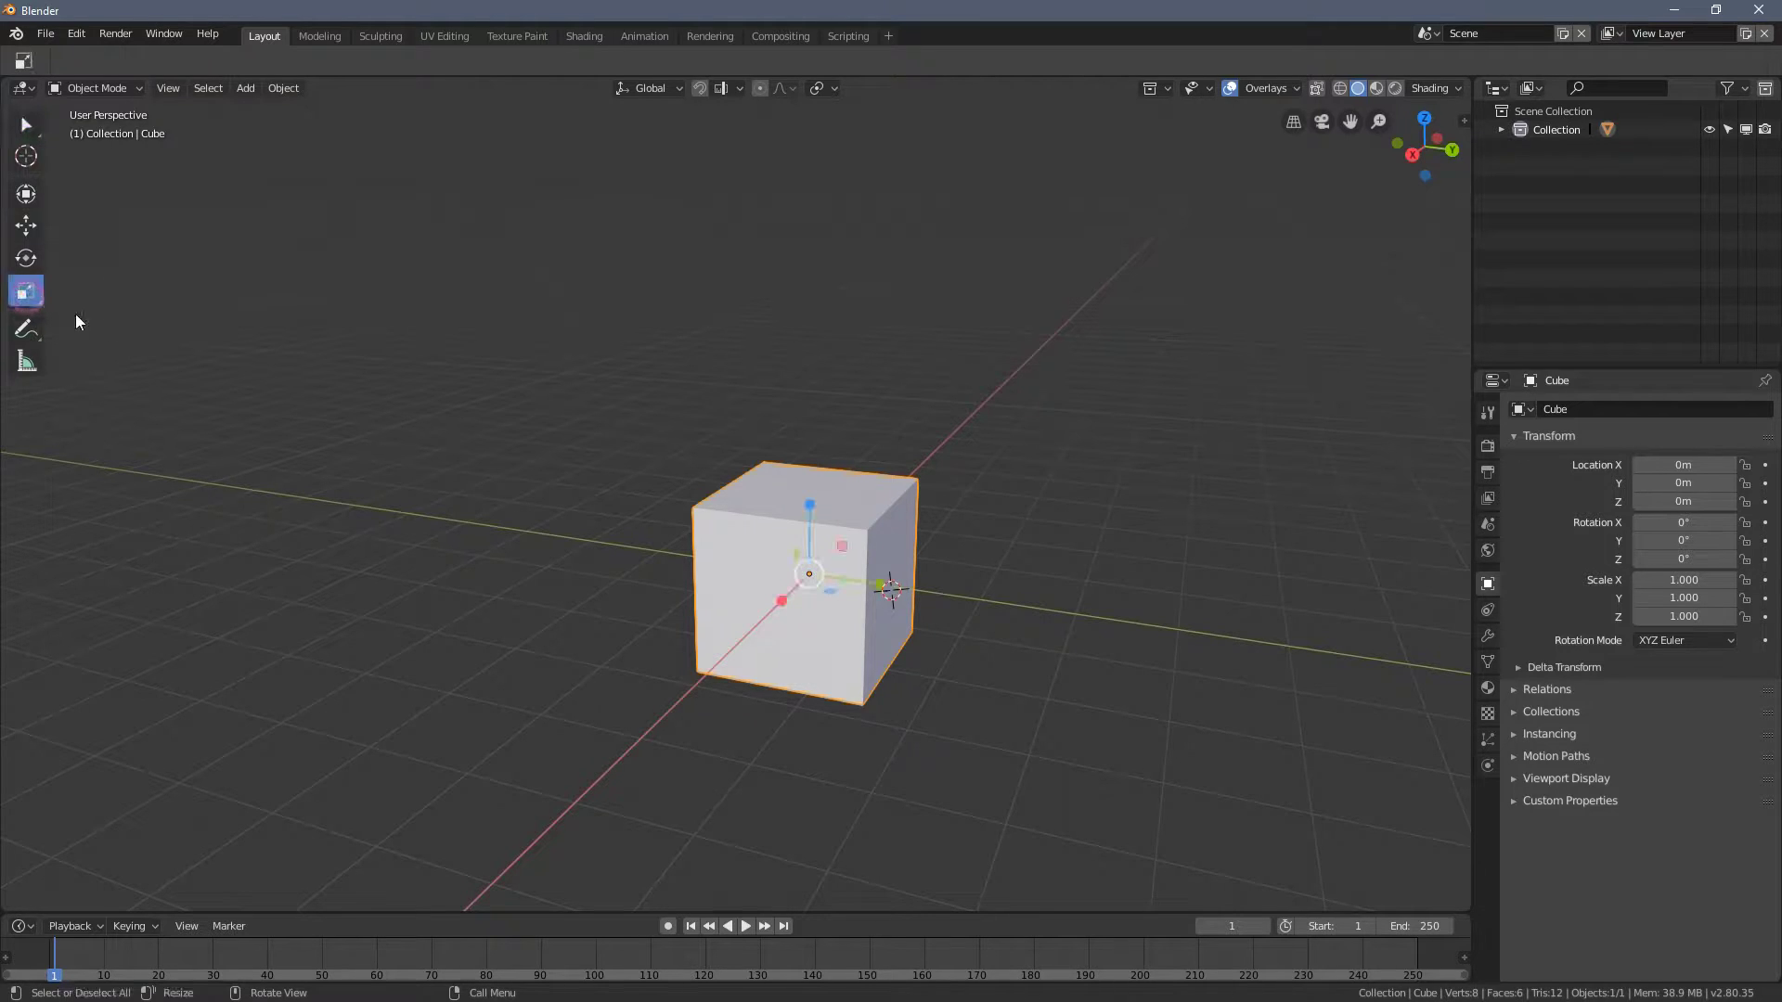
pyautogui.moveTo(777, 568); pyautogui.dragTo(742, 605, button='middle')
pyautogui.click(820, 89)
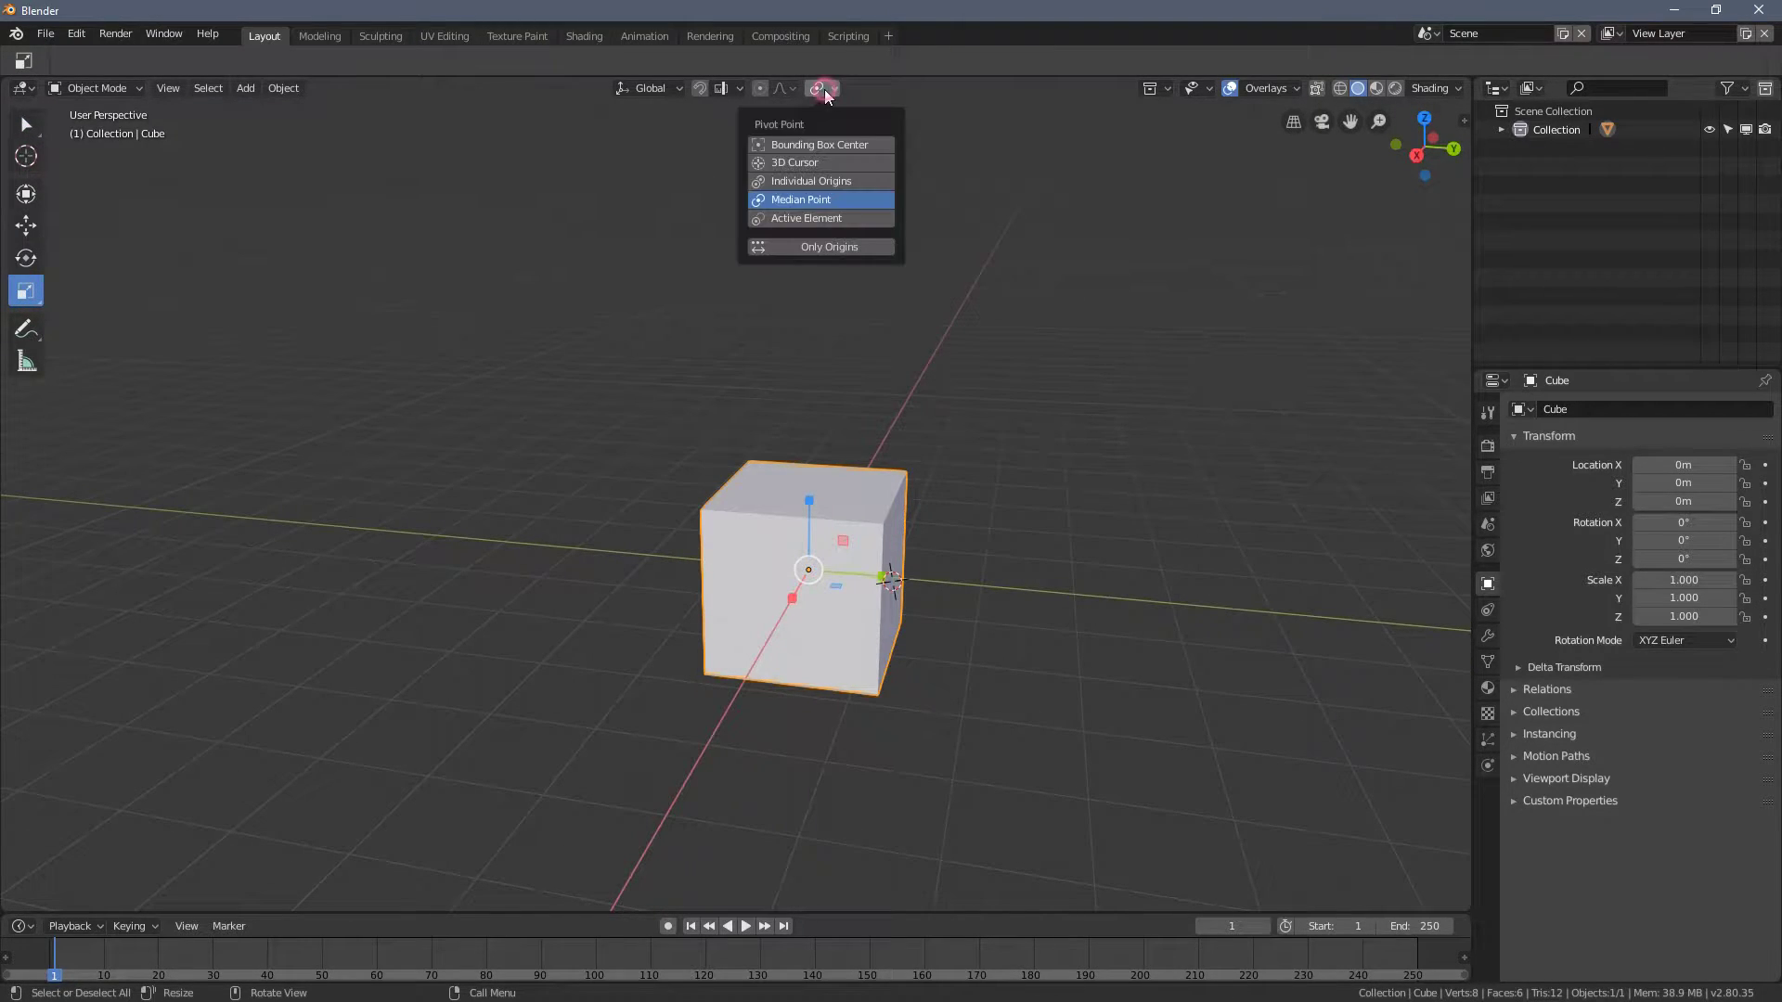
pyautogui.click(796, 163)
pyautogui.moveTo(1011, 708); pyautogui.dragTo(926, 568, button='middle')
pyautogui.moveTo(926, 568); pyautogui.dragTo(1077, 594)
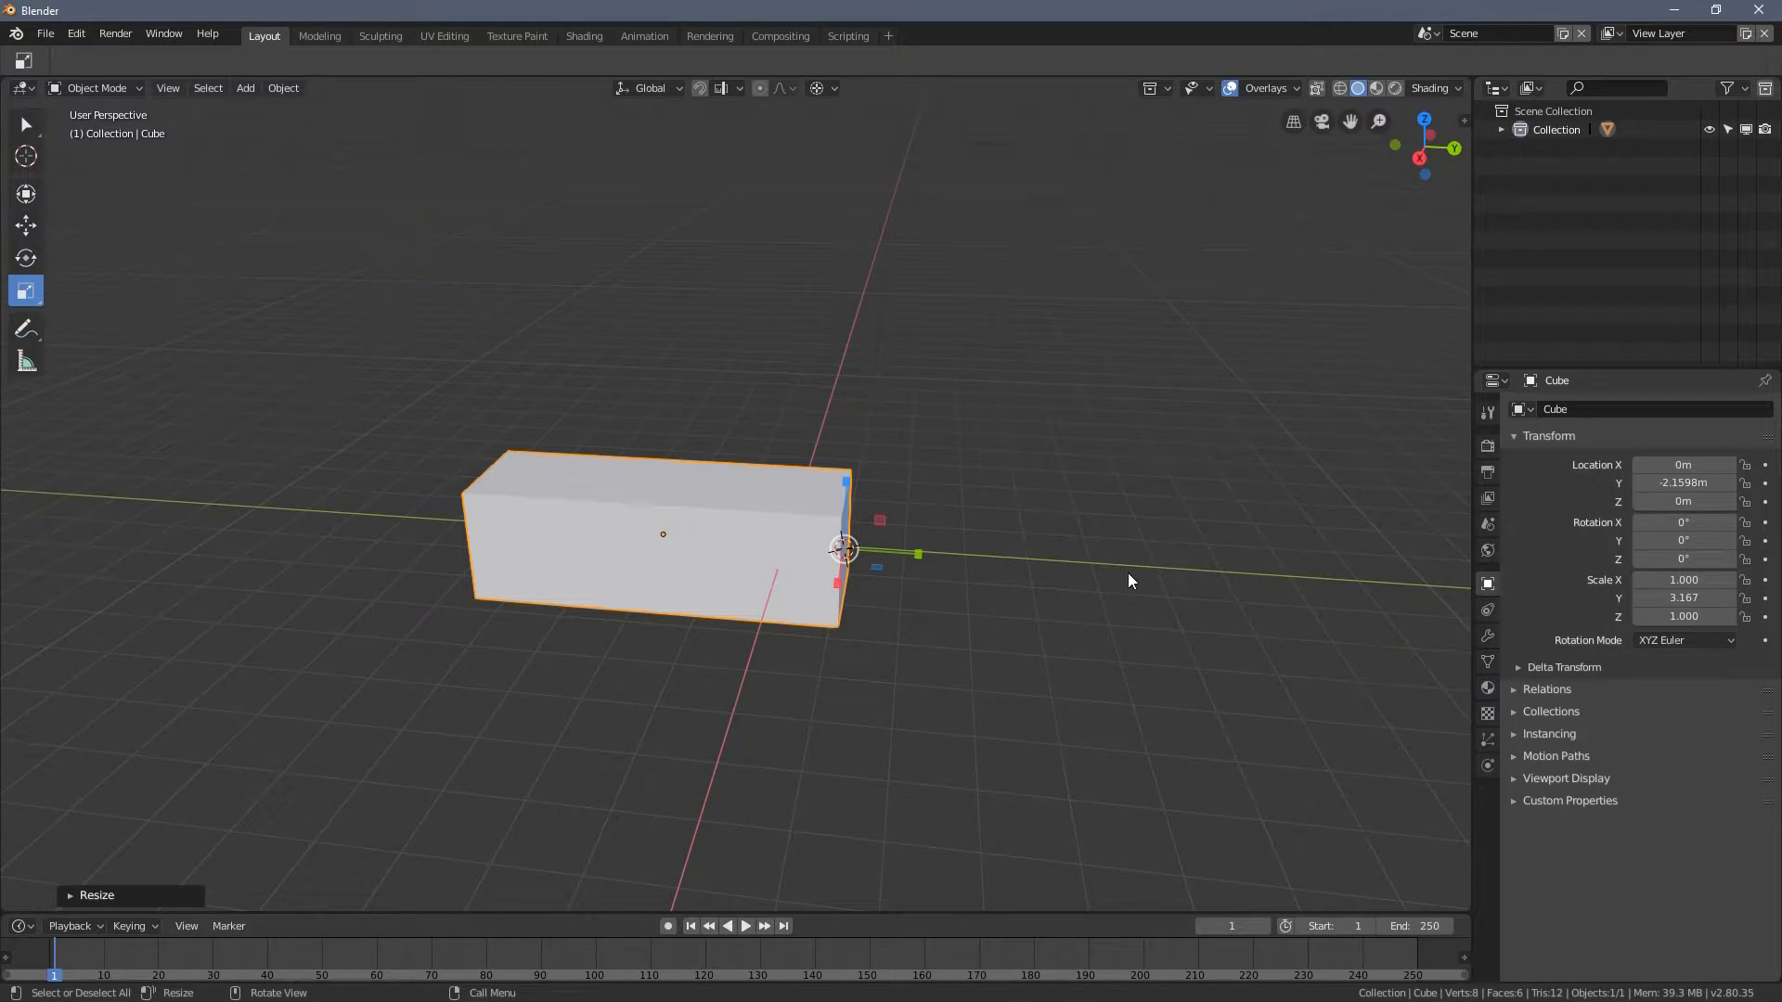
# - Scale the block further along Y from the 3D cursor to a Y scale of about 4.53
pyautogui.moveTo(1129, 581); pyautogui.dragTo(1026, 526, button='middle')
pyautogui.press('s')
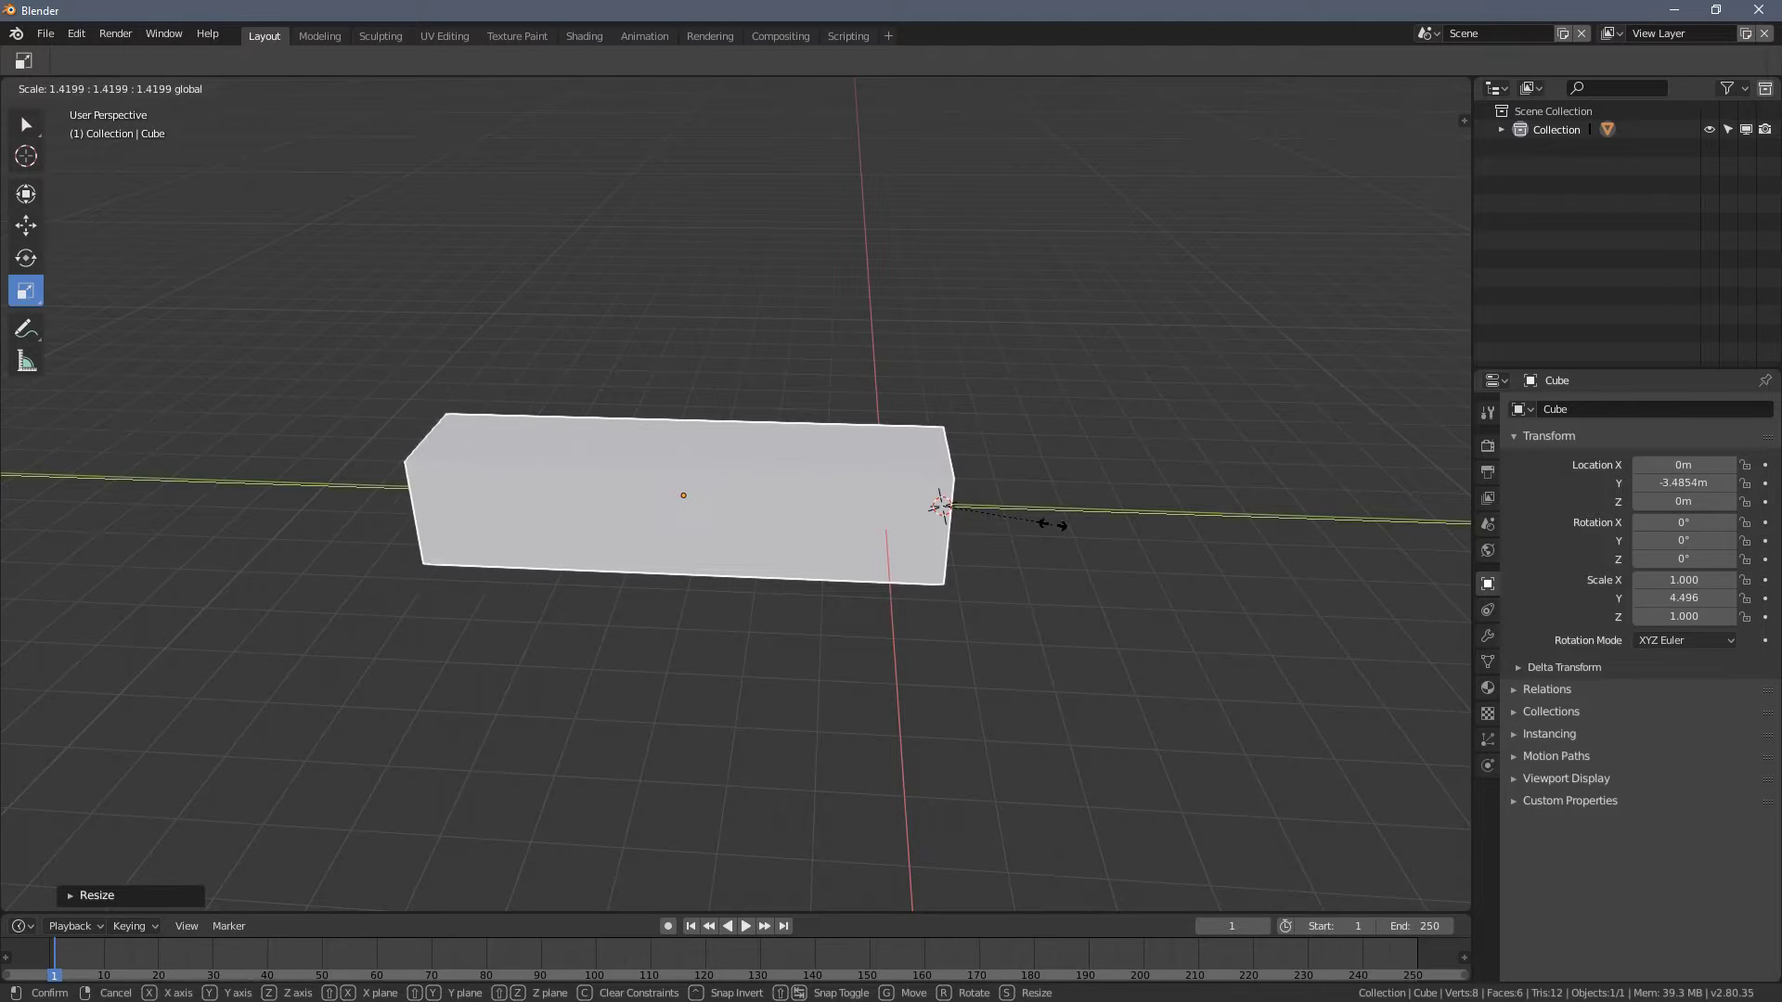
pyautogui.click(1056, 531)
pyautogui.moveTo(1062, 553); pyautogui.dragTo(1048, 548, button='middle')
pyautogui.press('s')
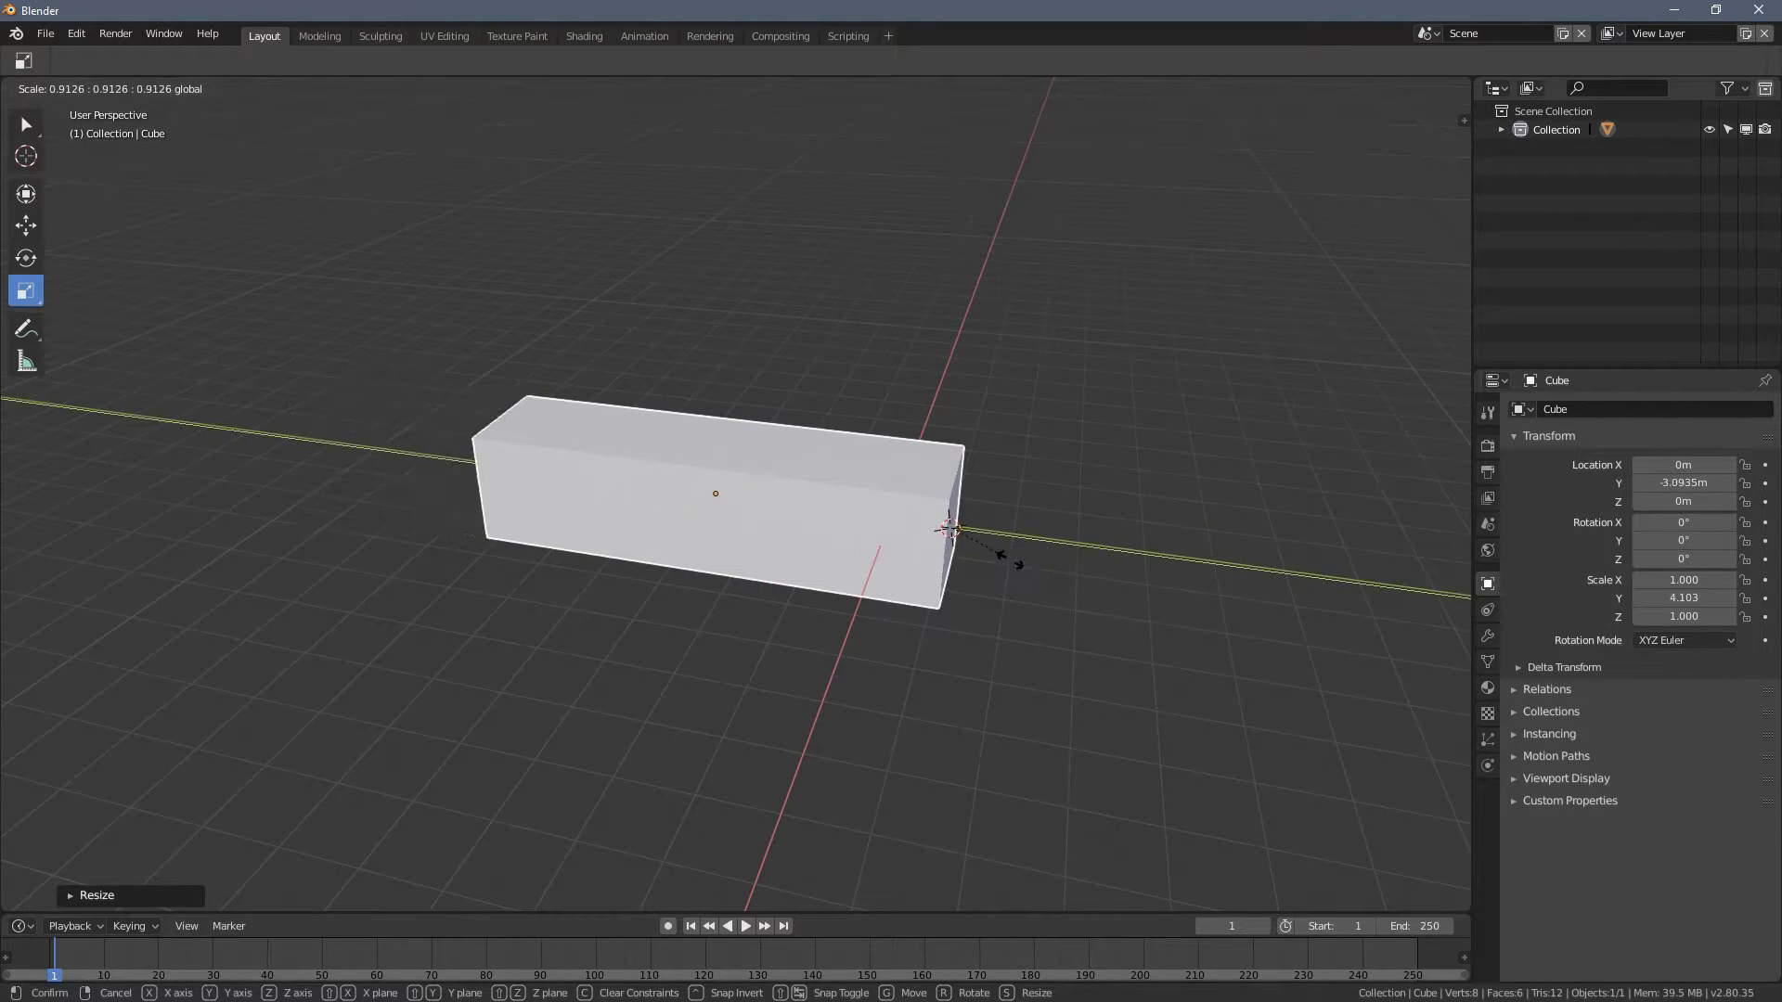
pyautogui.click(1023, 667)
# - Place the 3D cursor on the block's underside and scale the block along Z to about 4.28
pyautogui.moveTo(1023, 666); pyautogui.dragTo(308, 433, button='middle')
pyautogui.click(26, 156)
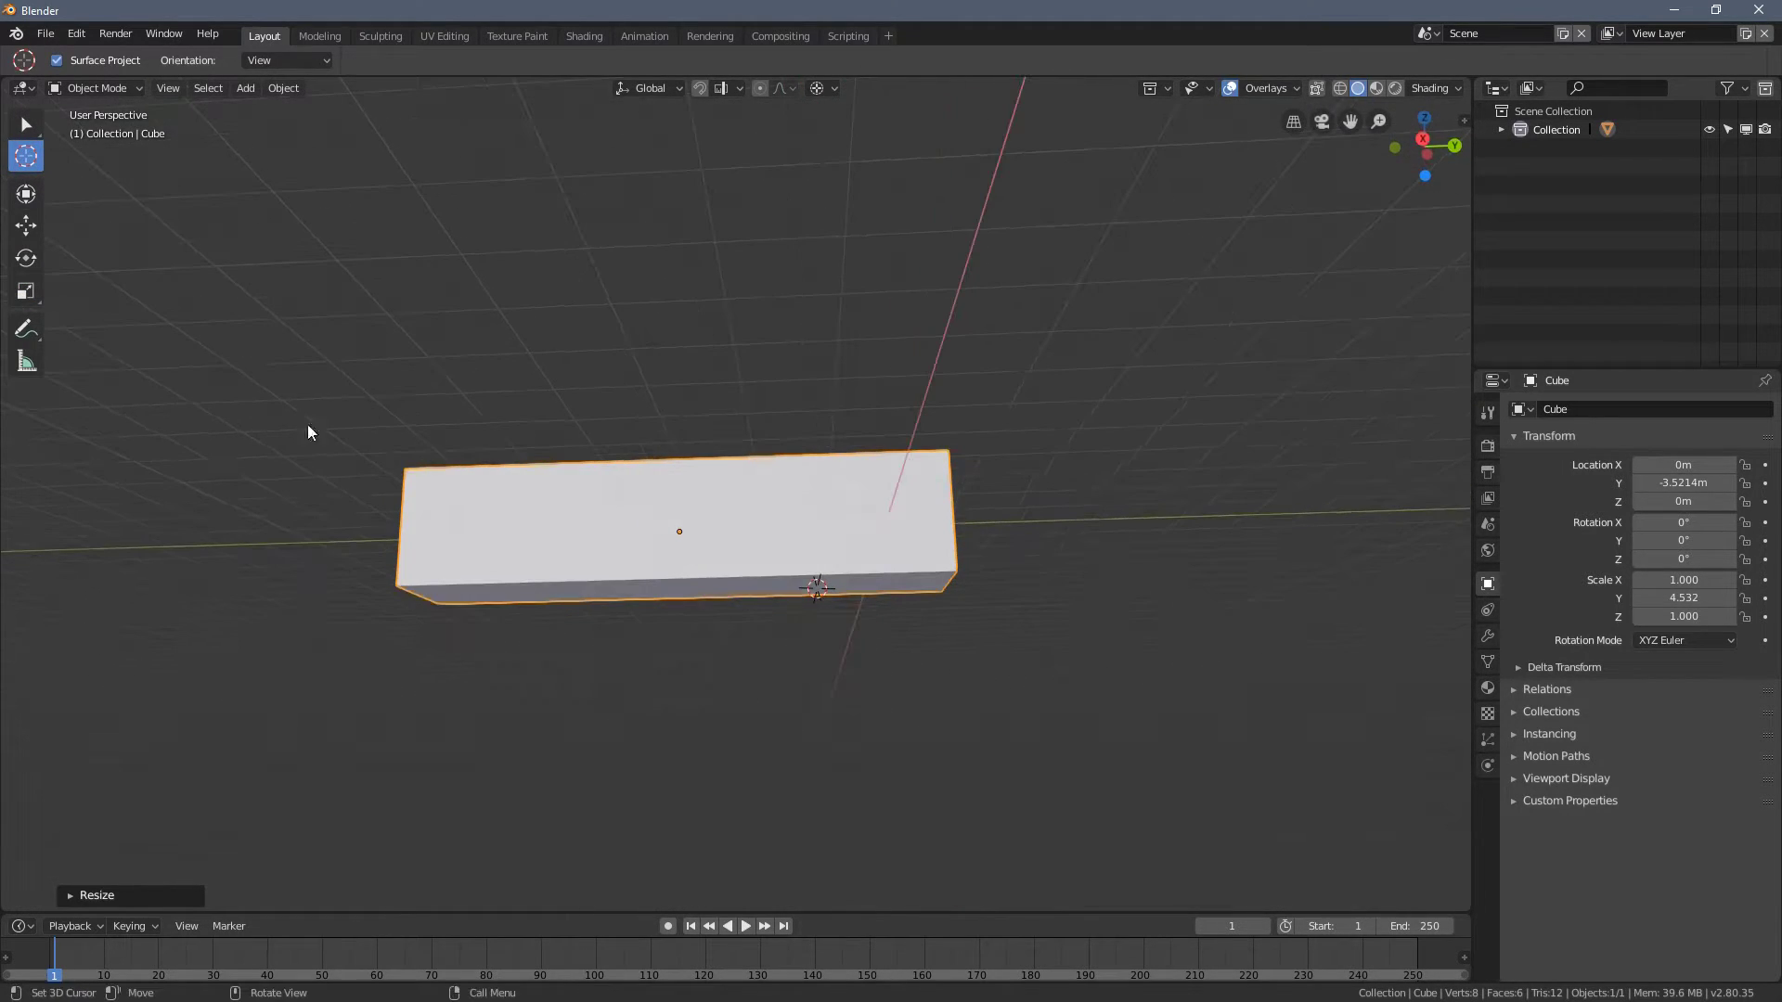
pyautogui.click(35, 296)
pyautogui.moveTo(814, 517); pyautogui.dragTo(877, 346)
pyautogui.moveTo(875, 341); pyautogui.dragTo(698, 547, button='middle')
pyautogui.moveTo(789, 478)
pyautogui.mouseDown()
pyautogui.moveTo(803, 432)
pyautogui.moveTo(799, 469)
pyautogui.mouseUp()
pyautogui.keyDown('shift'); pyautogui.moveTo(894, 433); pyautogui.dragTo(728, 546, button='middle'); pyautogui.keyUp('shift')
# - Rotate the block around the 3D cursor to about -1.5° on X, -5.4° on Y and -92.2° on Z
pyautogui.click(34, 263)
pyautogui.moveTo(833, 617); pyautogui.dragTo(929, 744)
pyautogui.moveTo(738, 647); pyautogui.dragTo(778, 652, button='middle')
pyautogui.moveTo(856, 628); pyautogui.dragTo(766, 553)
pyautogui.moveTo(898, 501); pyautogui.dragTo(937, 687, button='middle')
pyautogui.moveTo(826, 612); pyautogui.dragTo(883, 642)
pyautogui.moveTo(882, 641); pyautogui.dragTo(776, 660, button='middle')
pyautogui.scroll(3, 776, 662)
pyautogui.moveTo(871, 585); pyautogui.dragTo(931, 581, button='middle')
pyautogui.moveTo(875, 561); pyautogui.dragTo(773, 541)
pyautogui.moveTo(821, 605)
pyautogui.mouseDown()
pyautogui.moveTo(955, 609)
pyautogui.moveTo(882, 502)
pyautogui.moveTo(848, 588)
pyautogui.moveTo(790, 604)
pyautogui.mouseUp()
pyautogui.moveTo(791, 603); pyautogui.dragTo(885, 573, button='middle')
pyautogui.moveTo(877, 547); pyautogui.dragTo(882, 533)
pyautogui.moveTo(951, 556); pyautogui.dragTo(778, 531, button='middle')
pyautogui.keyDown('shift'); pyautogui.moveTo(853, 576); pyautogui.dragTo(875, 630, button='middle'); pyautogui.keyUp('shift')
# - Move the block to about -5.02 m on X, -1.12 m on Y and 3.74 m on Z
pyautogui.click(28, 225)
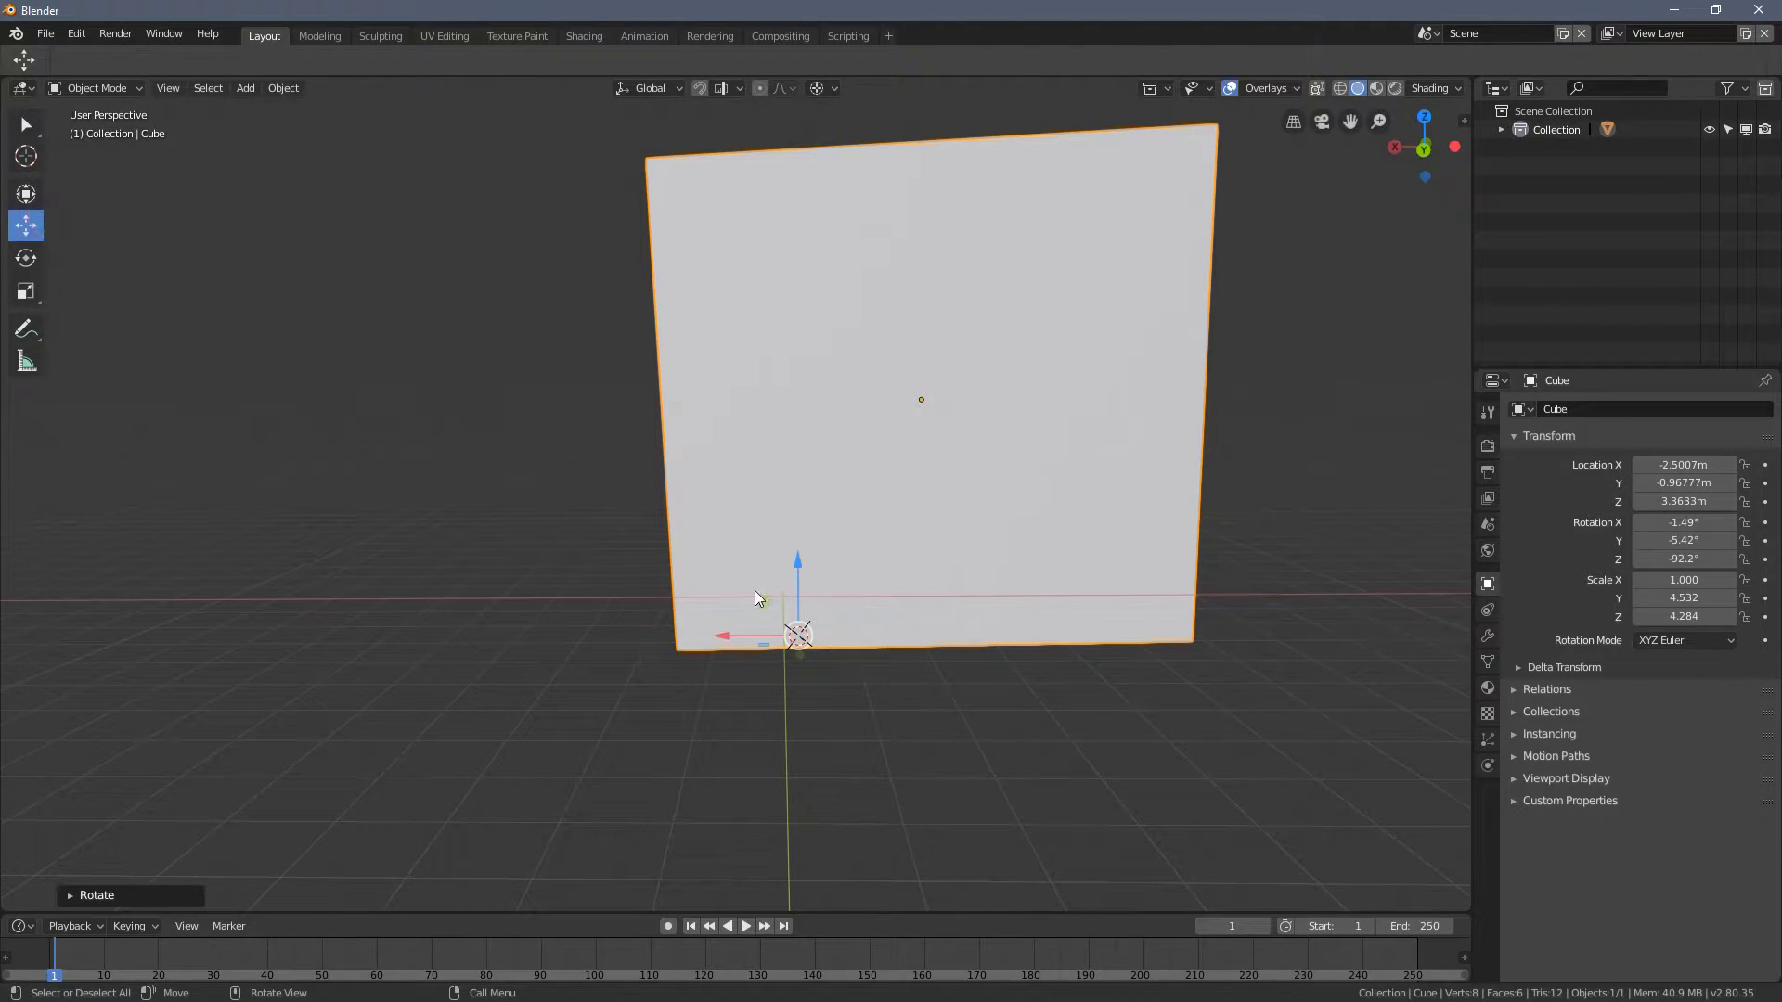
pyautogui.moveTo(759, 598); pyautogui.dragTo(893, 576)
pyautogui.moveTo(893, 575); pyautogui.dragTo(983, 550, button='middle')
# - Stretch the block lengthwise from the 3D cursor to a Y scale of about 13.25 and rotate it to about 1.2° on Y
pyautogui.click(27, 291)
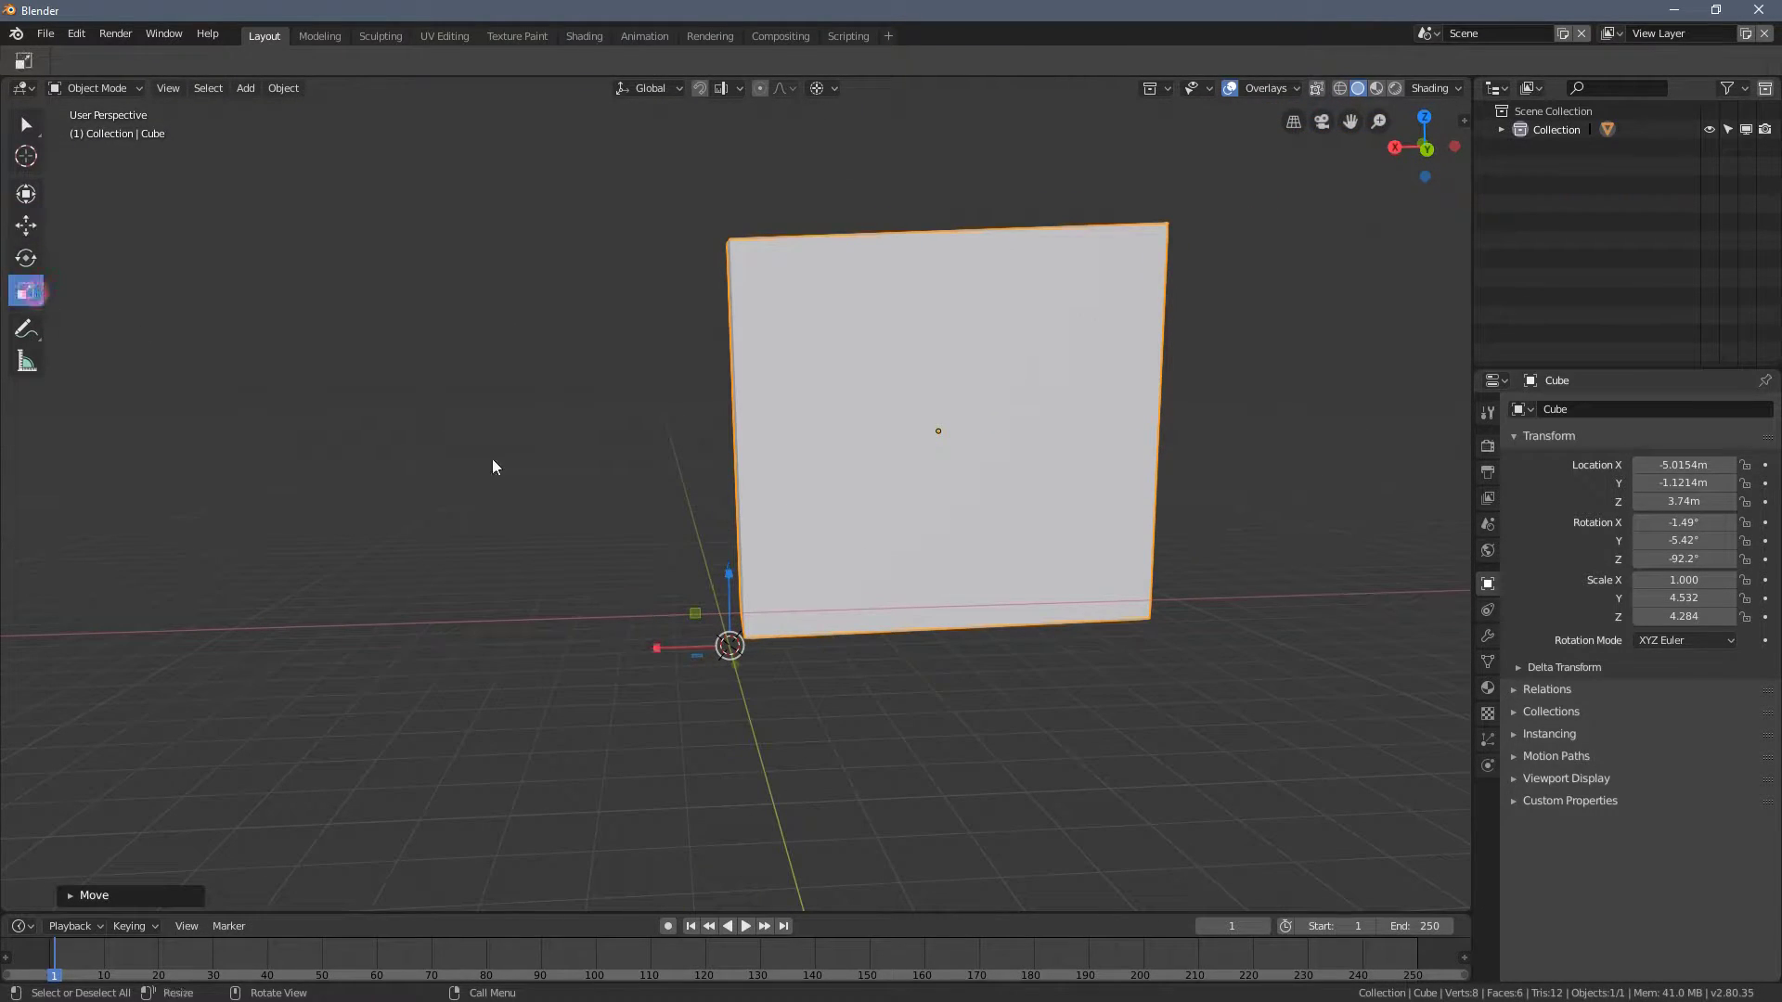
pyautogui.moveTo(658, 648); pyautogui.dragTo(603, 657)
pyautogui.moveTo(646, 671); pyautogui.dragTo(751, 702, button='middle')
pyautogui.moveTo(692, 609); pyautogui.dragTo(650, 617)
pyautogui.moveTo(678, 628); pyautogui.dragTo(873, 623, button='middle')
pyautogui.moveTo(856, 586)
pyautogui.mouseDown()
pyautogui.moveTo(954, 601)
pyautogui.moveTo(849, 585)
pyautogui.mouseUp()
pyautogui.moveTo(849, 585); pyautogui.dragTo(851, 401, button='middle')
pyautogui.press('r')
pyautogui.click(828, 383)
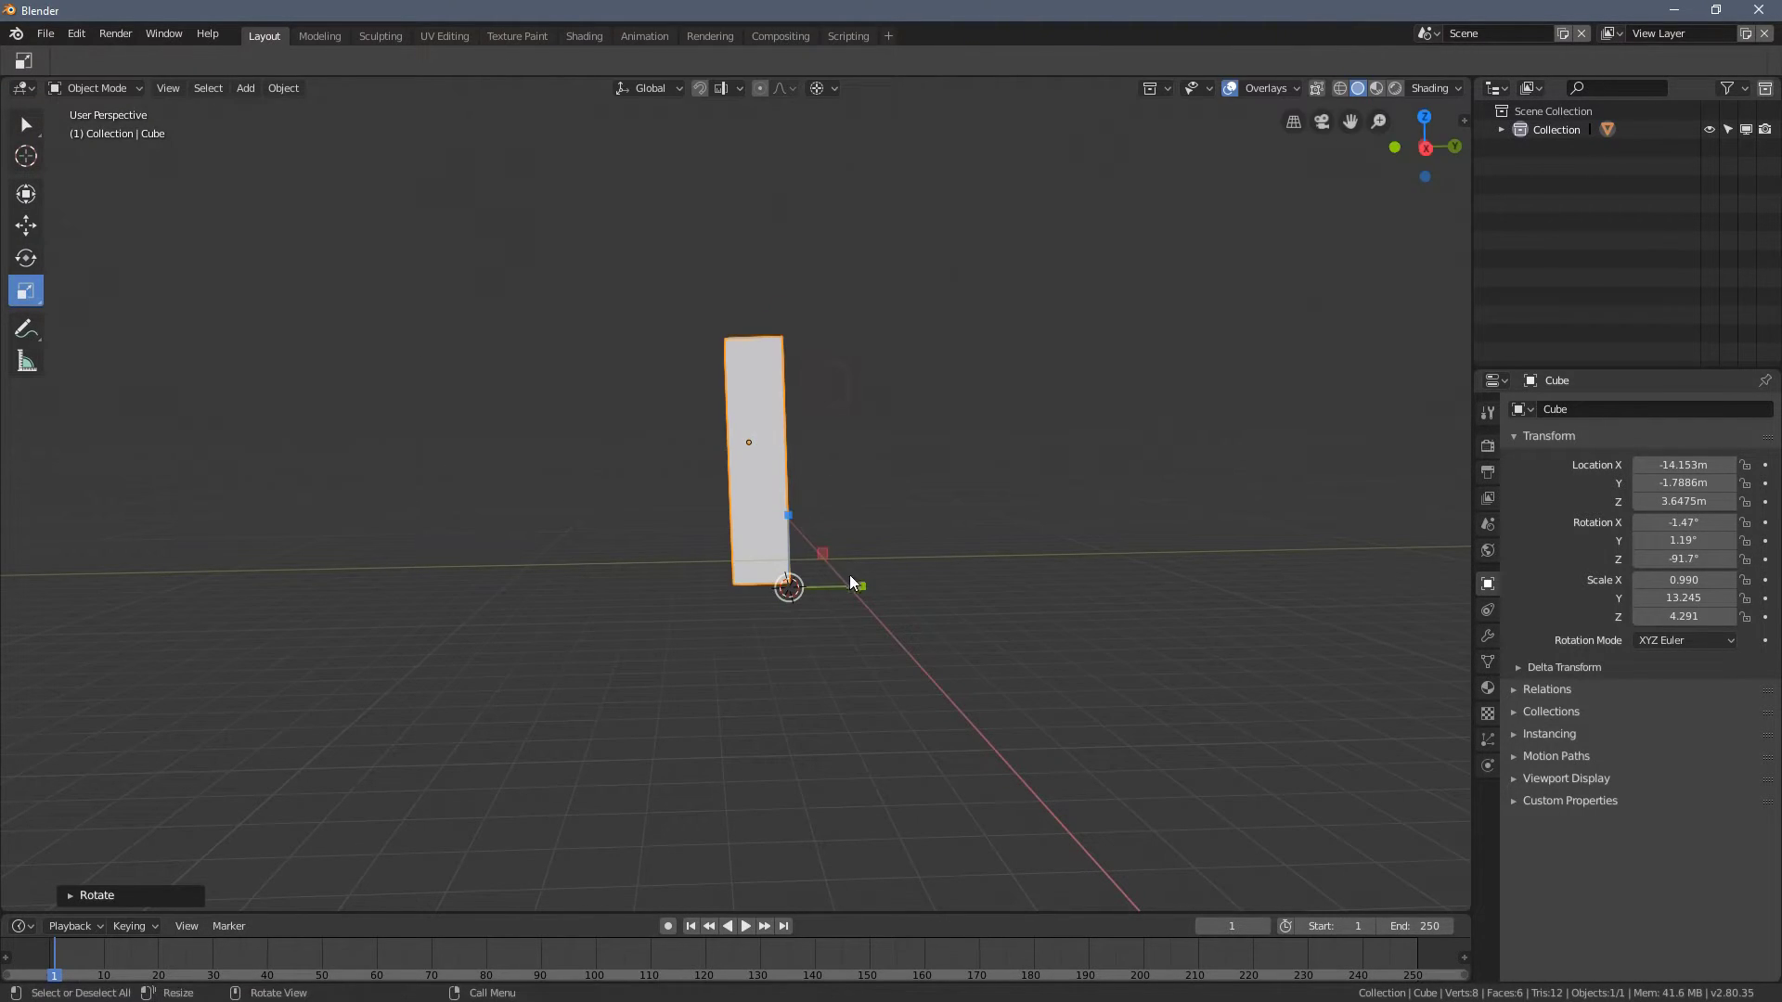
# - Widen the block to an X scale of about 4.18 and move it to about -5.03 m on Y
pyautogui.moveTo(858, 586); pyautogui.dragTo(891, 604)
pyautogui.scroll(4, 866, 576)
pyautogui.press('g')
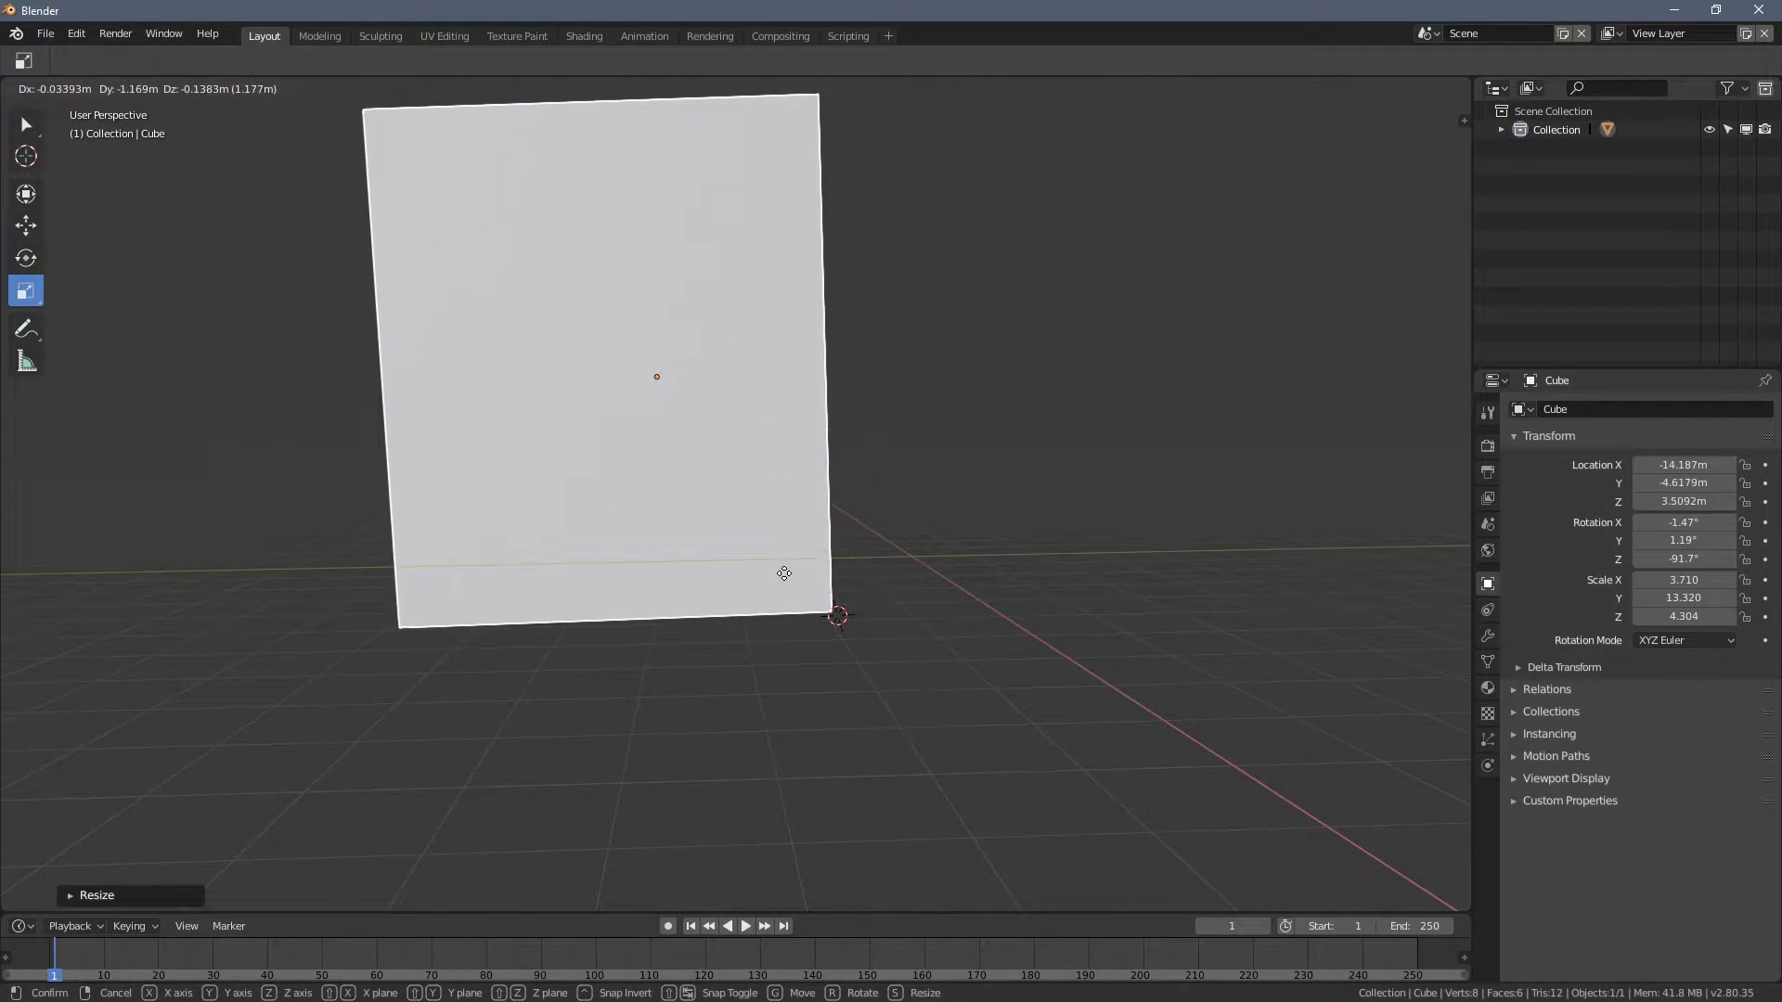
pyautogui.click(794, 583)
pyautogui.scroll(-2, 1009, 677)
pyautogui.moveTo(872, 572); pyautogui.dragTo(859, 578, button='middle')
pyautogui.moveTo(884, 576)
pyautogui.mouseDown()
pyautogui.moveTo(997, 590)
pyautogui.moveTo(895, 578)
pyautogui.mouseUp()
# - Activate the Cursor tool and place the 3D cursor on the block's end edge, then on its top face
pyautogui.moveTo(1081, 426); pyautogui.dragTo(935, 445, button='middle')
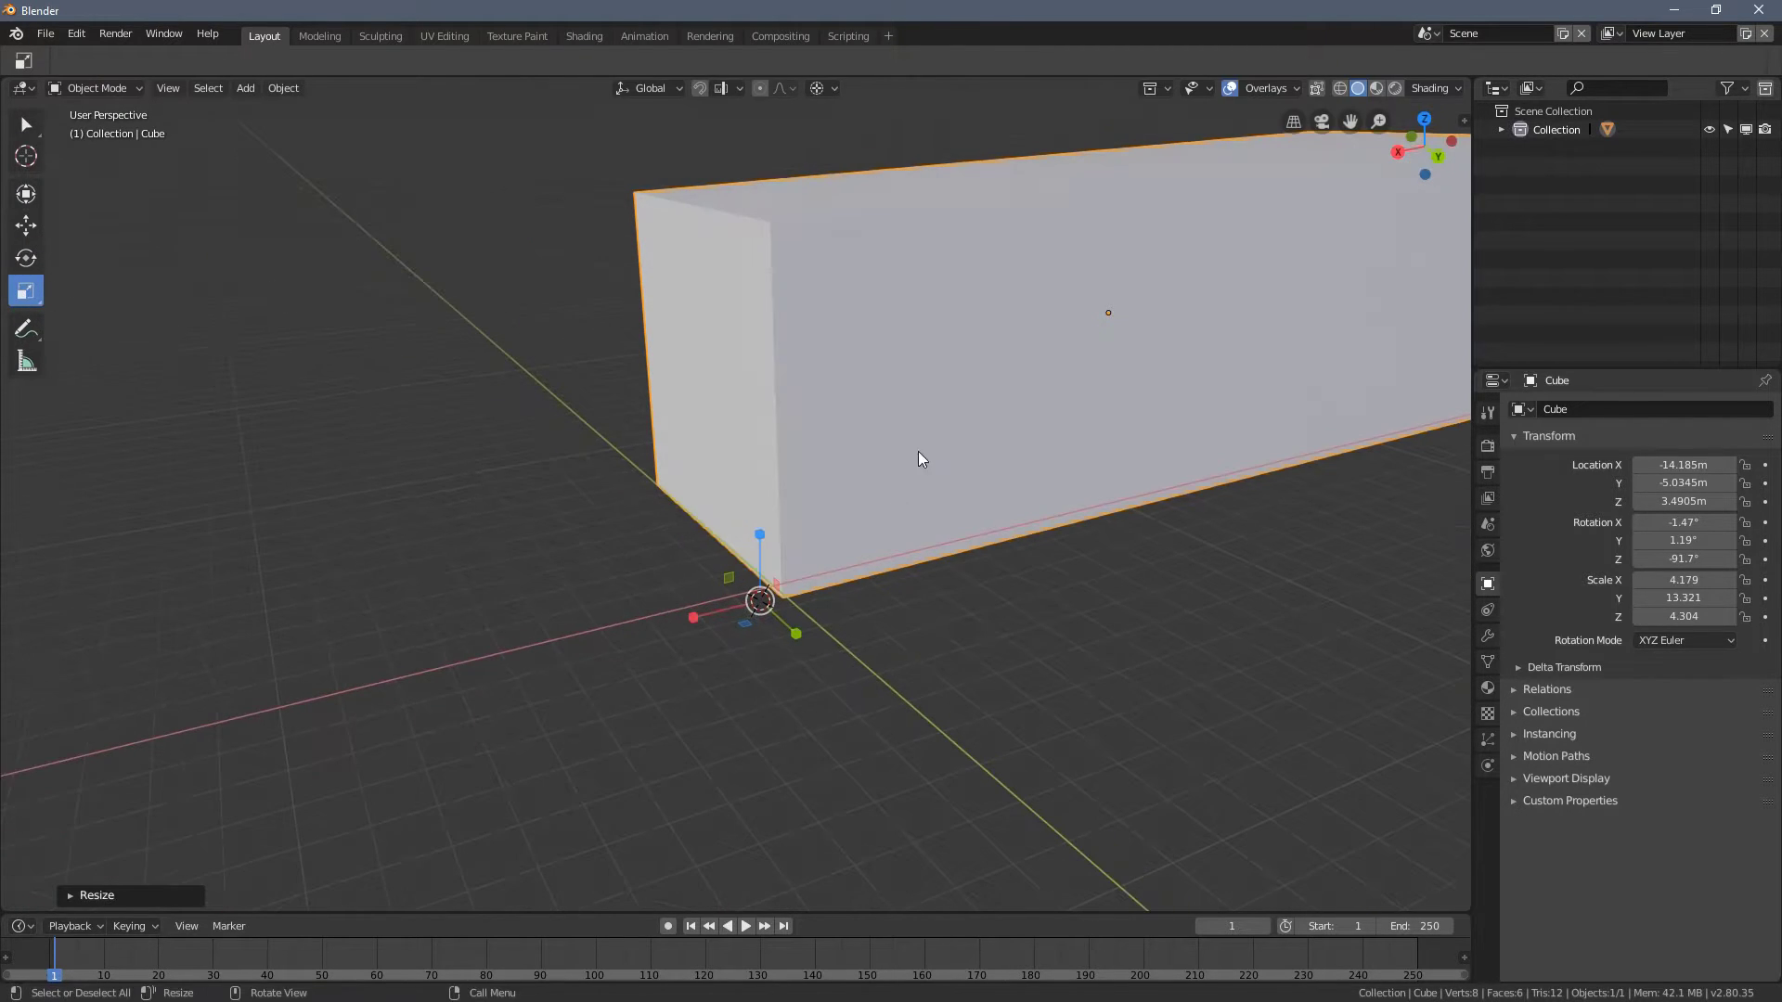
pyautogui.click(954, 403)
pyautogui.keyDown('shift'); pyautogui.moveTo(1009, 521); pyautogui.dragTo(966, 554, button='middle'); pyautogui.keyUp('shift')
pyautogui.click(26, 156)
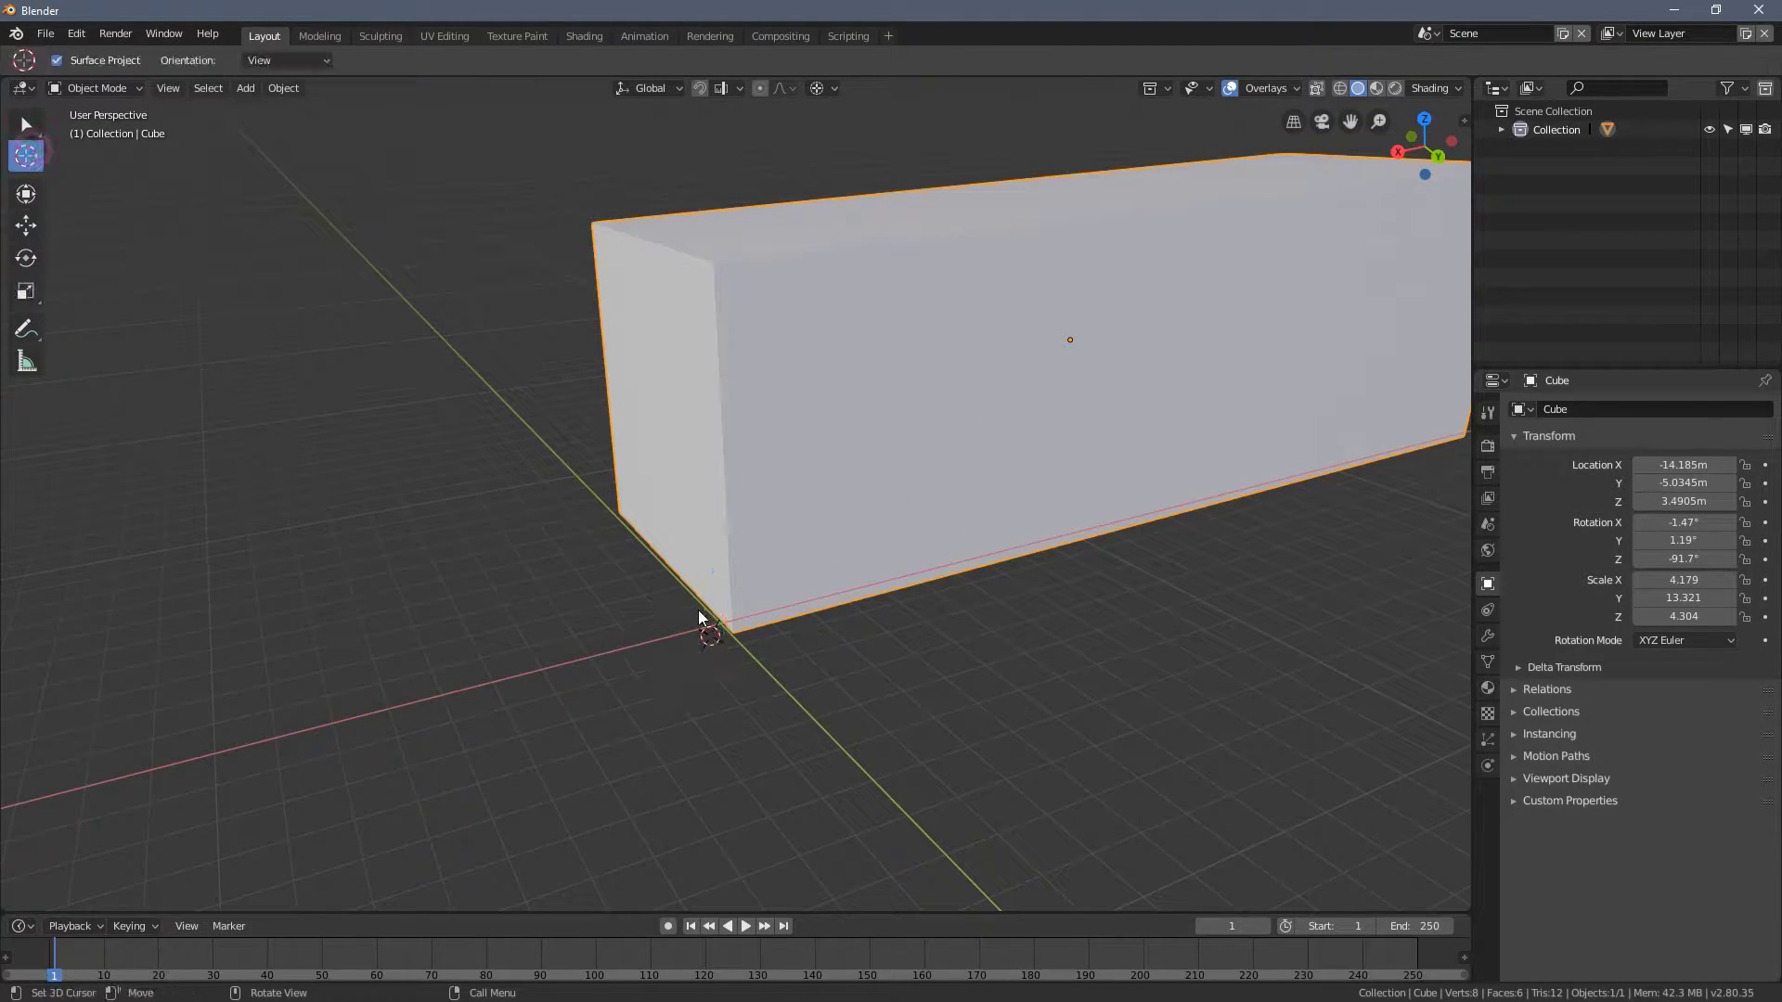
pyautogui.moveTo(973, 425); pyautogui.dragTo(703, 650, button='middle')
pyautogui.moveTo(670, 473); pyautogui.dragTo(634, 464, button='middle')
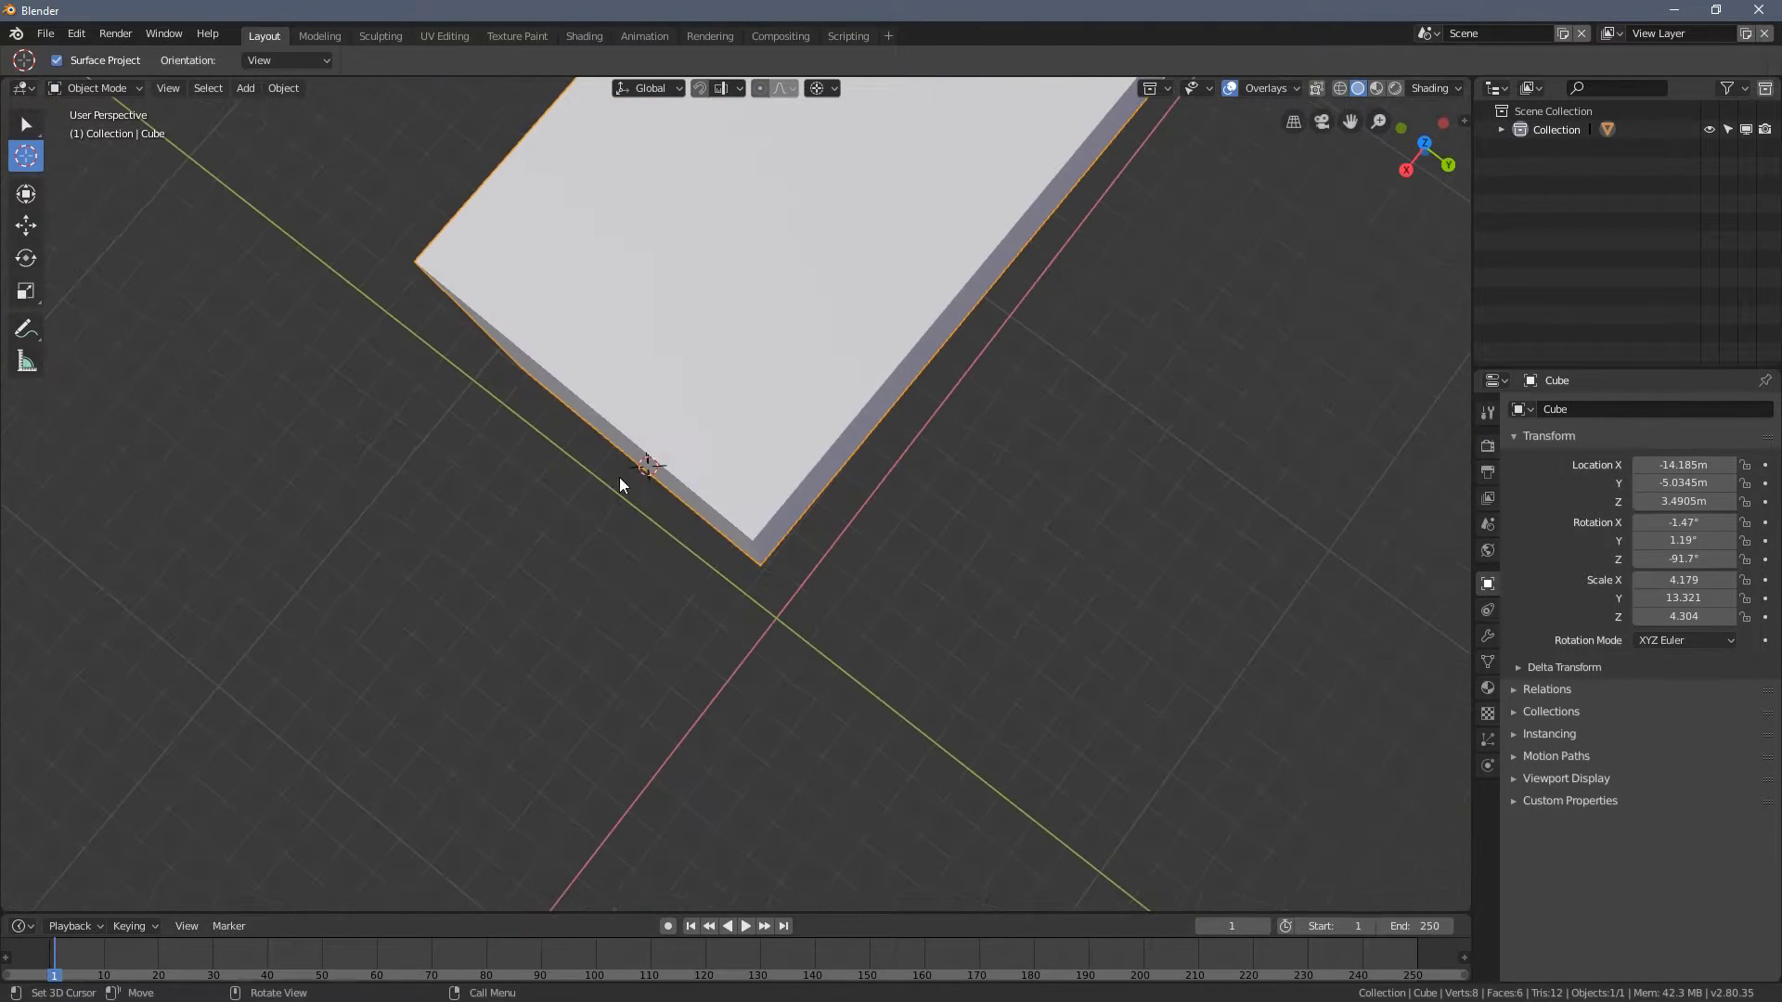
pyautogui.click(712, 364)
pyautogui.moveTo(160, 224); pyautogui.dragTo(155, 206, button='middle')
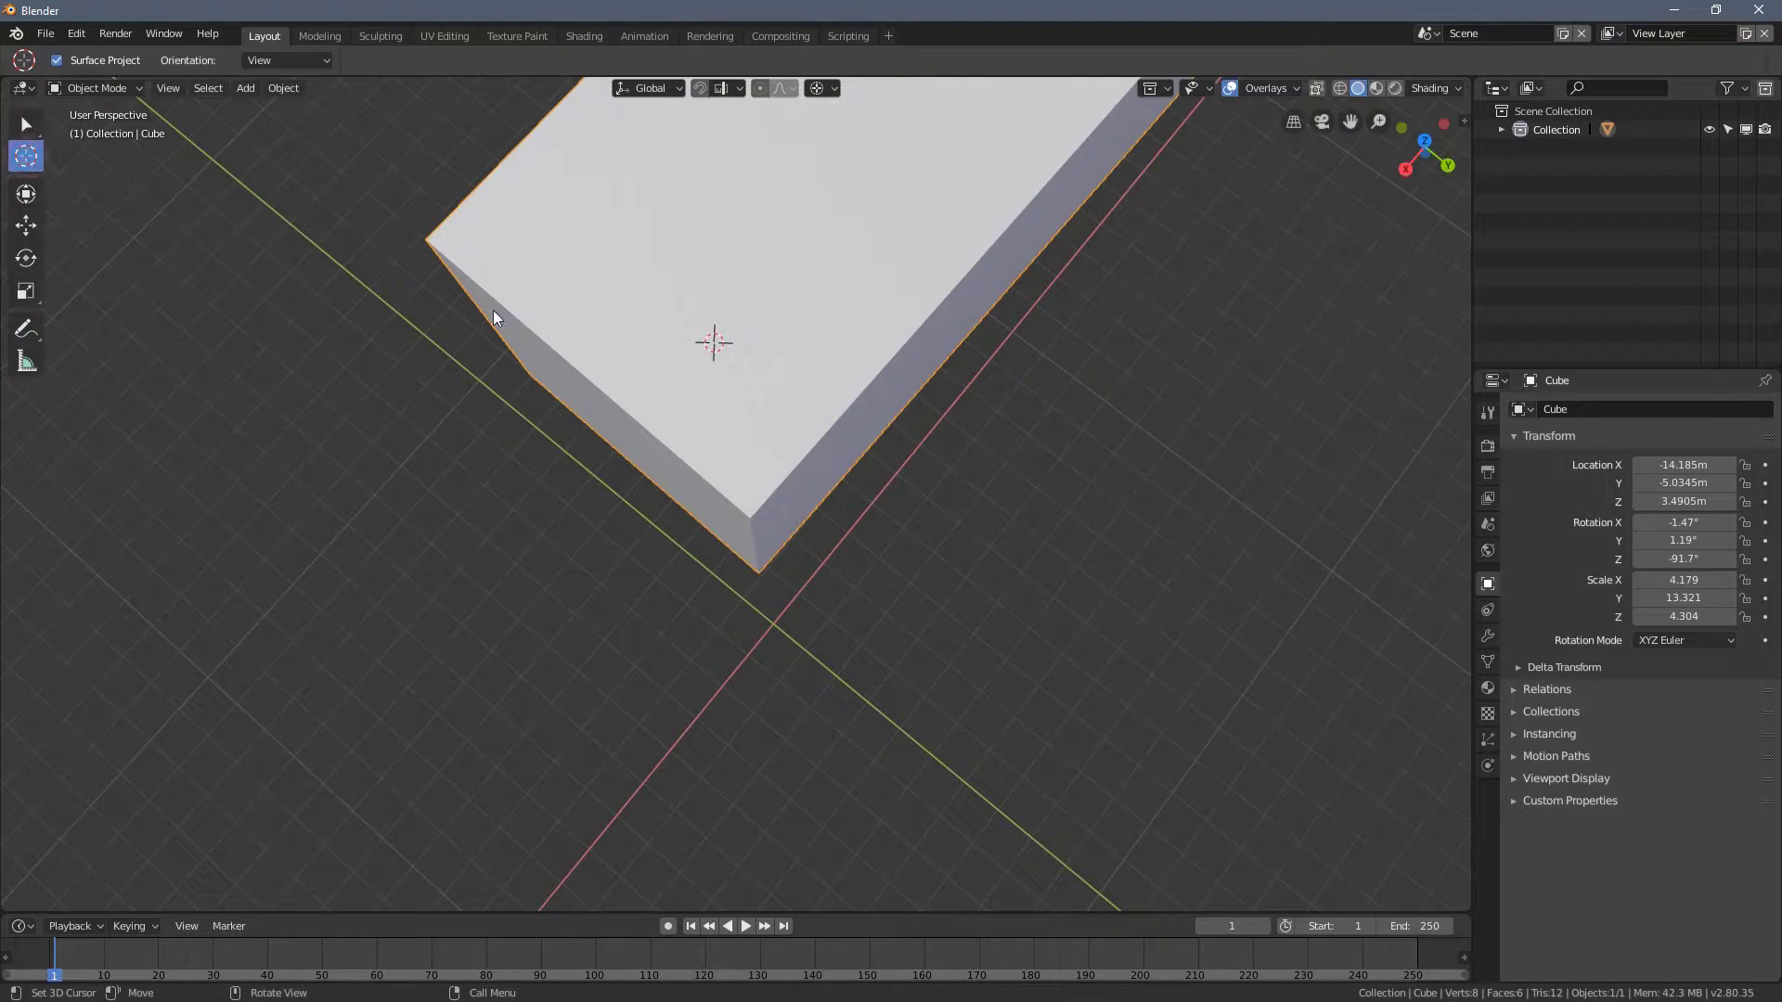
# - Place the 3D cursor at several points on the end face of the enlarged block
pyautogui.moveTo(577, 332); pyautogui.dragTo(293, 248, button='middle')
pyautogui.moveTo(617, 304); pyautogui.dragTo(685, 502, button='middle')
pyautogui.moveTo(685, 502); pyautogui.dragTo(713, 650)
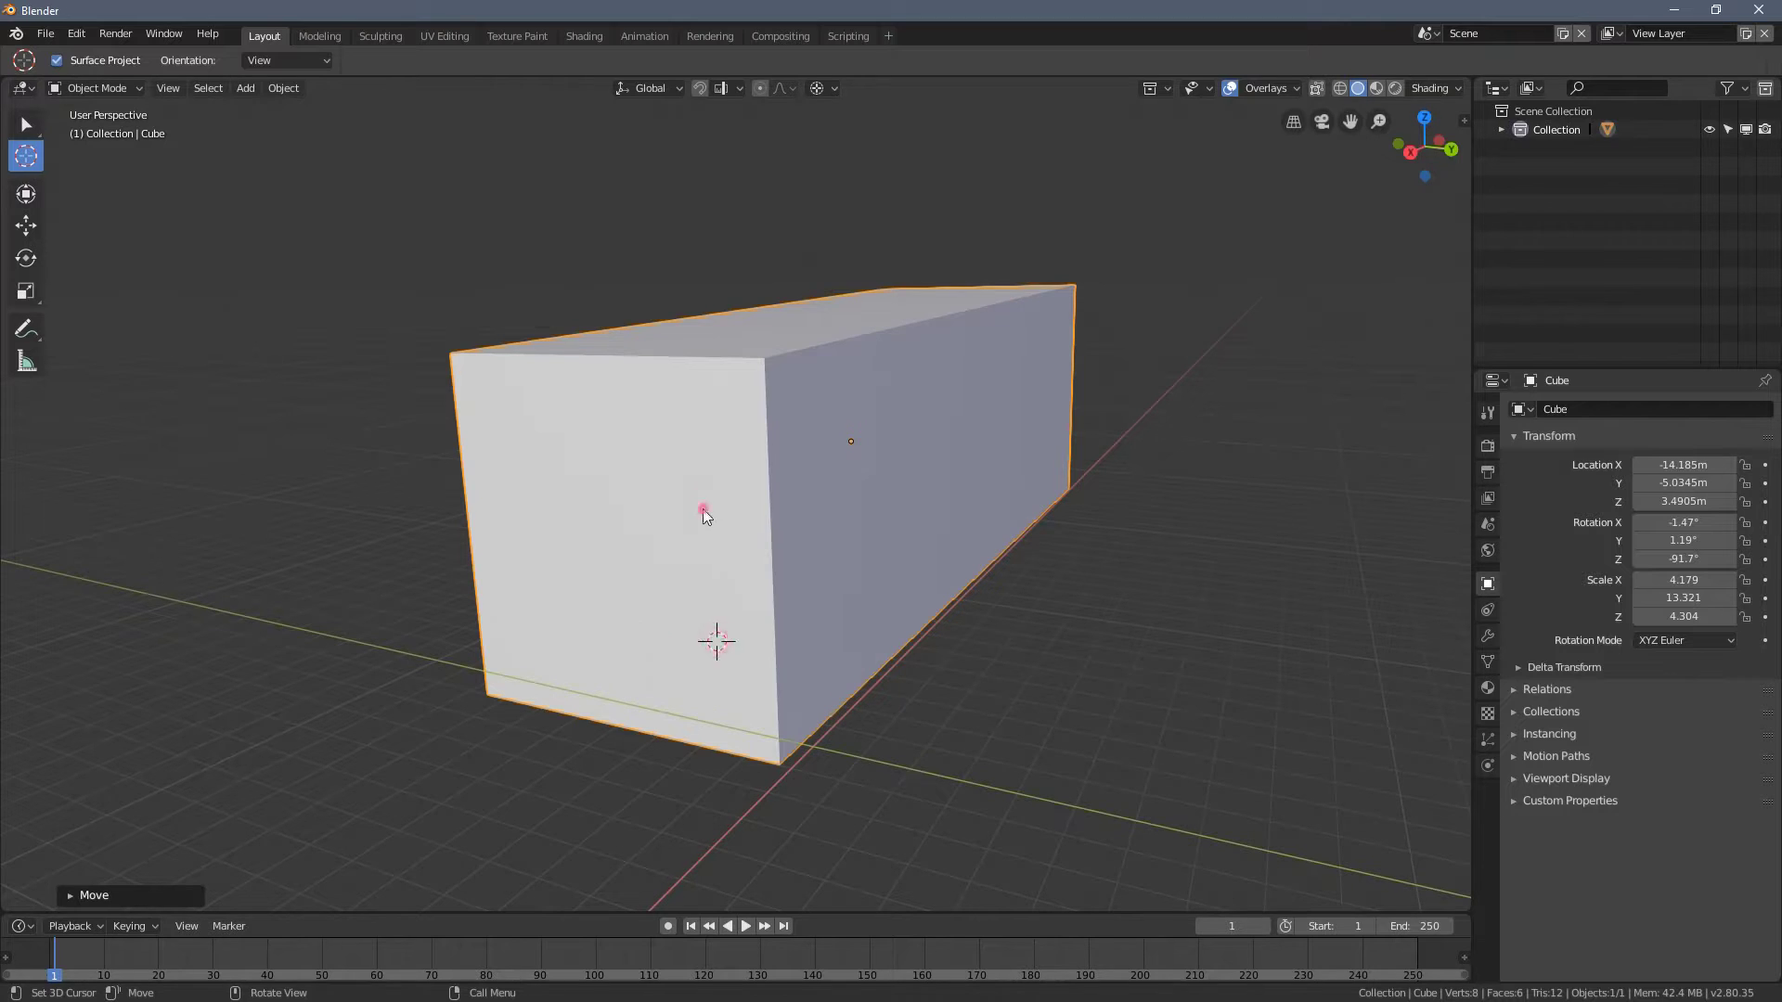
pyautogui.moveTo(732, 596)
pyautogui.mouseDown(button='middle')
pyautogui.moveTo(609, 561)
pyautogui.moveTo(704, 581)
pyautogui.mouseUp(button='middle')
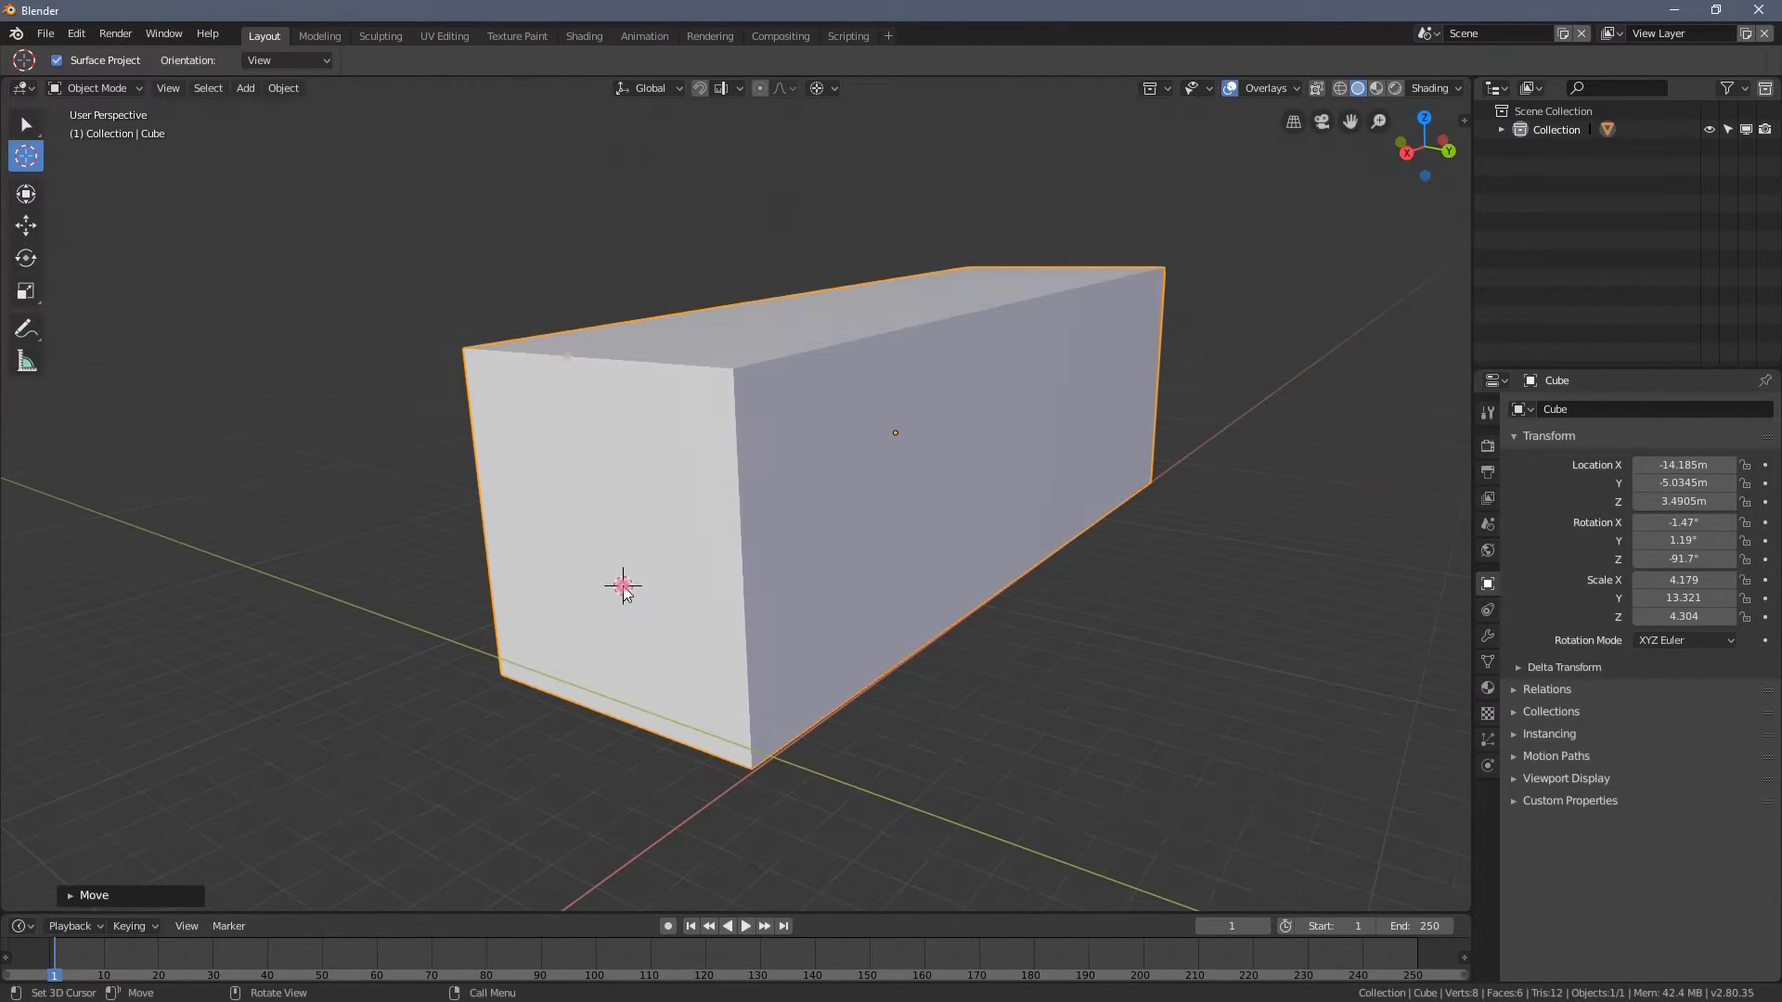
pyautogui.click(541, 599)
pyautogui.click(579, 685)
pyautogui.click(690, 504)
# - Place the 3D cursor on the block's end face again, then on its top face and other surfaces
pyautogui.moveTo(529, 601); pyautogui.dragTo(849, 672, button='middle')
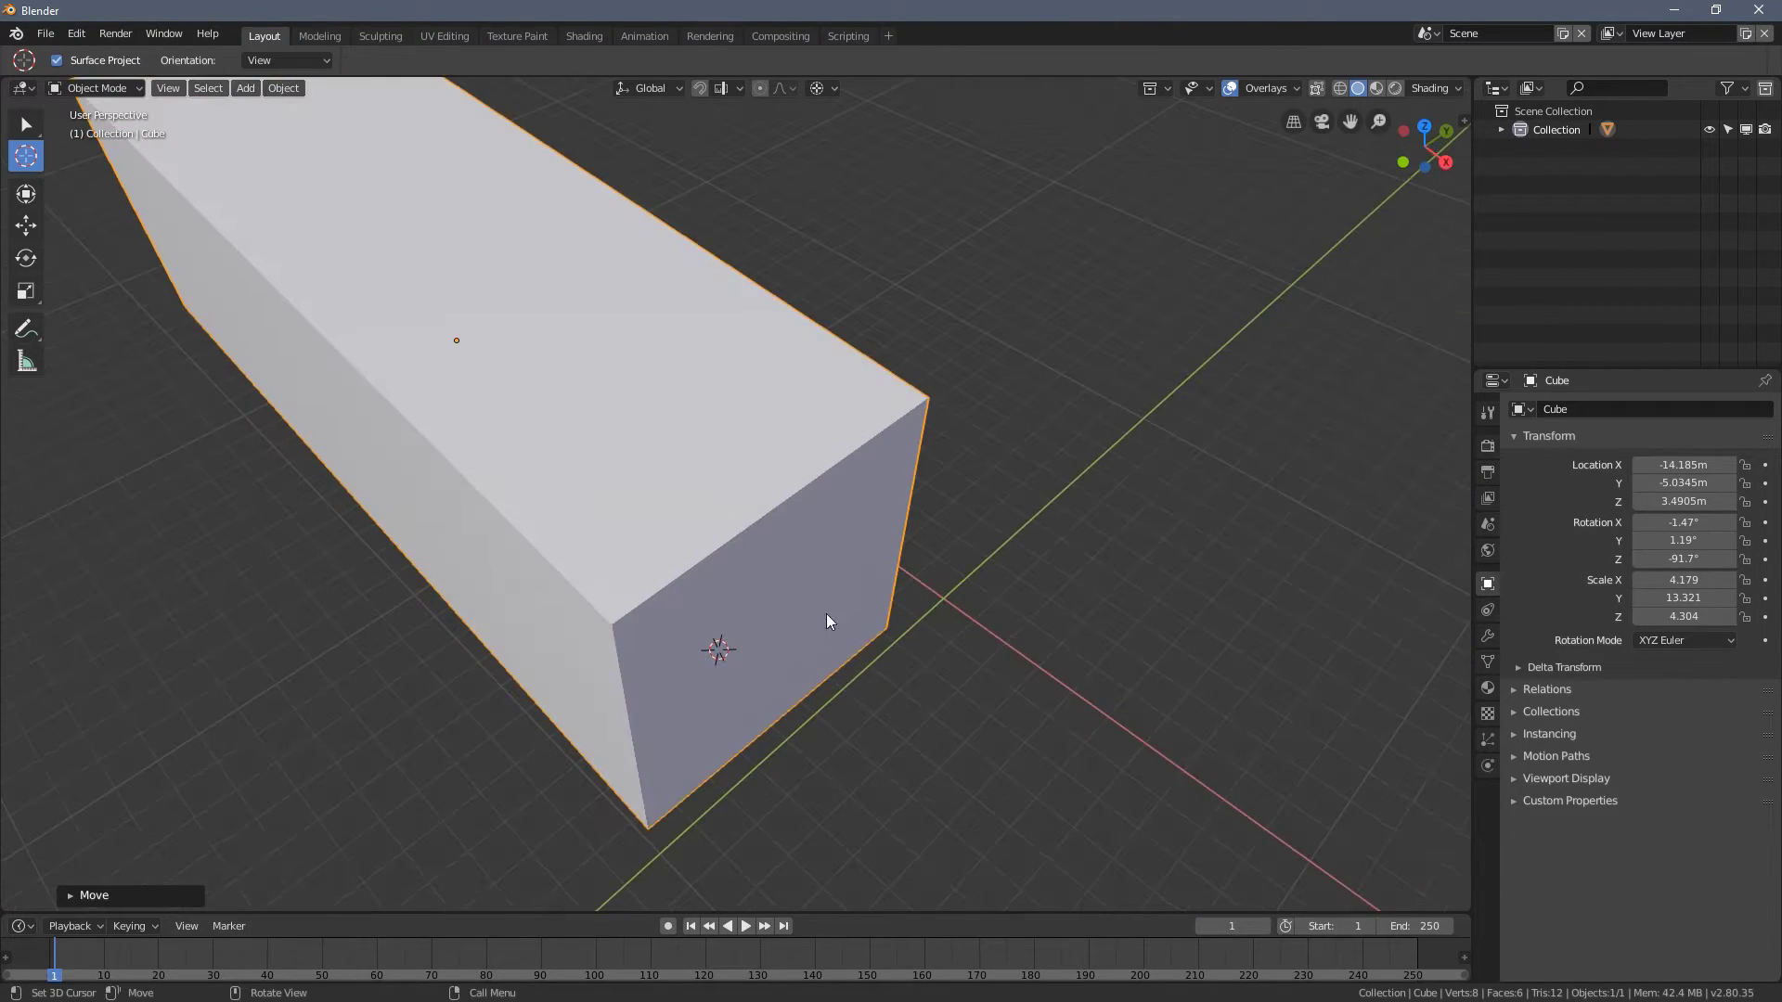
pyautogui.moveTo(838, 611); pyautogui.dragTo(698, 558, button='middle')
pyautogui.moveTo(1197, 342); pyautogui.dragTo(715, 325, button='middle')
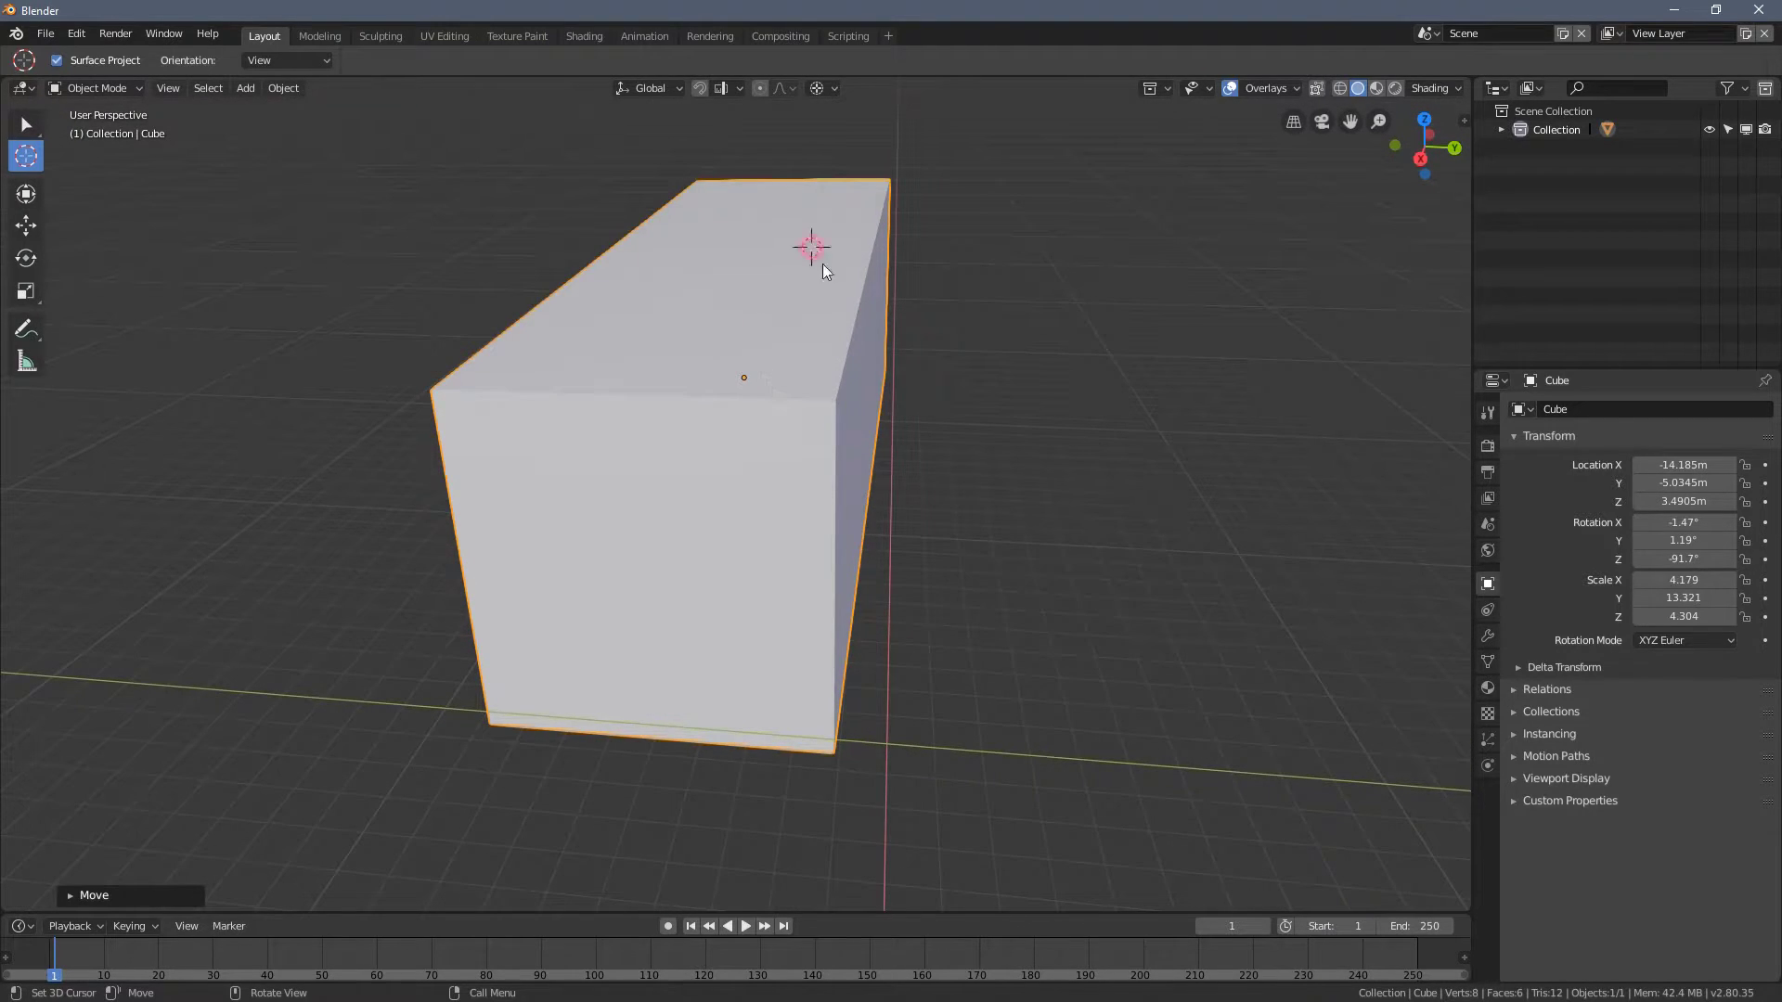
pyautogui.moveTo(846, 301); pyautogui.dragTo(960, 444, button='middle')
pyautogui.moveTo(566, 557); pyautogui.dragTo(682, 503, button='middle')
pyautogui.moveTo(630, 582); pyautogui.dragTo(510, 705)
pyautogui.moveTo(923, 700); pyautogui.dragTo(766, 787, button='middle')
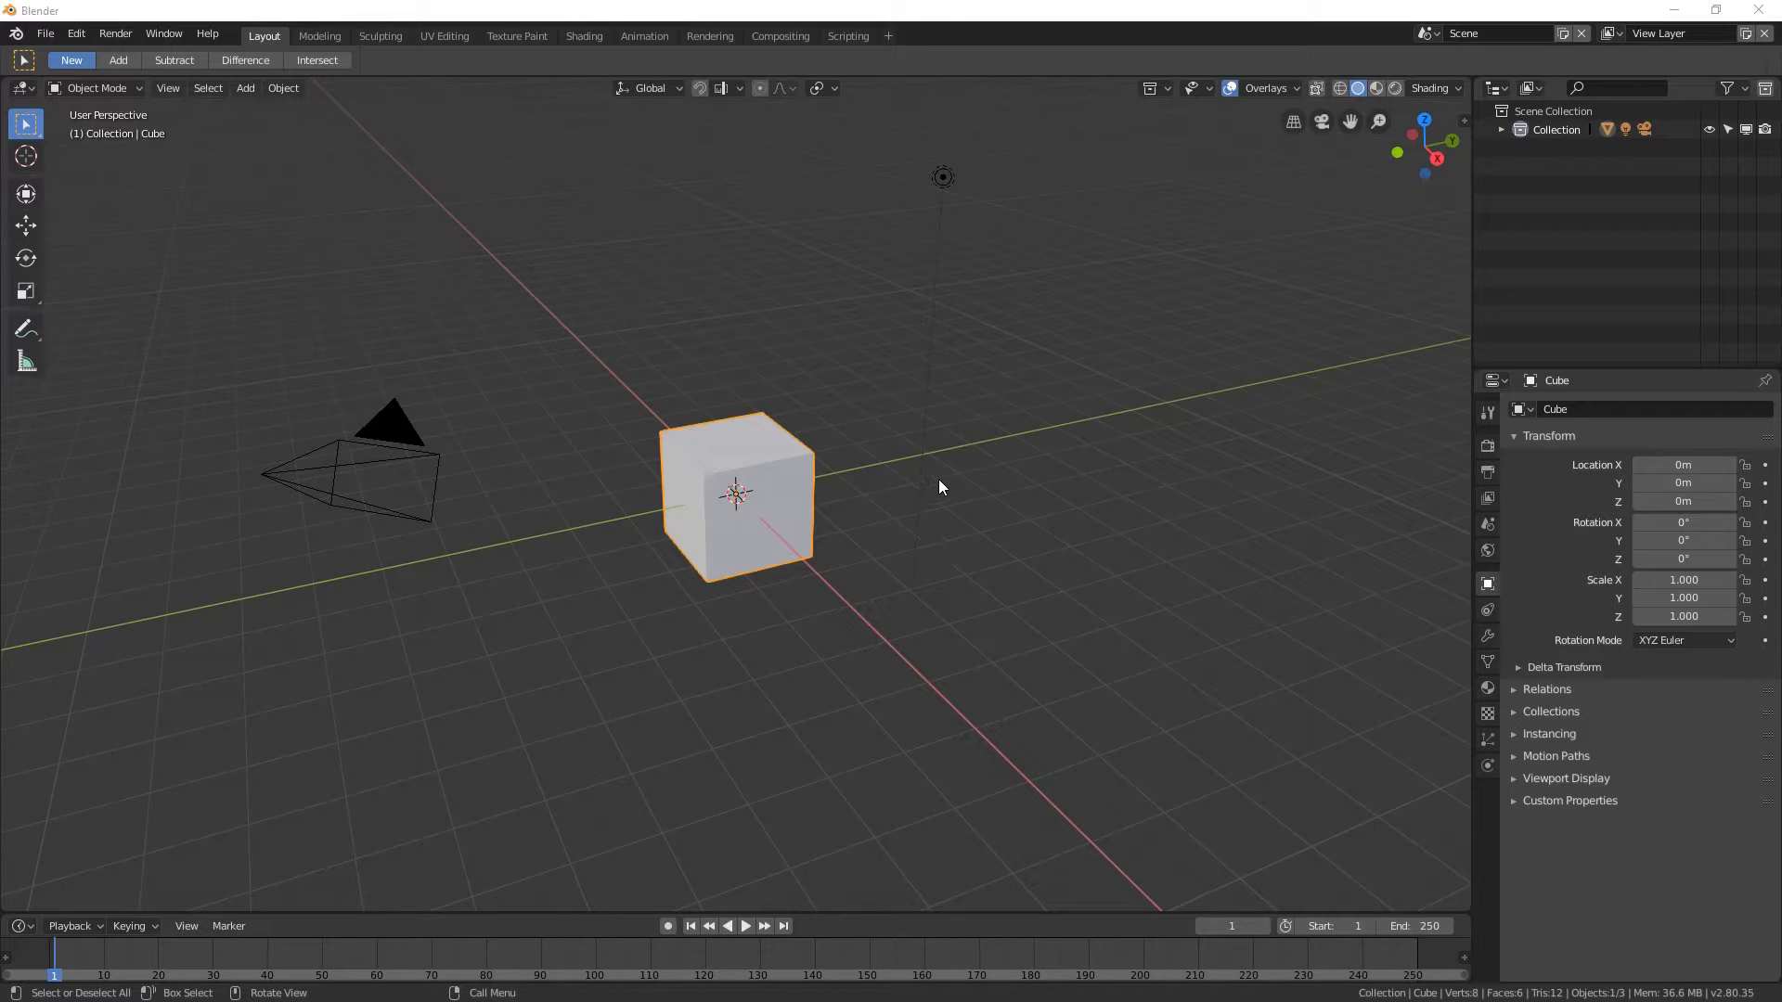
# - Activate the Cursor tool and place the 3D cursor at several points in the empty space around the cube
pyautogui.scroll(-3, 937, 480)
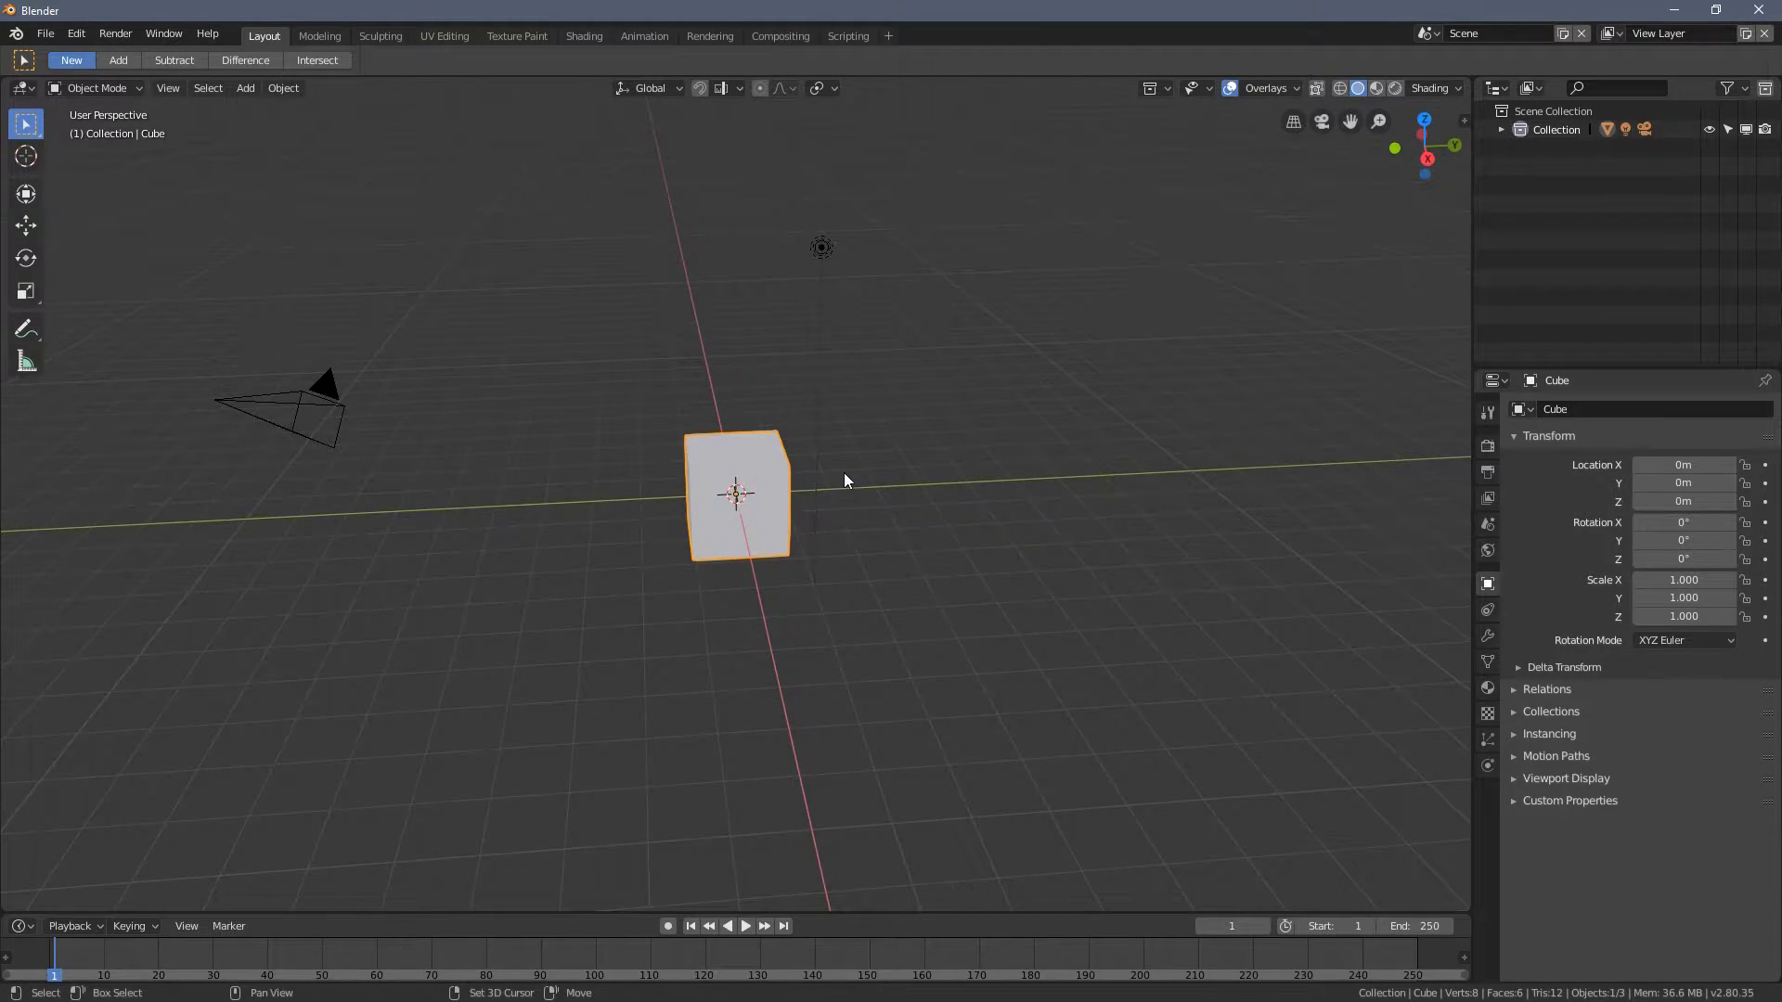
pyautogui.moveTo(844, 481); pyautogui.dragTo(923, 554, button='middle')
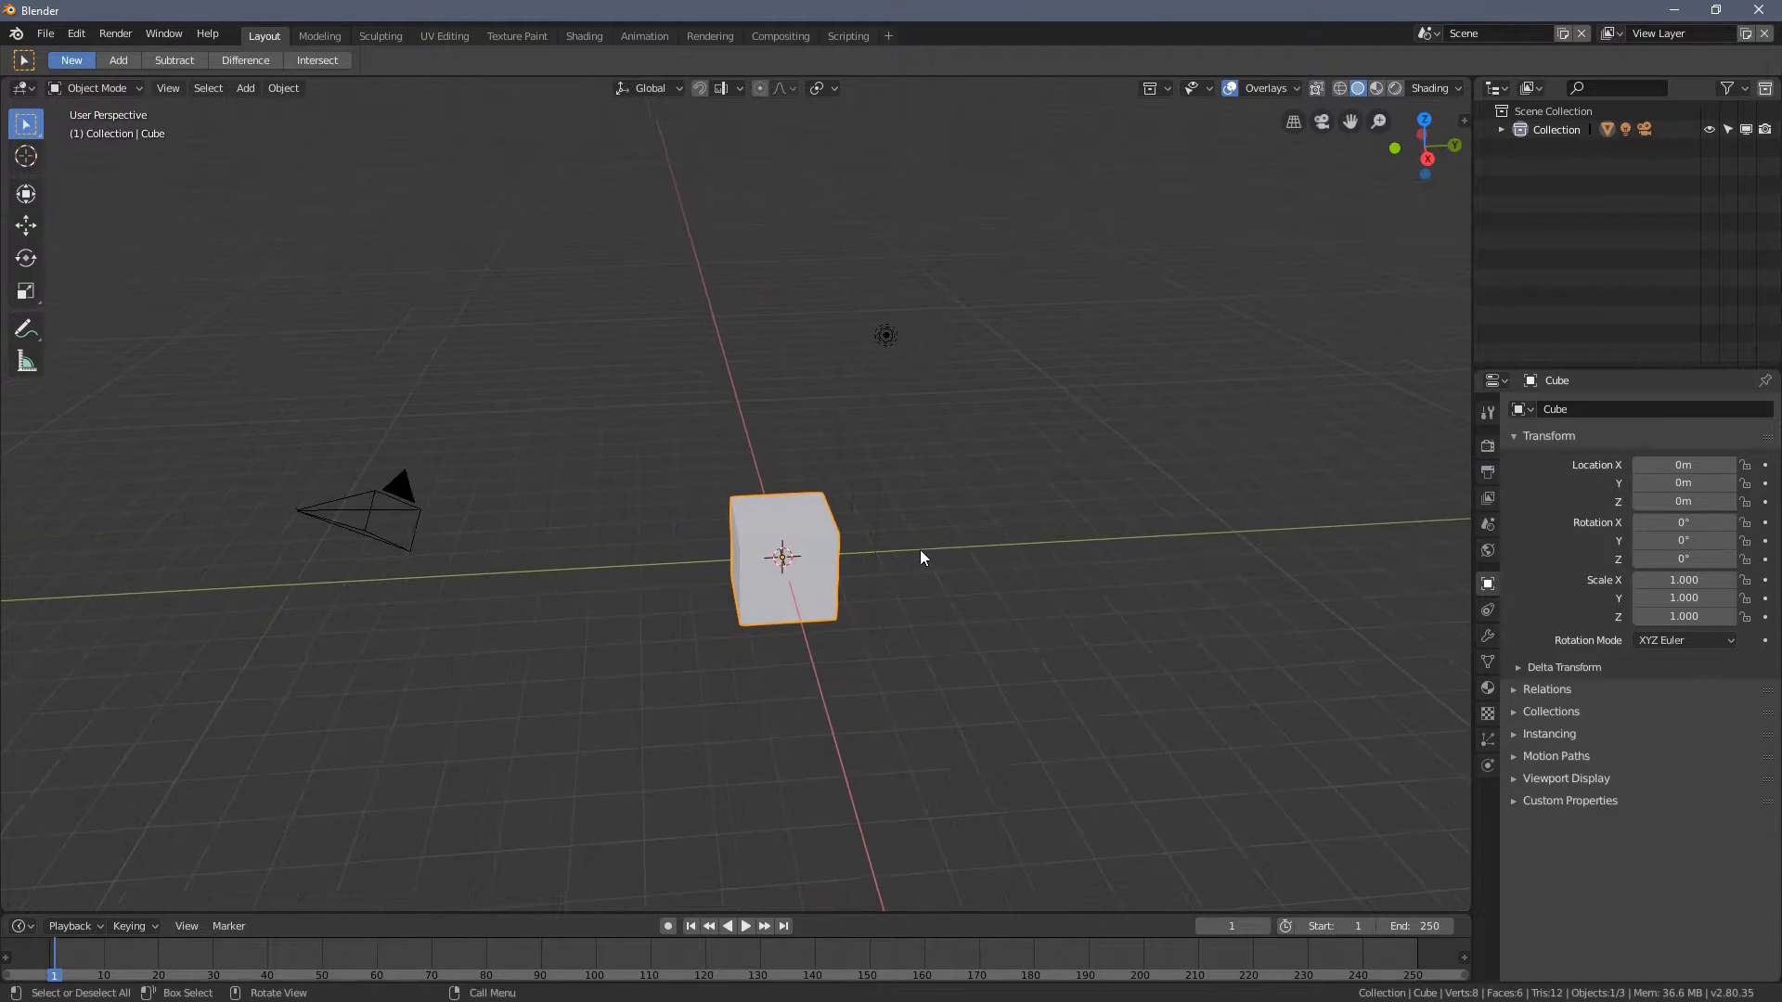
pyautogui.scroll(2, 923, 554)
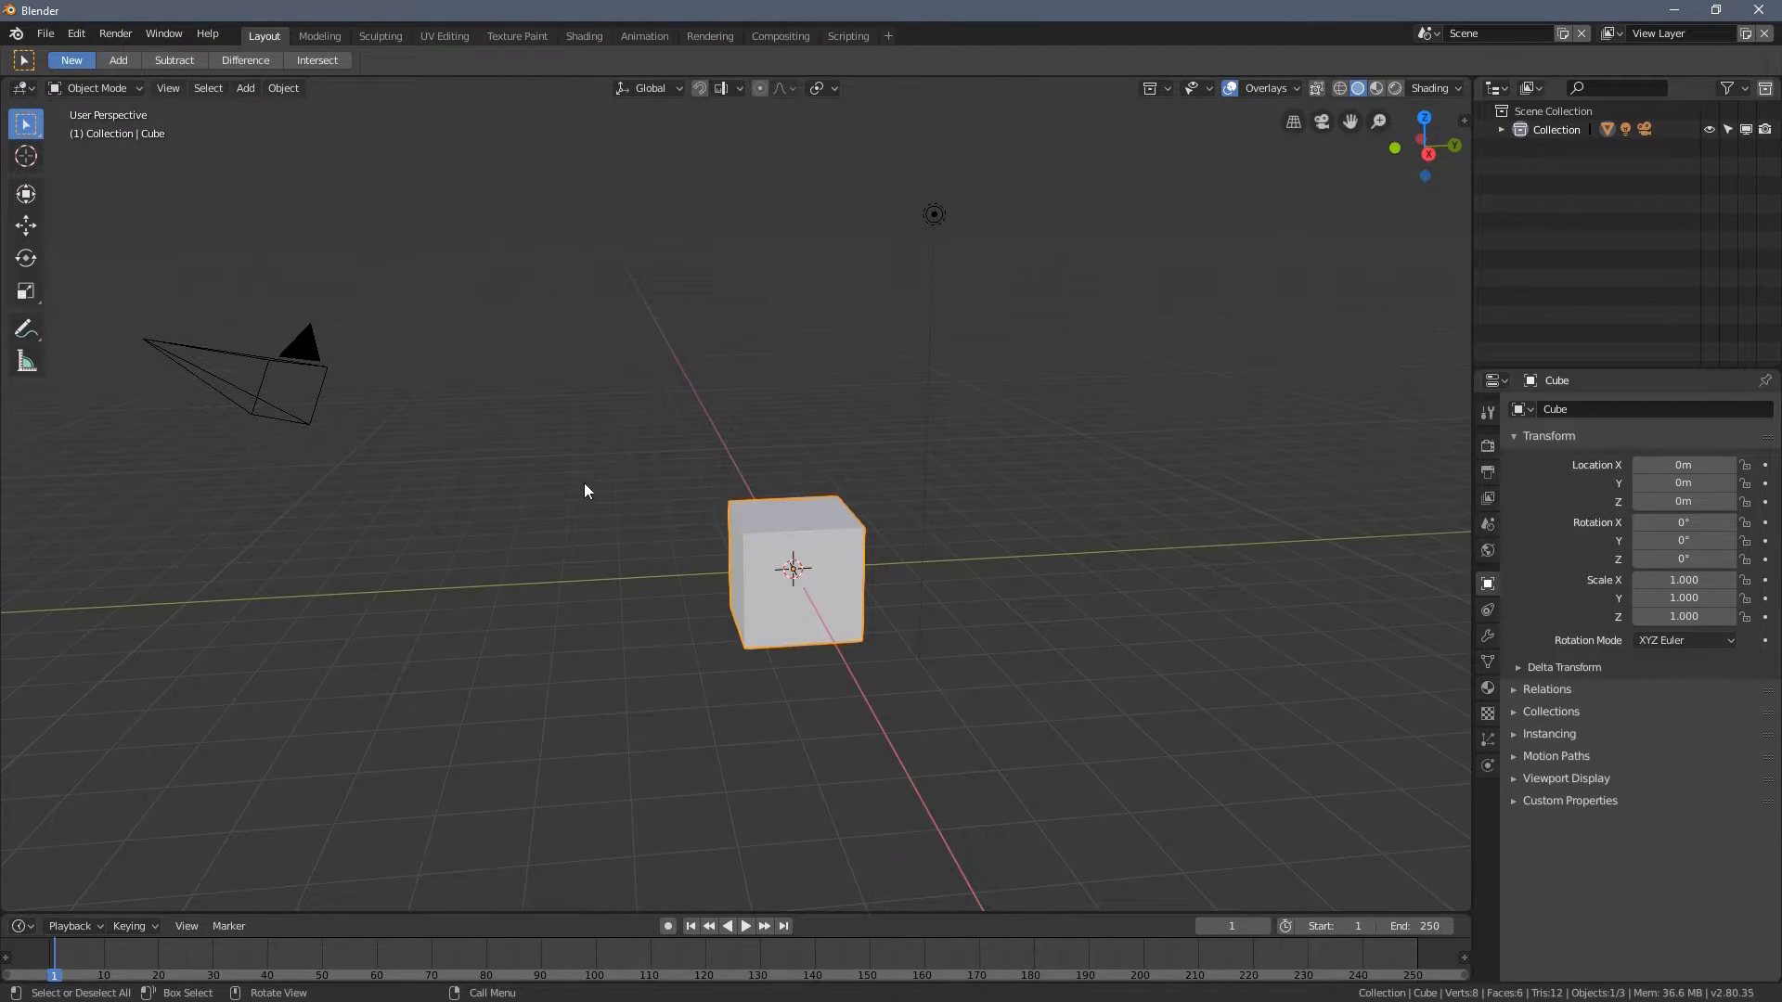
pyautogui.click(26, 156)
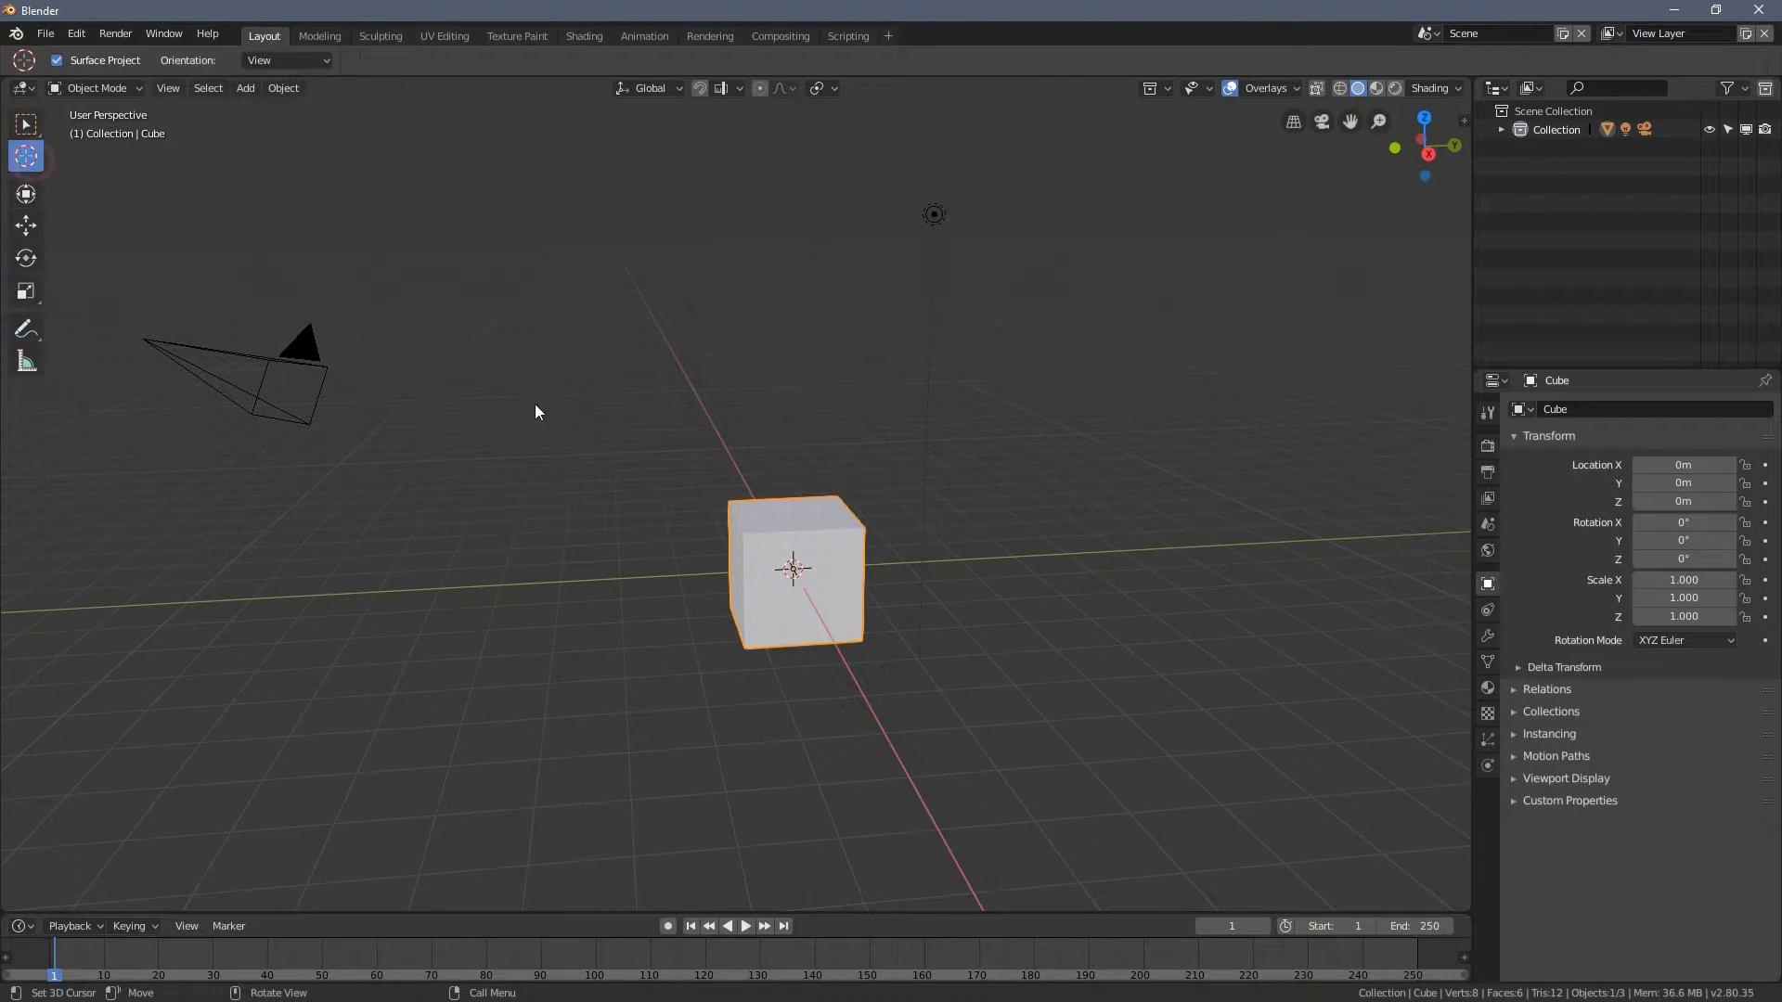
pyautogui.moveTo(568, 363); pyautogui.dragTo(681, 390)
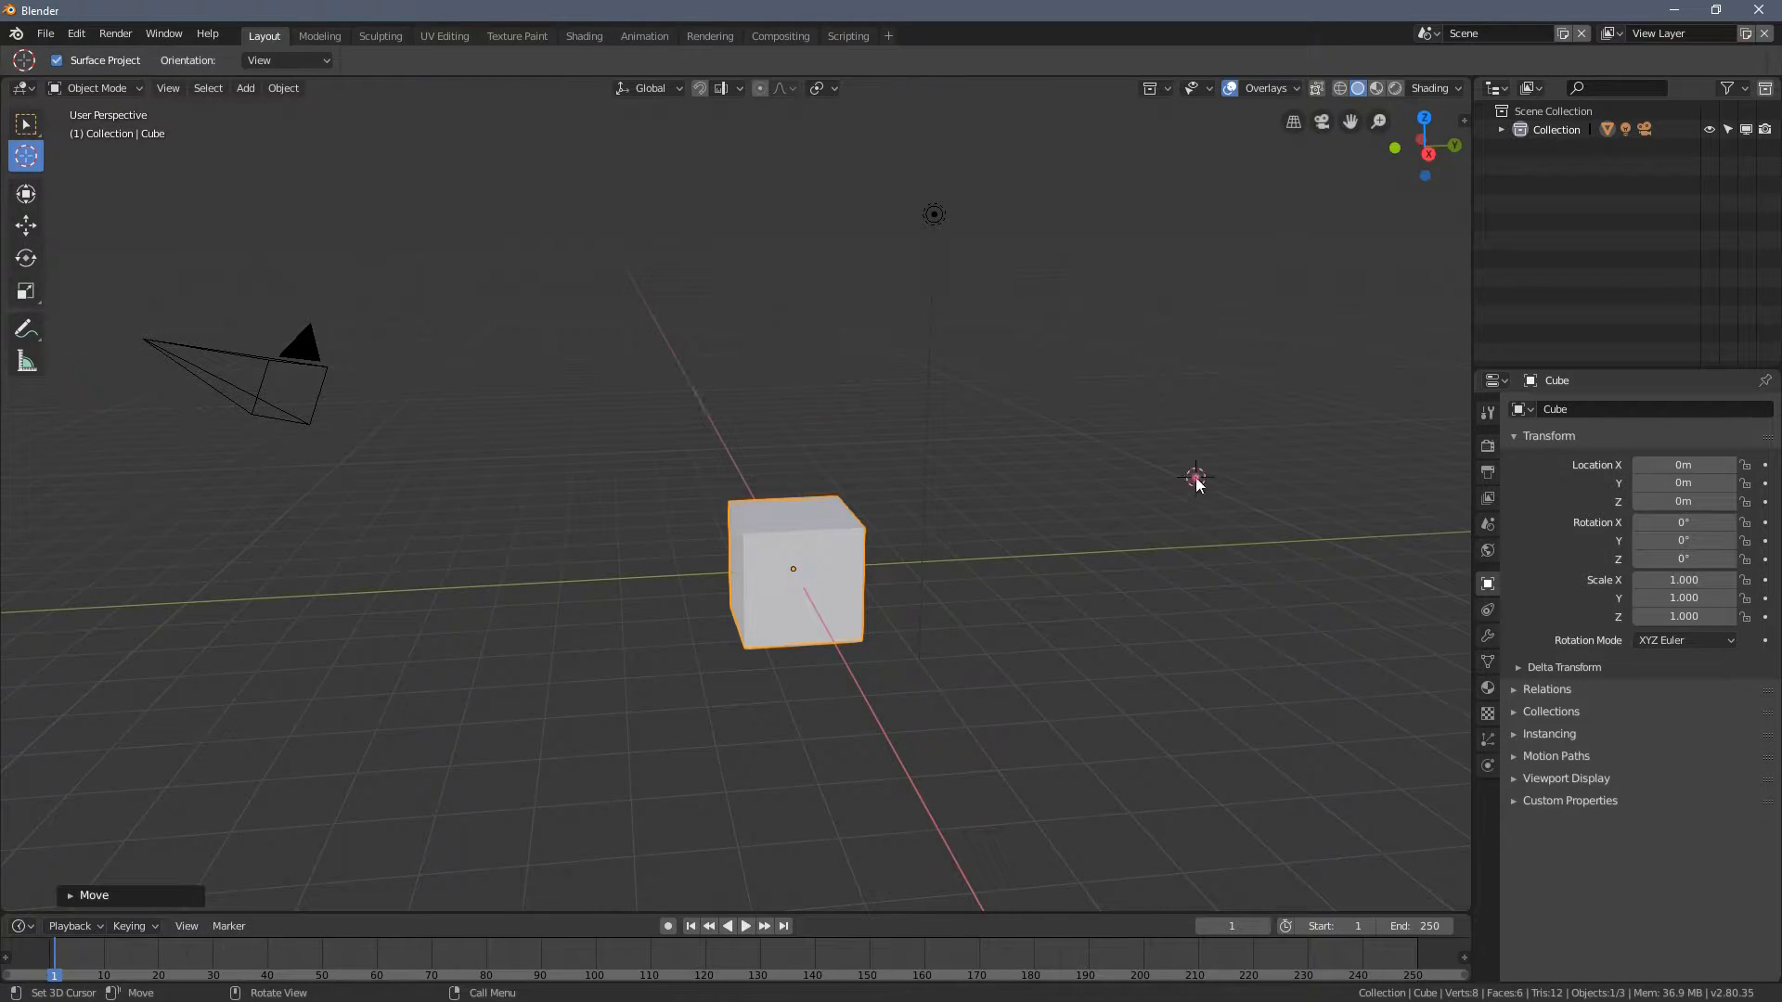
pyautogui.moveTo(1194, 477); pyautogui.dragTo(940, 371, button='middle')
pyautogui.click(939, 372)
# - Reposition the 3D cursor in empty space and inspect its depth from different viewing angles around the cube
pyautogui.moveTo(1110, 426); pyautogui.dragTo(1144, 443, button='middle')
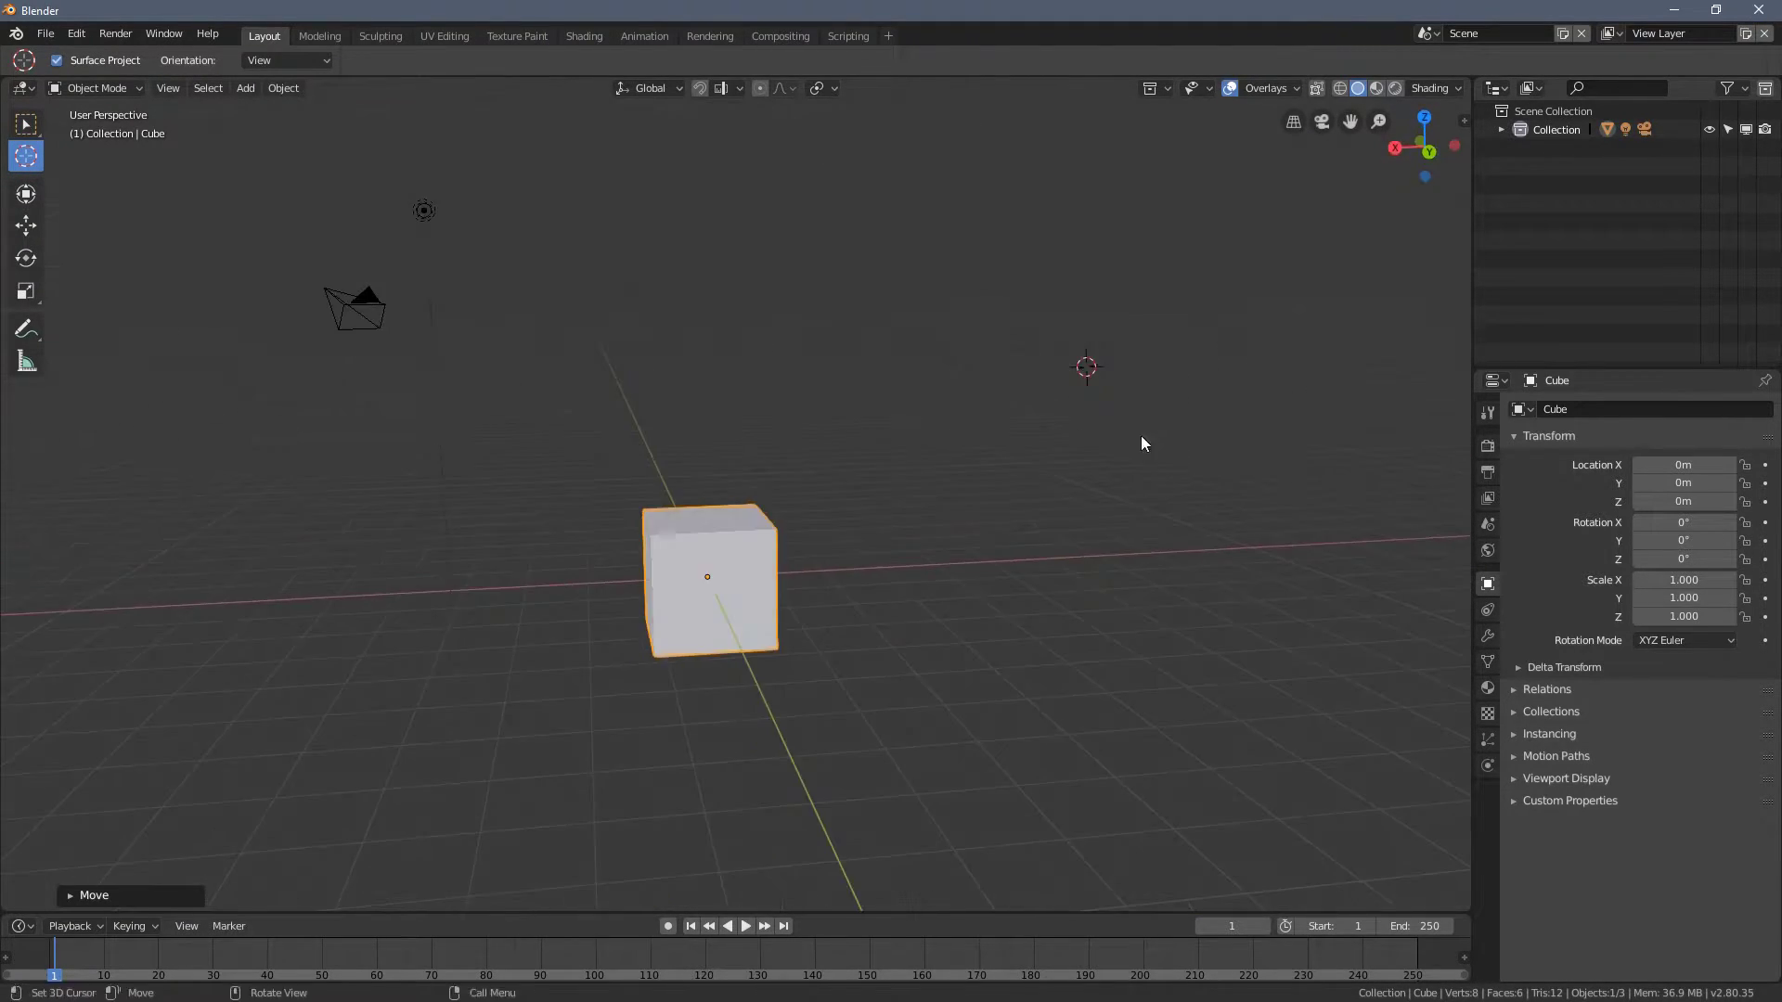
pyautogui.moveTo(1071, 698); pyautogui.dragTo(560, 377, button='middle')
pyautogui.moveTo(534, 493); pyautogui.dragTo(718, 464, button='middle')
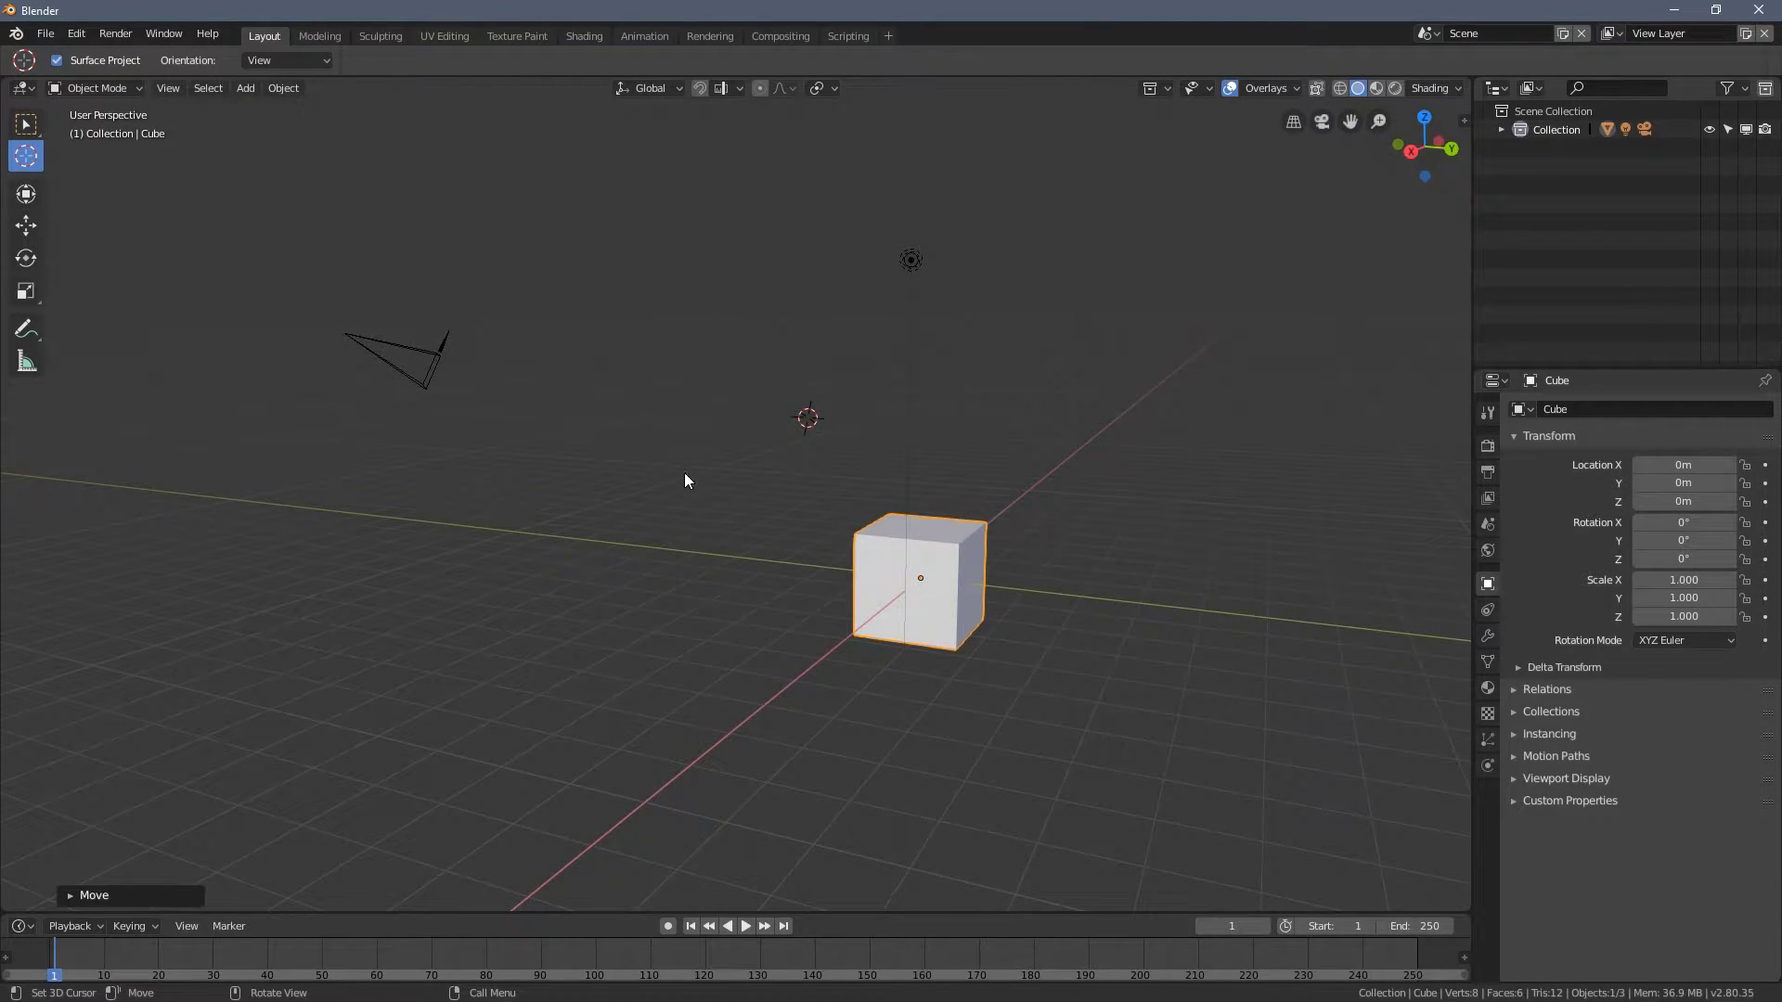
pyautogui.click(682, 468)
# - Review the Snap commands for the selection and the 3D cursor, along with the viewport snapping options
pyautogui.rightClick(576, 430)
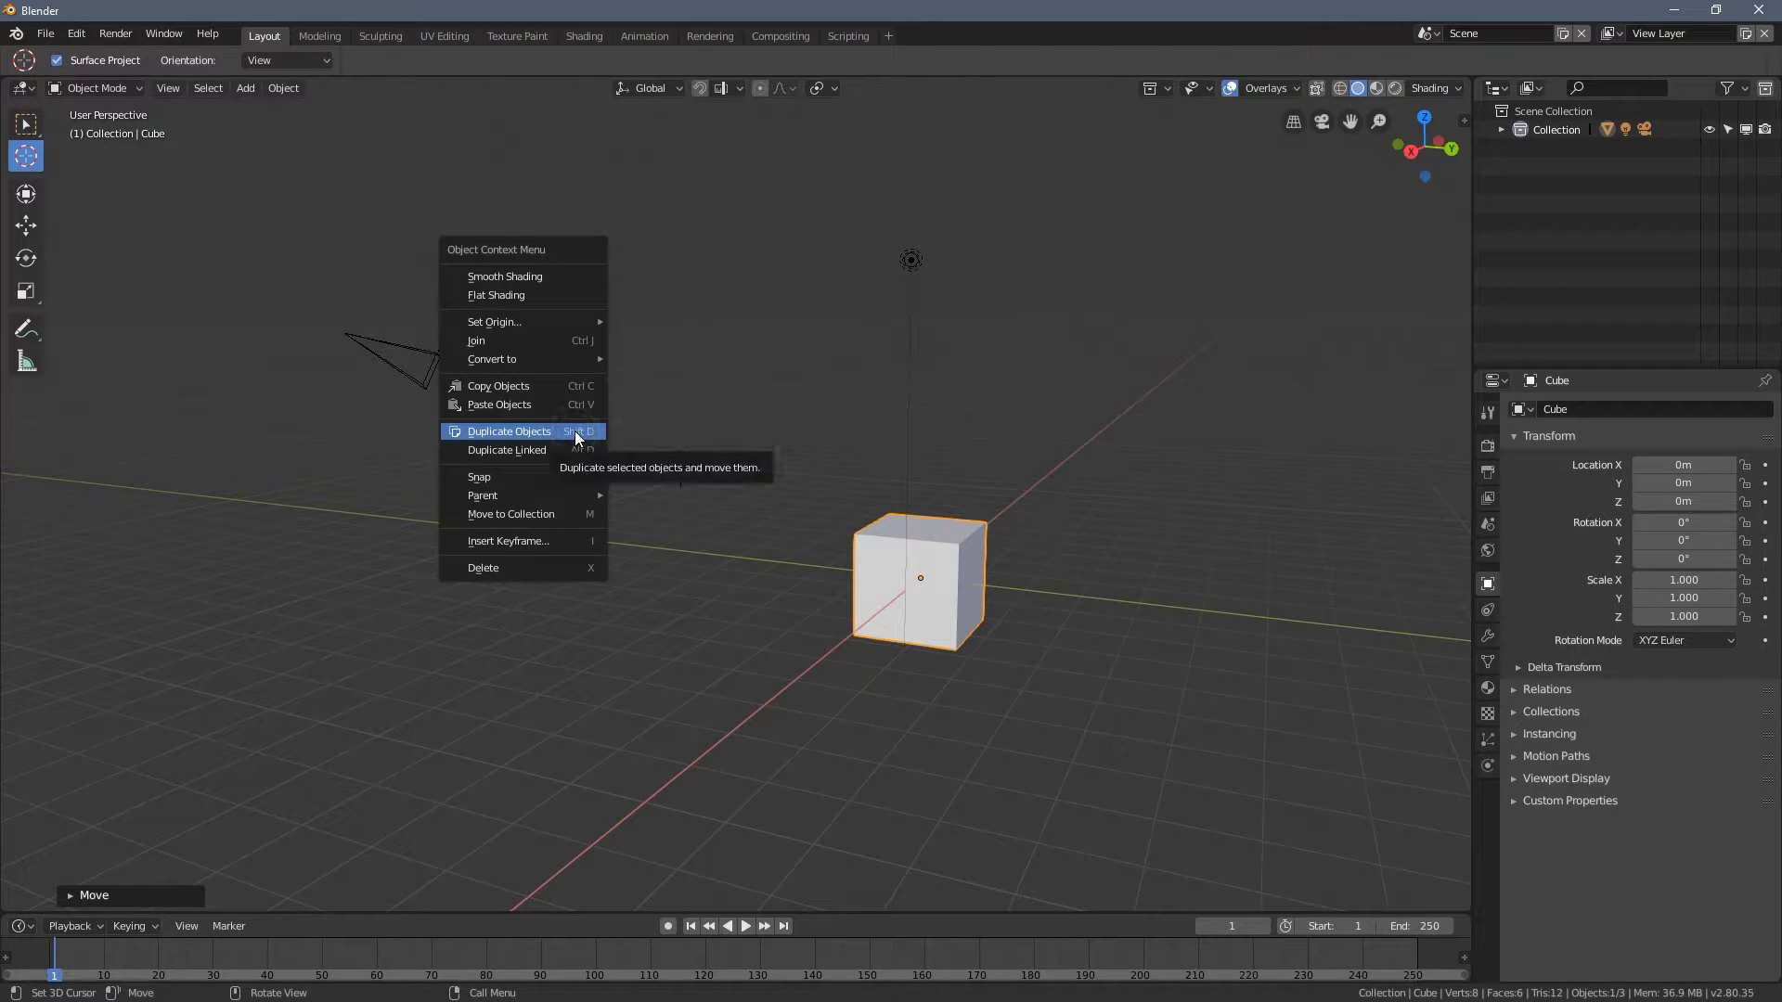
pyautogui.moveTo(538, 475)
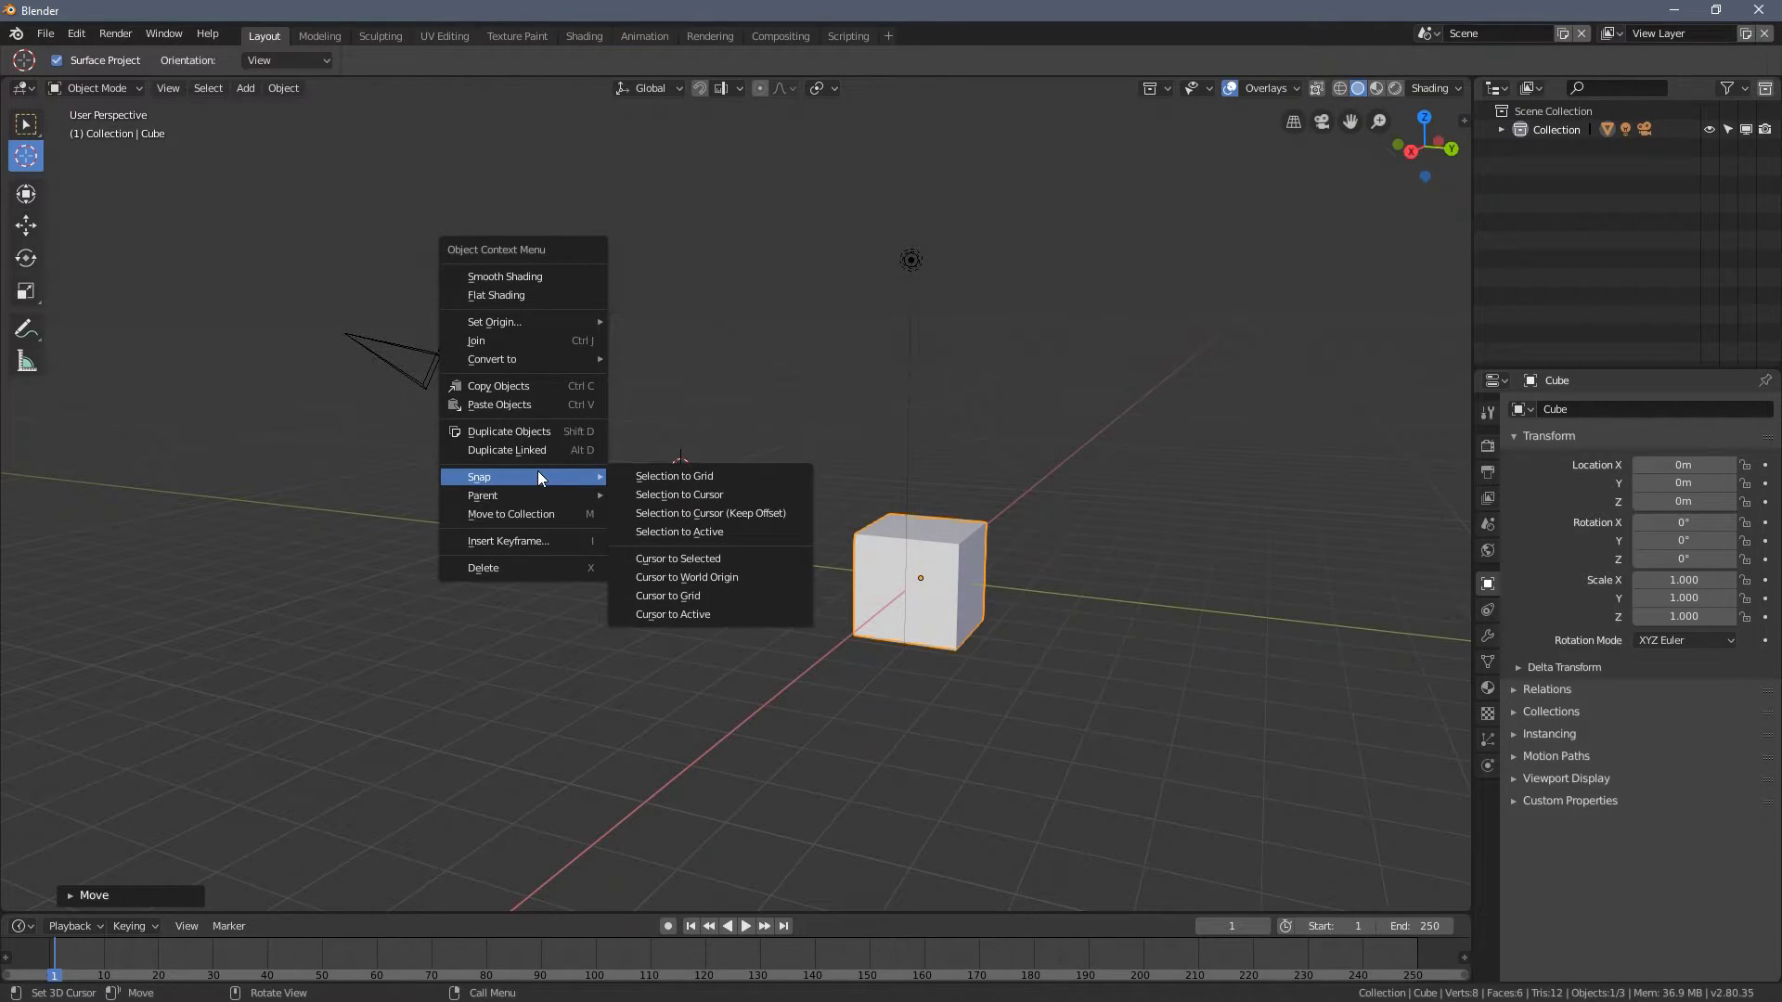
pyautogui.click(706, 88)
pyautogui.click(703, 88)
pyautogui.click(723, 90)
pyautogui.click(723, 90)
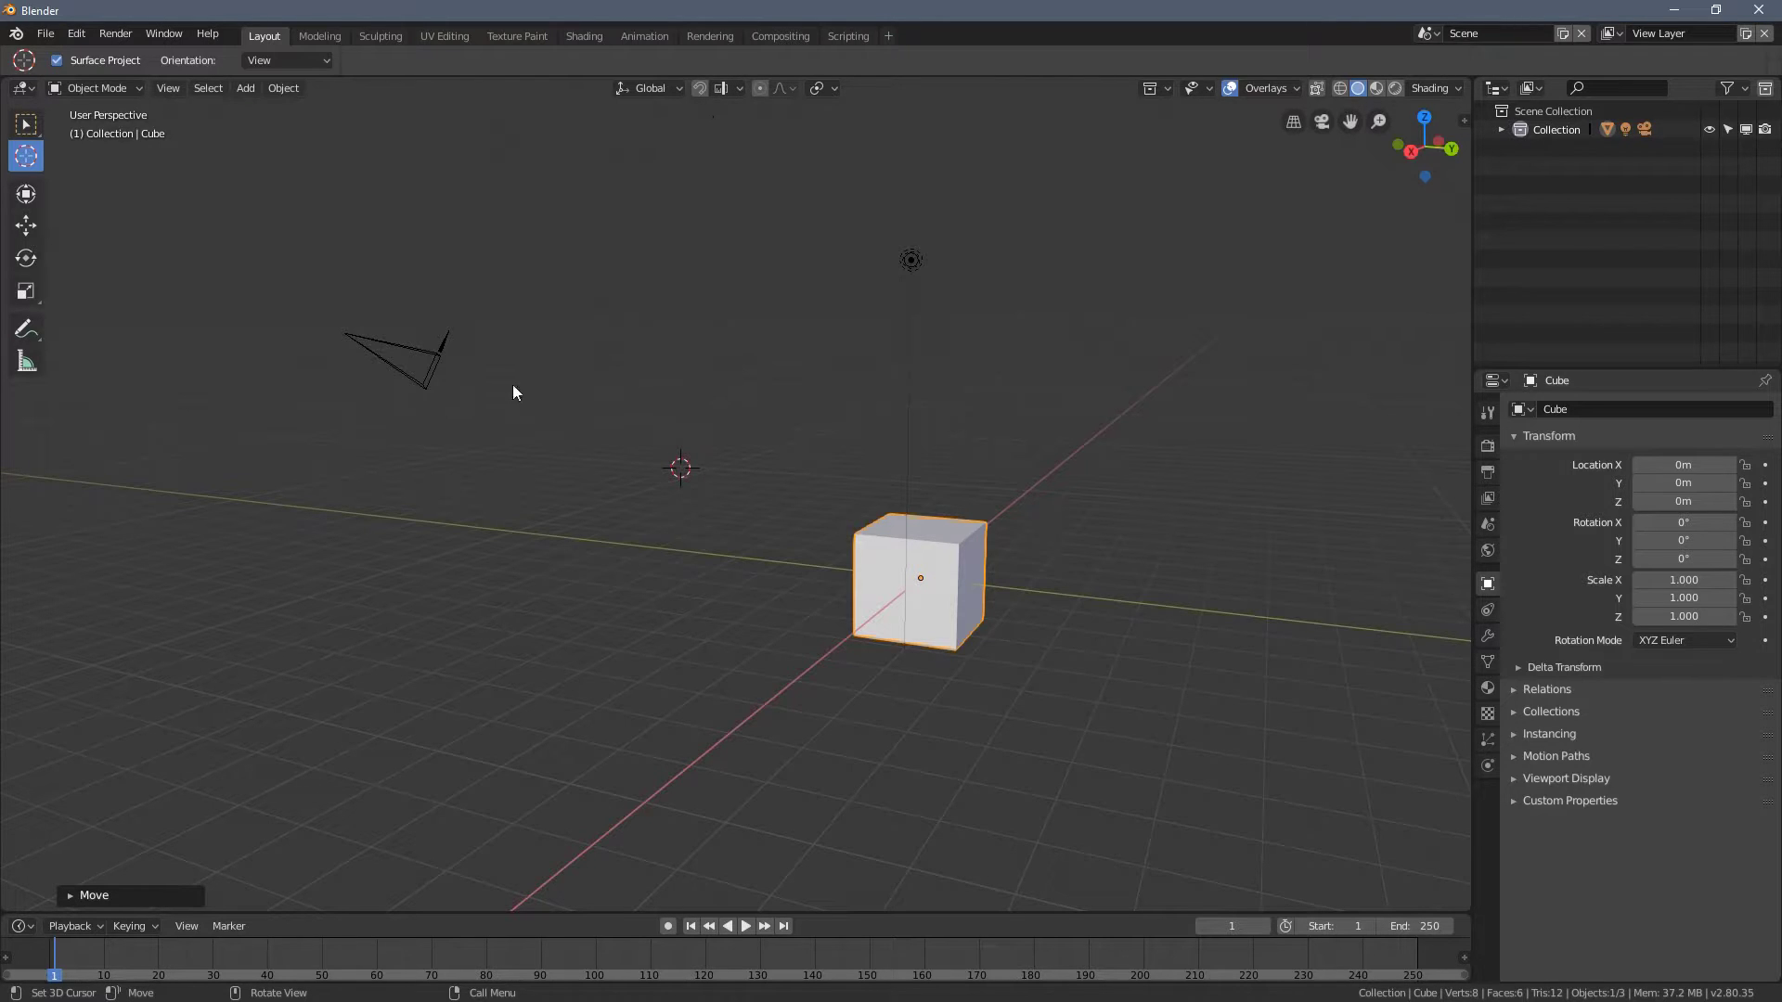
pyautogui.click(109, 90)
pyautogui.scroll(2, 607, 468)
pyautogui.moveTo(693, 468); pyautogui.dragTo(763, 464, button='middle')
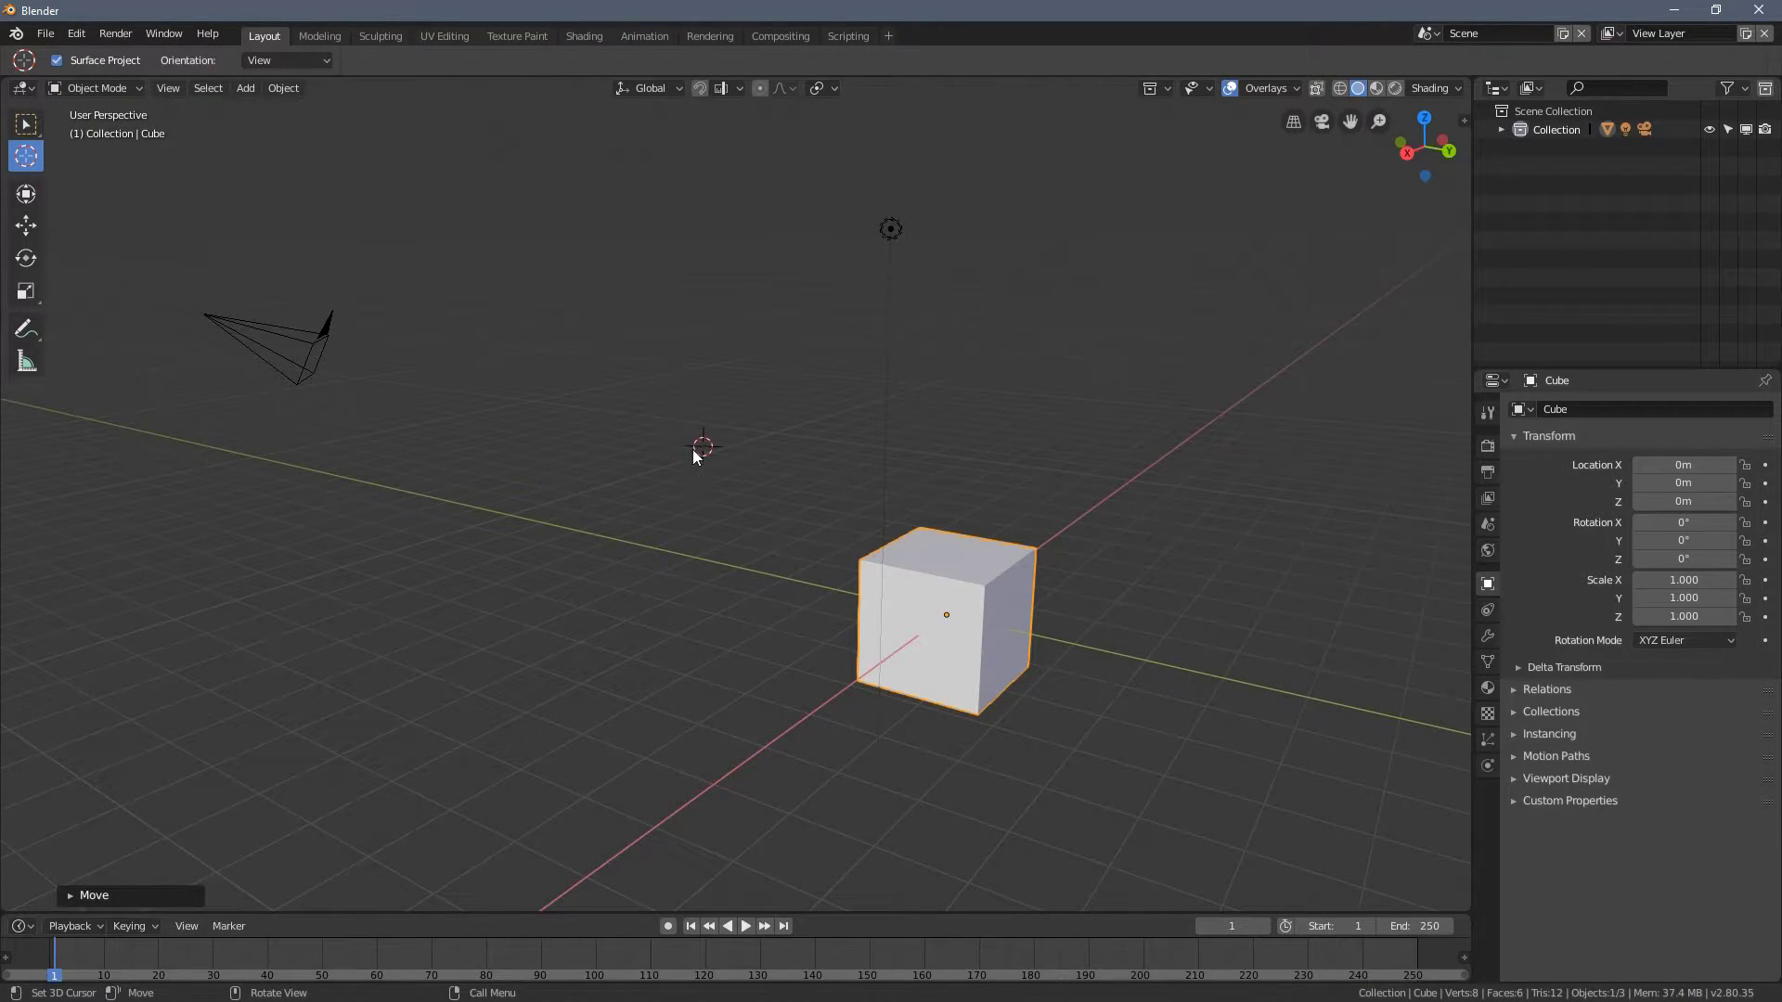
pyautogui.moveTo(561, 461); pyautogui.dragTo(593, 477, button='middle')
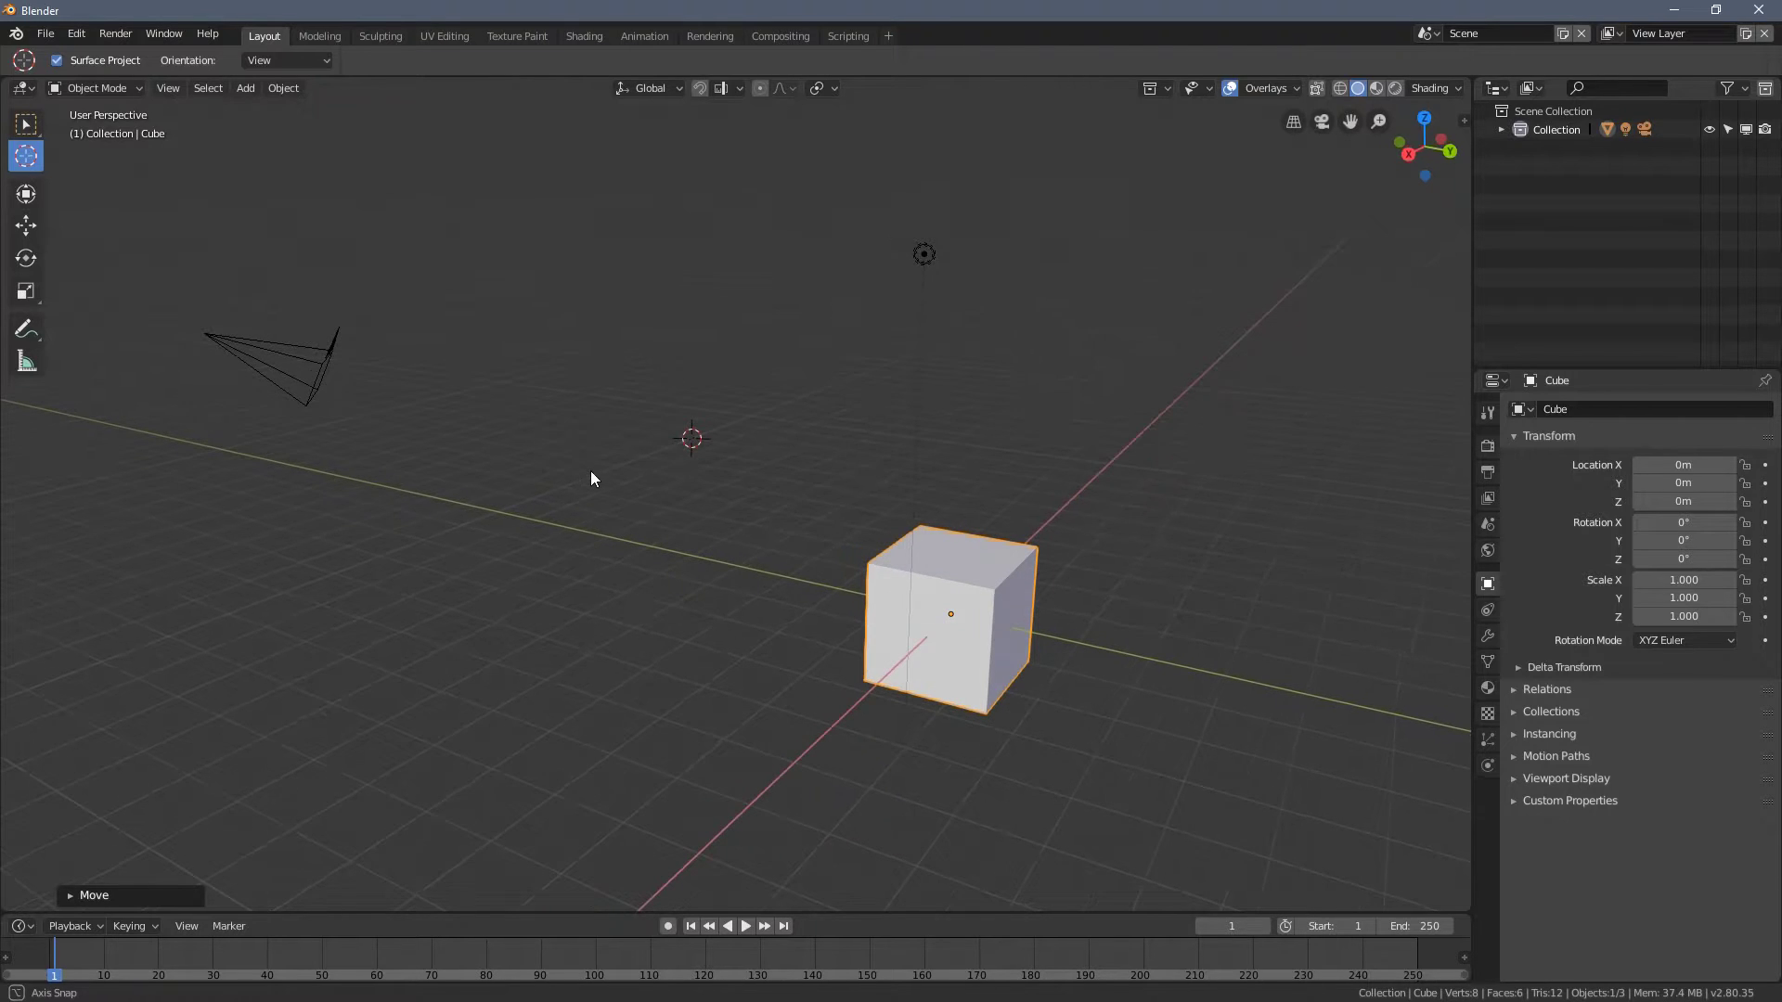
pyautogui.rightClick(516, 376)
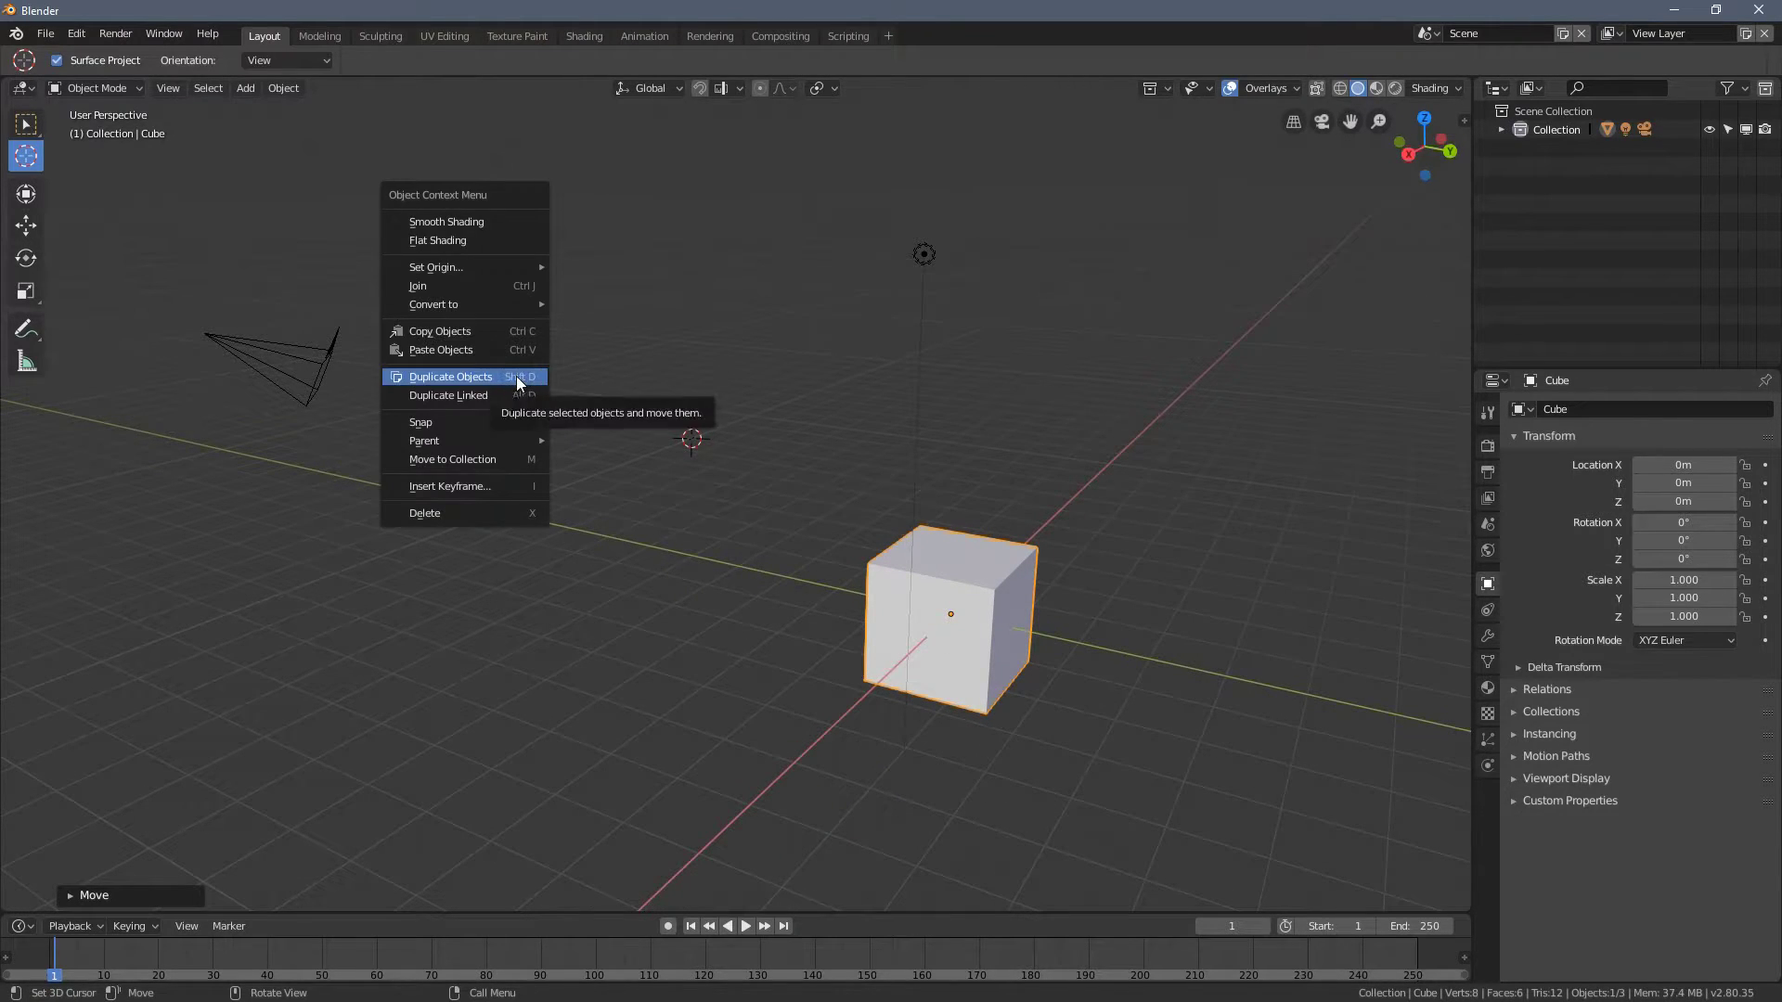
pyautogui.moveTo(428, 423)
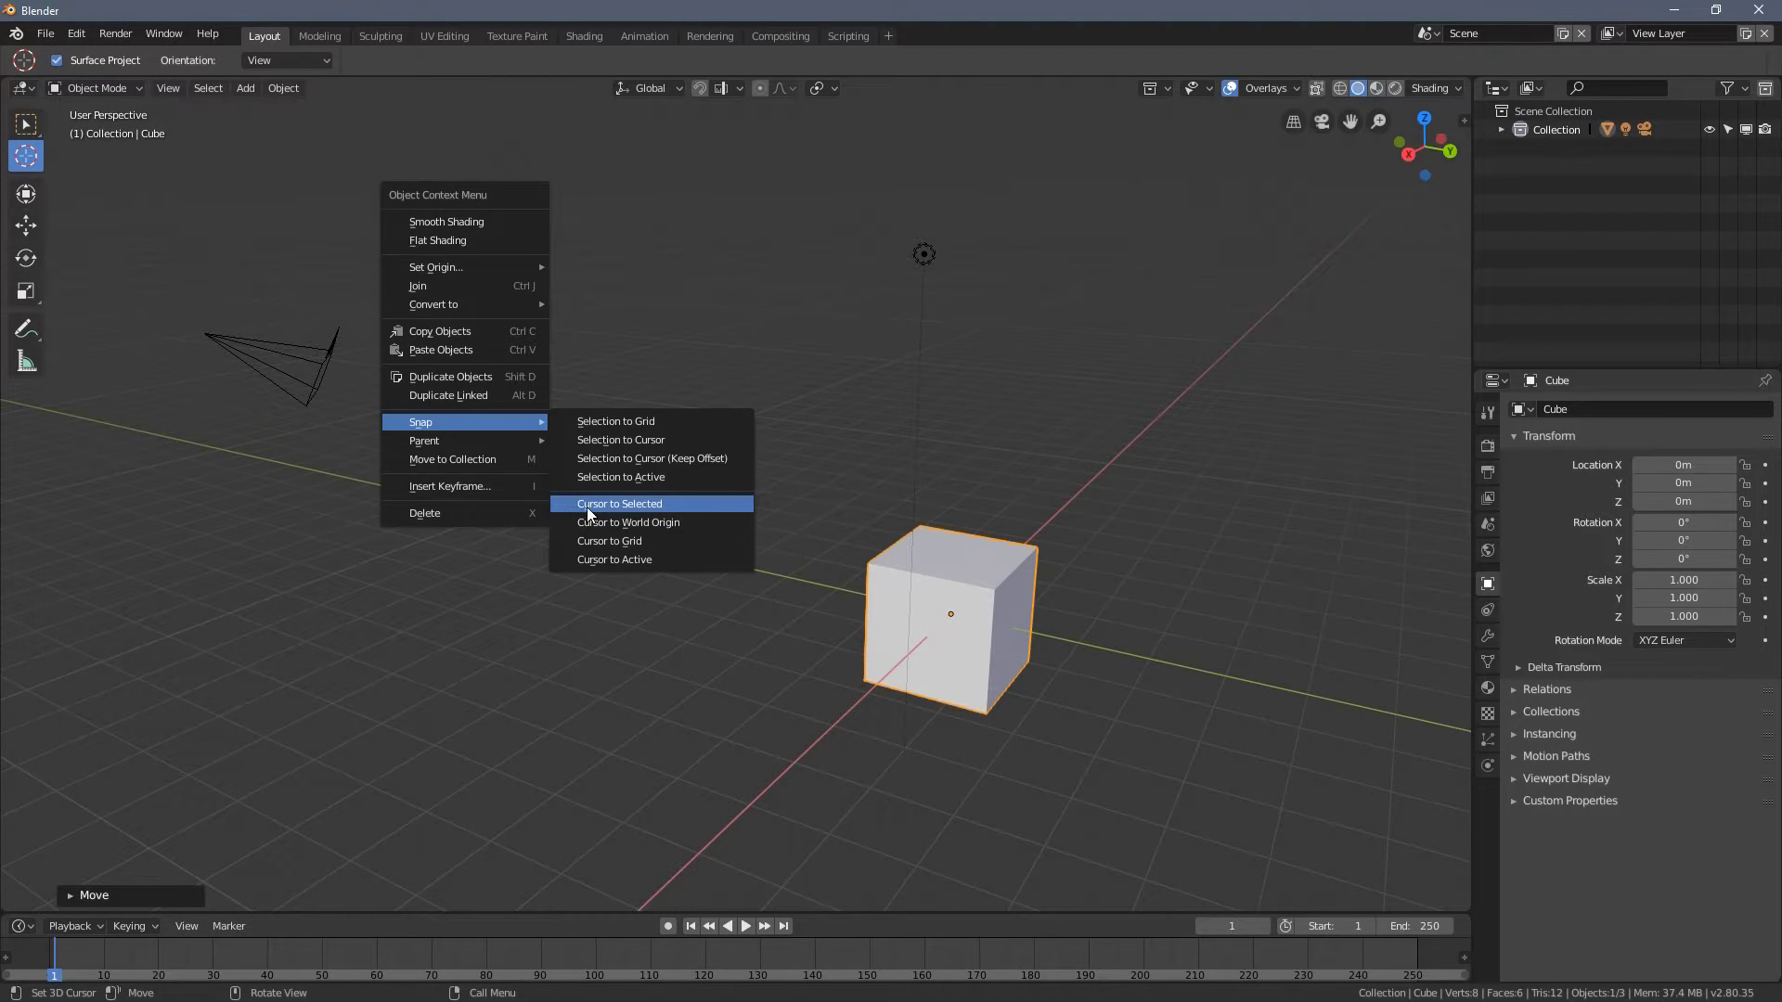
# - Place the 3D cursor in empty space between the camera and the cube, and switch to the plain Select tool
pyautogui.moveTo(893, 526); pyautogui.dragTo(920, 559, button='middle')
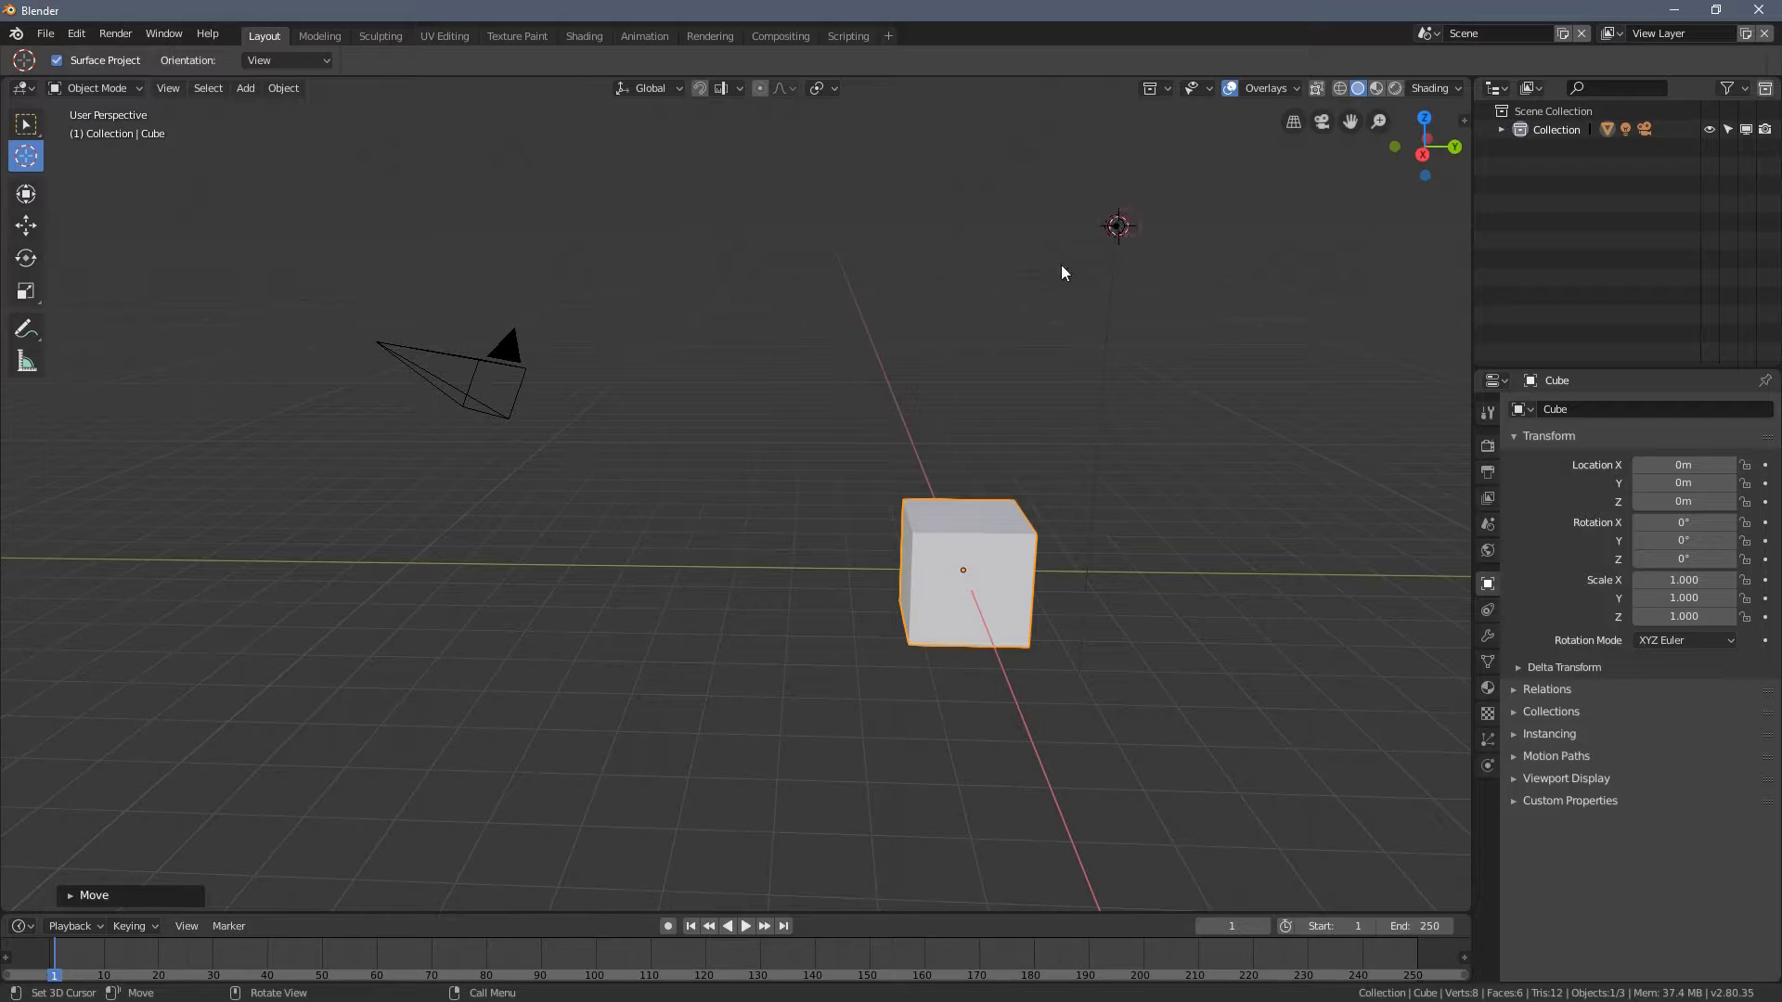
pyautogui.moveTo(294, 227); pyautogui.dragTo(705, 597)
pyautogui.click(42, 136)
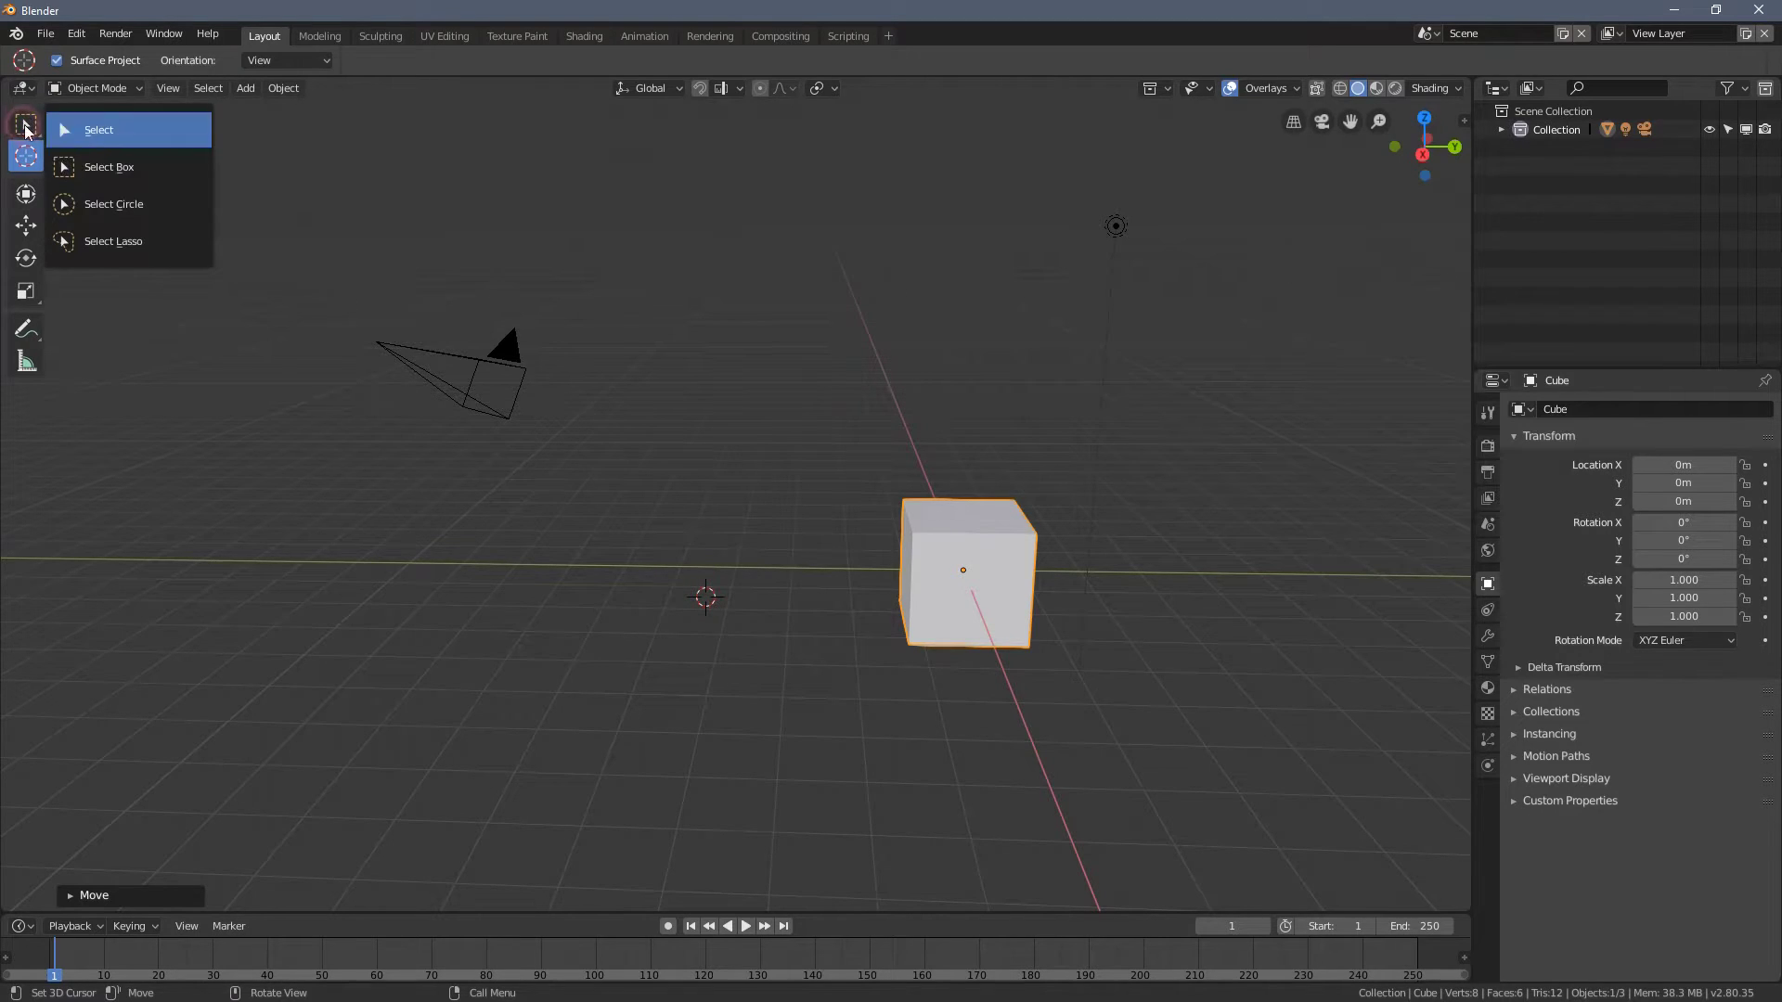
pyautogui.click(92, 130)
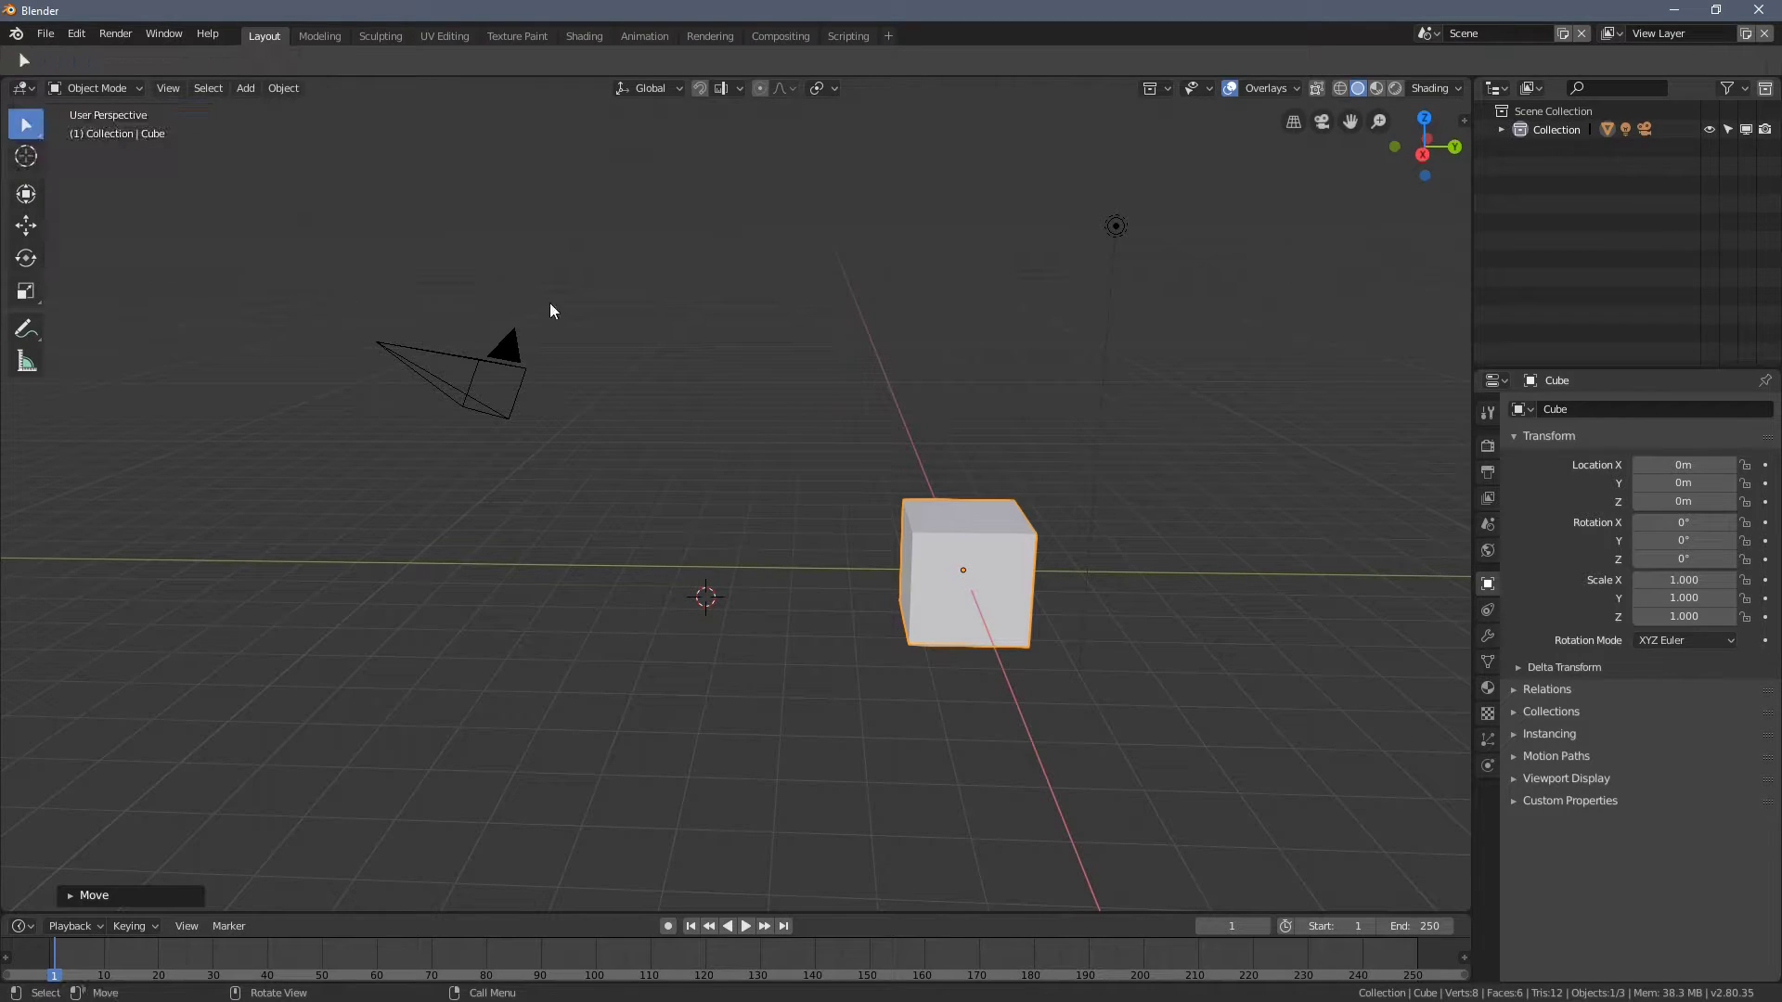
# - Select the light, snap the 3D cursor to it with Cursor to Selected, and clear the selection
pyautogui.click(1117, 230)
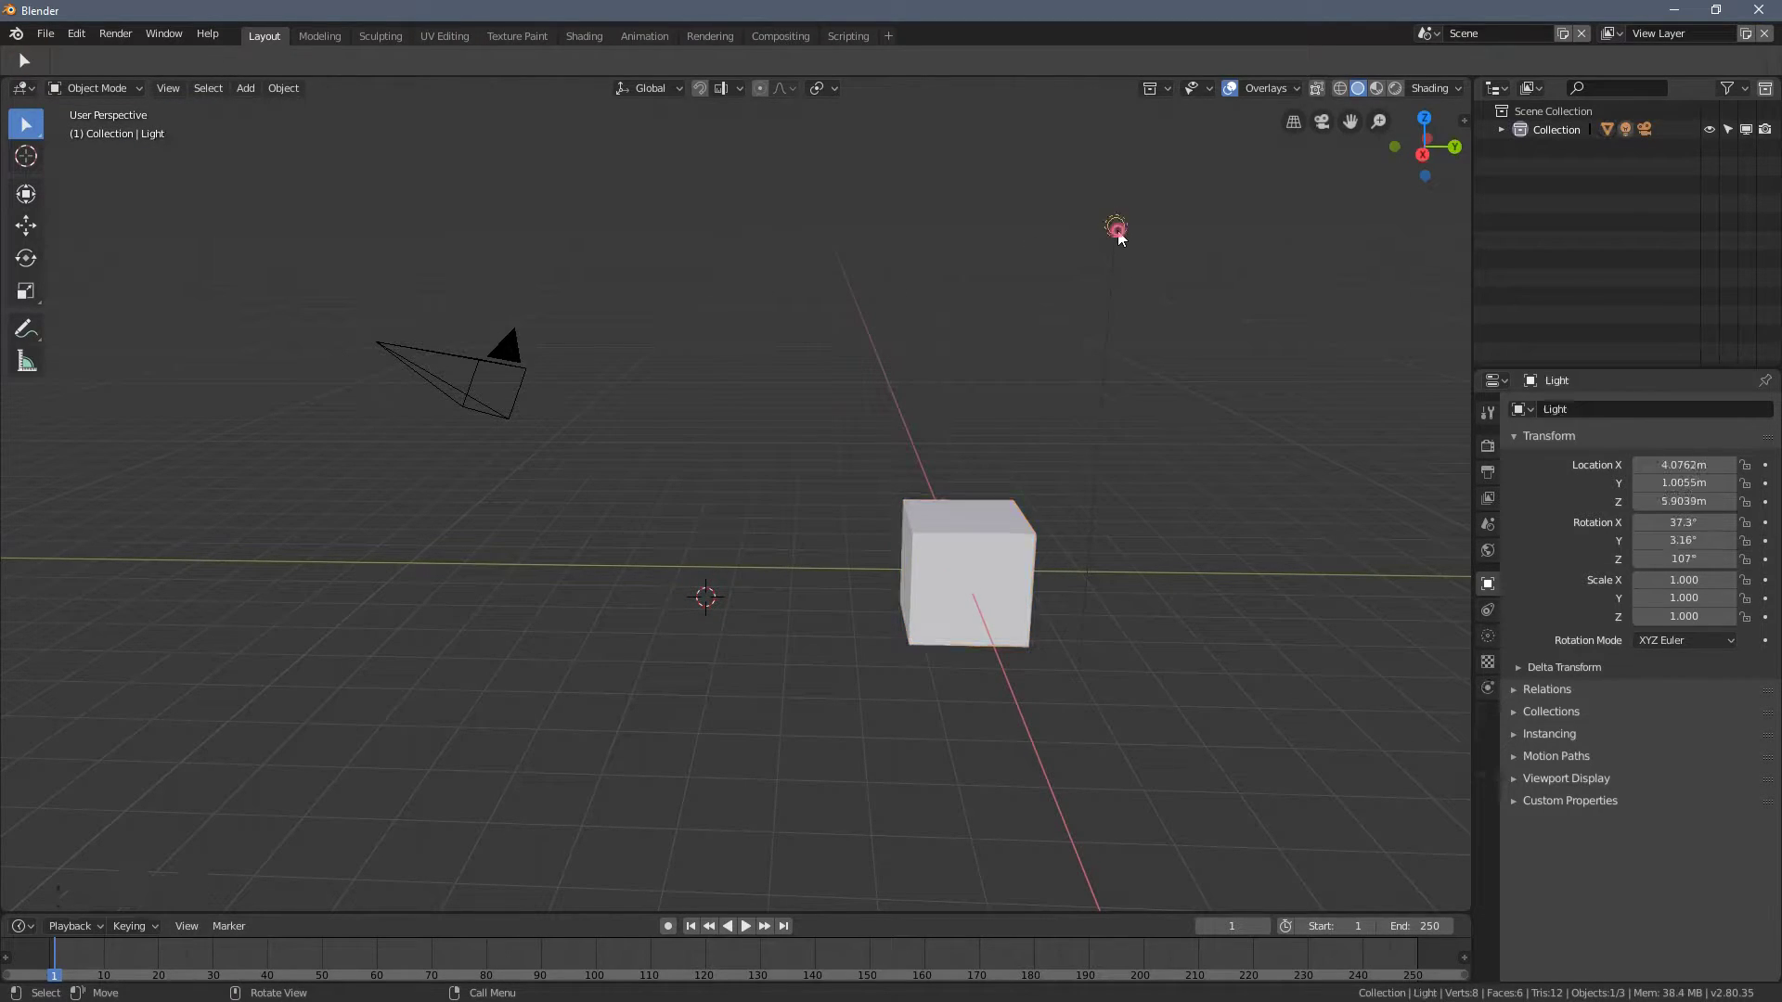
pyautogui.rightClick(690, 409)
pyautogui.moveTo(681, 456)
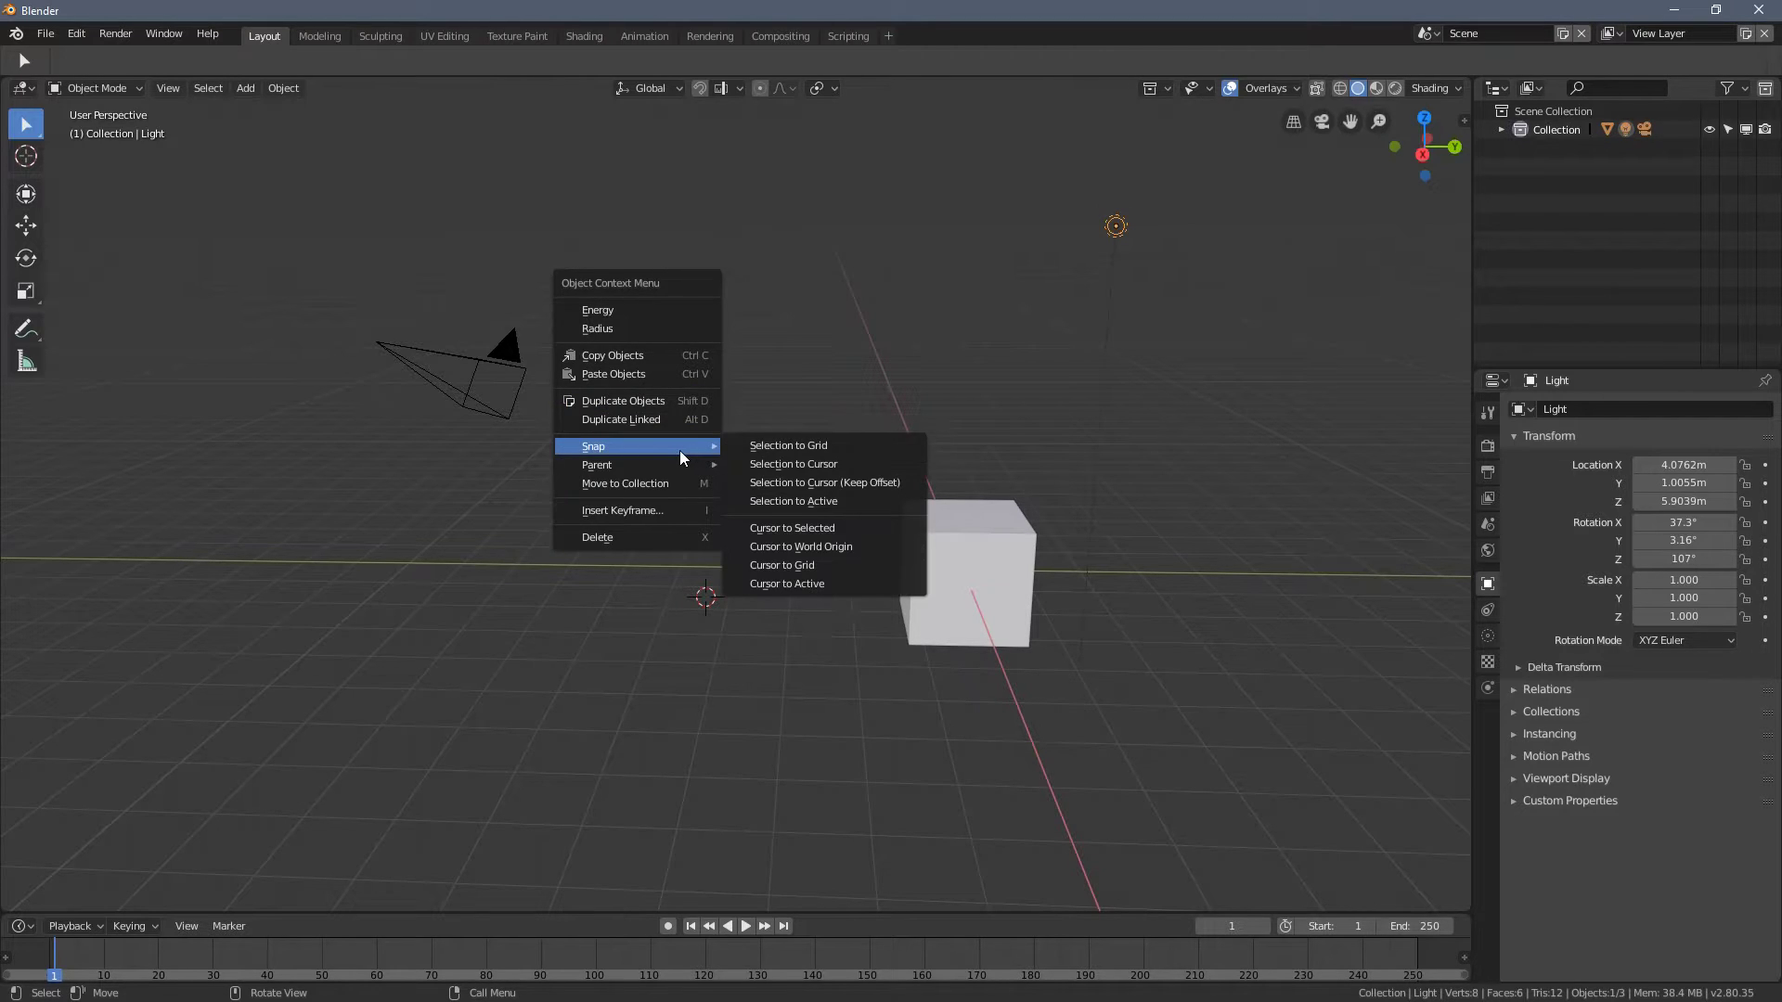
pyautogui.click(789, 537)
pyautogui.moveTo(1114, 315); pyautogui.dragTo(1000, 308, button='middle')
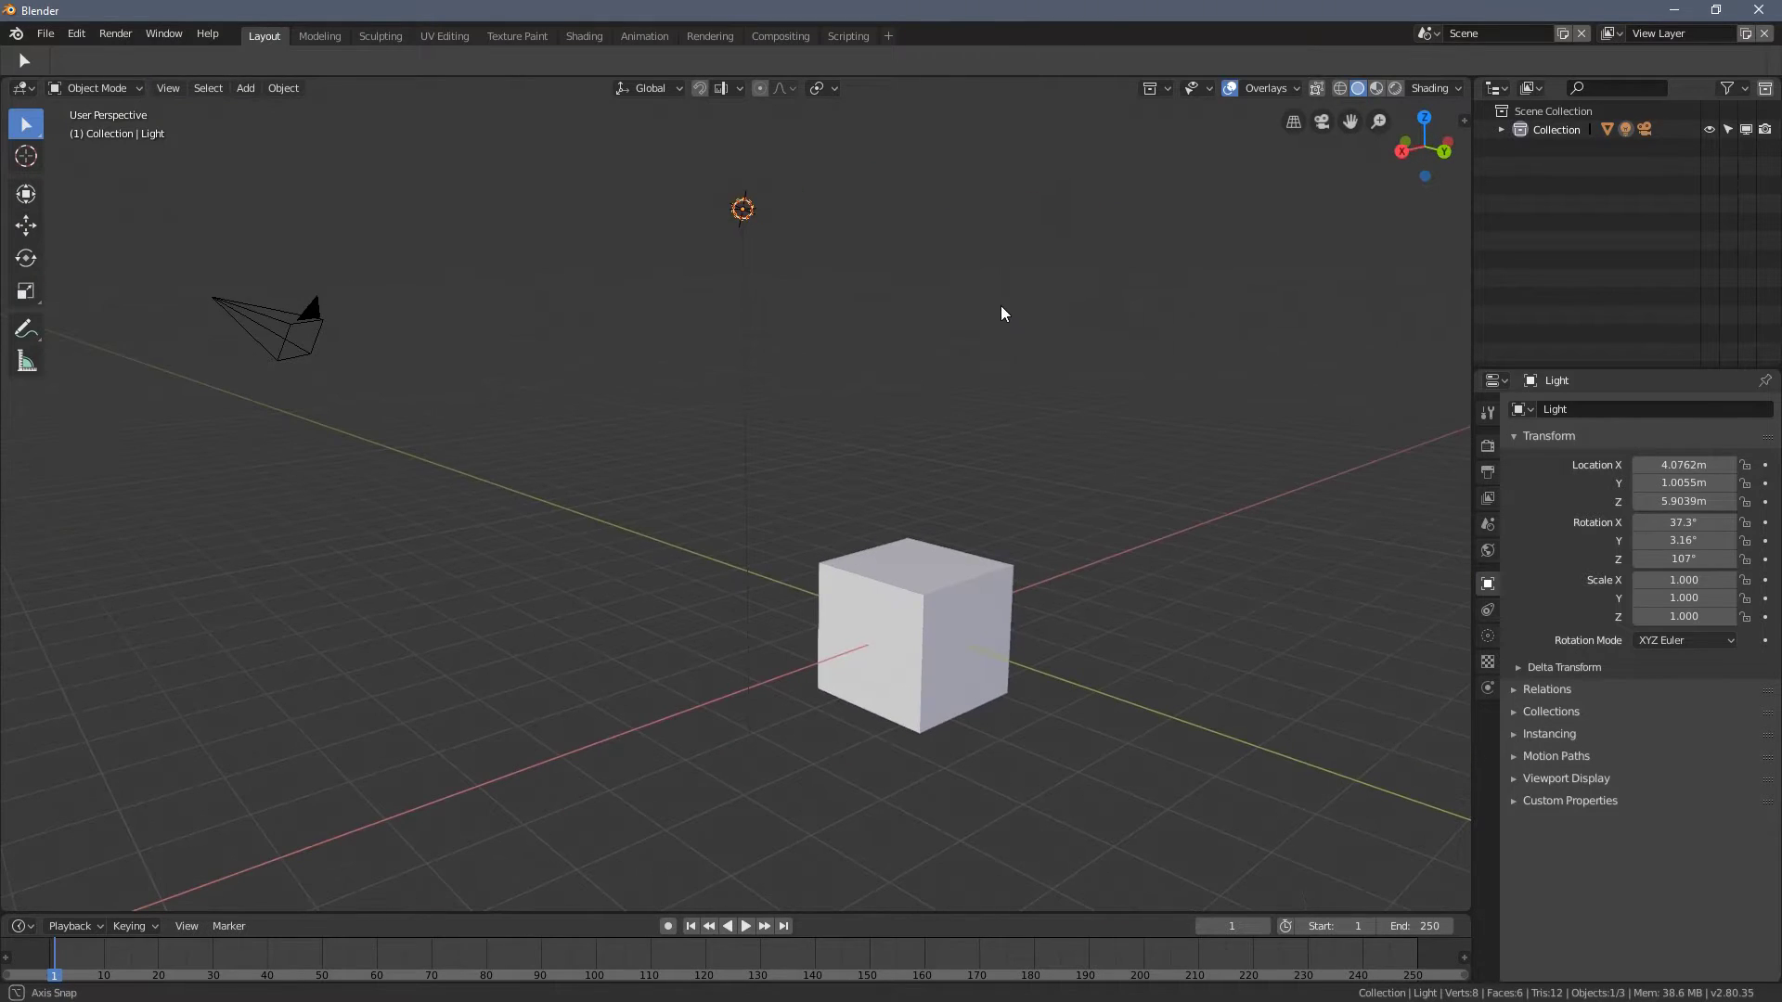
pyautogui.click(1054, 218)
pyautogui.moveTo(742, 215); pyautogui.dragTo(529, 291, button='middle')
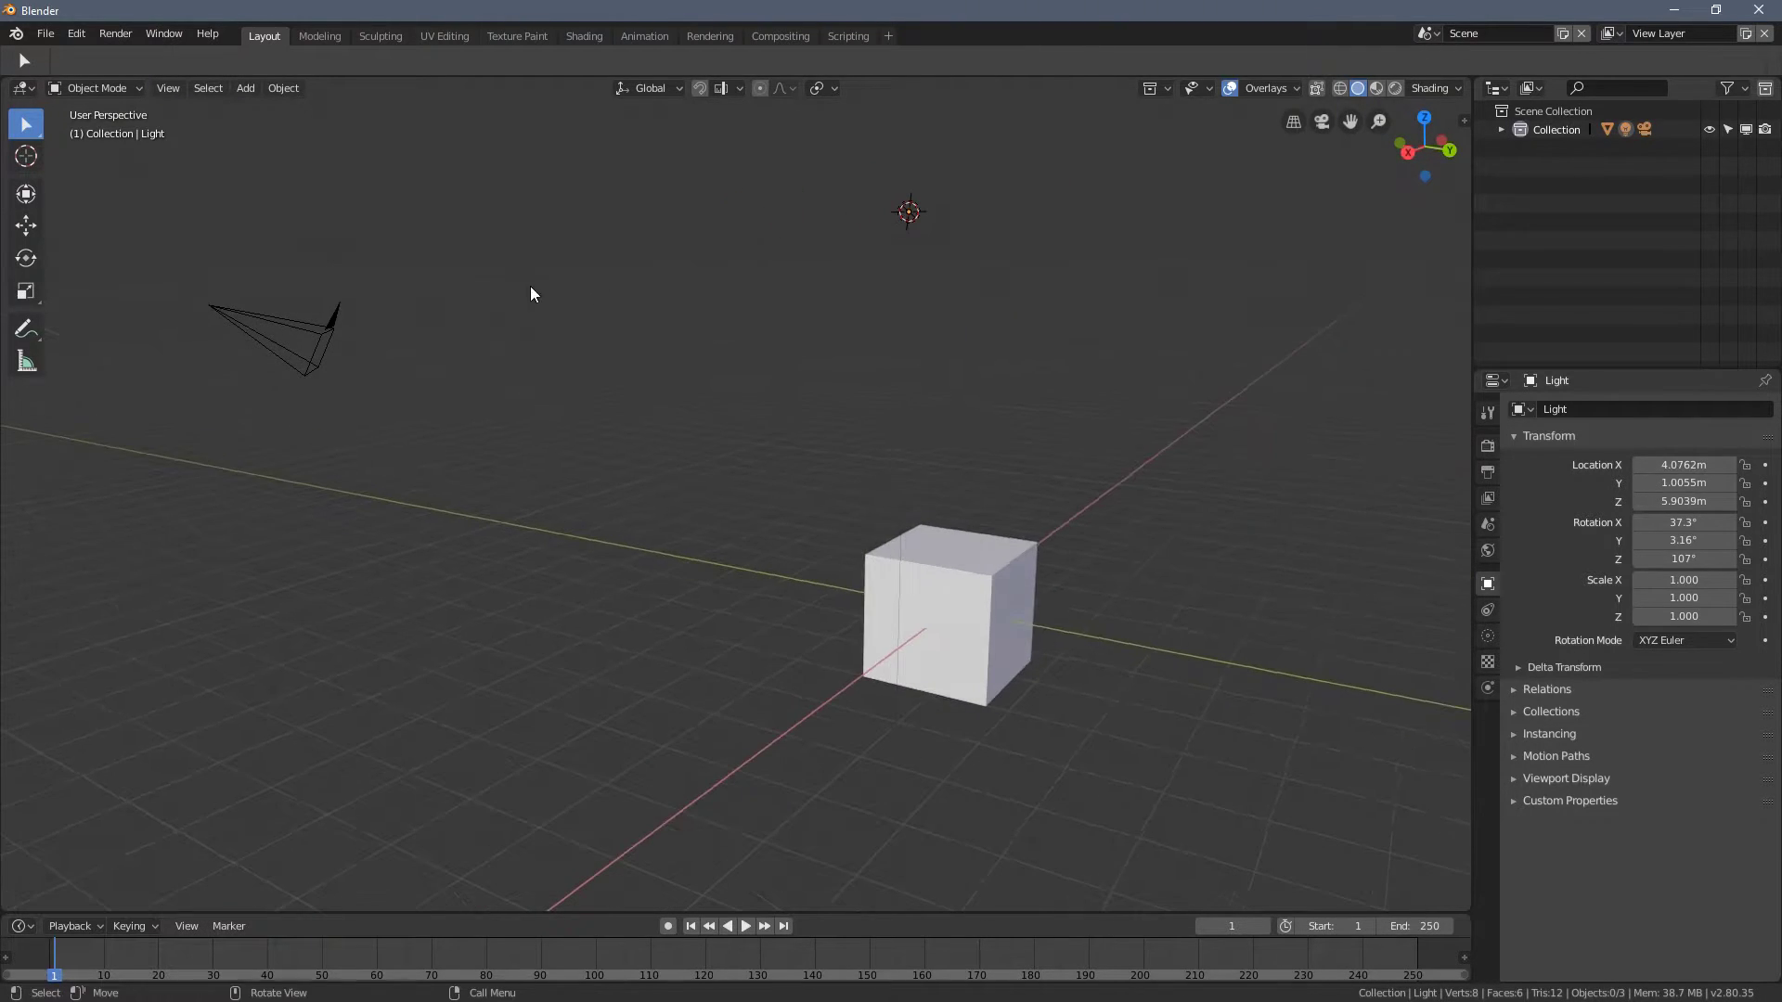
# - Select the camera, snap the 3D cursor to it with Cursor to Selected, and clear the selection
pyautogui.click(252, 320)
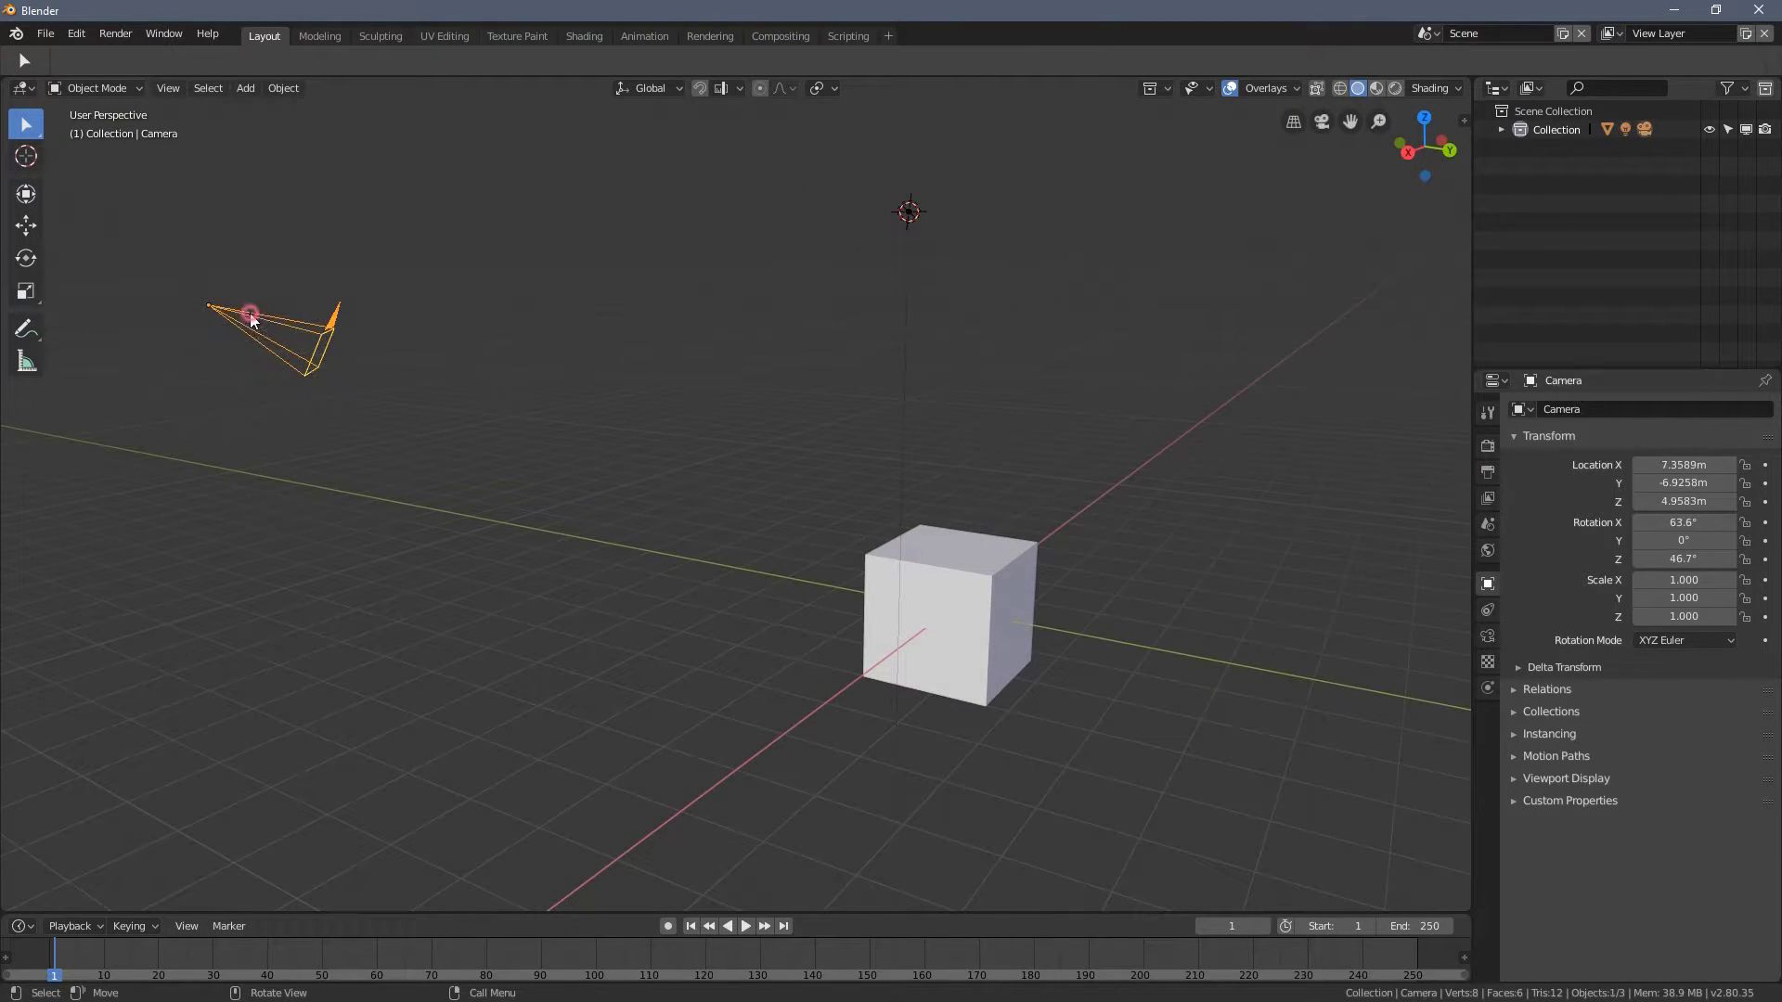
pyautogui.rightClick(598, 380)
pyautogui.moveTo(583, 373)
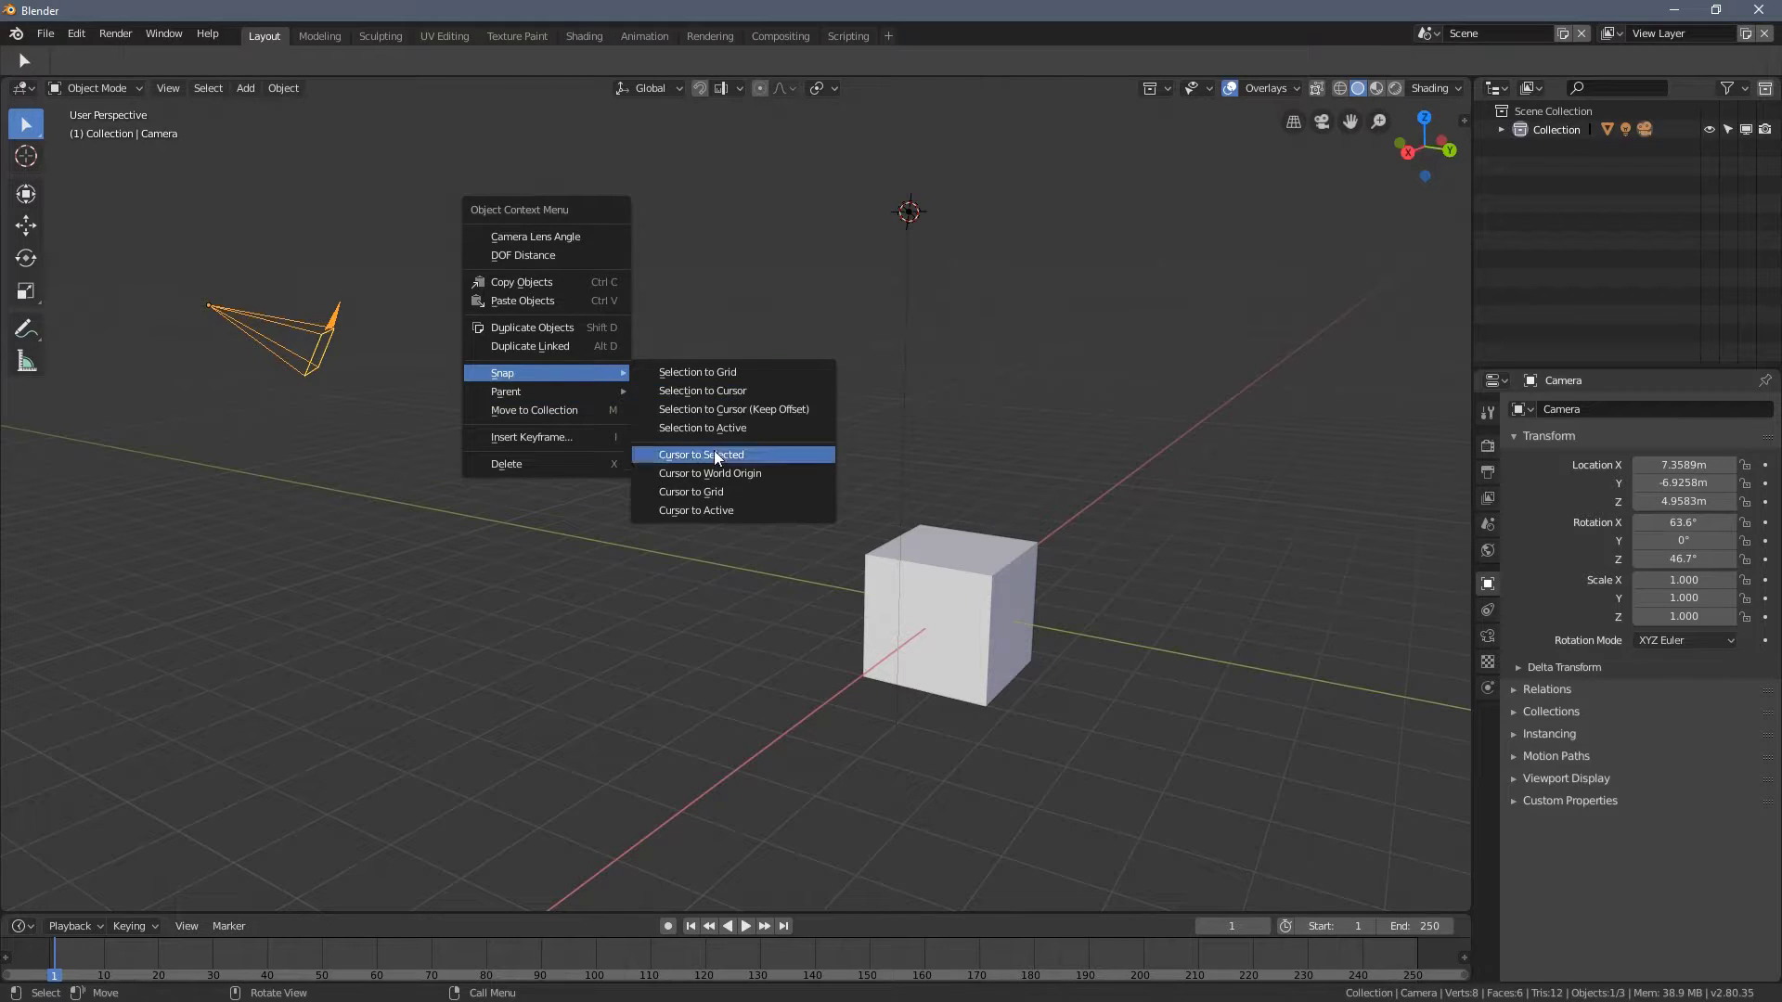
pyautogui.click(715, 451)
pyautogui.click(565, 434)
pyautogui.moveTo(565, 435); pyautogui.dragTo(640, 431, button='middle')
# - Select the camera, light and cube together and snap the 3D cursor to their midpoint with Cursor to Selected
pyautogui.click(434, 394)
pyautogui.keyDown('shift'); pyautogui.click(910, 279); pyautogui.keyUp('shift')
pyautogui.keyDown('shift'); pyautogui.click(920, 534); pyautogui.keyUp('shift')
pyautogui.rightClick(694, 372)
pyautogui.moveTo(694, 371)
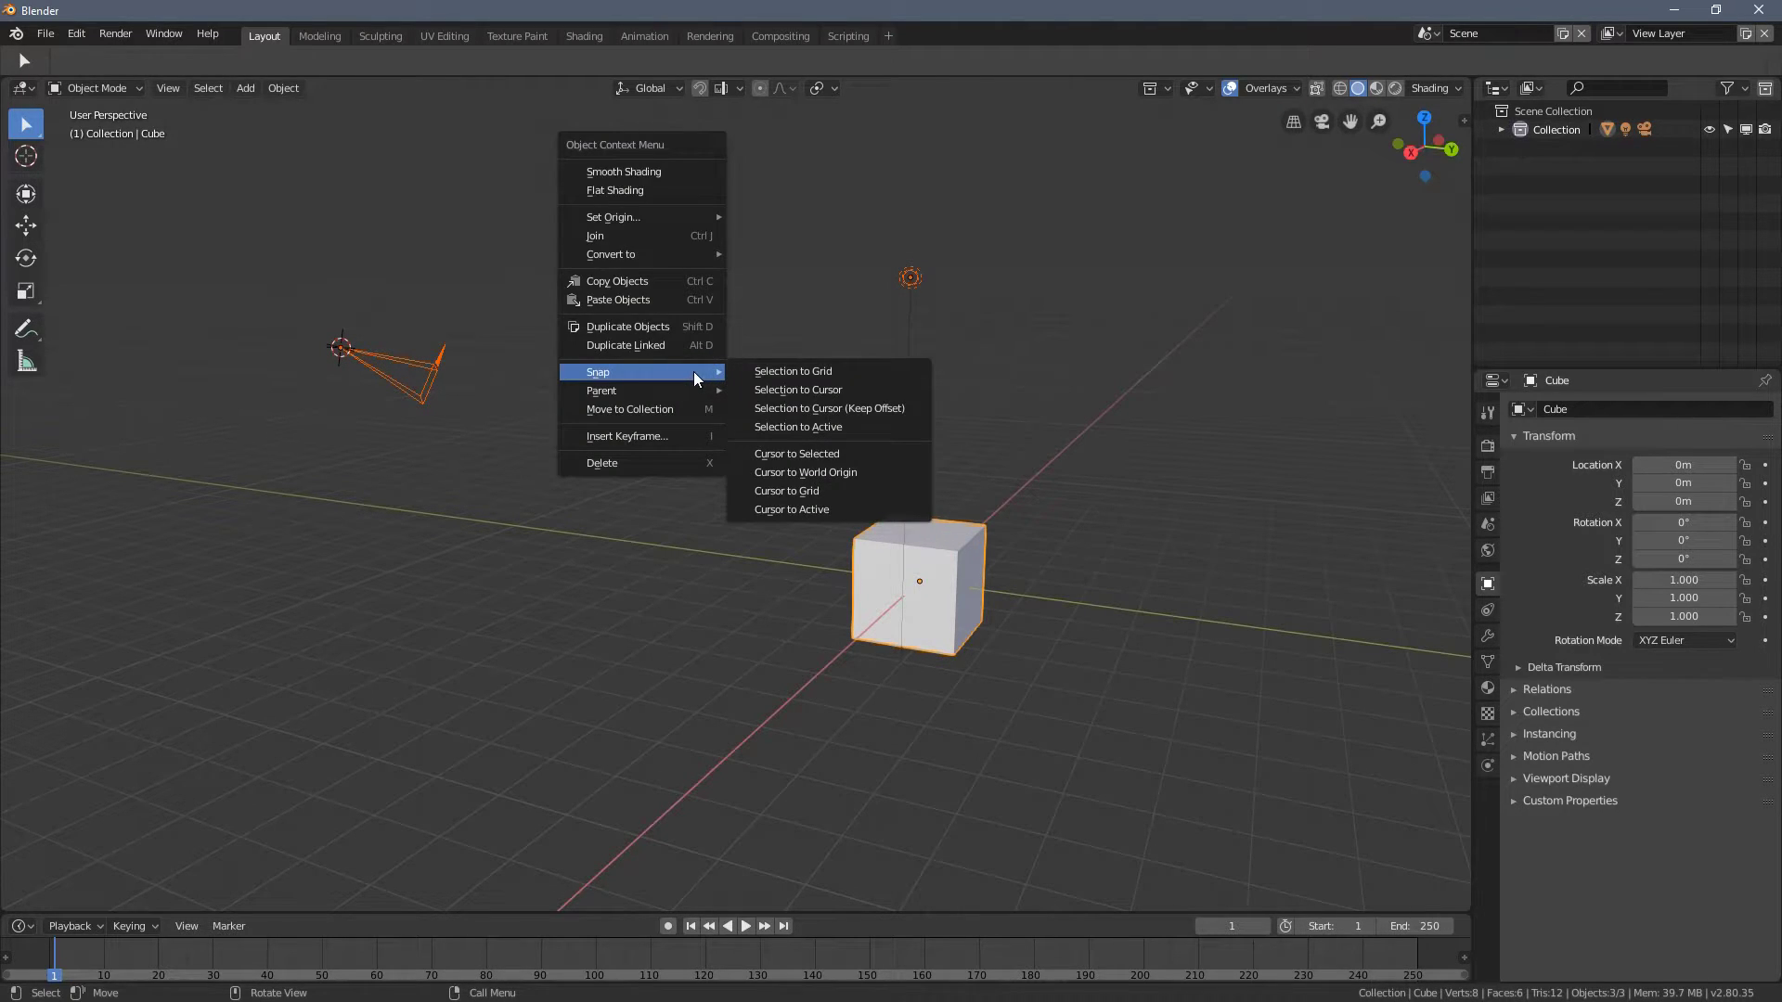
pyautogui.click(792, 454)
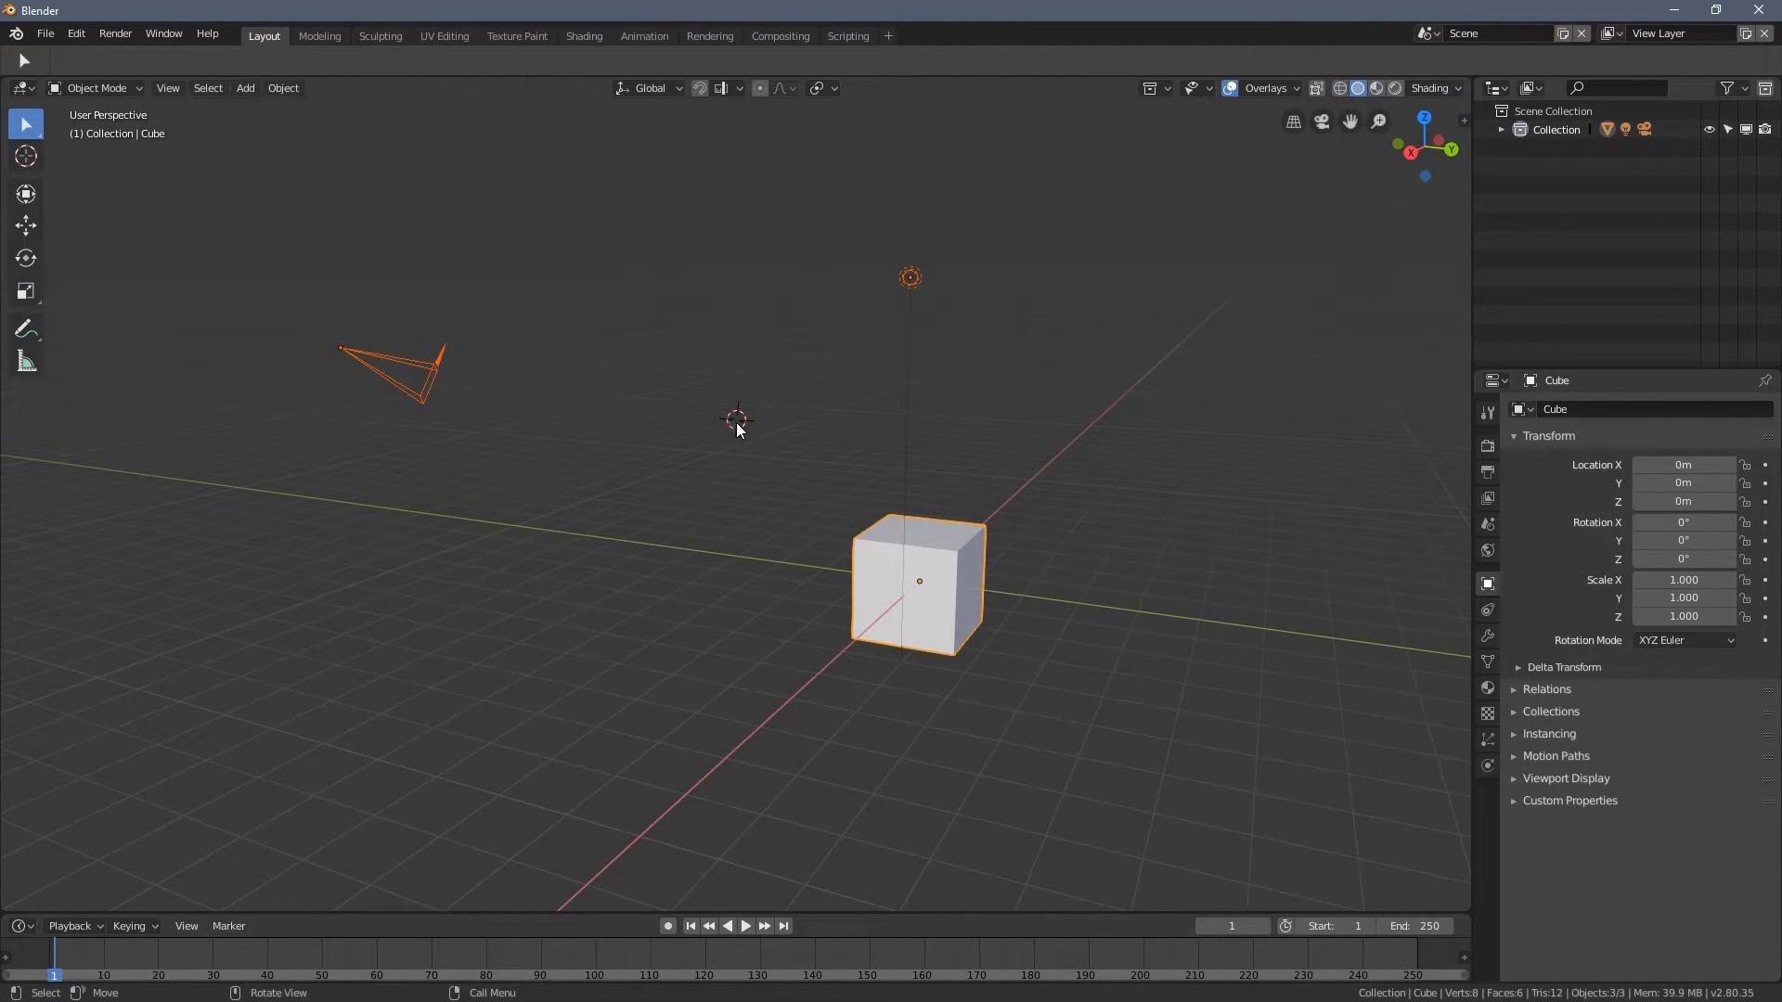
pyautogui.moveTo(738, 427)
pyautogui.mouseDown(button='middle')
pyautogui.moveTo(779, 427)
pyautogui.moveTo(799, 493)
pyautogui.moveTo(761, 454)
pyautogui.mouseUp(button='middle')
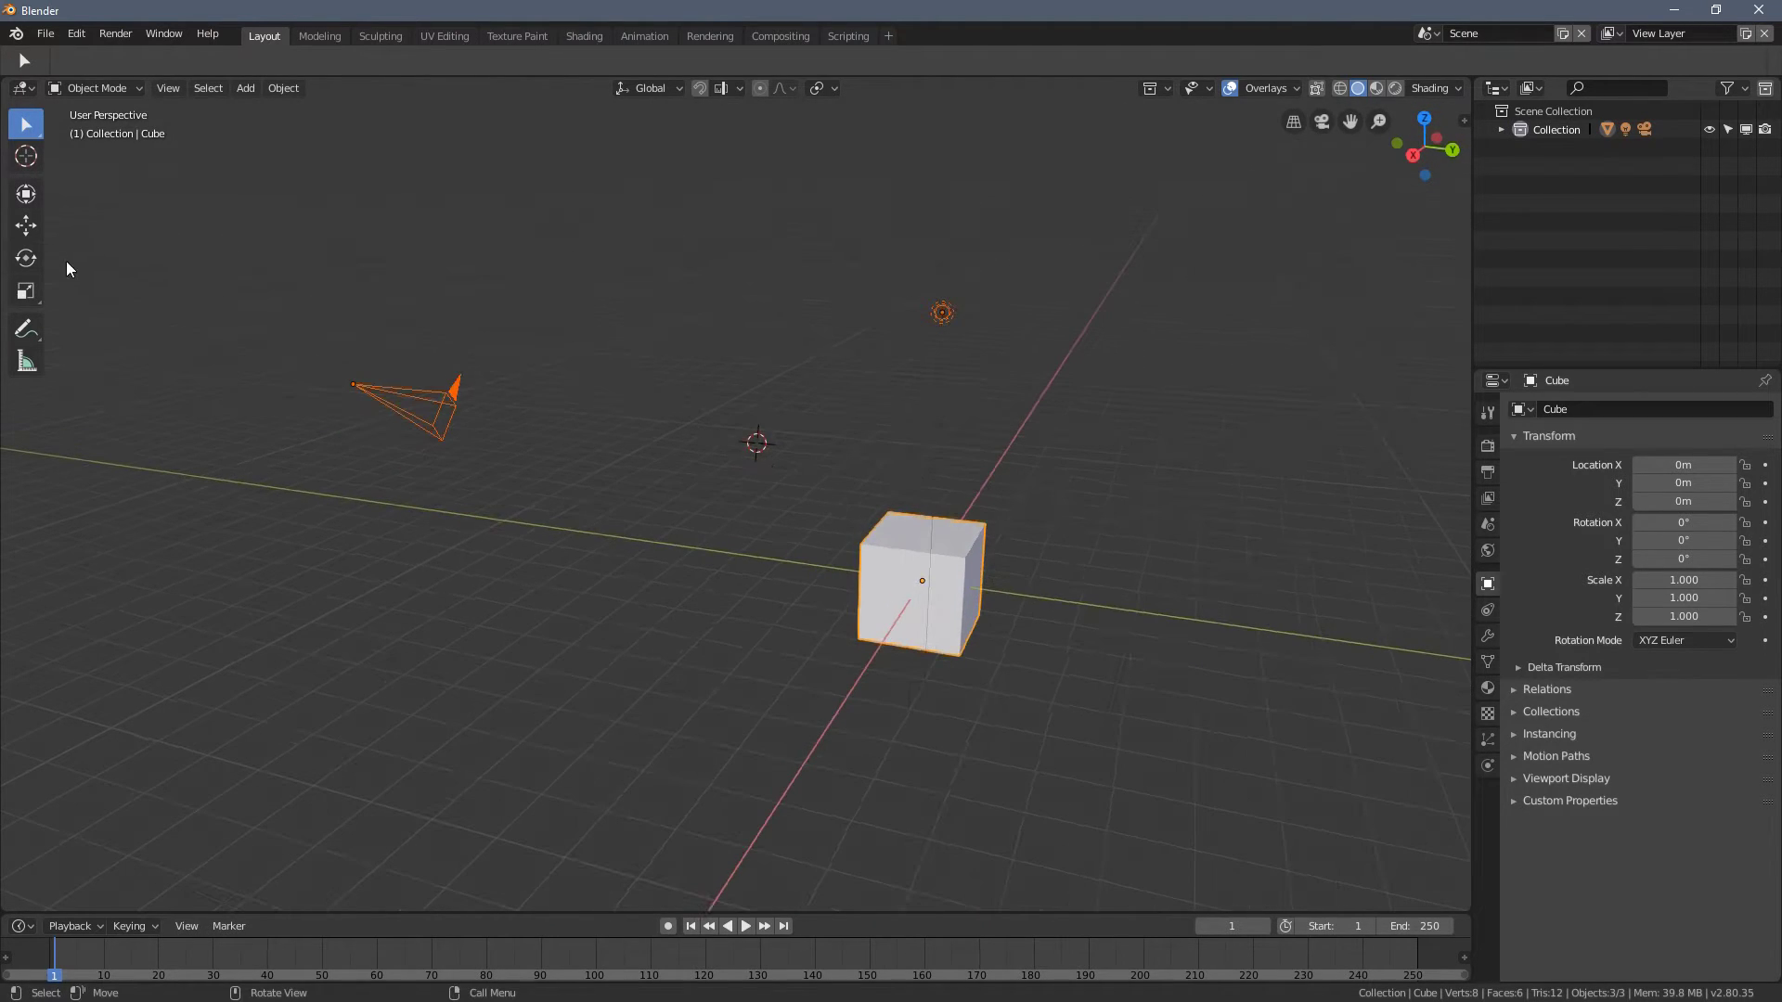
# - Compare the Move gizmo's position with the 3D cursor, return to the Select tool, and deselect all objects
pyautogui.click(25, 225)
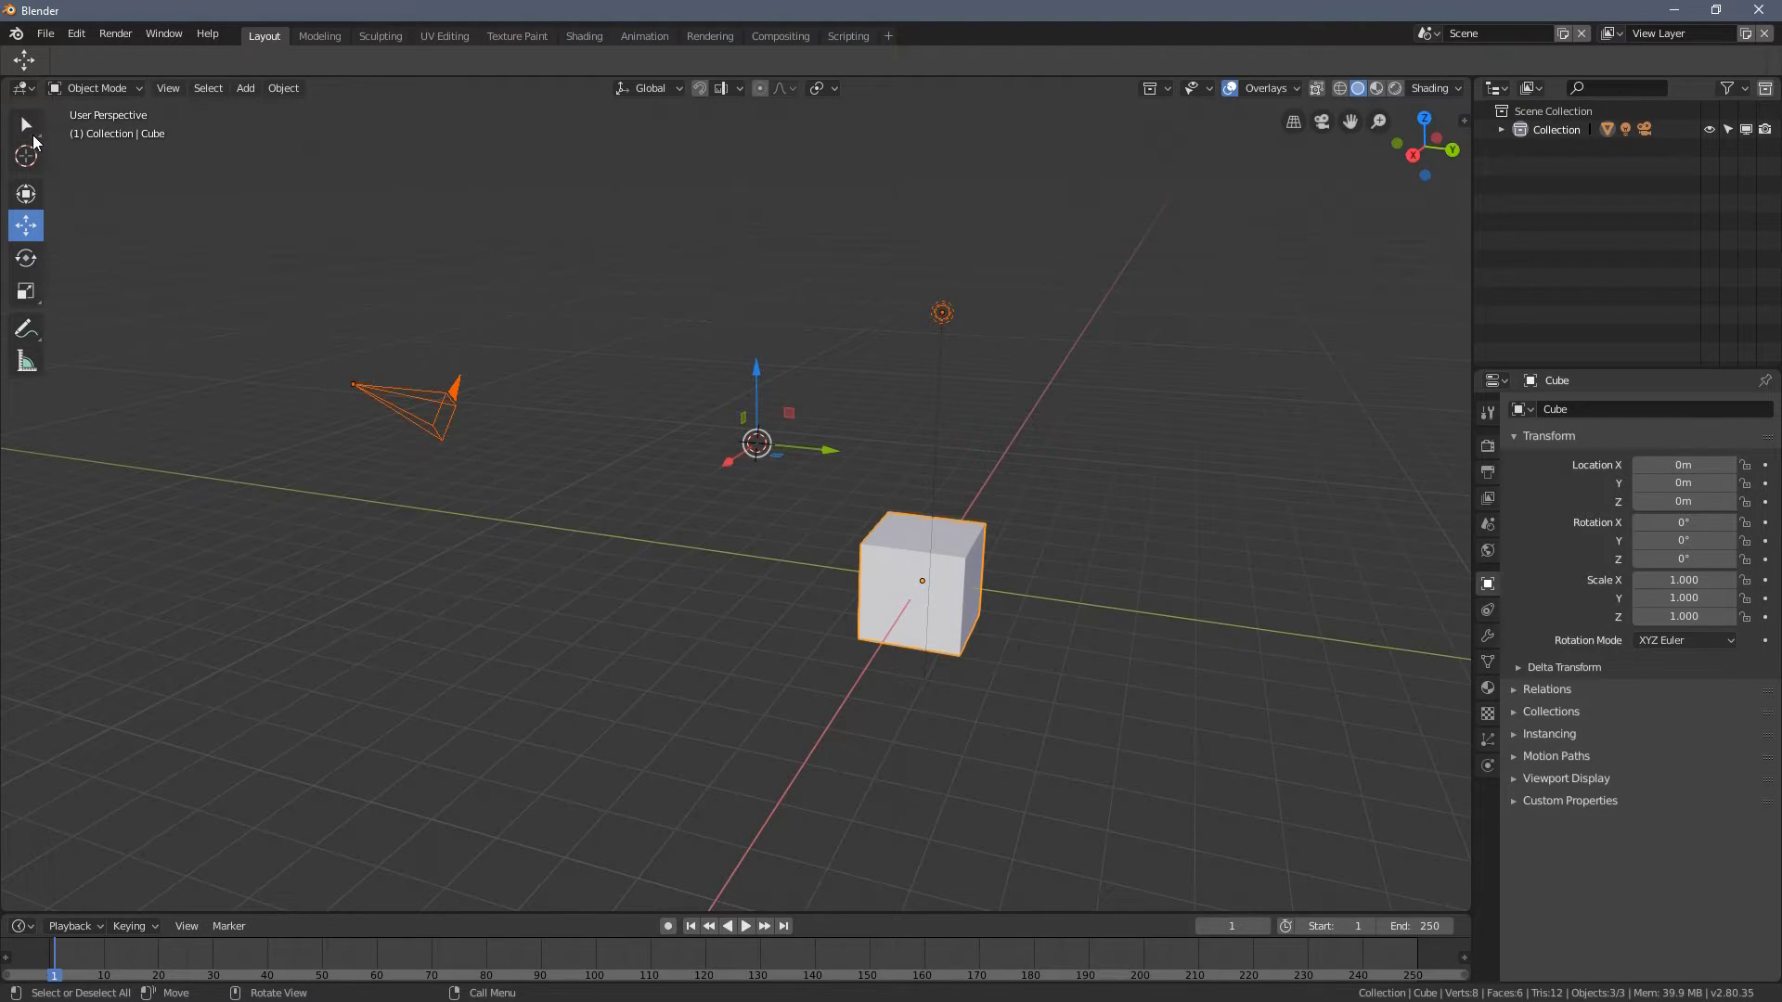
pyautogui.click(31, 135)
pyautogui.click(310, 255)
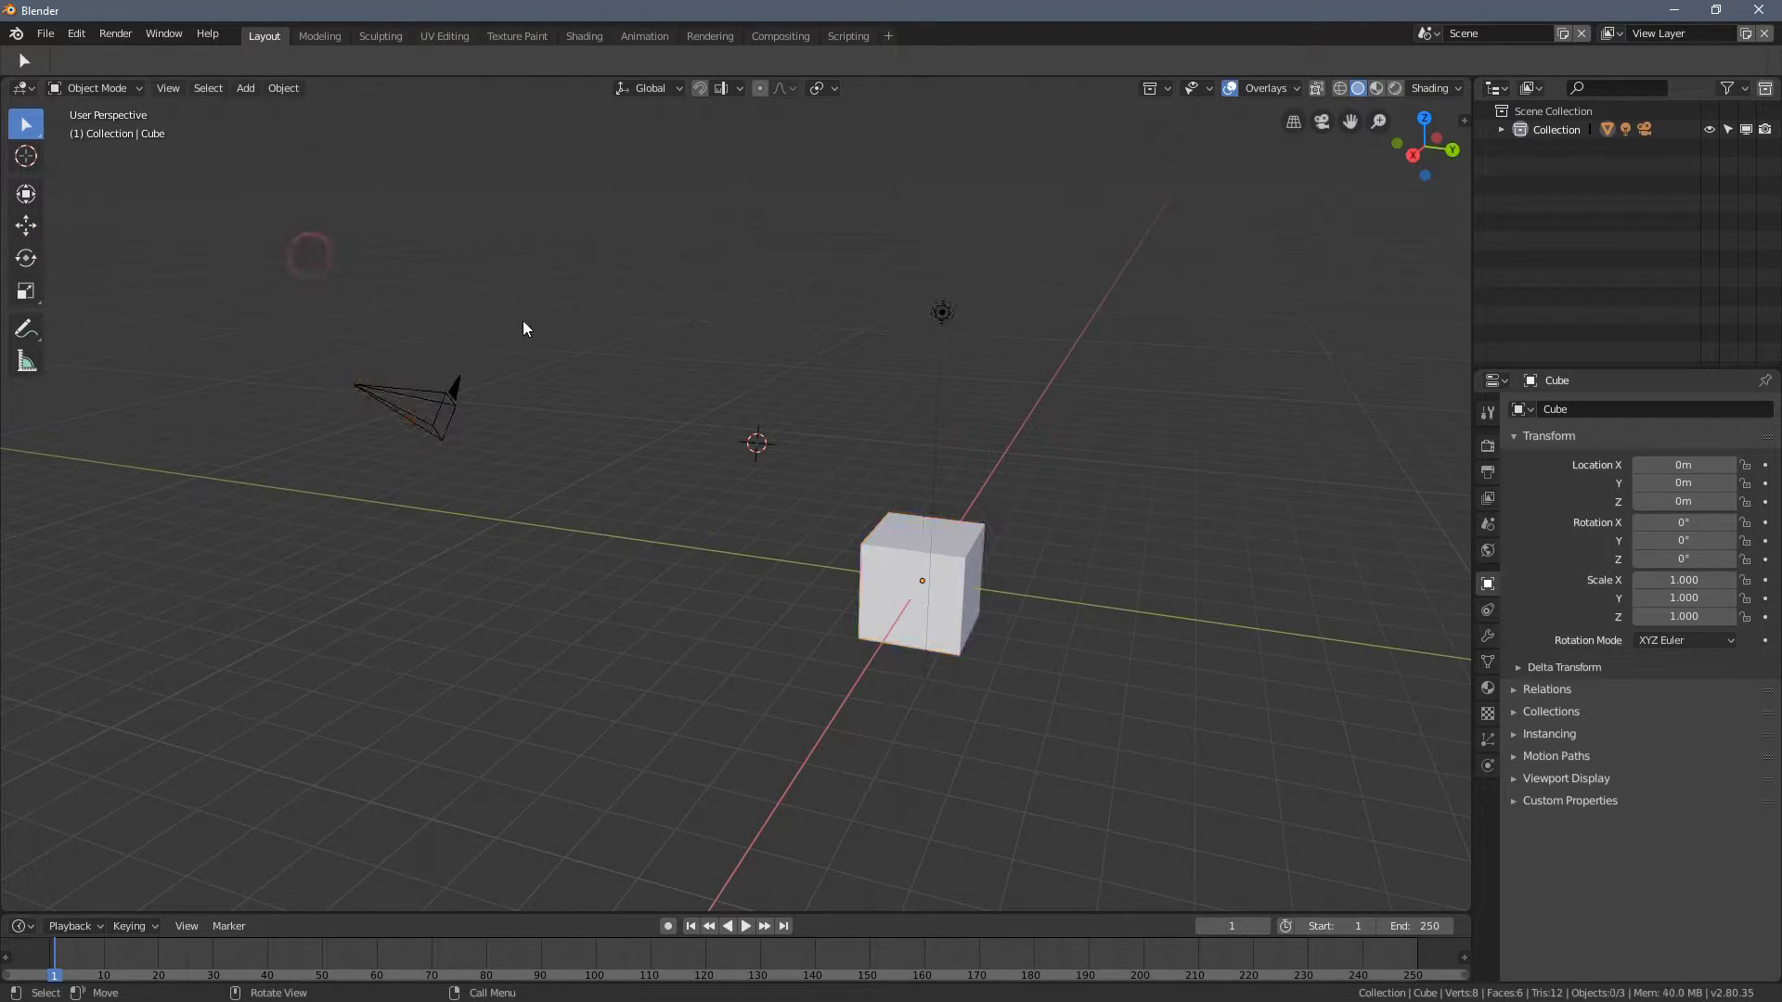
# - Place the 3D cursor in the empty space above the camera and review the pivot point options
pyautogui.click(26, 156)
pyautogui.click(423, 209)
pyautogui.click(821, 88)
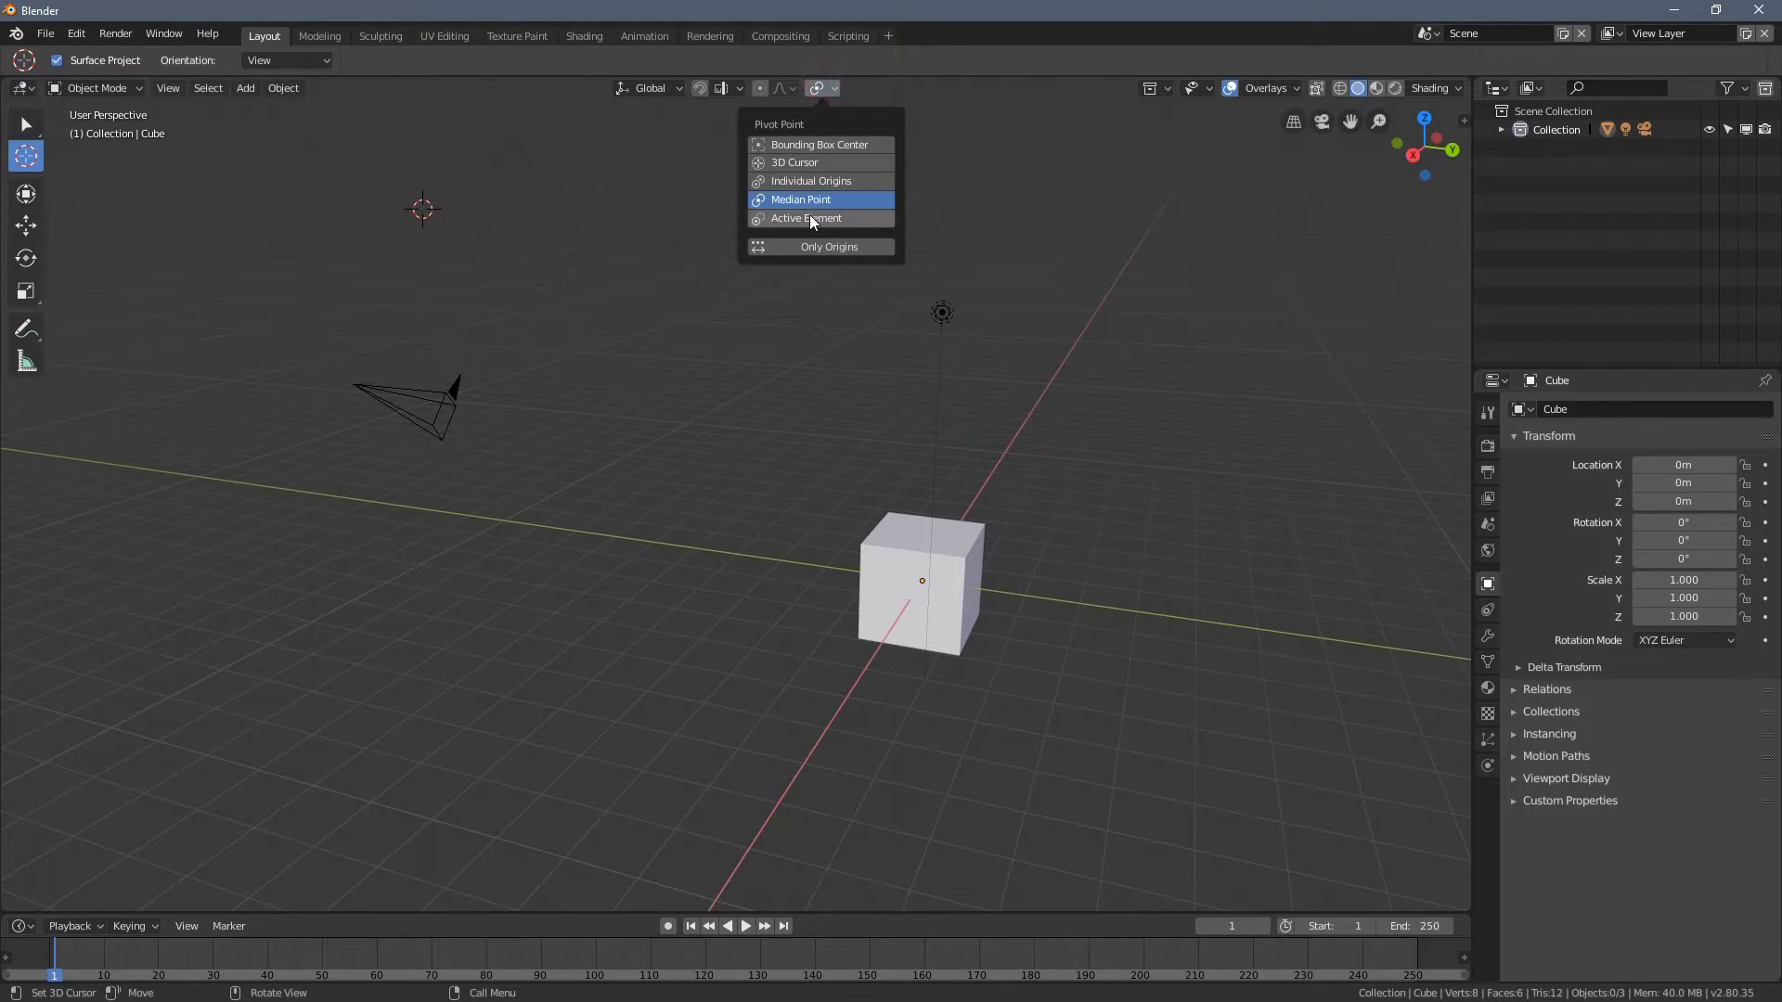
# - Compare the Move gizmo's position for the camera and light selected together, with and without the cube
pyautogui.click(26, 228)
pyautogui.click(424, 408)
pyautogui.keyDown('shift'); pyautogui.click(940, 315); pyautogui.keyUp('shift')
pyautogui.keyDown('shift'); pyautogui.click(966, 535); pyautogui.keyUp('shift')
pyautogui.moveTo(689, 628); pyautogui.dragTo(474, 375, button='middle')
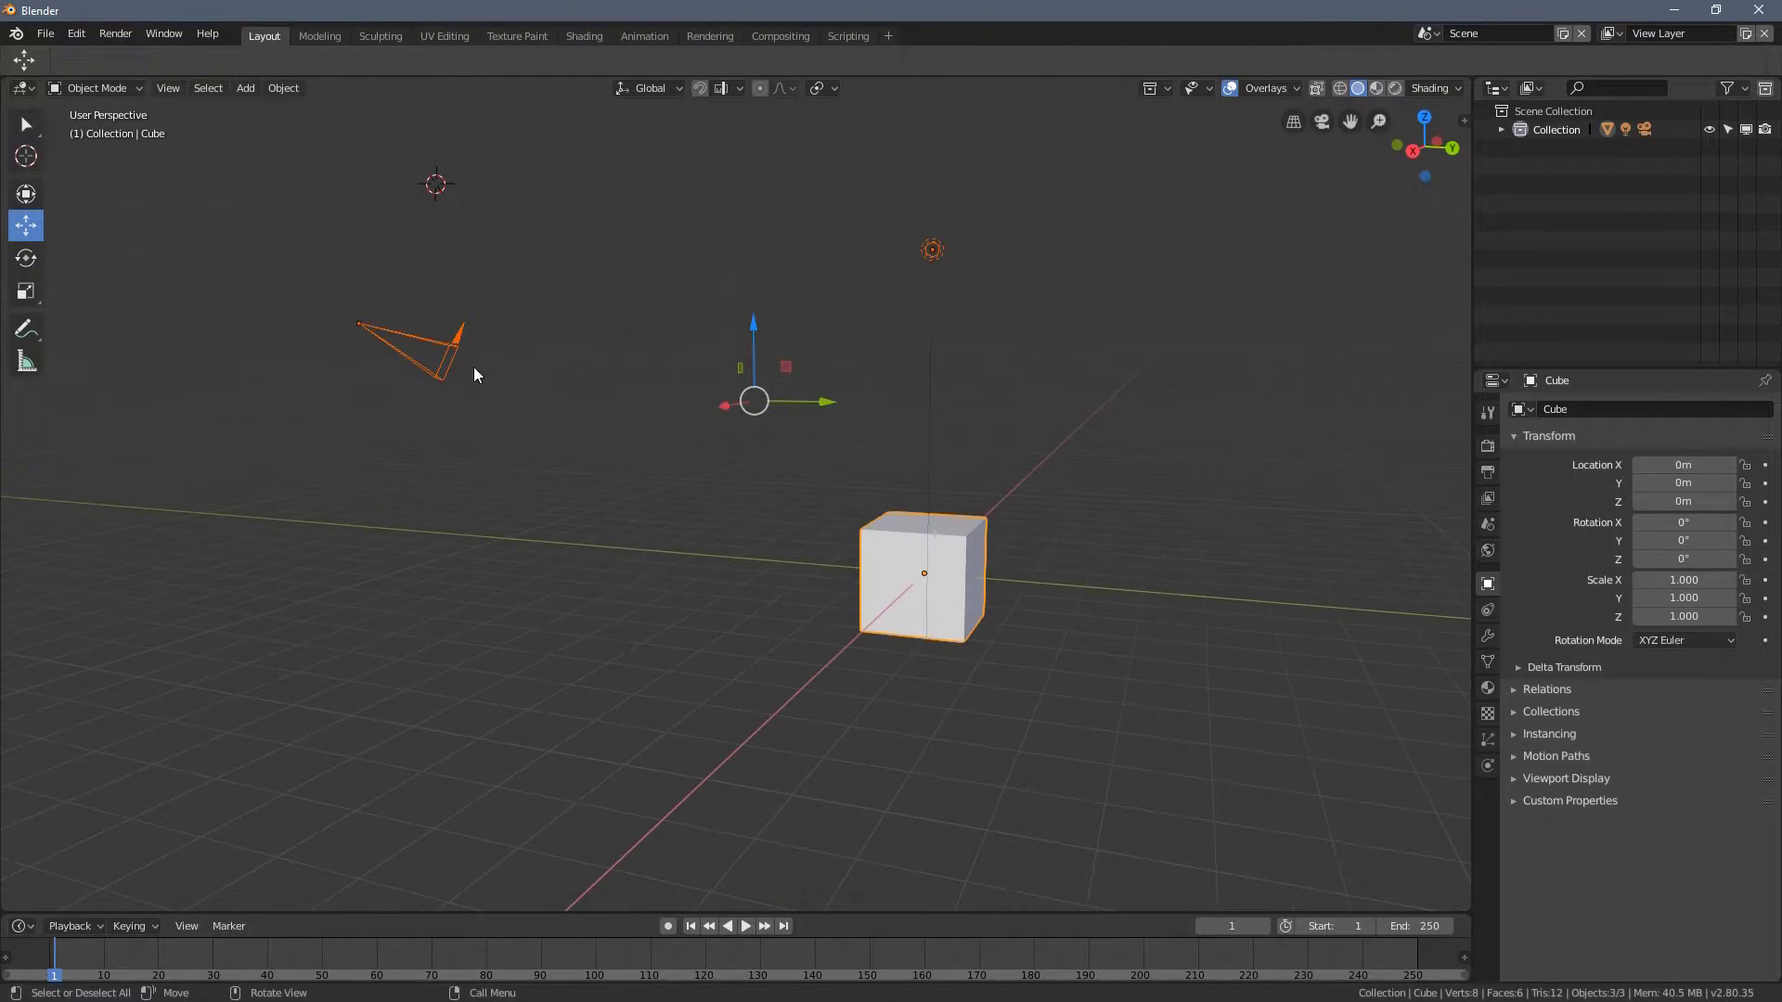
pyautogui.moveTo(955, 310); pyautogui.dragTo(835, 464, button='middle')
pyautogui.keyDown('shift'); pyautogui.click(864, 520); pyautogui.keyUp('shift')
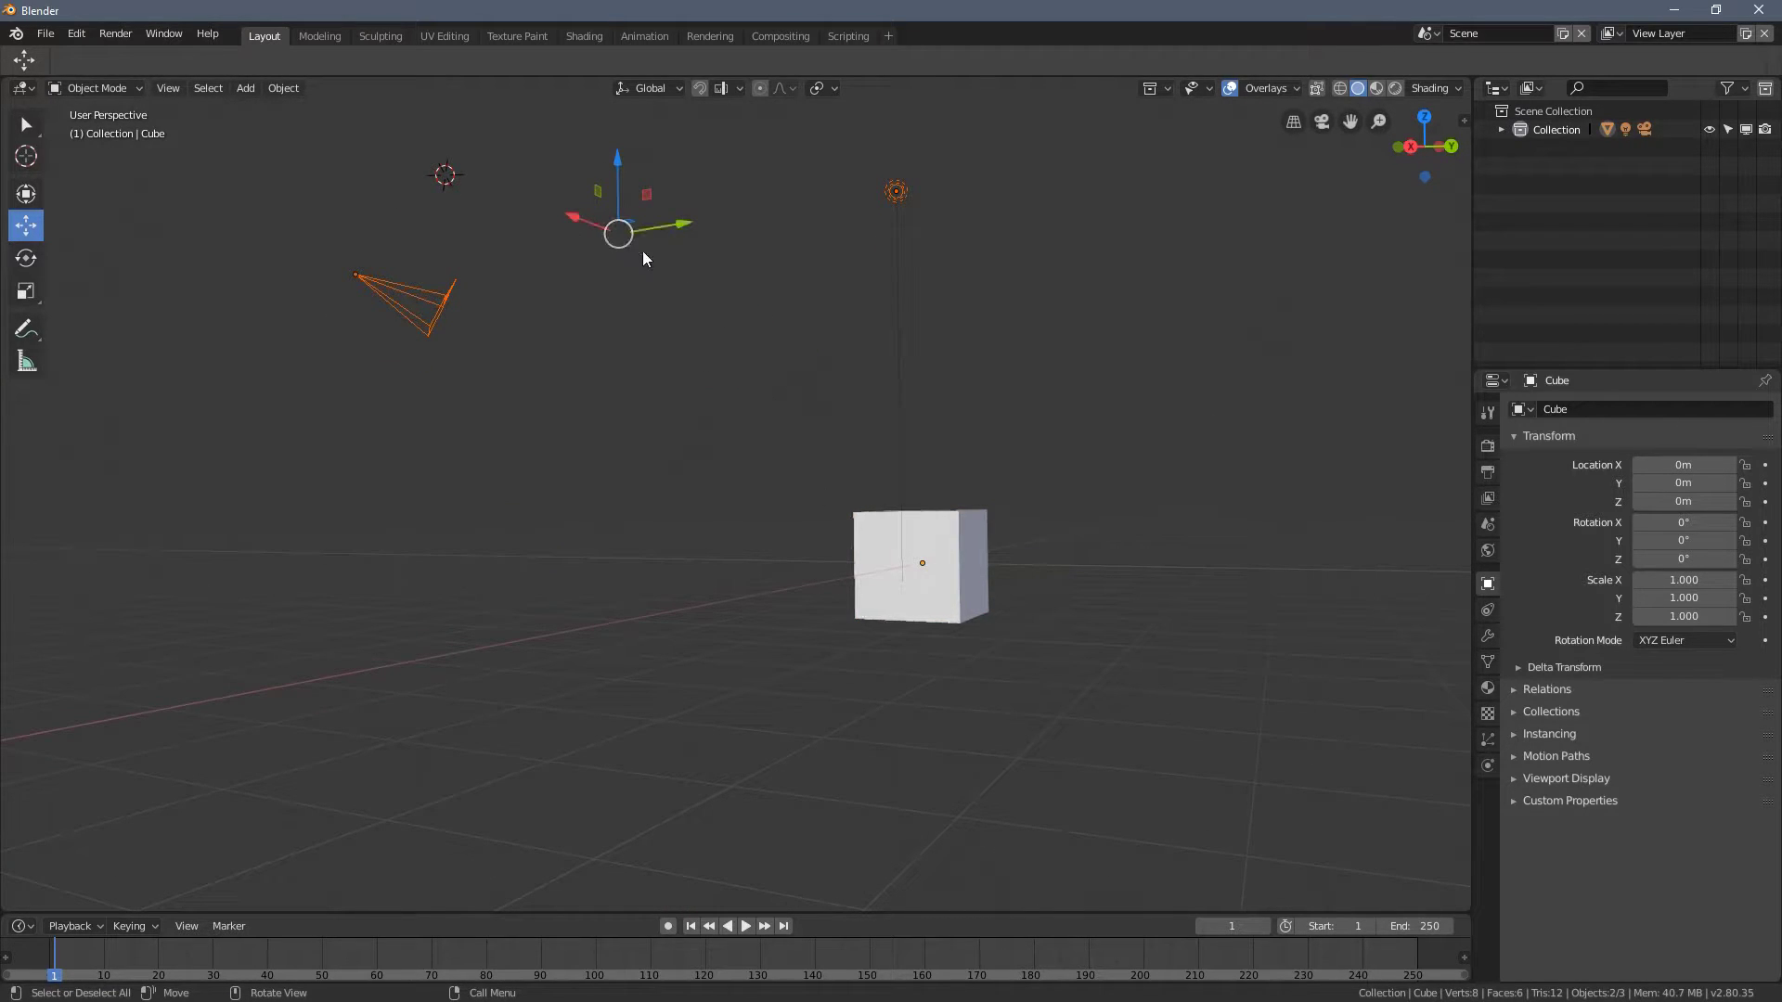
pyautogui.keyDown('shift'); pyautogui.click(973, 581); pyautogui.keyUp('shift')
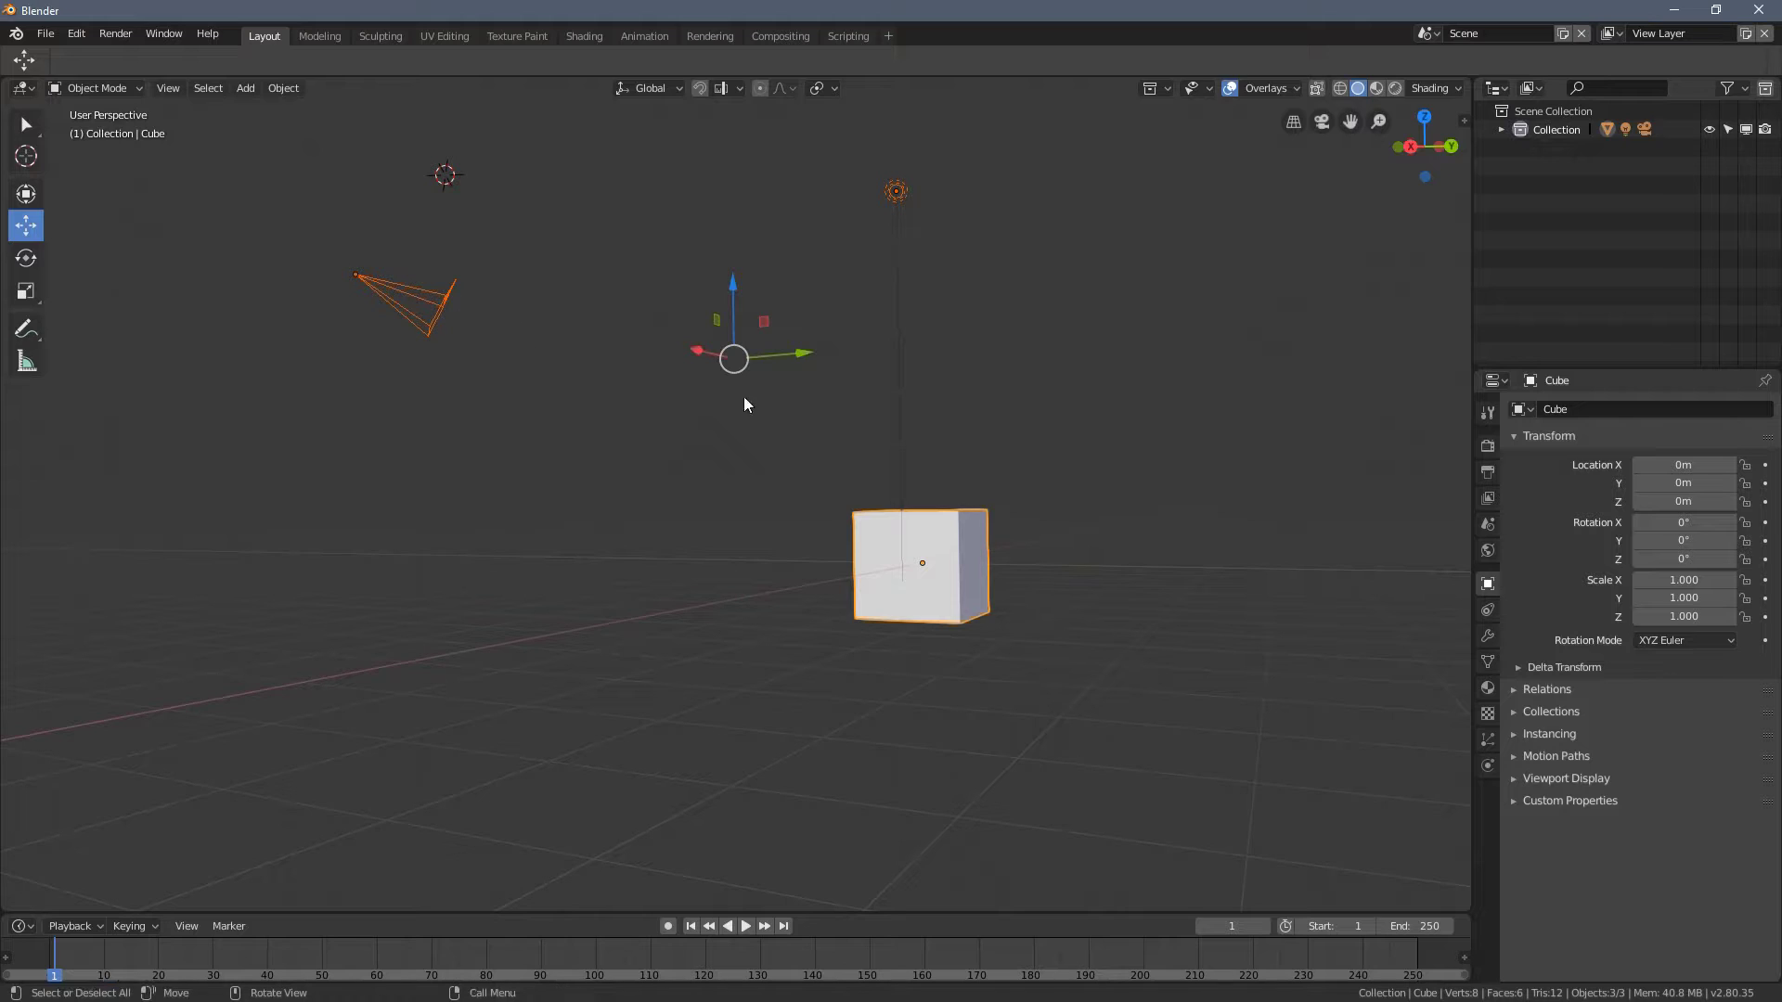
# - Reselect the camera, light and cube, snap the 3D cursor to the whole selection, and deselect all objects
pyautogui.click(370, 457)
pyautogui.click(359, 274)
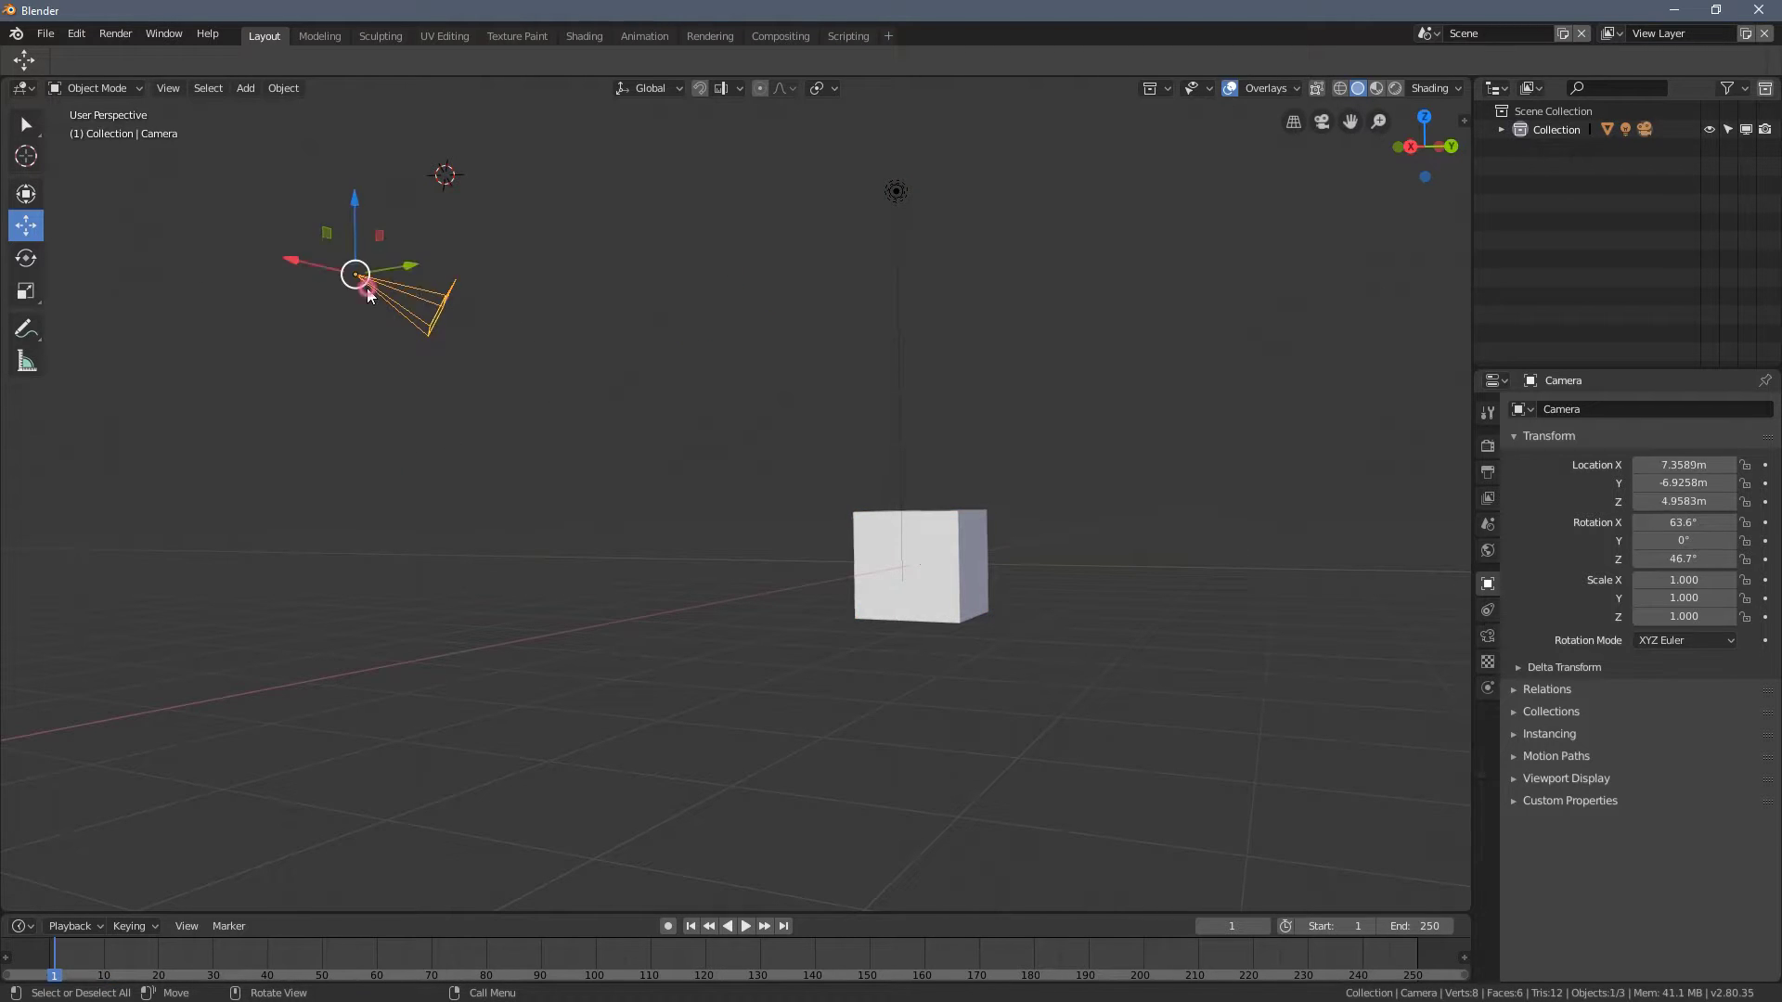
pyautogui.keyDown('shift'); pyautogui.click(895, 193); pyautogui.keyUp('shift')
pyautogui.keyDown('shift'); pyautogui.click(958, 543); pyautogui.keyUp('shift')
pyautogui.rightClick(551, 429)
pyautogui.moveTo(483, 434)
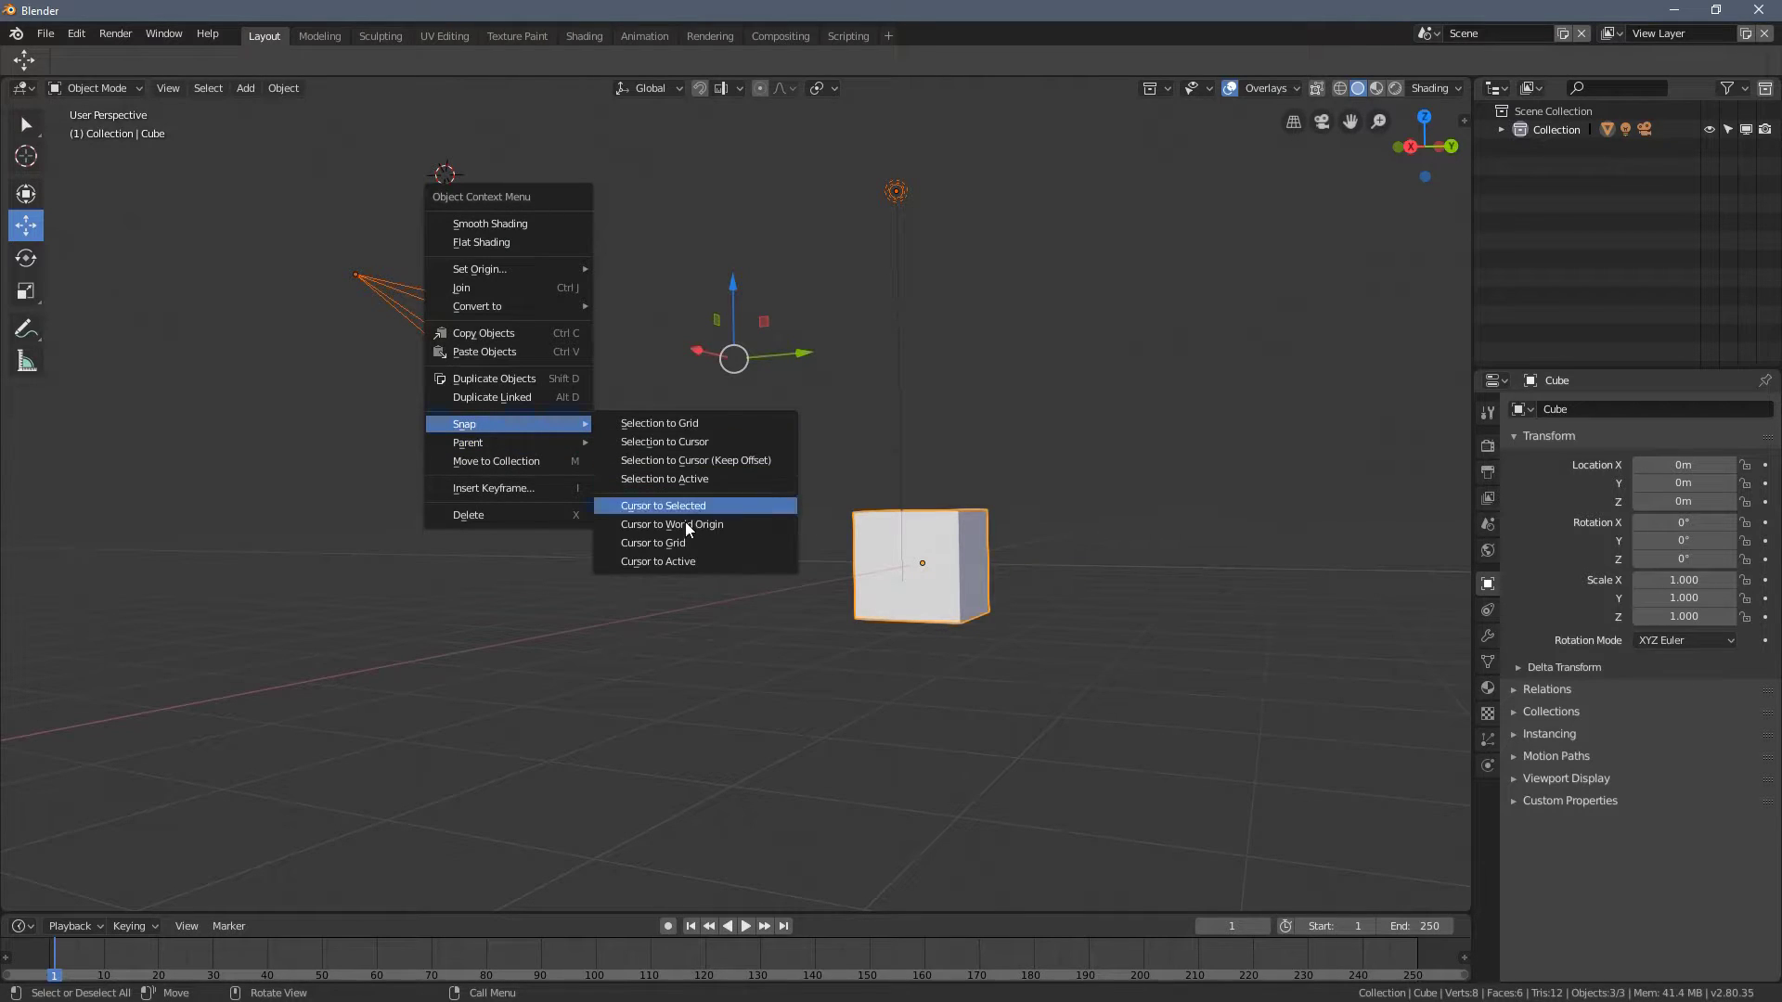
pyautogui.click(756, 514)
pyautogui.click(585, 548)
pyautogui.moveTo(584, 548); pyautogui.dragTo(647, 656, button='middle')
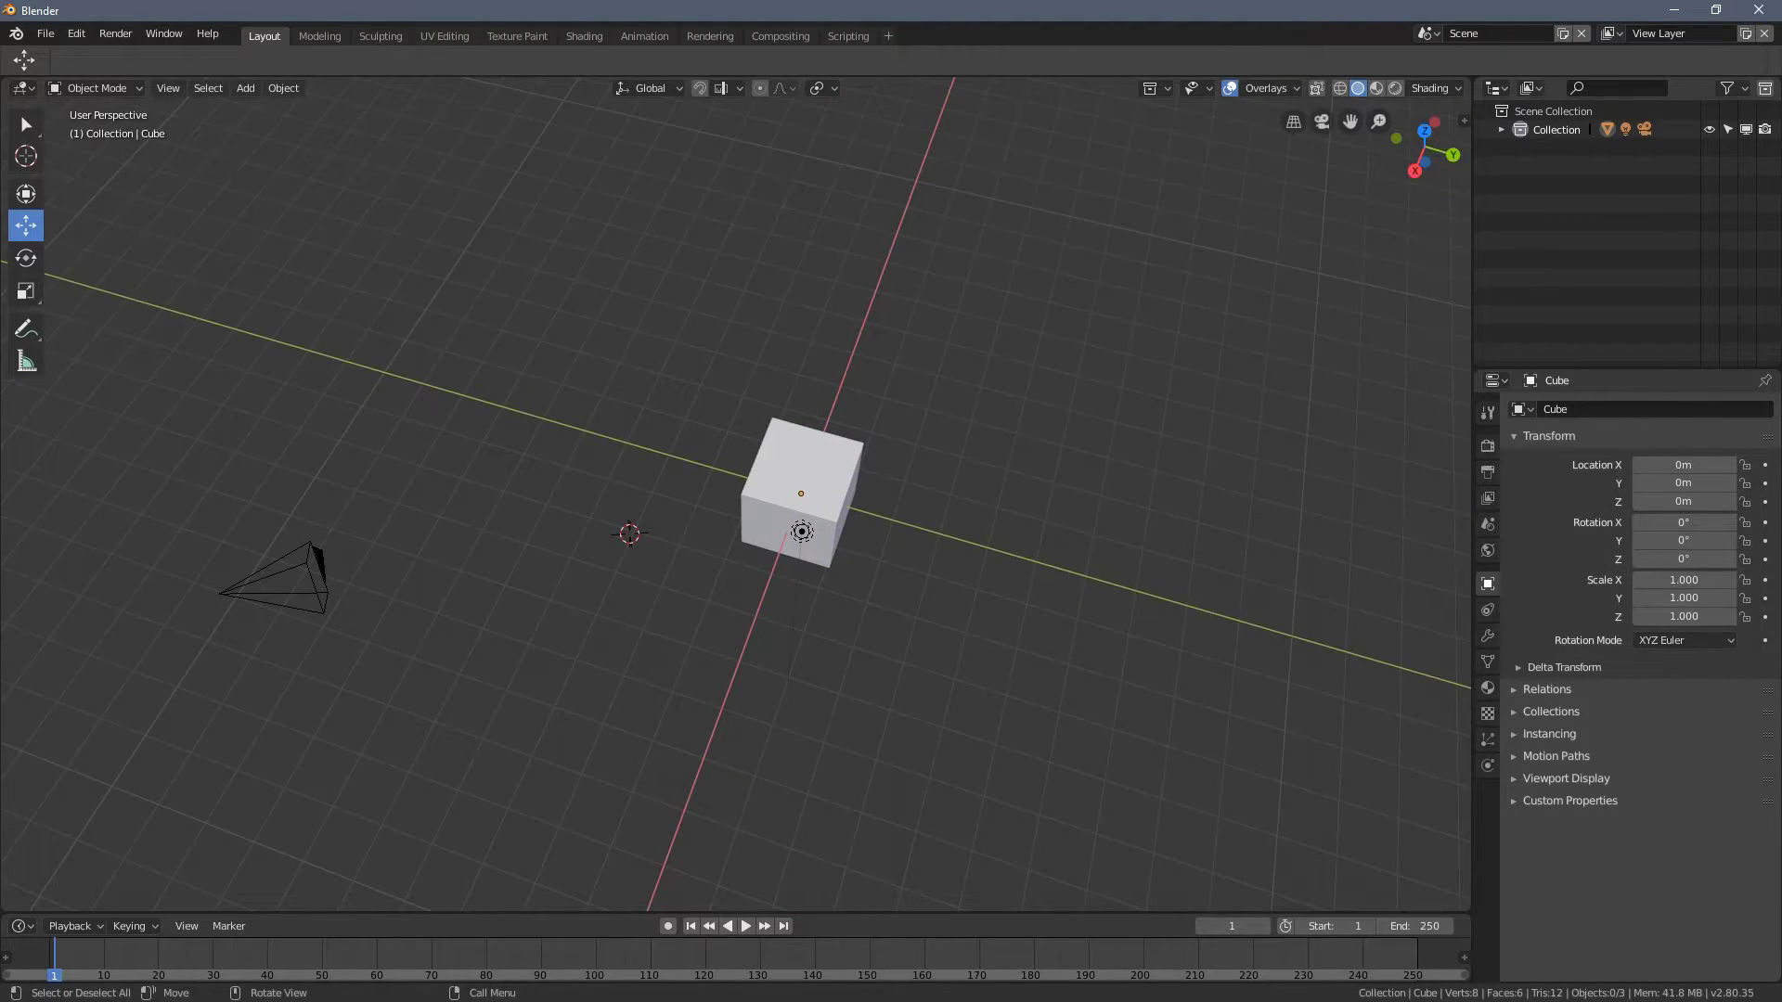
# - Snap the 3D cursor to the nearest grid point and orbit to a low view of the scene
pyautogui.moveTo(510, 628); pyautogui.dragTo(464, 516, button='middle')
pyautogui.rightClick(464, 516)
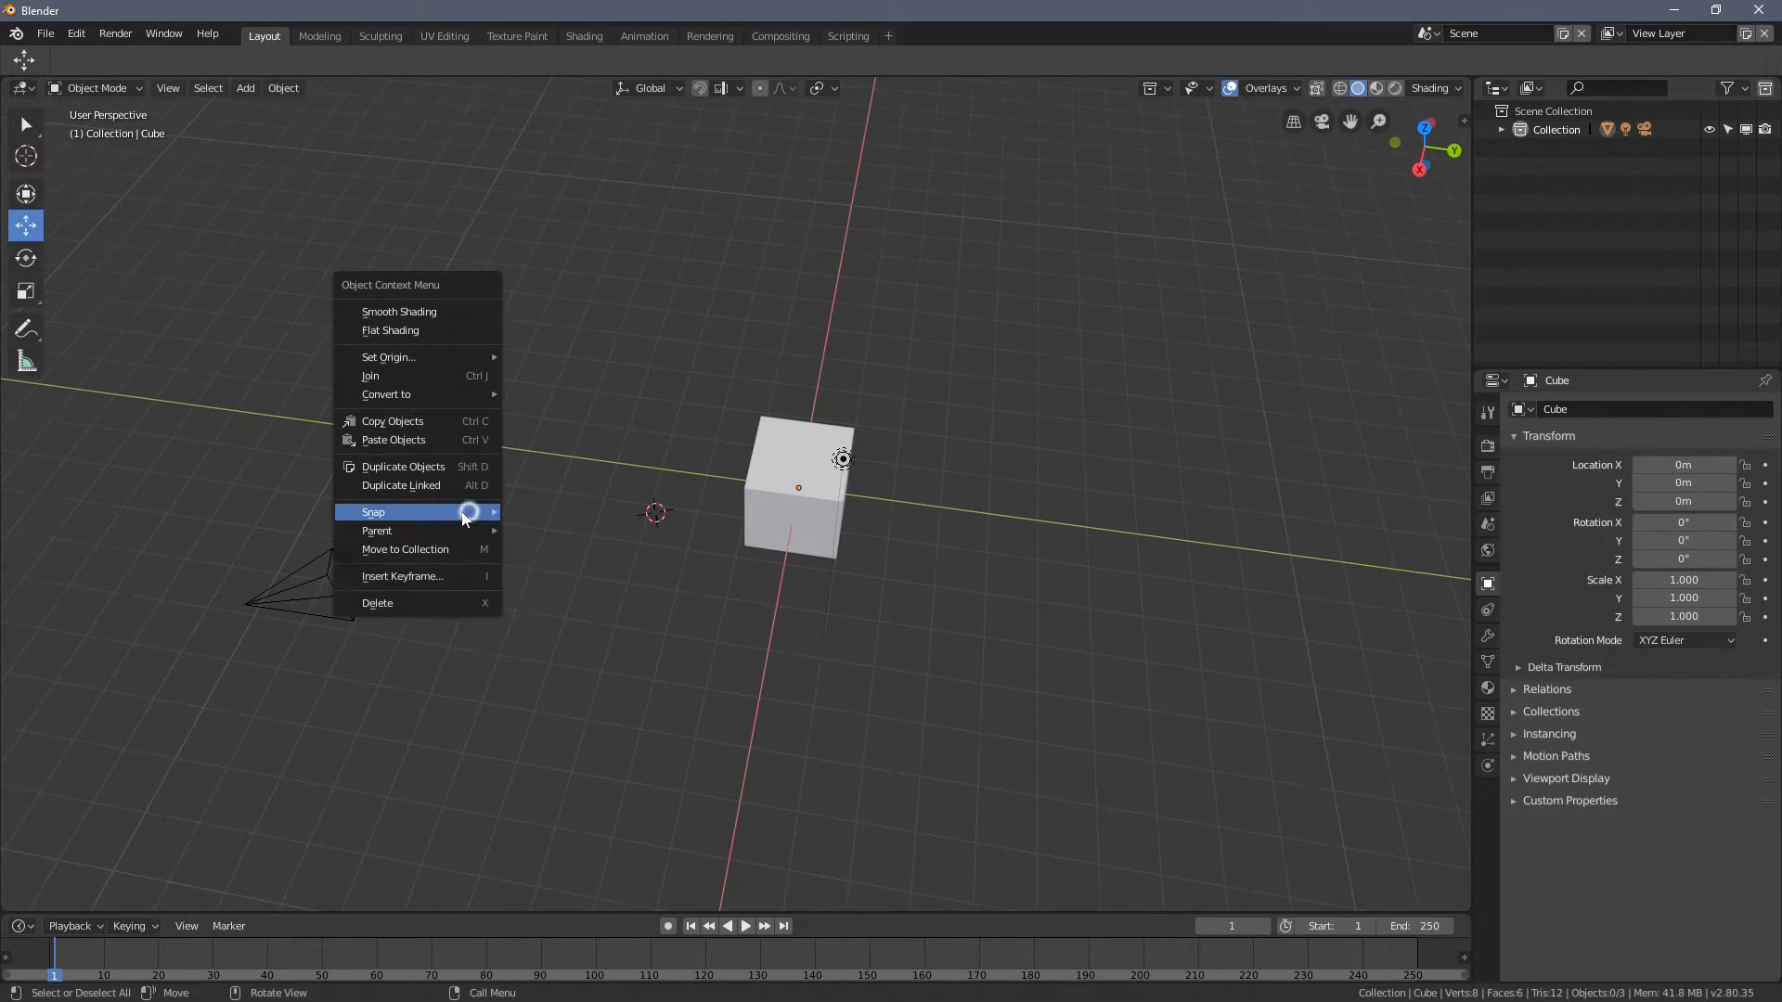
pyautogui.moveTo(464, 517)
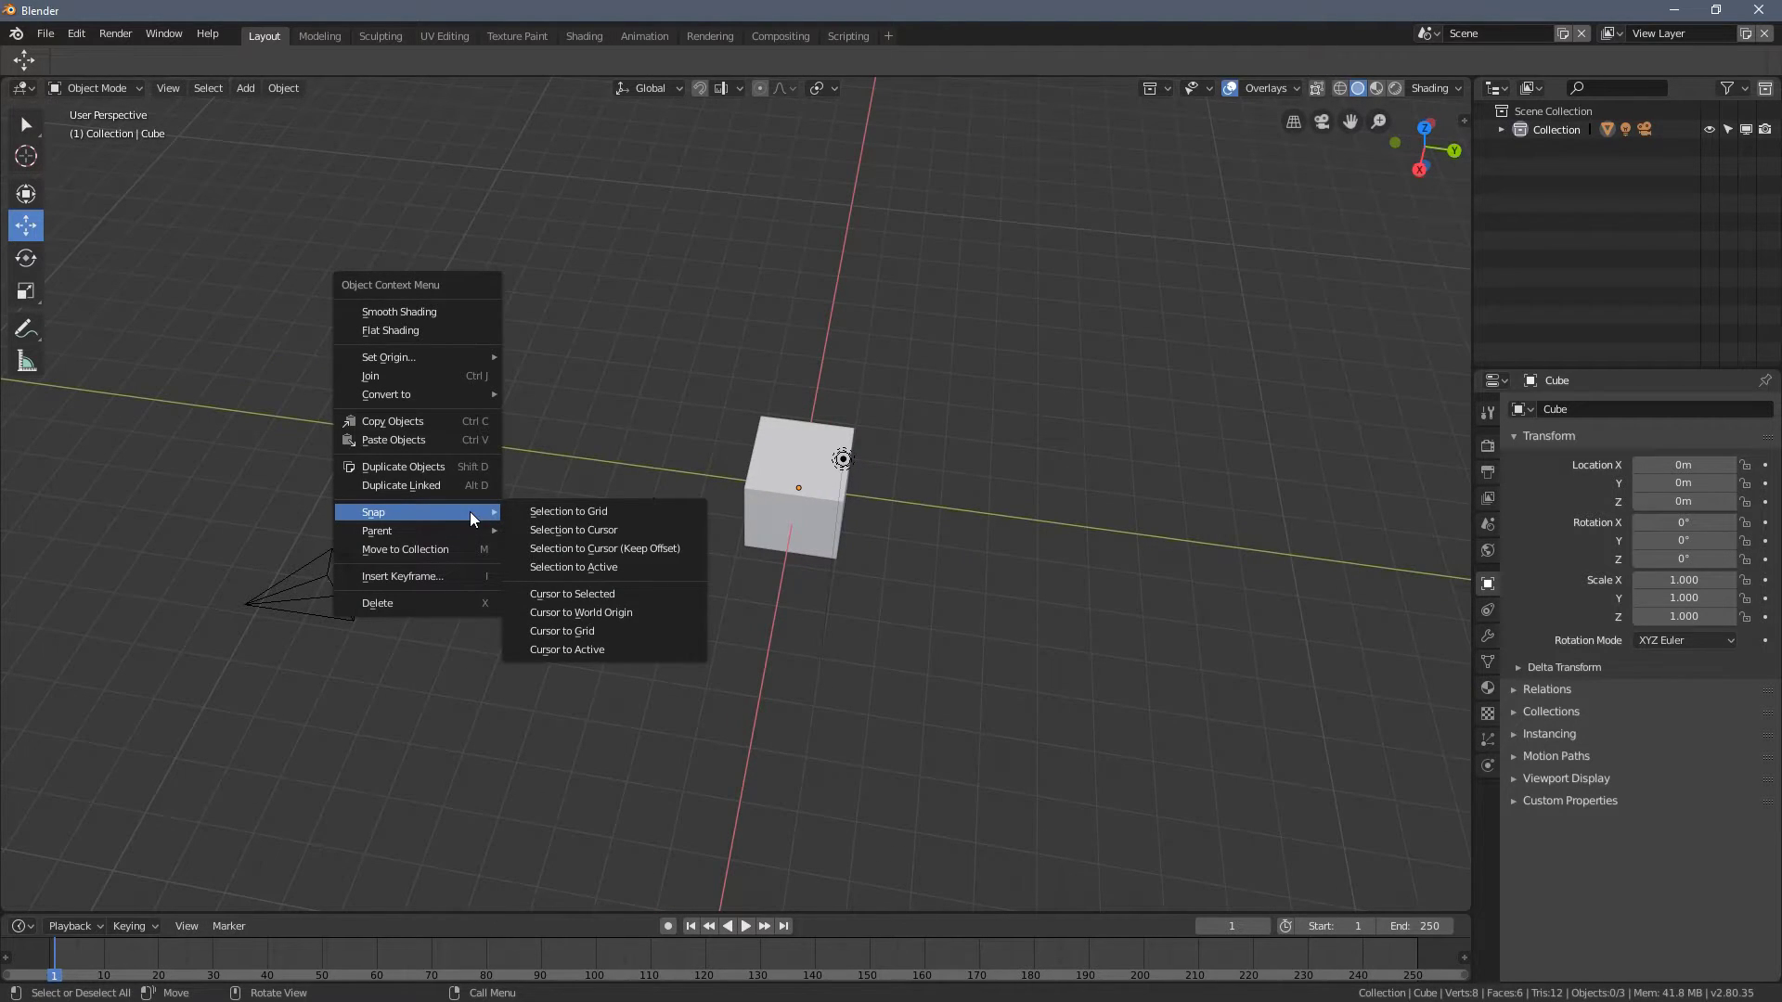
pyautogui.click(571, 637)
pyautogui.moveTo(756, 637); pyautogui.dragTo(715, 548, button='middle')
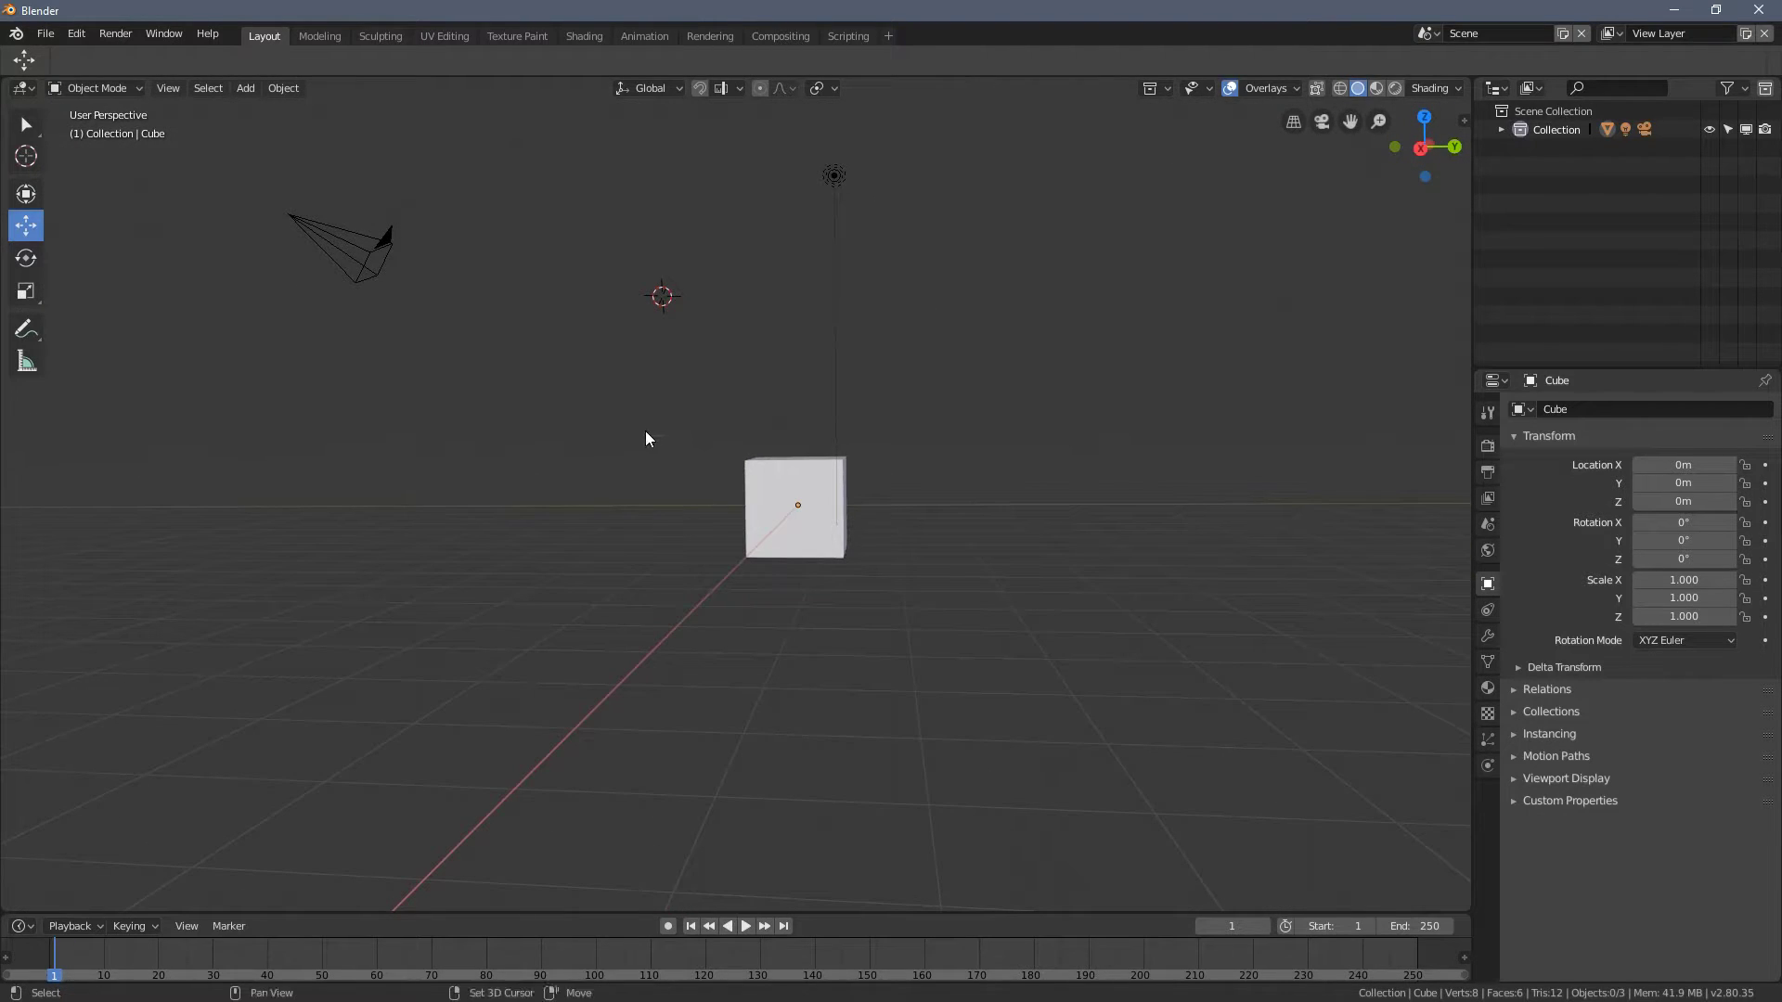
pyautogui.keyDown('shift'); pyautogui.moveTo(647, 448); pyautogui.dragTo(642, 485, button='middle'); pyautogui.keyUp('shift')
pyautogui.rightClick(498, 266)
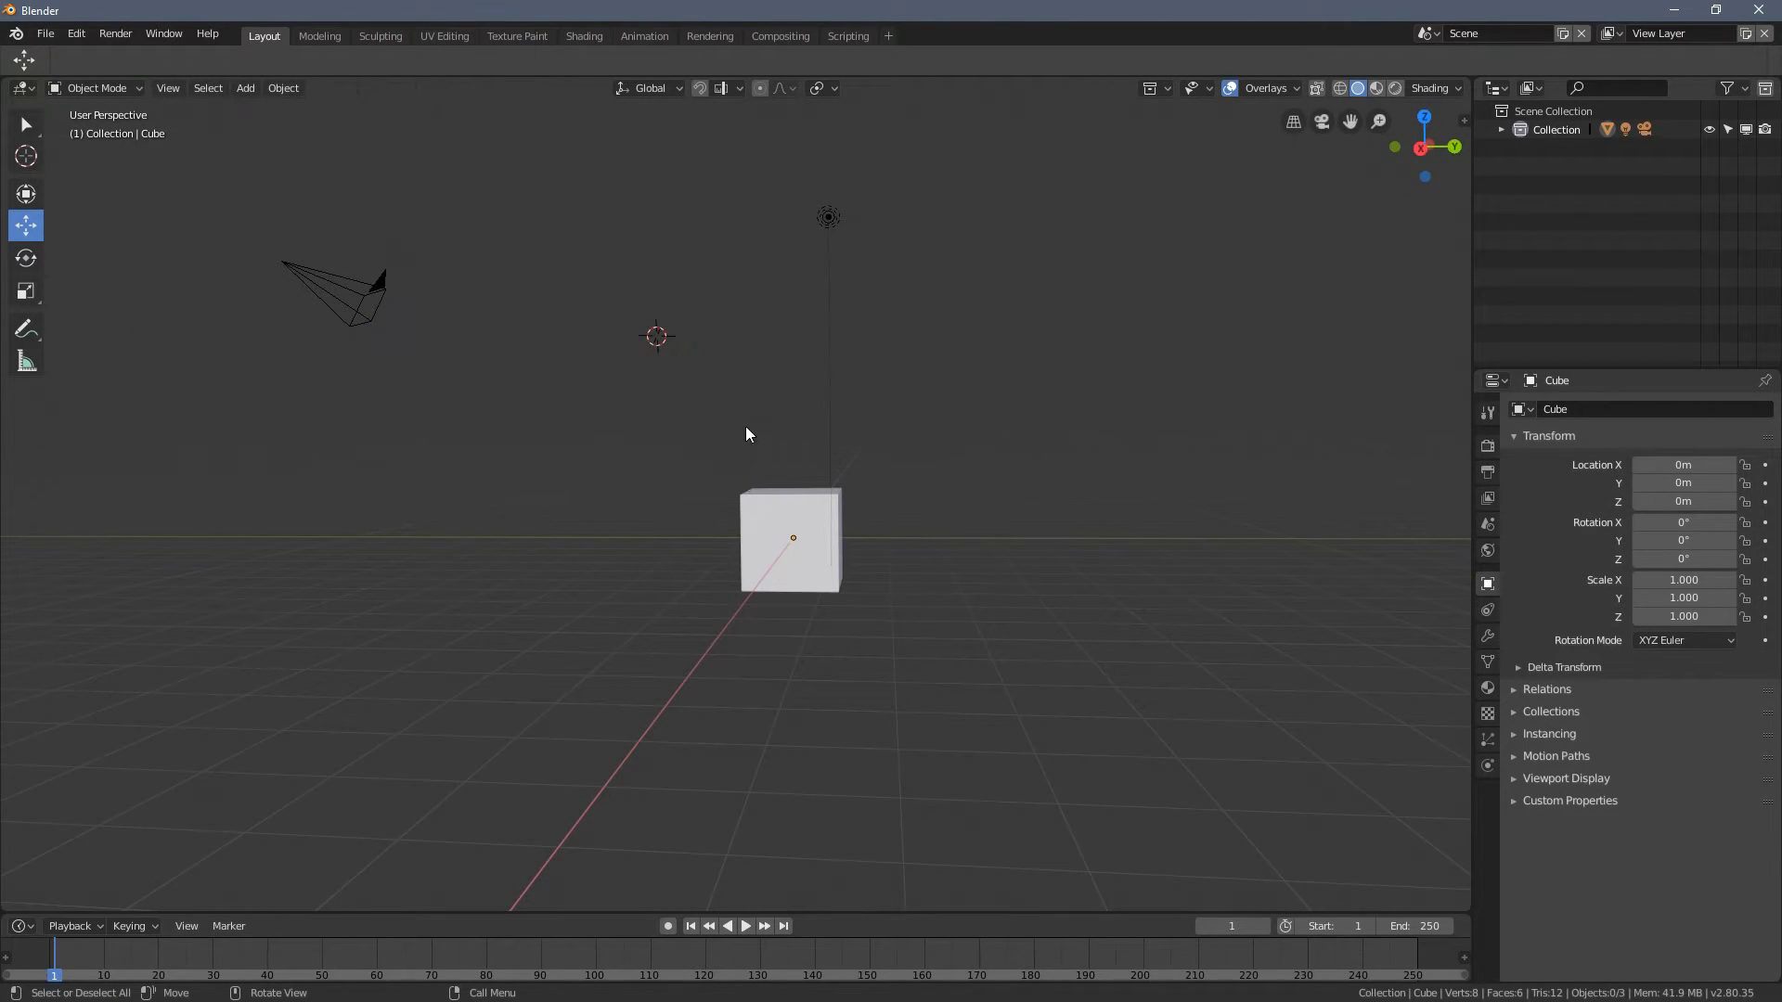
# - Move the 3D cursor off its snapped position with the Cursor tool and snap it back to the grid
pyautogui.click(27, 158)
pyautogui.click(572, 259)
pyautogui.click(517, 313)
pyautogui.click(37, 163)
pyautogui.click(464, 269)
pyautogui.moveTo(587, 271); pyautogui.dragTo(632, 343)
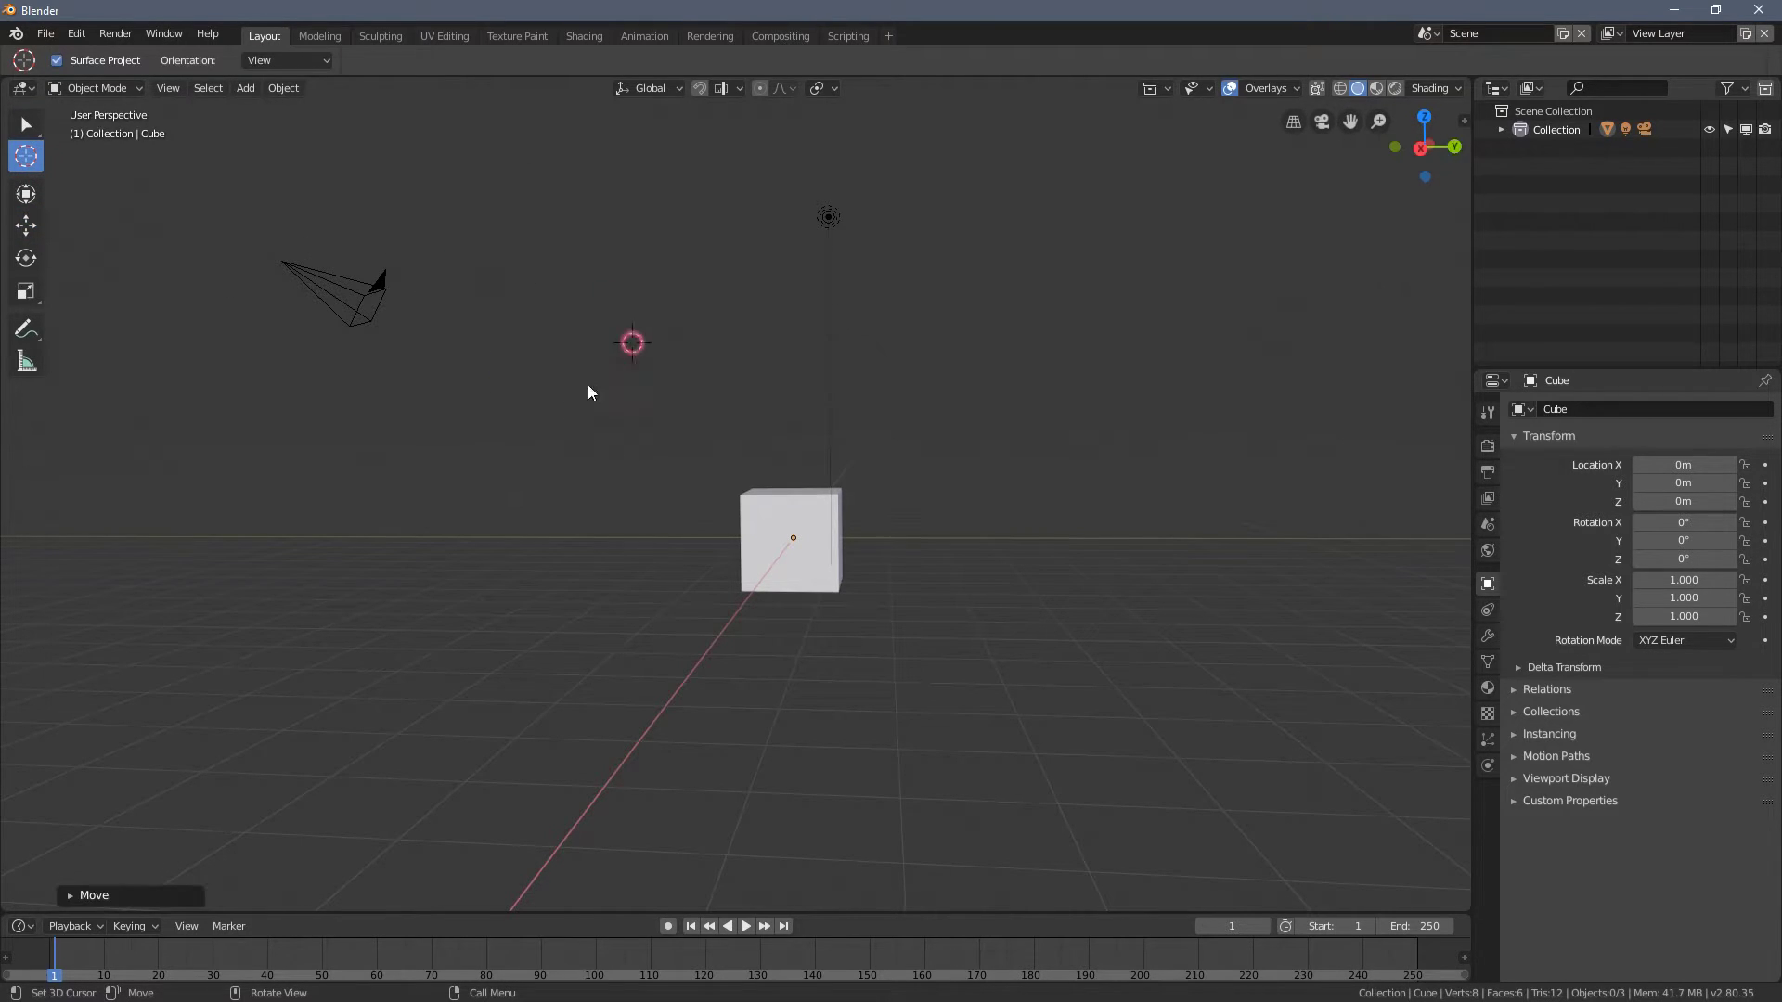
pyautogui.rightClick(557, 408)
pyautogui.click(689, 532)
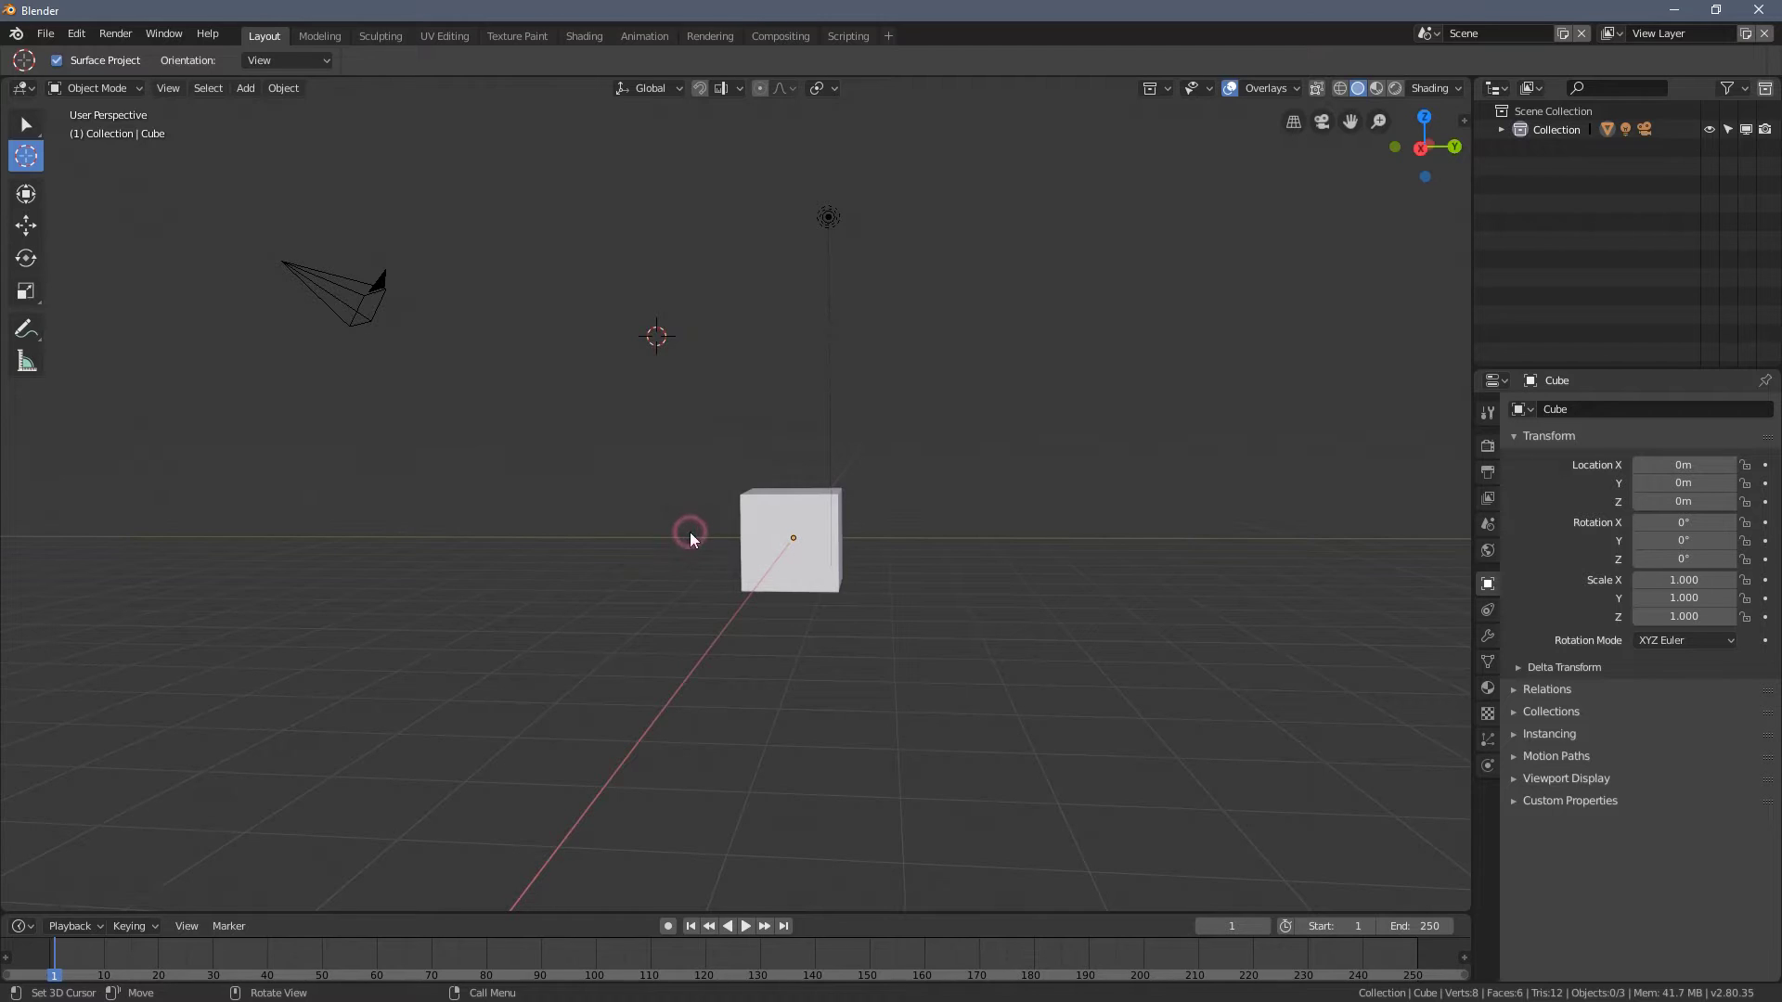
pyautogui.moveTo(683, 349); pyautogui.dragTo(500, 386, button='middle')
pyautogui.moveTo(486, 305); pyautogui.dragTo(672, 358, button='middle')
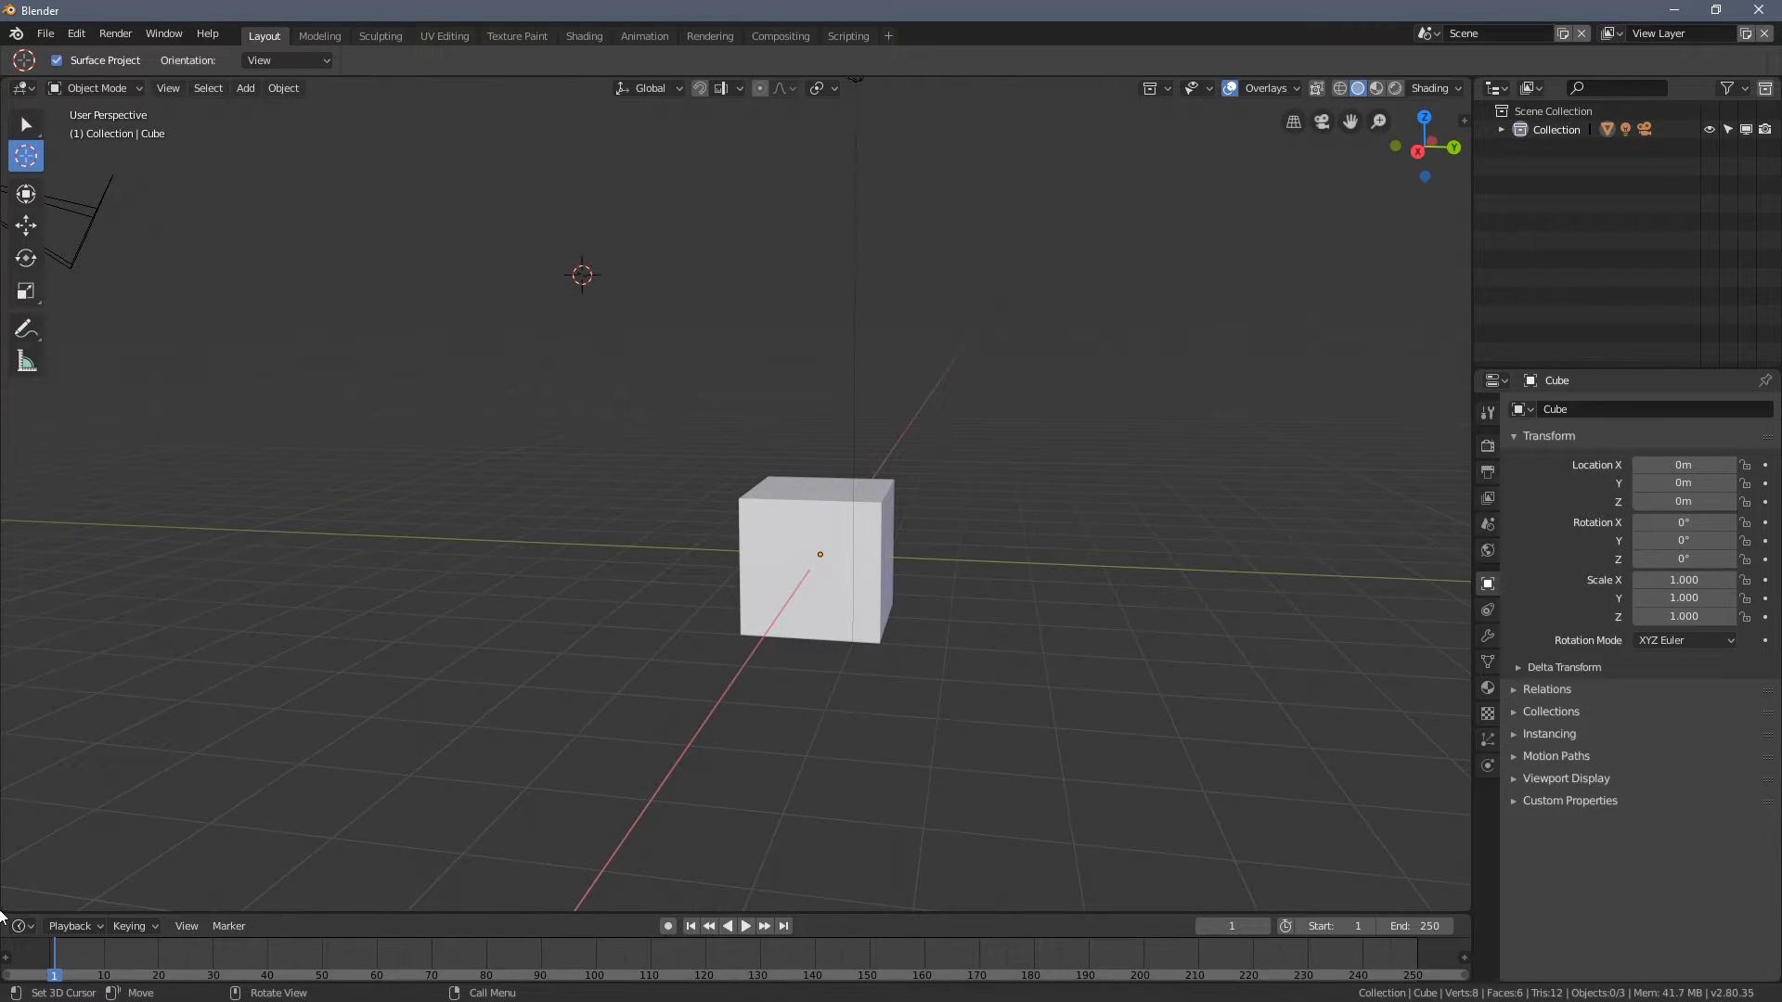
# - Split the 3D viewport vertically in two and set the new viewport to the back orthographic view, framing the 3D cursor
pyautogui.moveTo(3, 917); pyautogui.dragTo(585, 888)
pyautogui.click(567, 147)
pyautogui.keyDown('shift'); pyautogui.moveTo(285, 433); pyautogui.dragTo(441, 451, button='middle'); pyautogui.keyUp('shift')
pyautogui.scroll(2, 322, 398)
pyautogui.keyDown('shift'); pyautogui.moveTo(322, 398); pyautogui.dragTo(280, 498, button='middle'); pyautogui.keyUp('shift')
pyautogui.scroll(5, 310, 521)
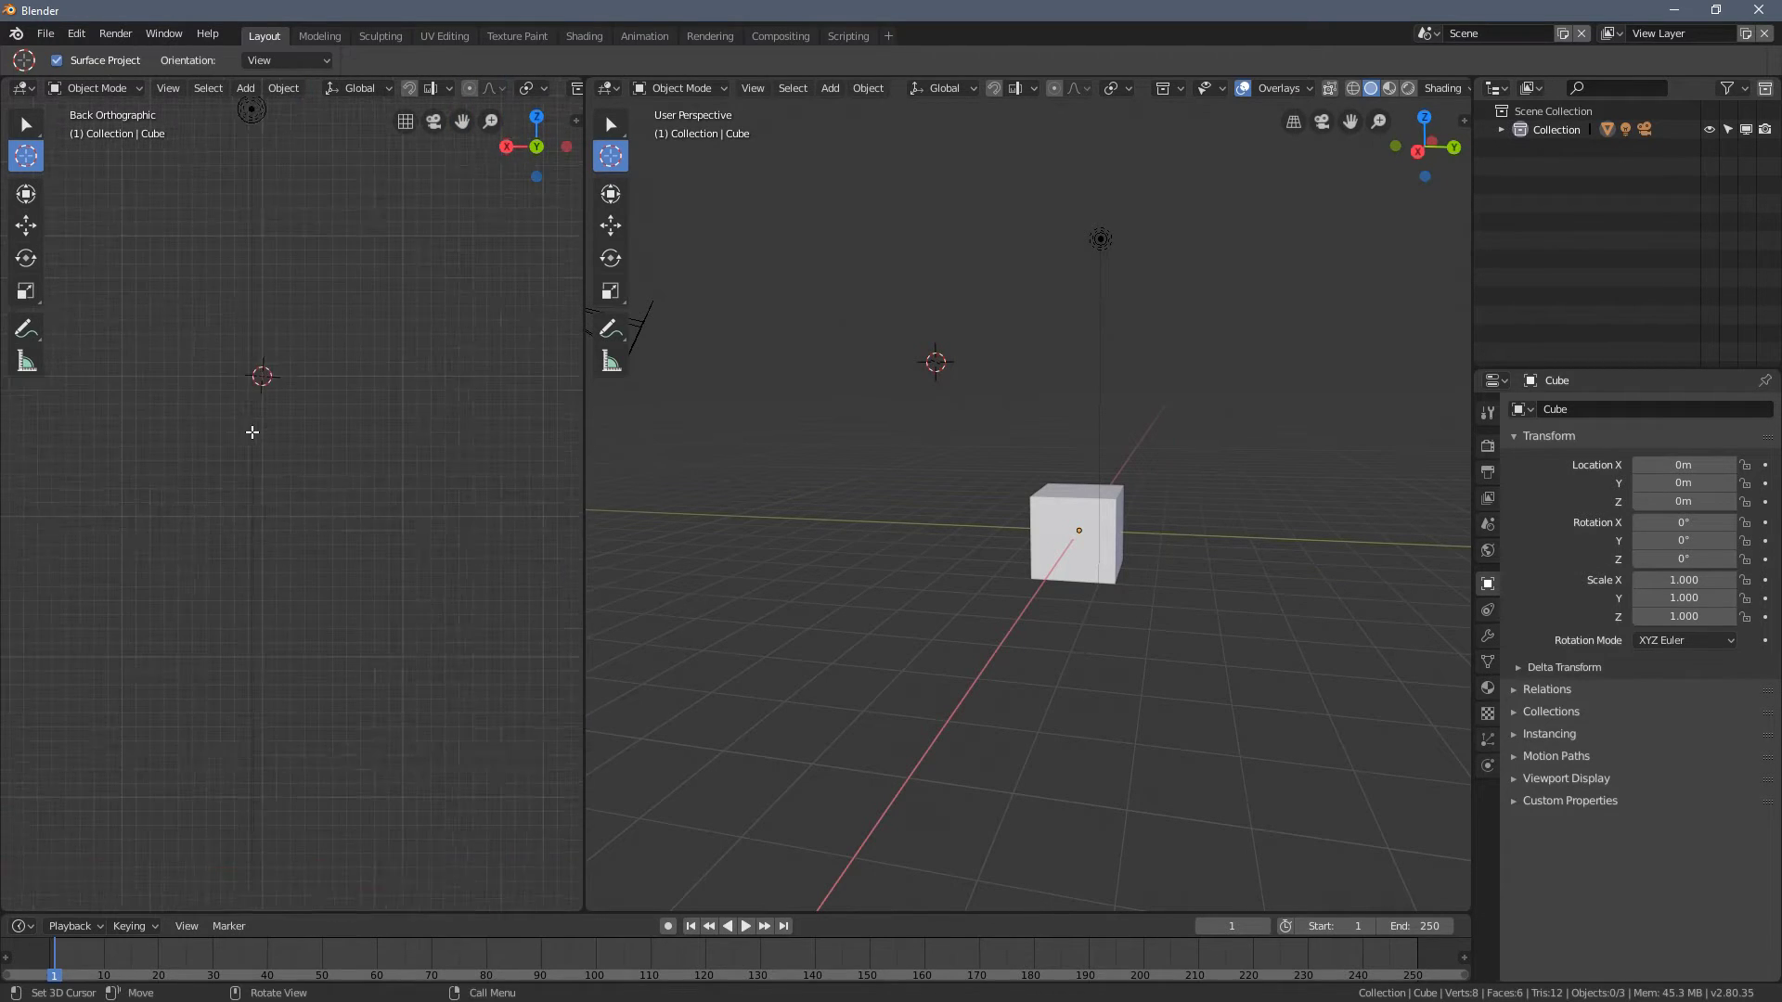
pyautogui.scroll(-4, 396, 481)
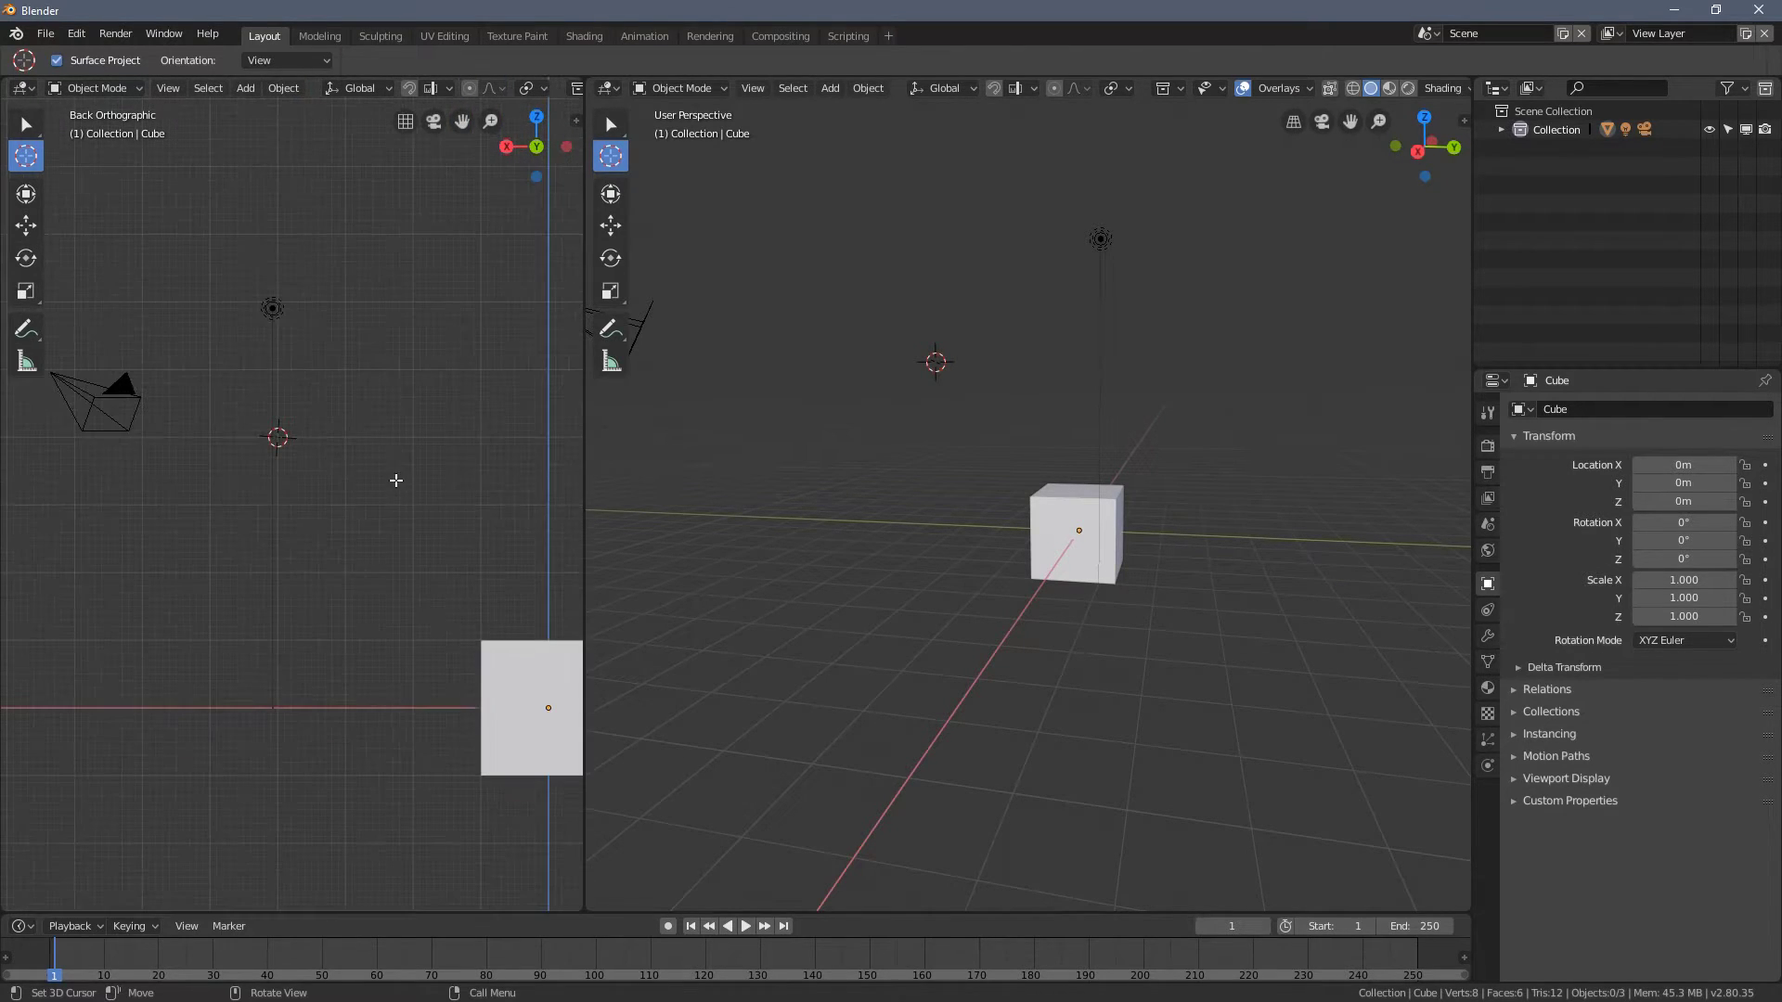
# - Examine the 3D cursor's alignment with the grid lines in the right, top and back orthographic views
pyautogui.click(506, 147)
pyautogui.click(536, 117)
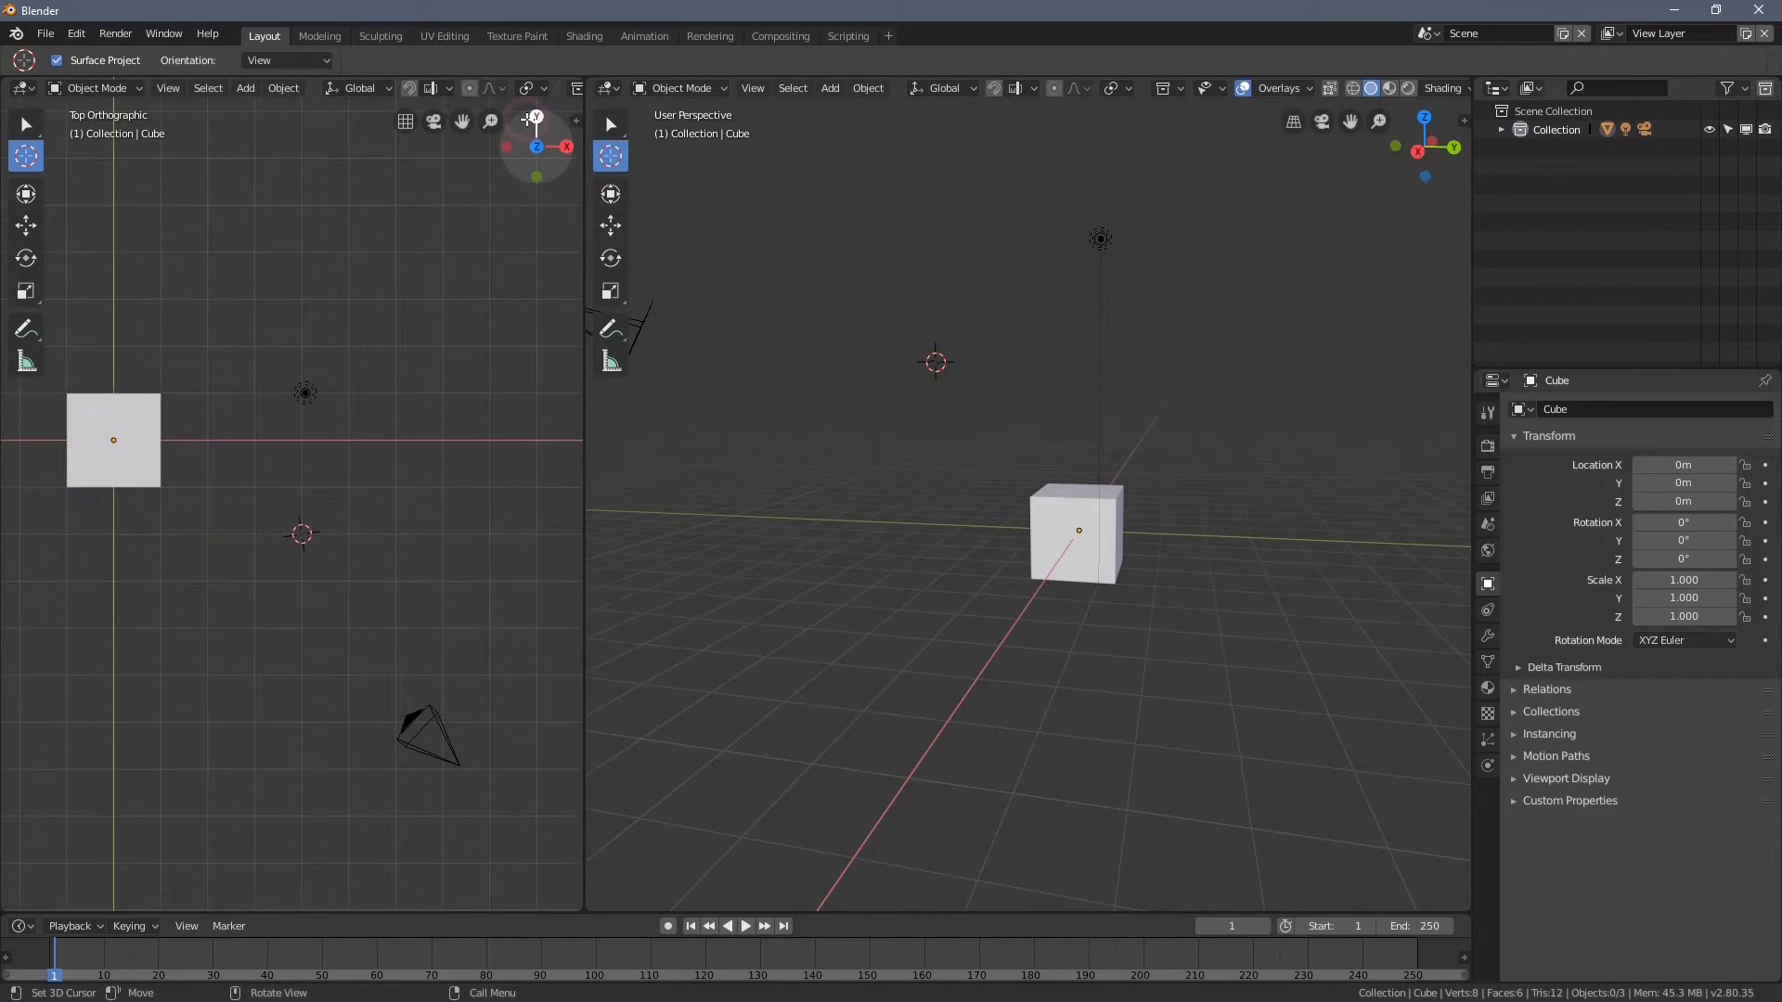
pyautogui.scroll(2, 307, 557)
pyautogui.scroll(3, 316, 615)
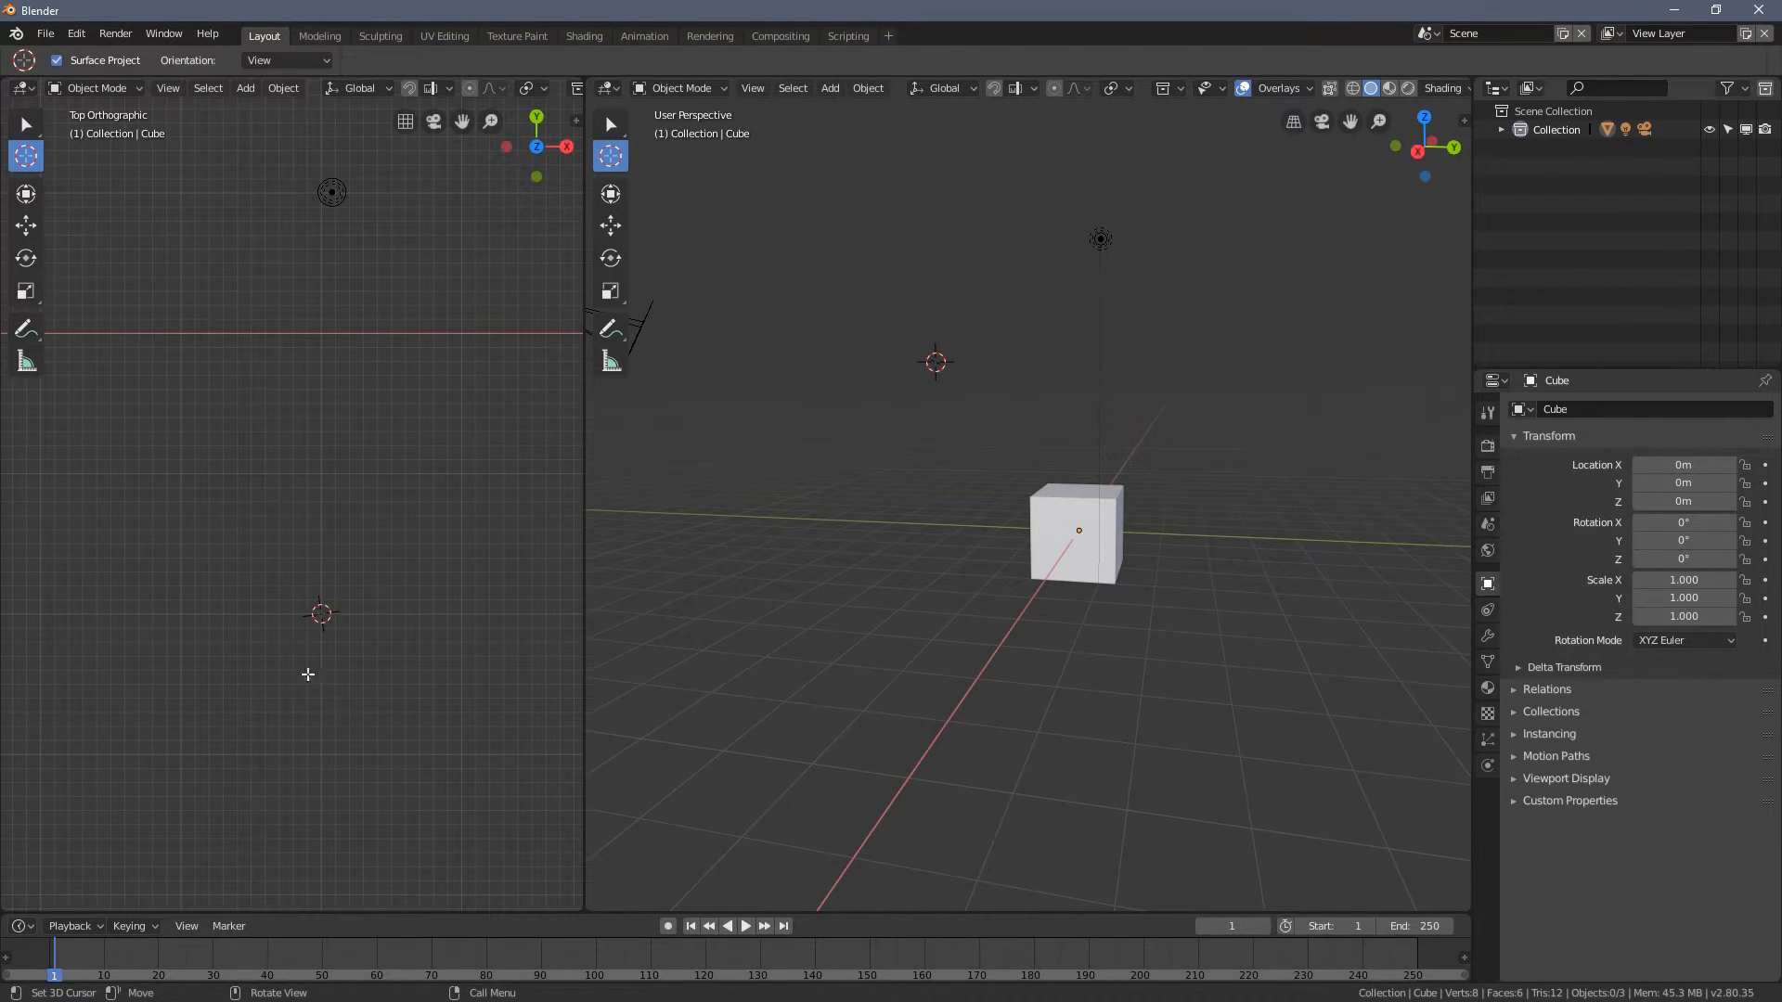
pyautogui.scroll(-4, 399, 608)
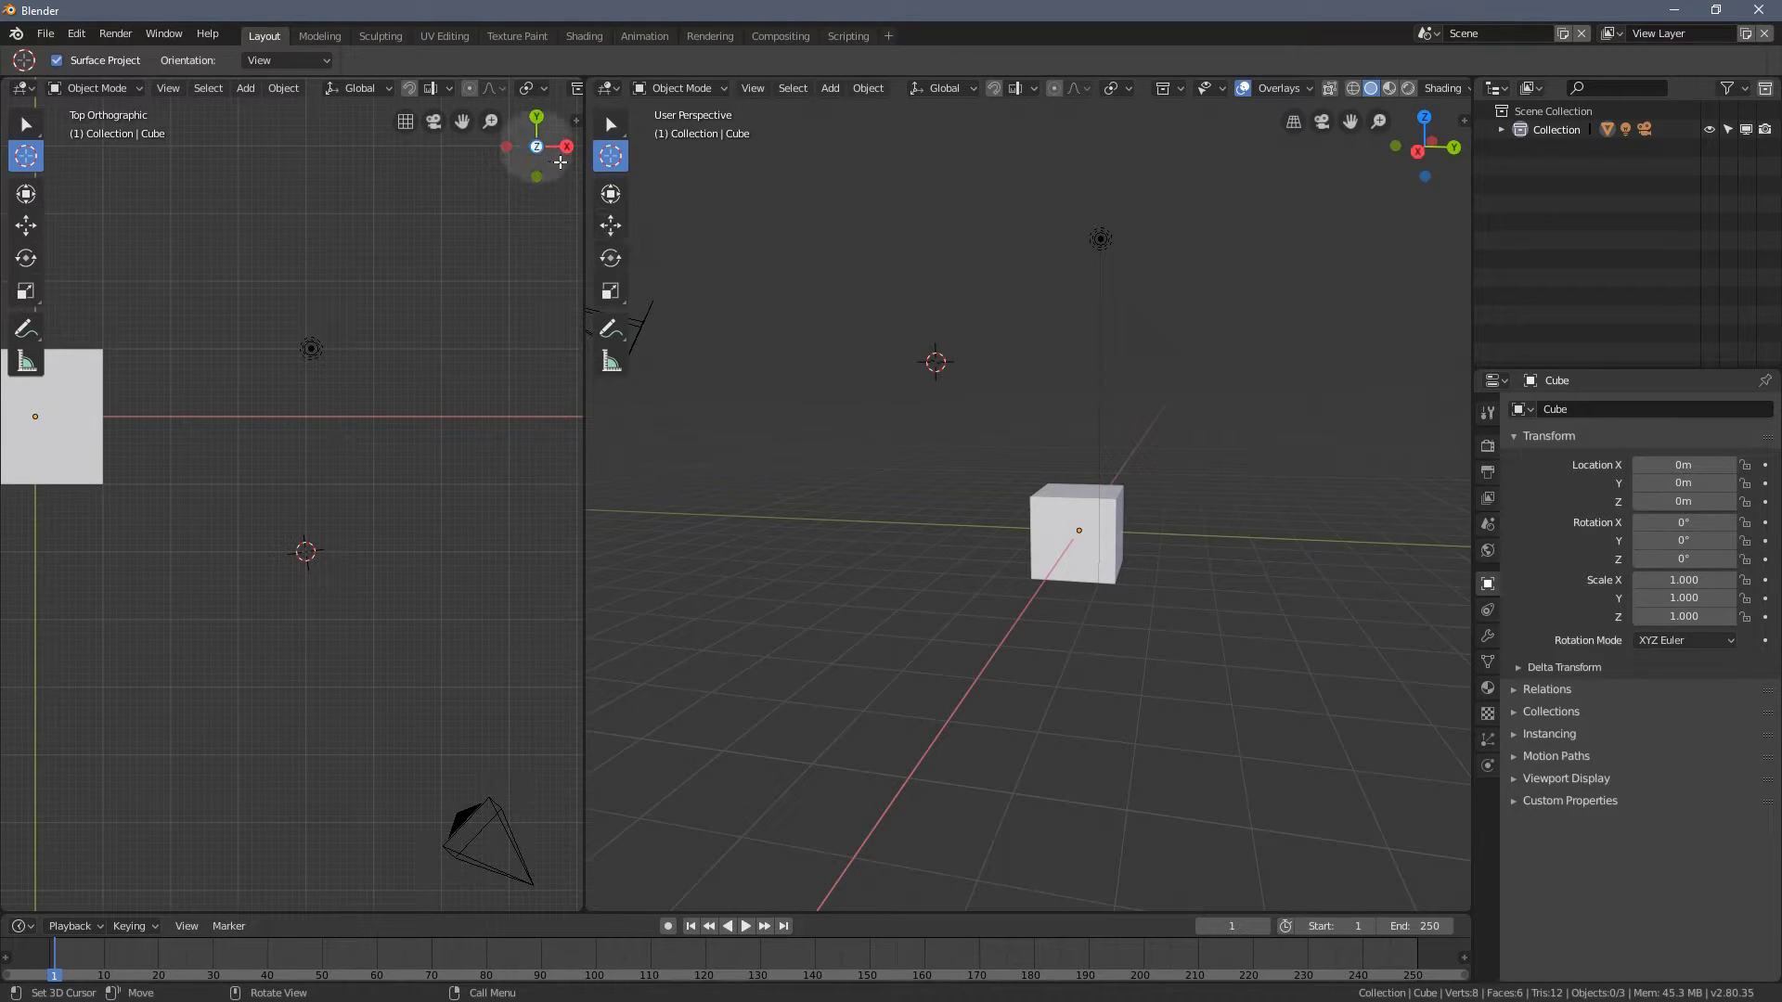
pyautogui.click(565, 148)
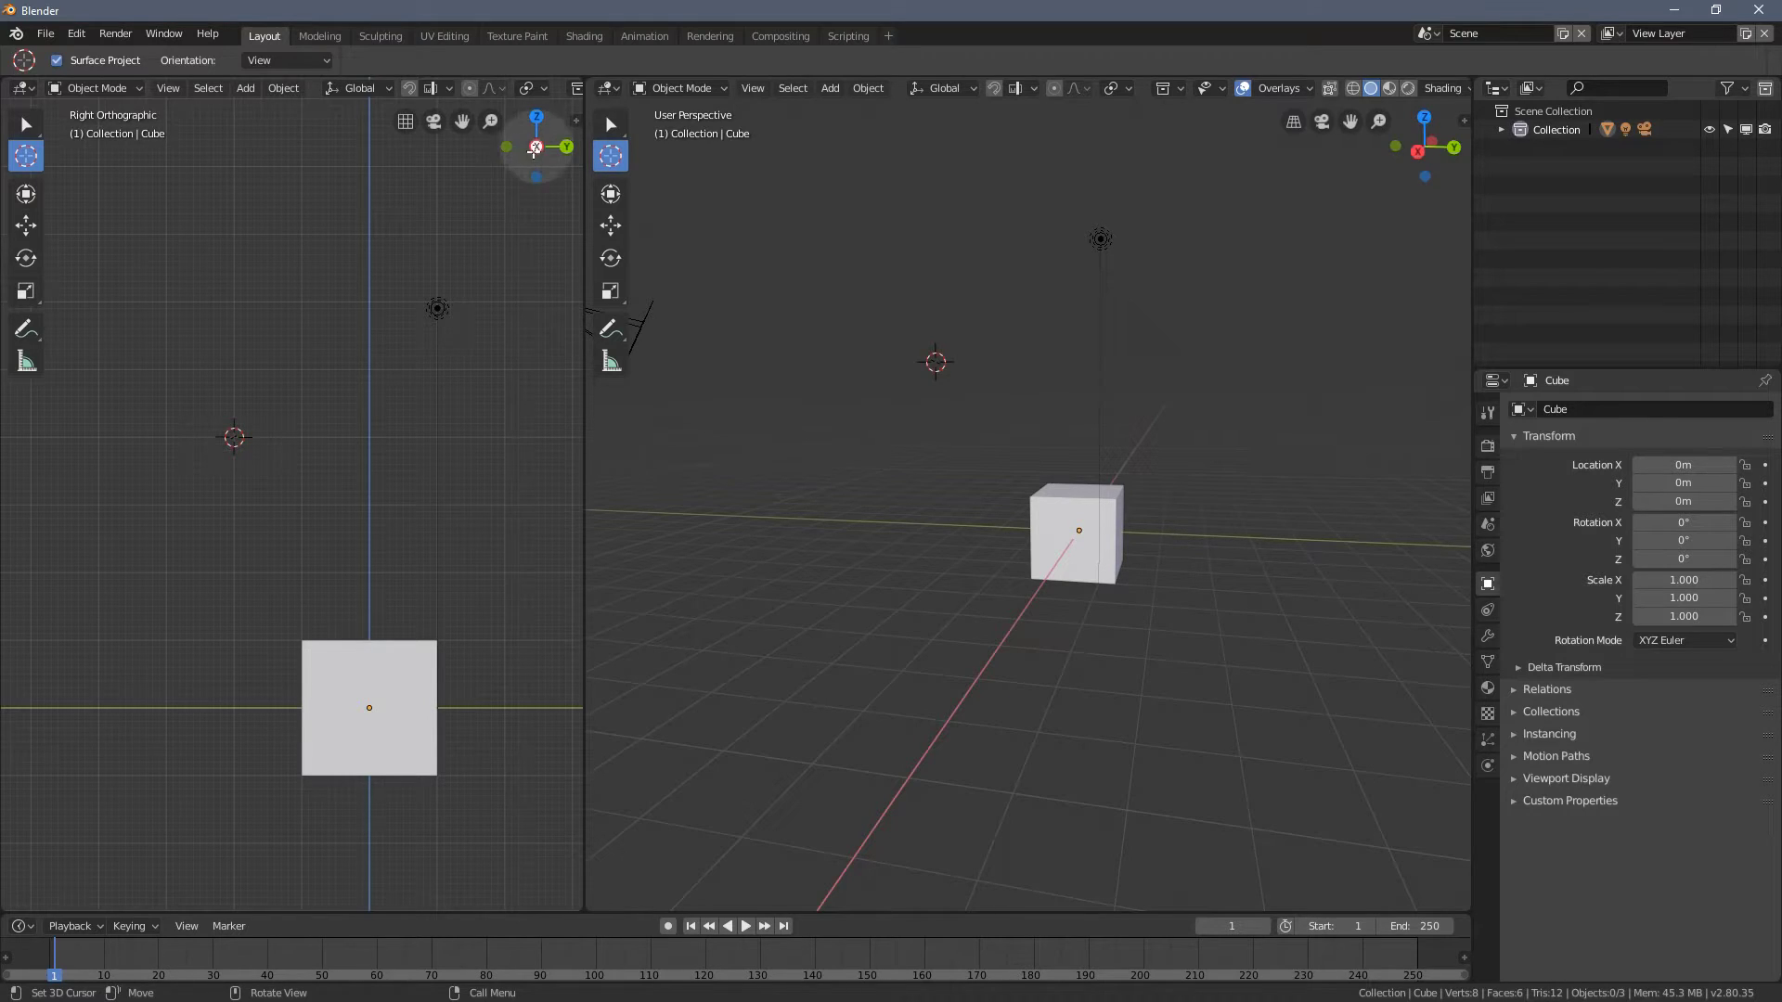
pyautogui.click(567, 146)
pyautogui.scroll(1, 318, 445)
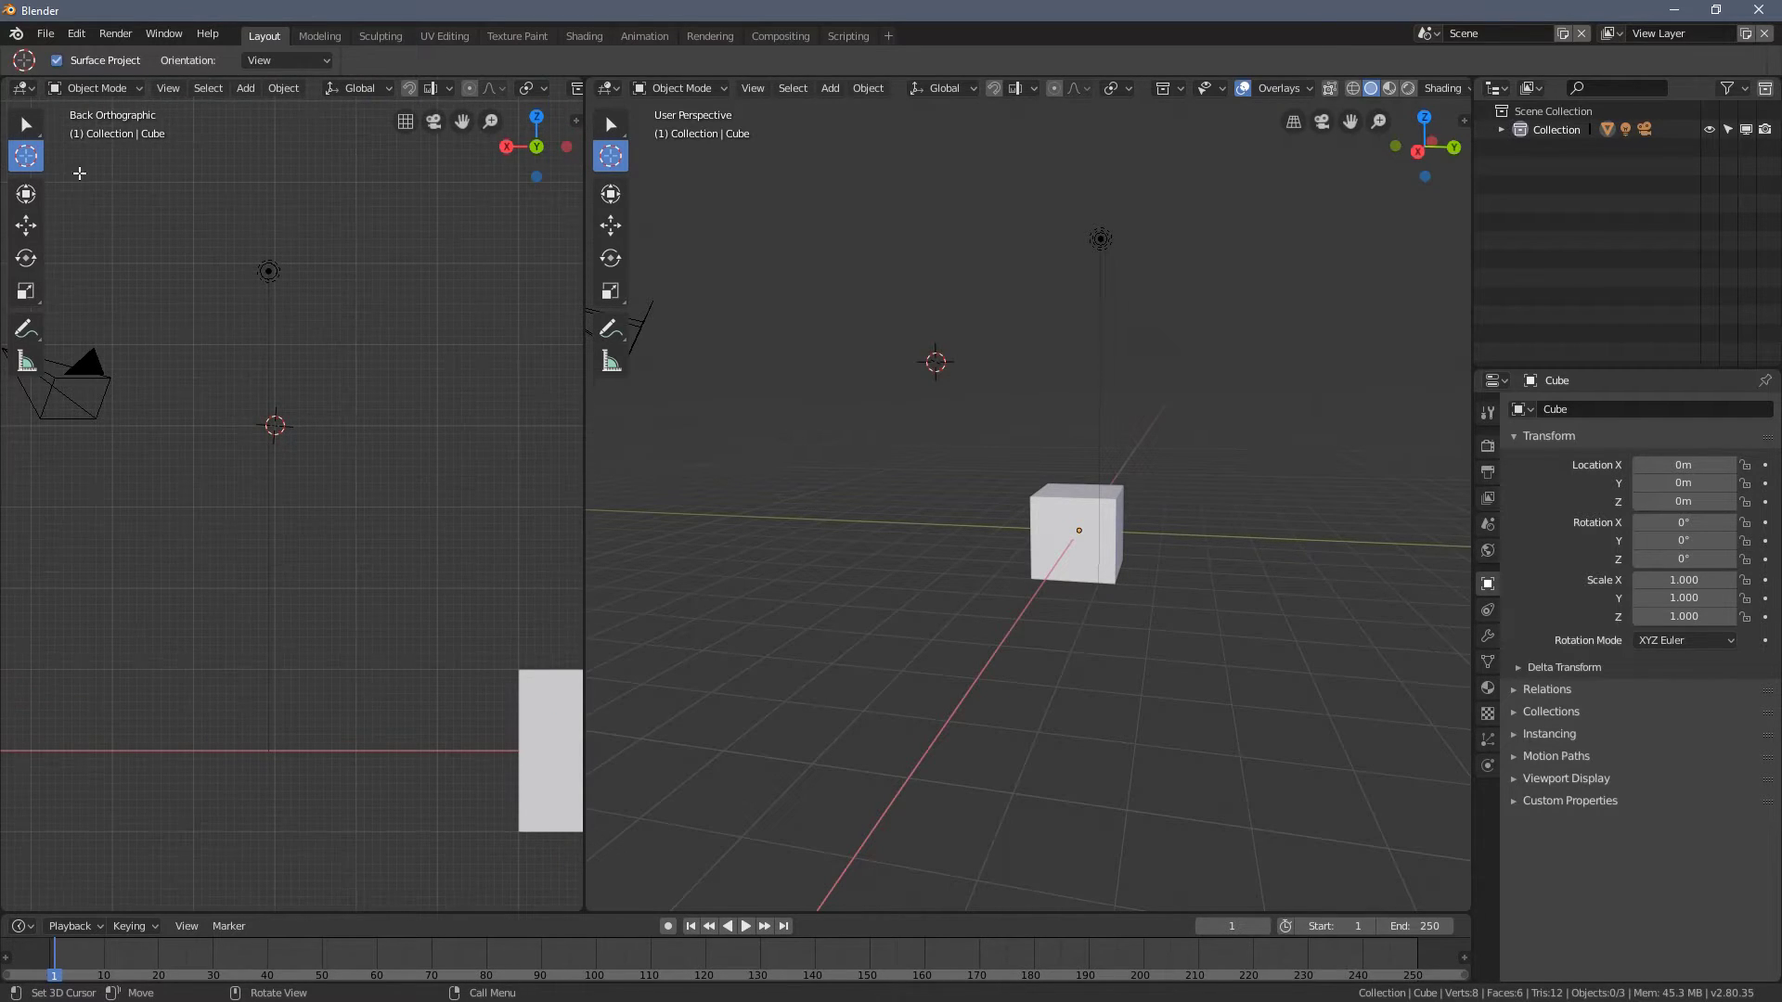
# - Reposition the 3D cursor freely in the perspective viewport and snap it to the grid
pyautogui.moveTo(990, 337); pyautogui.dragTo(962, 294)
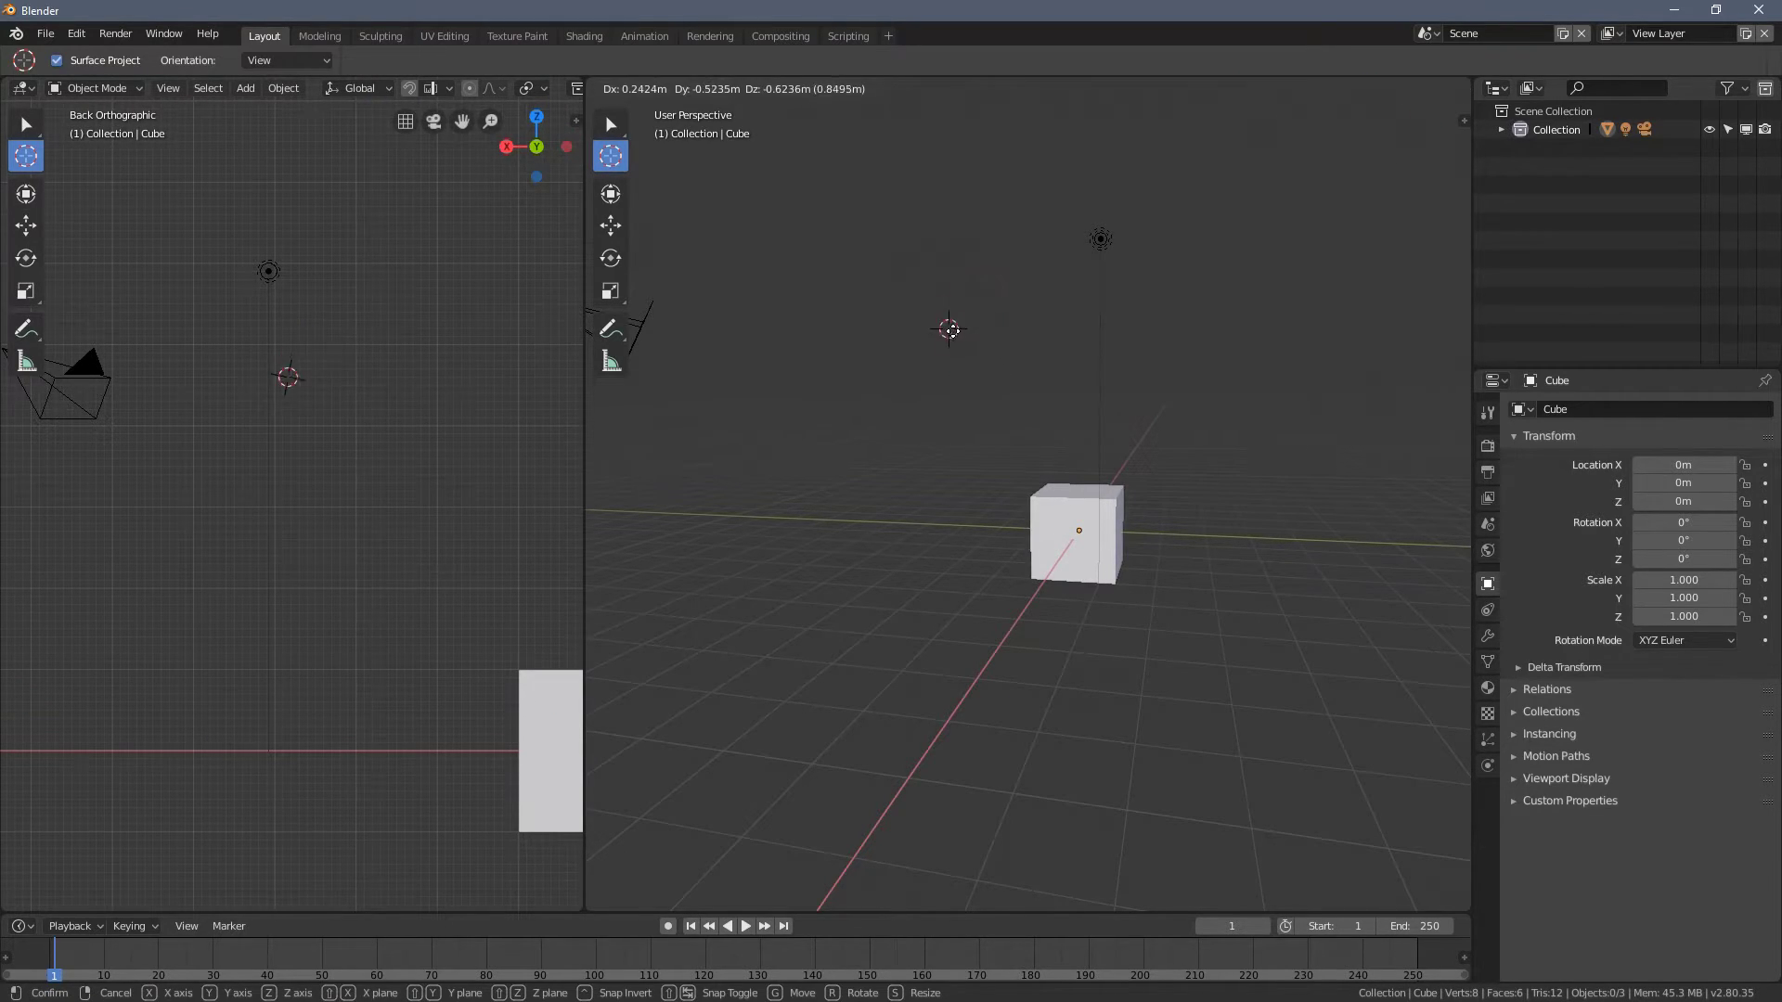
pyautogui.moveTo(955, 332)
pyautogui.mouseDown()
pyautogui.moveTo(995, 310)
pyautogui.moveTo(971, 339)
pyautogui.mouseUp()
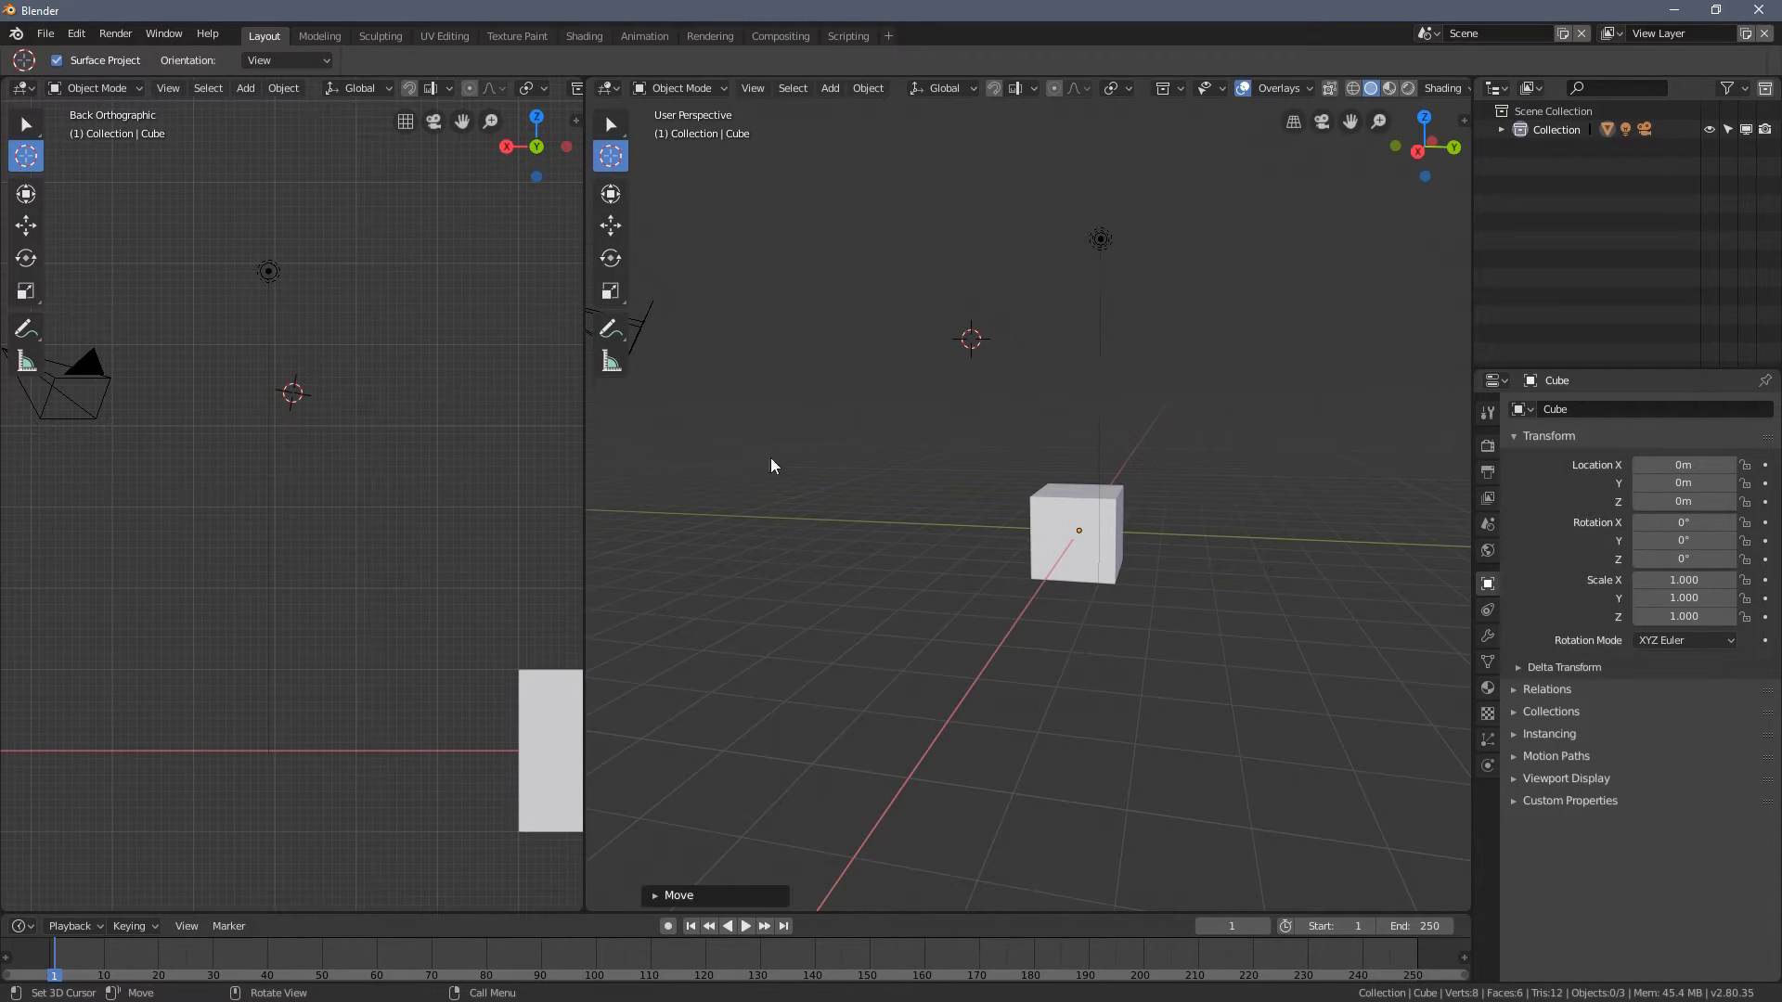
pyautogui.scroll(2, 320, 401)
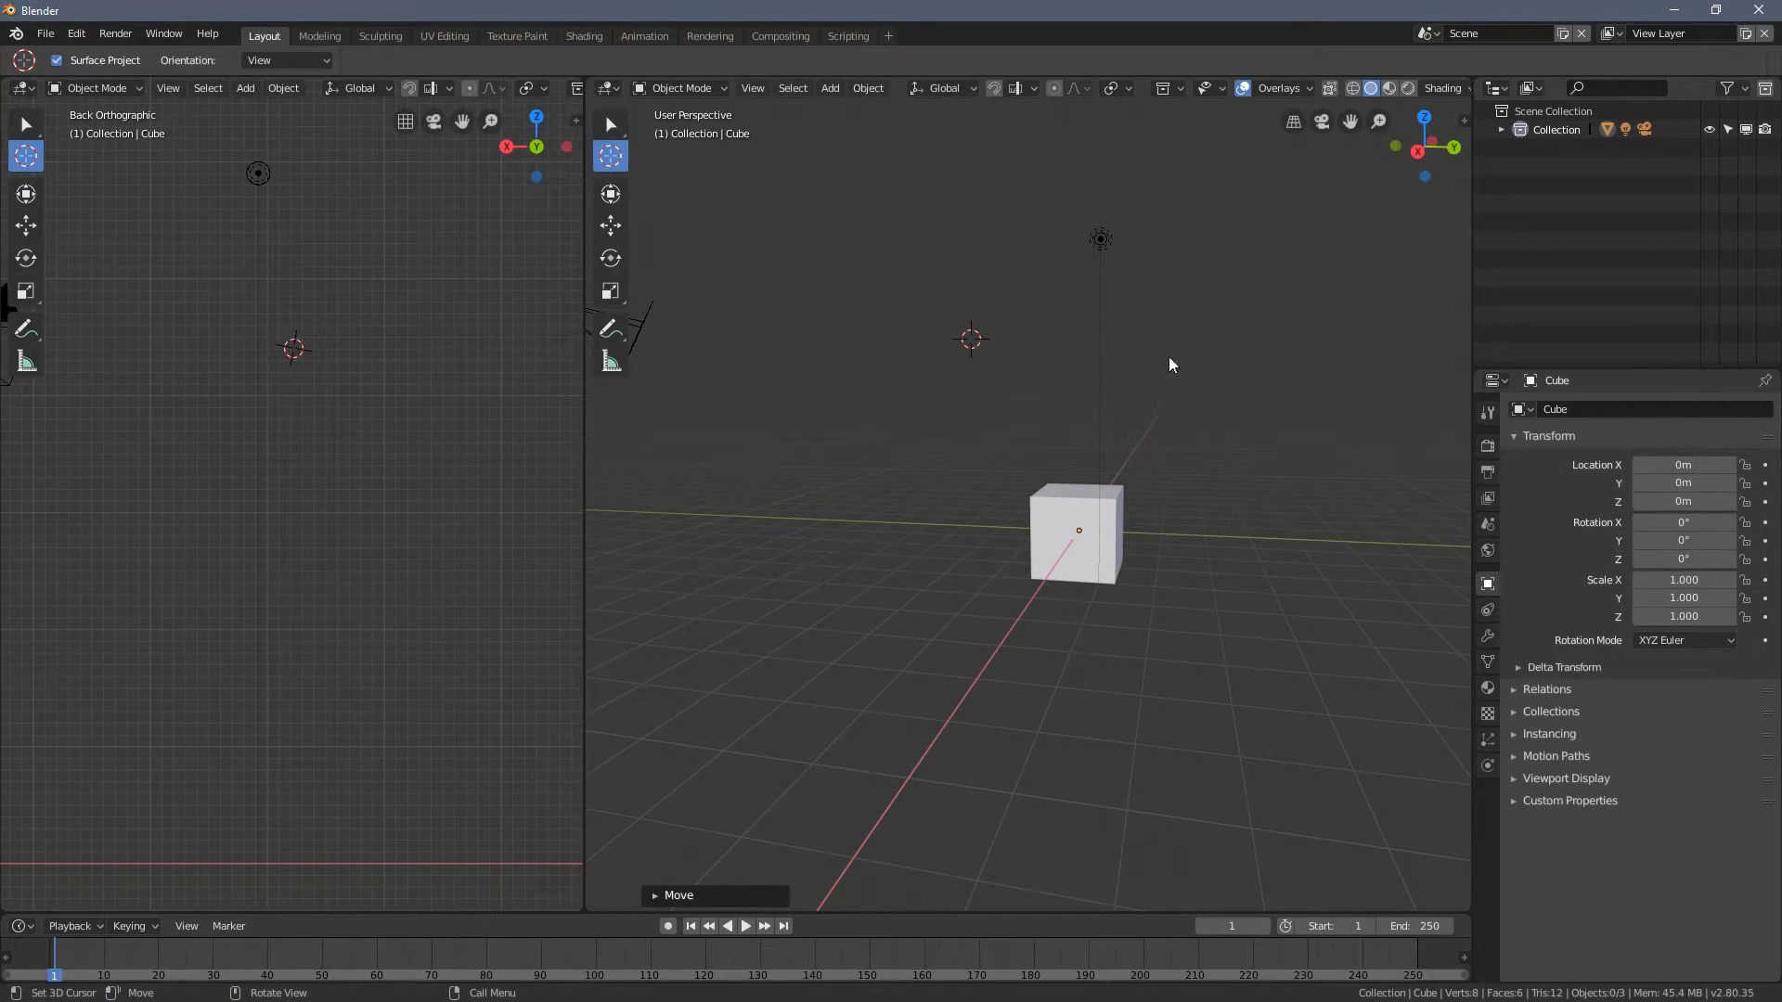
pyautogui.moveTo(1169, 358); pyautogui.dragTo(911, 348, button='middle')
pyautogui.moveTo(910, 348)
pyautogui.mouseDown()
pyautogui.moveTo(959, 310)
pyautogui.moveTo(970, 360)
pyautogui.moveTo(863, 331)
pyautogui.moveTo(907, 378)
pyautogui.moveTo(898, 336)
pyautogui.moveTo(879, 352)
pyautogui.mouseUp()
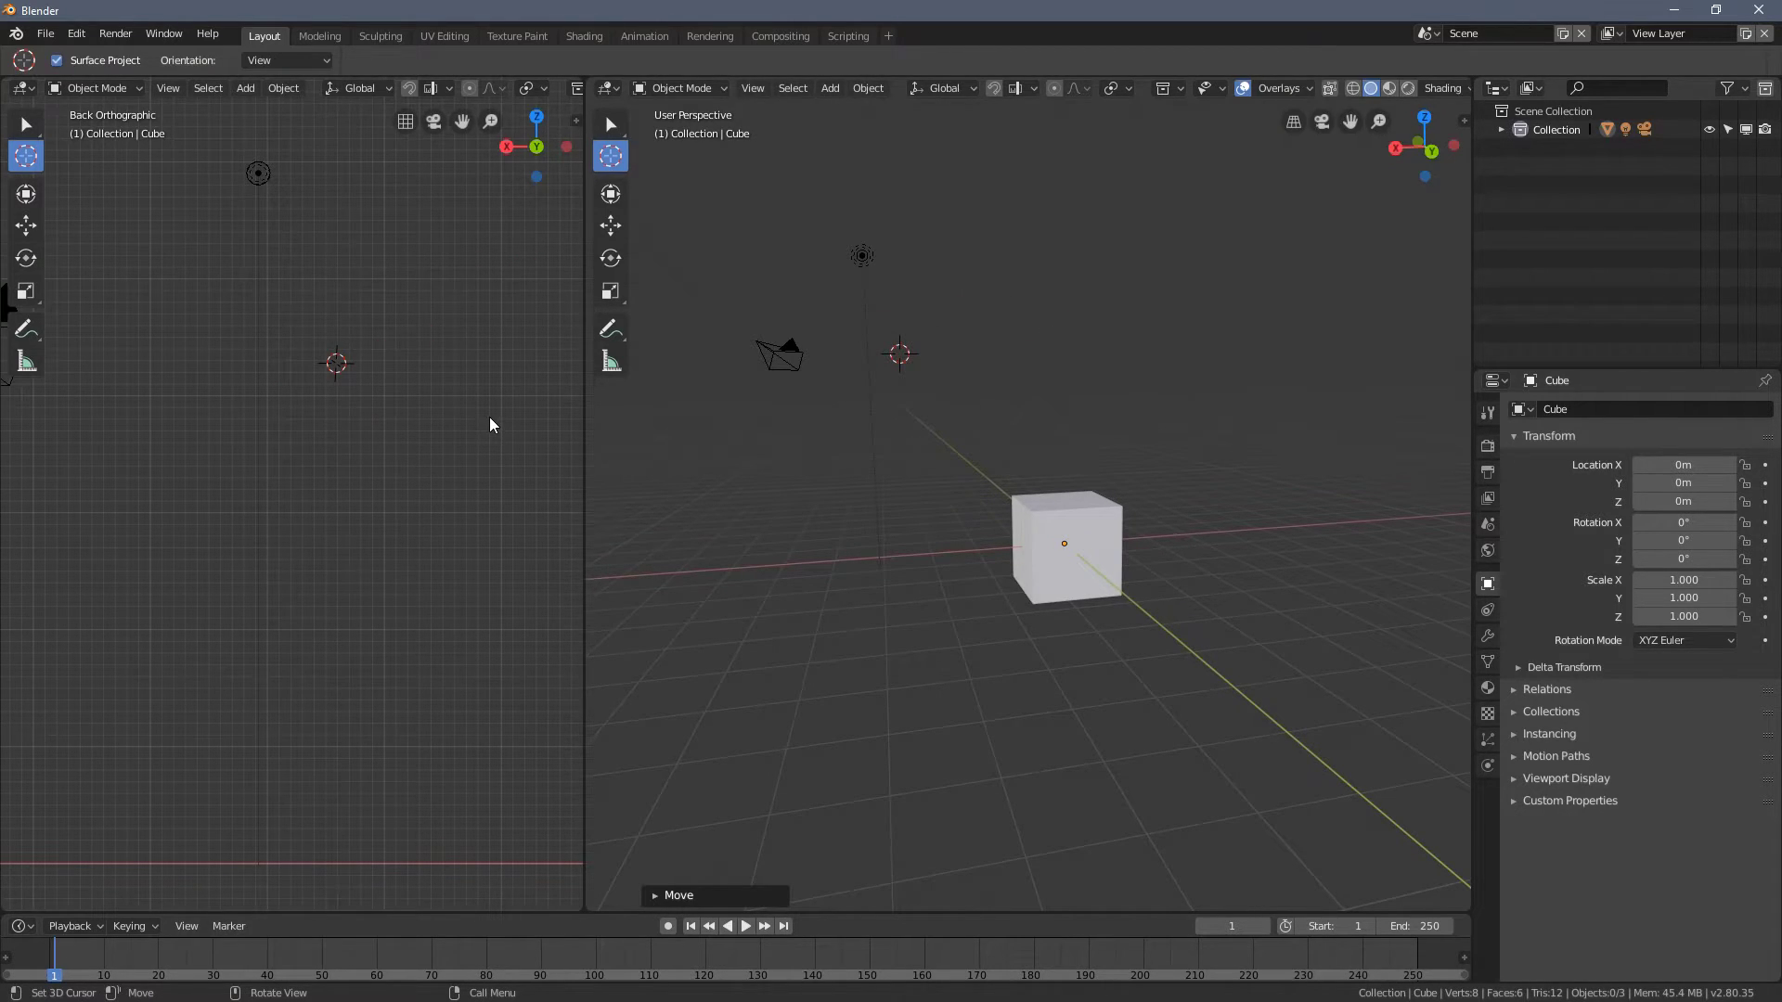
pyautogui.rightClick(1049, 321)
pyautogui.moveTo(1049, 321)
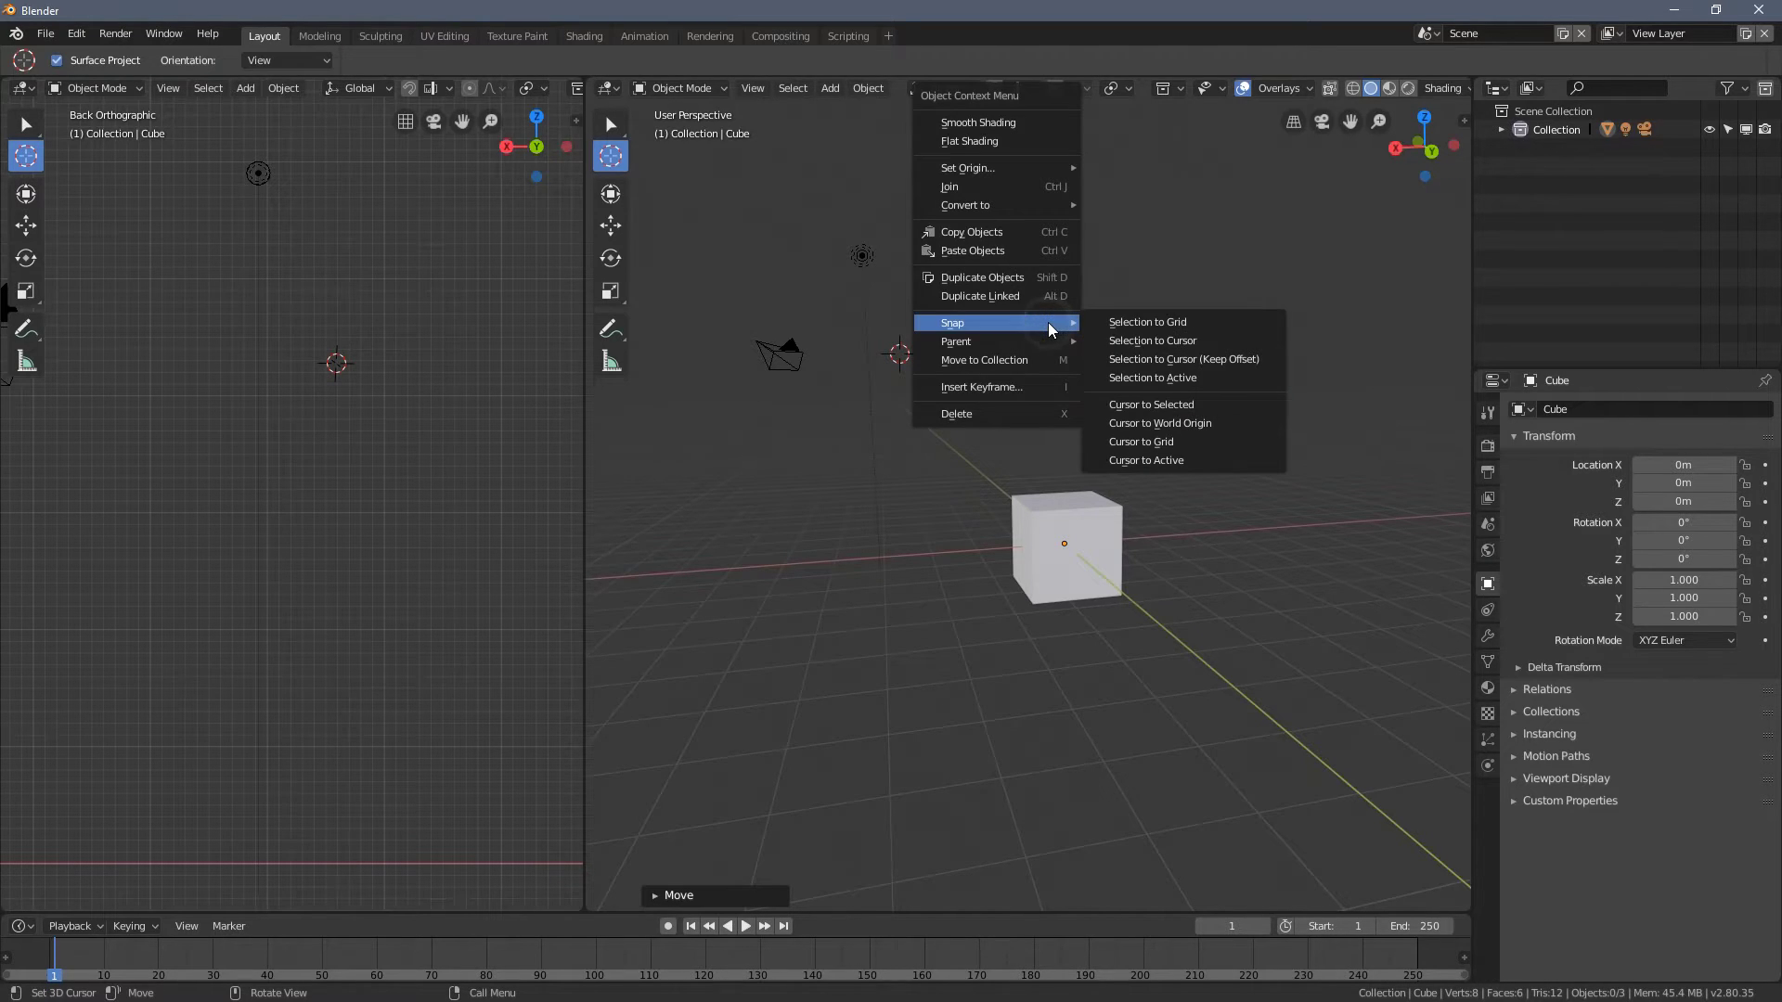
pyautogui.click(1228, 447)
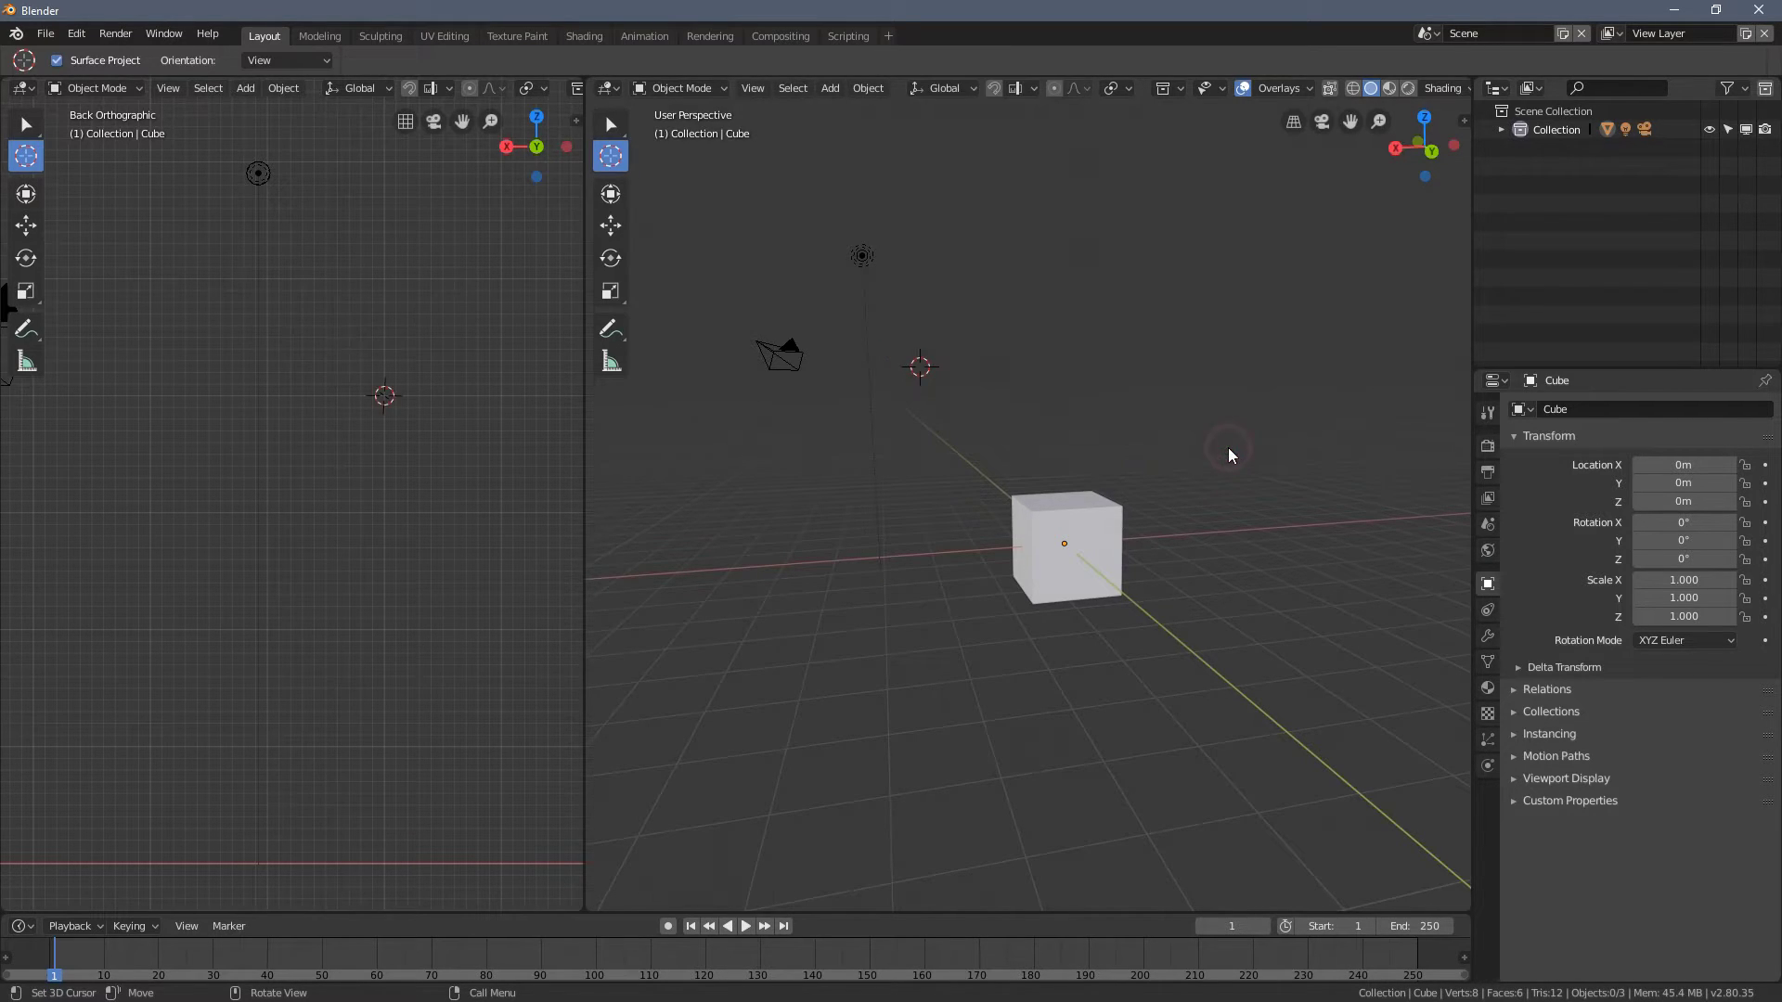
# - Switch the main viewport from perspective to orthographic projection, keeping the cube, camera, light and 3D cursor in view
pyautogui.moveTo(957, 353); pyautogui.dragTo(931, 276, button='middle')
pyautogui.moveTo(1017, 379); pyautogui.dragTo(984, 335, button='middle')
pyautogui.click(1292, 123)
pyautogui.moveTo(995, 420); pyautogui.dragTo(938, 408, button='middle')
pyautogui.scroll(-4, 361, 453)
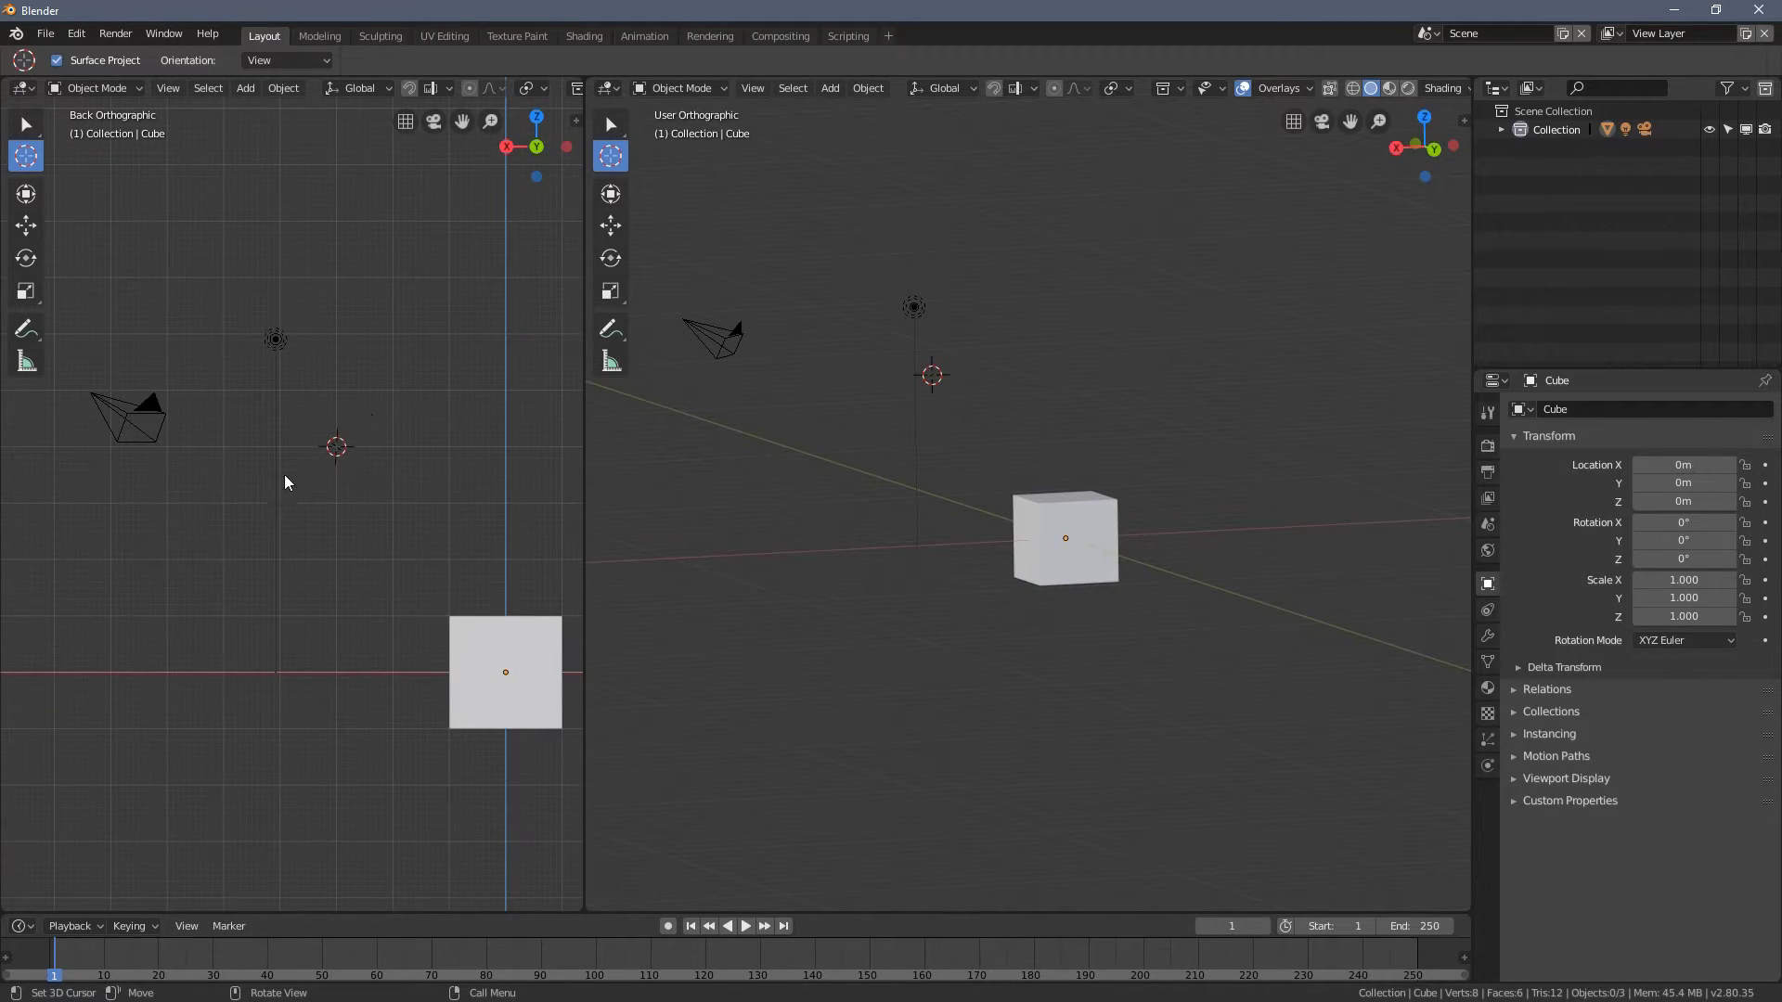
# - Check the snapped 3D cursor against the grid in the right and top orthographic views
pyautogui.scroll(3, 289, 475)
pyautogui.click(509, 147)
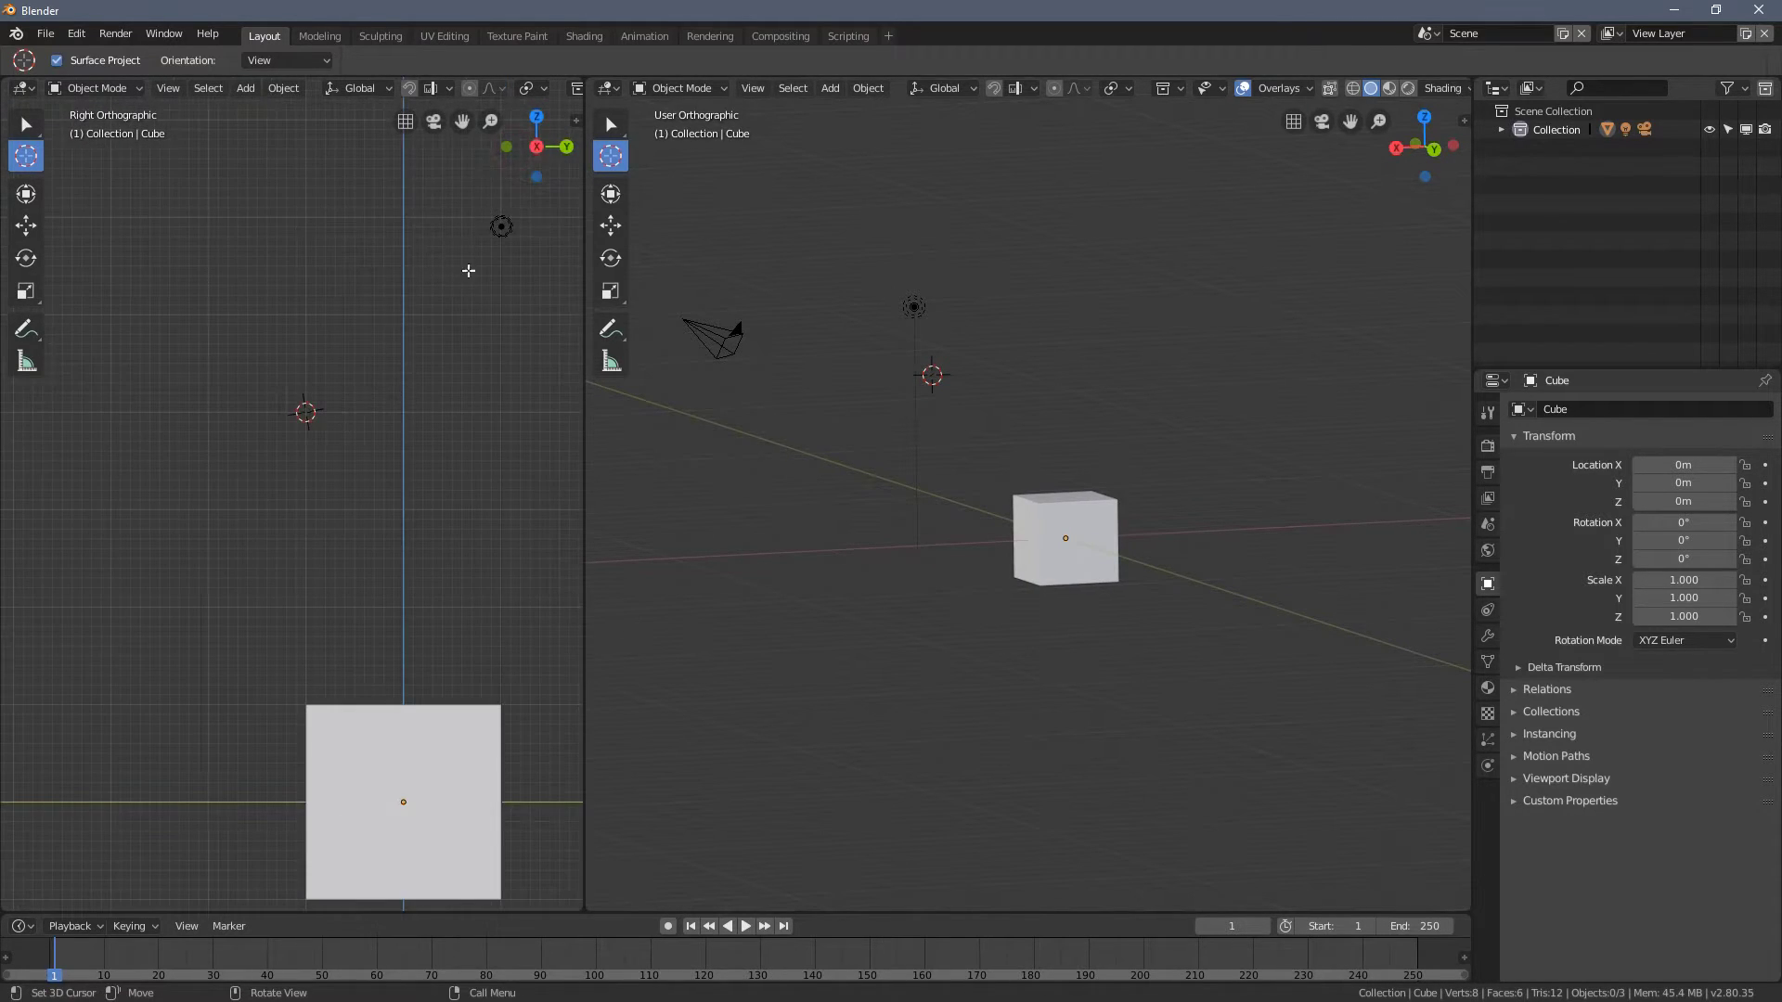
pyautogui.scroll(3, 343, 398)
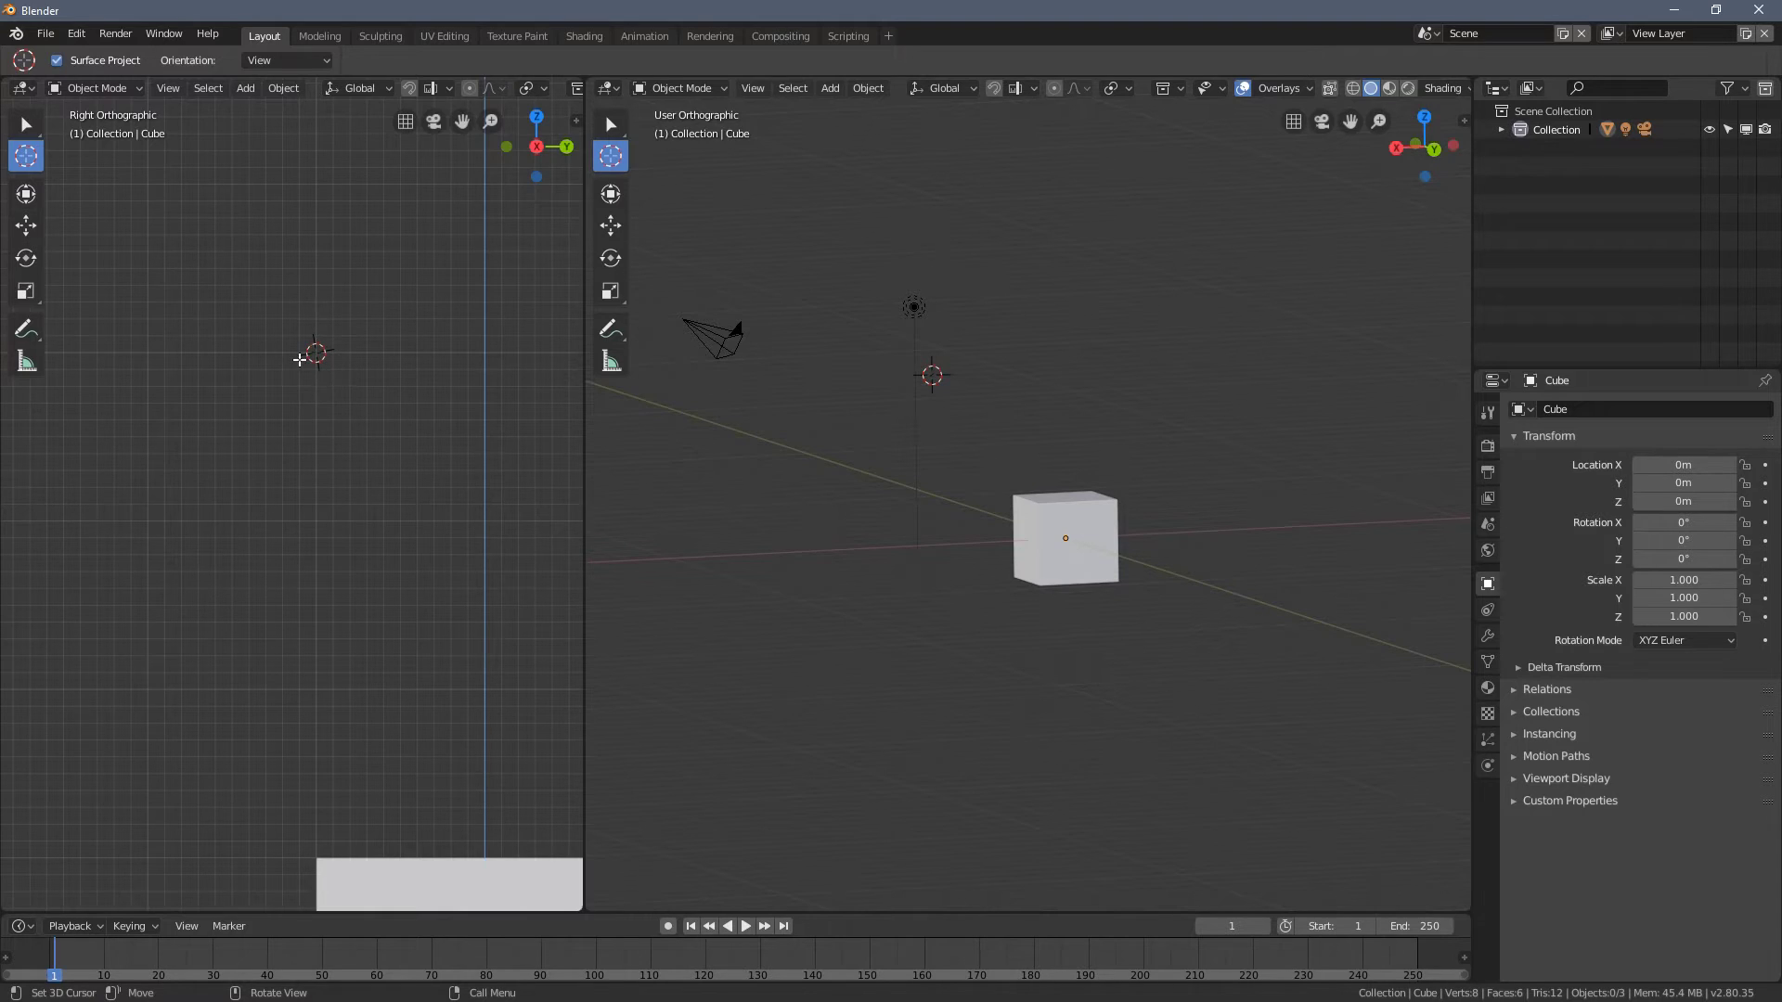
pyautogui.scroll(-2, 299, 360)
pyautogui.scroll(-3, 313, 507)
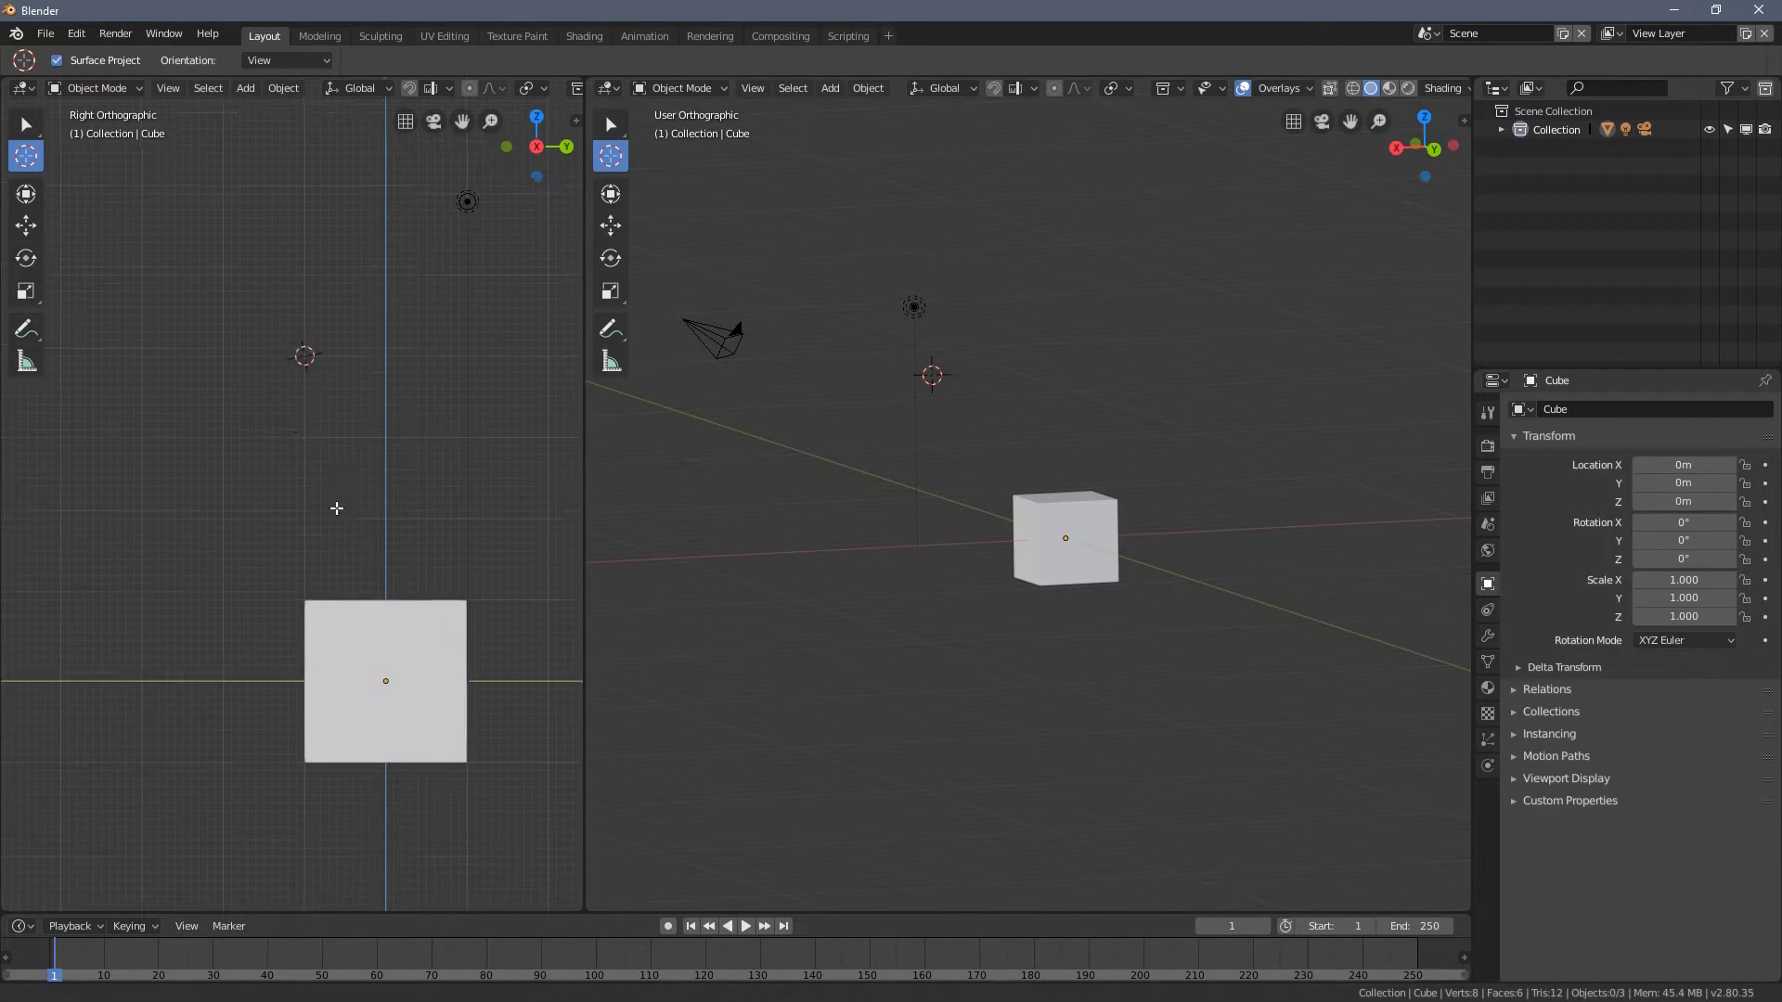
pyautogui.click(536, 117)
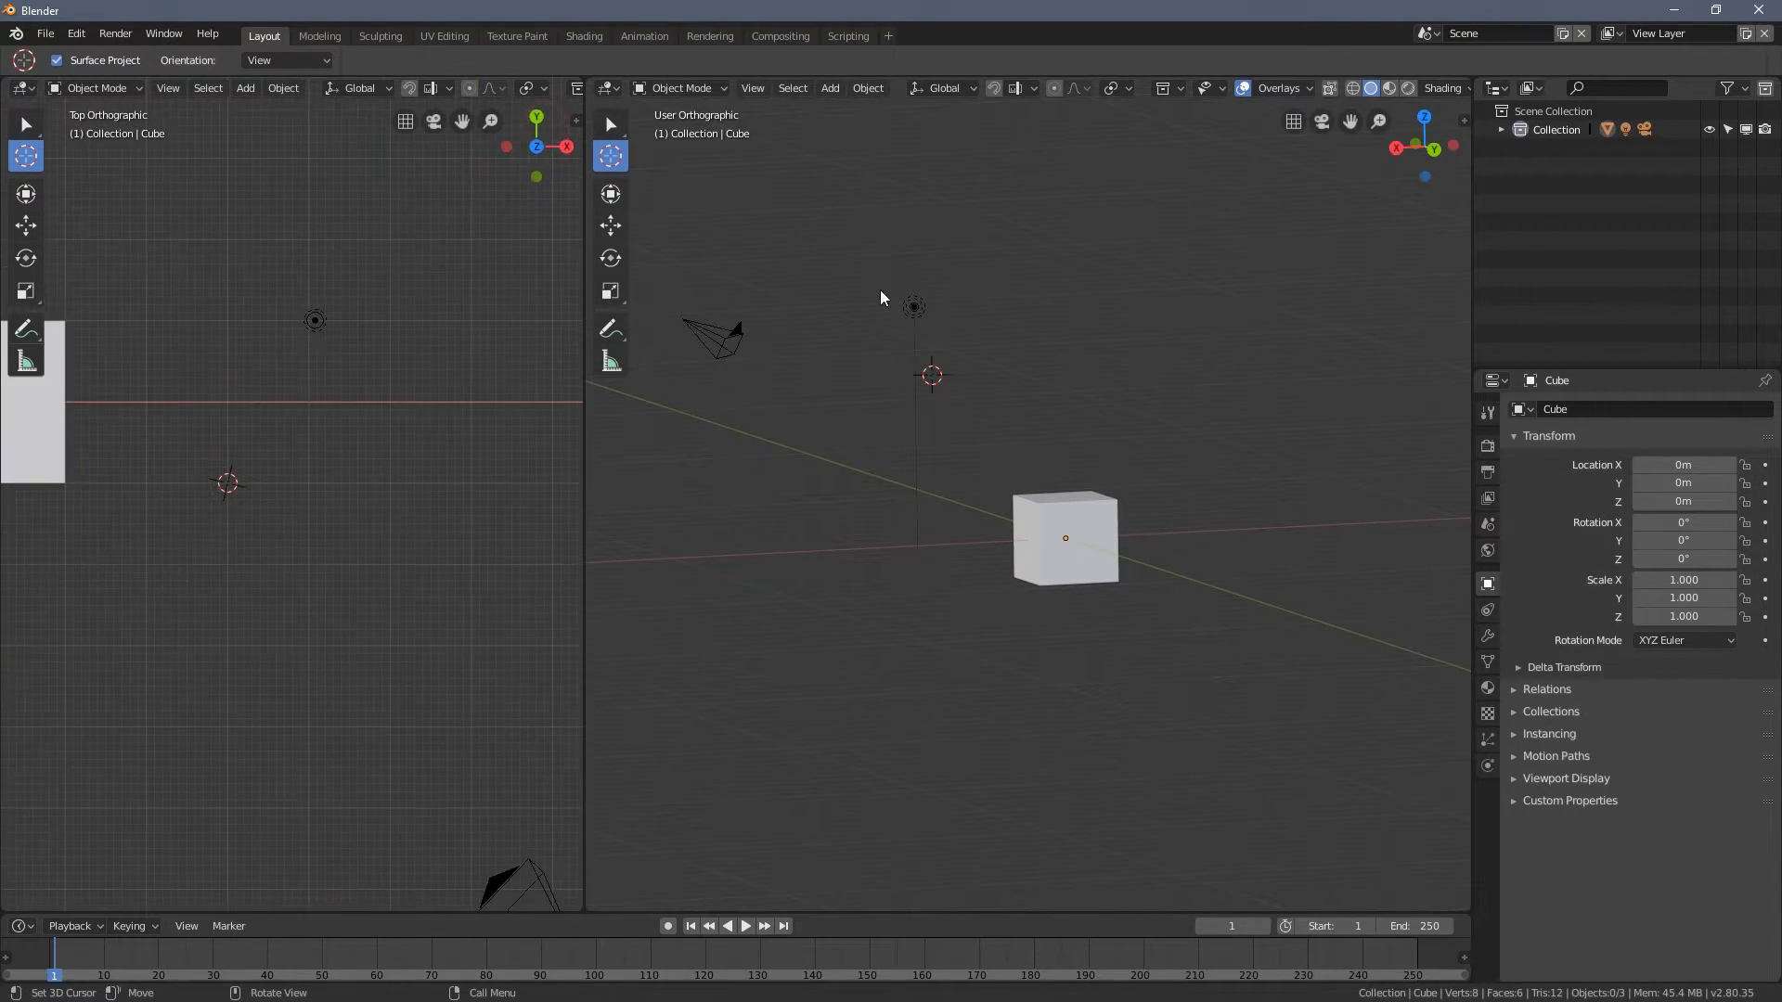
# - Move the 3D cursor to a new off-grid position and set the second viewport to the right orthographic view
pyautogui.moveTo(962, 357); pyautogui.dragTo(900, 326)
pyautogui.moveTo(286, 596); pyautogui.dragTo(307, 725)
pyautogui.moveTo(890, 376); pyautogui.dragTo(835, 320, button='middle')
pyautogui.moveTo(488, 263); pyautogui.dragTo(426, 195, button='middle')
pyautogui.click(536, 131)
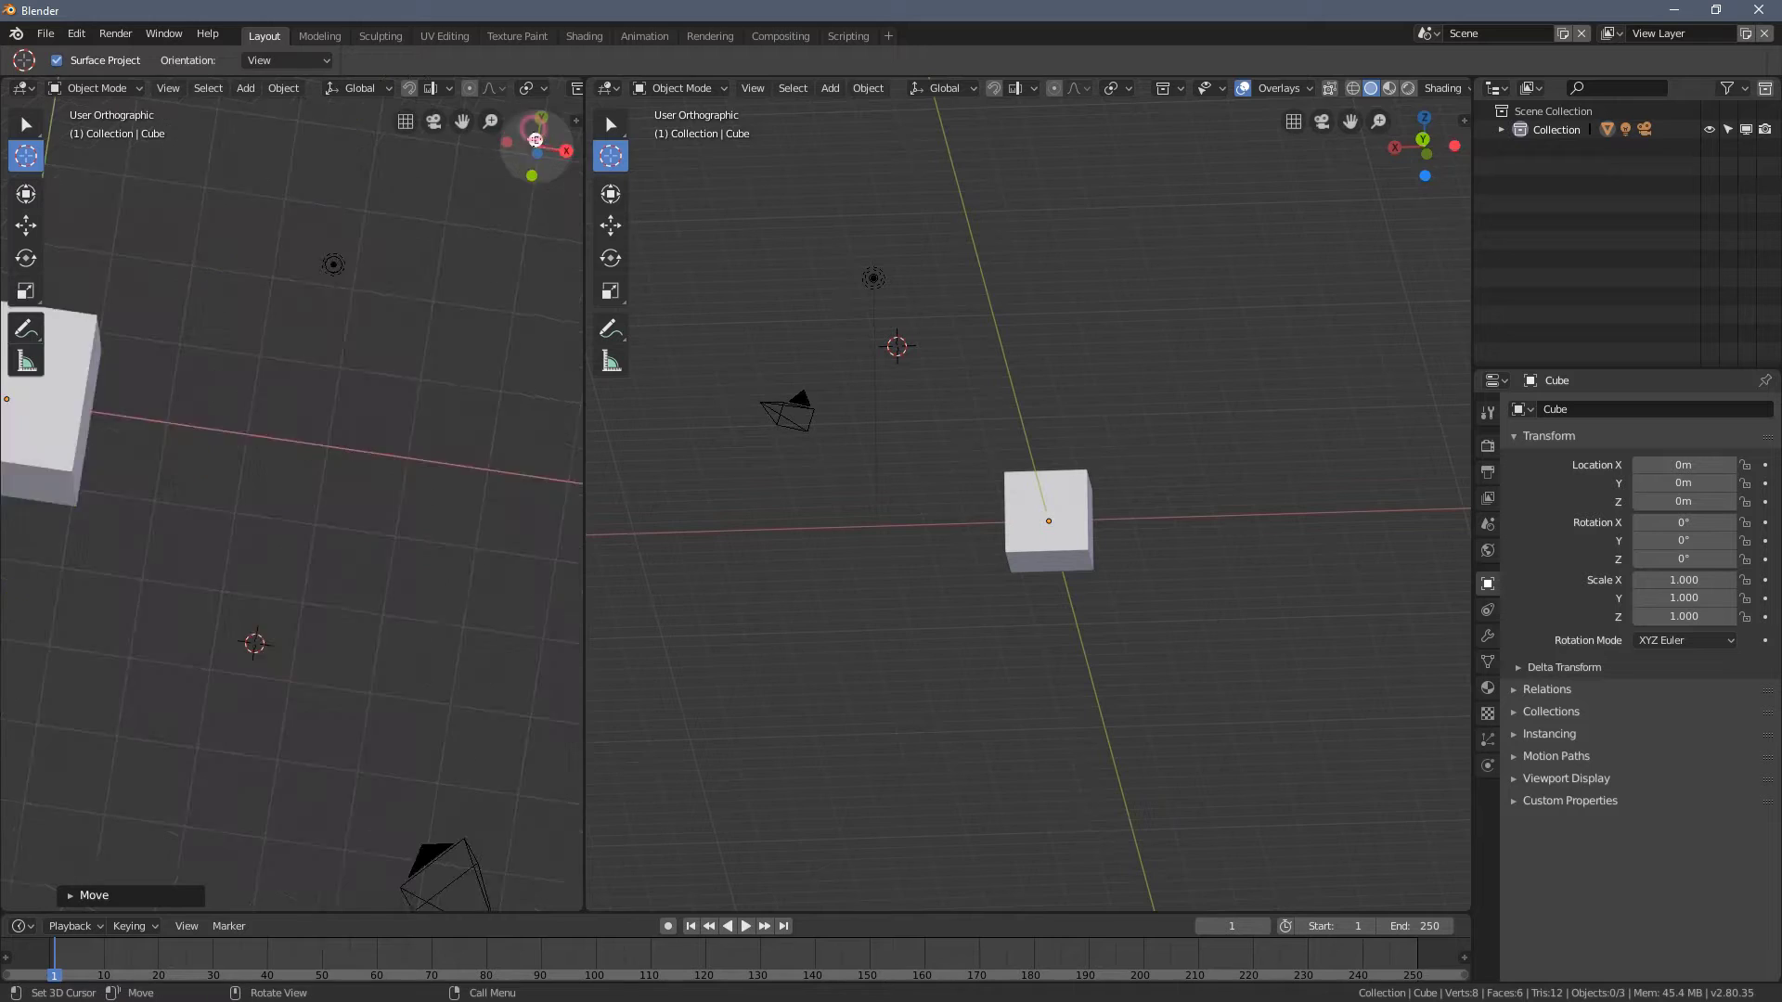
pyautogui.click(564, 147)
pyautogui.keyDown('shift'); pyautogui.moveTo(153, 360); pyautogui.dragTo(339, 458, button='middle'); pyautogui.keyUp('shift')
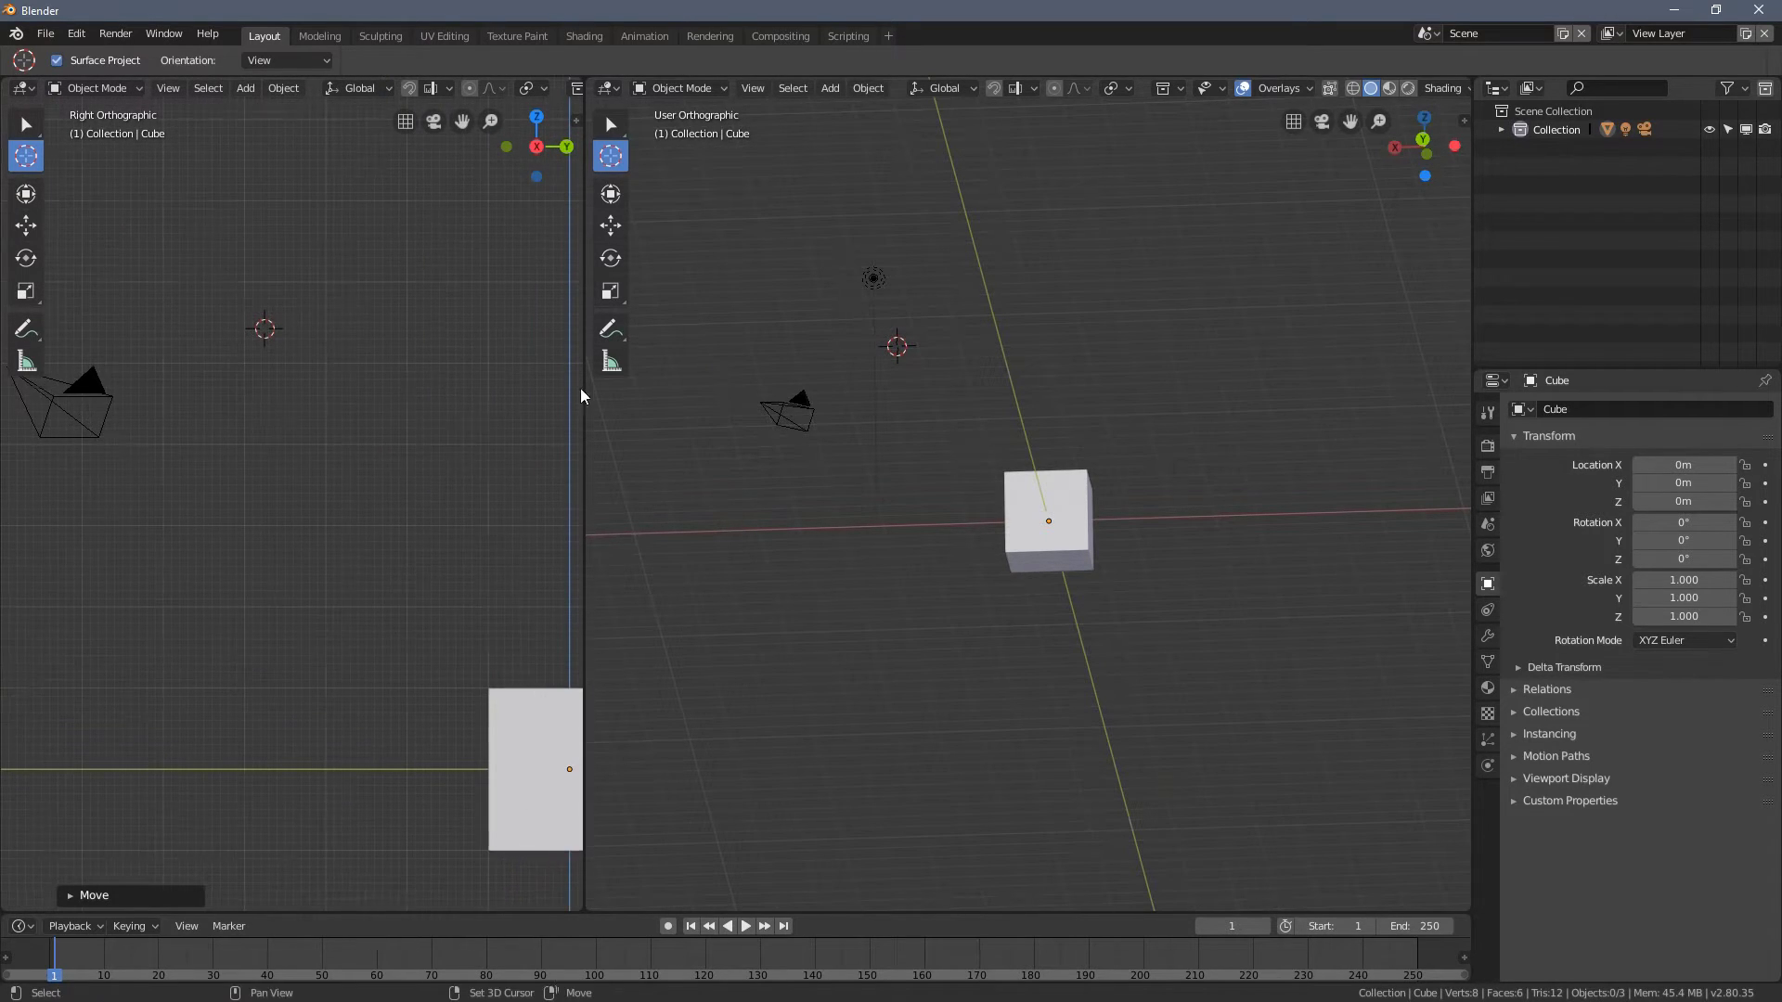
# - Move the 3D cursor to the empty space above the cube, snap it to the grid, and inspect its grid alignment
pyautogui.moveTo(713, 355); pyautogui.dragTo(1123, 294)
pyautogui.moveTo(719, 357); pyautogui.dragTo(938, 367, button='middle')
pyautogui.hotkey('shift', 'a')
pyautogui.rightClick(728, 366)
pyautogui.moveTo(742, 368)
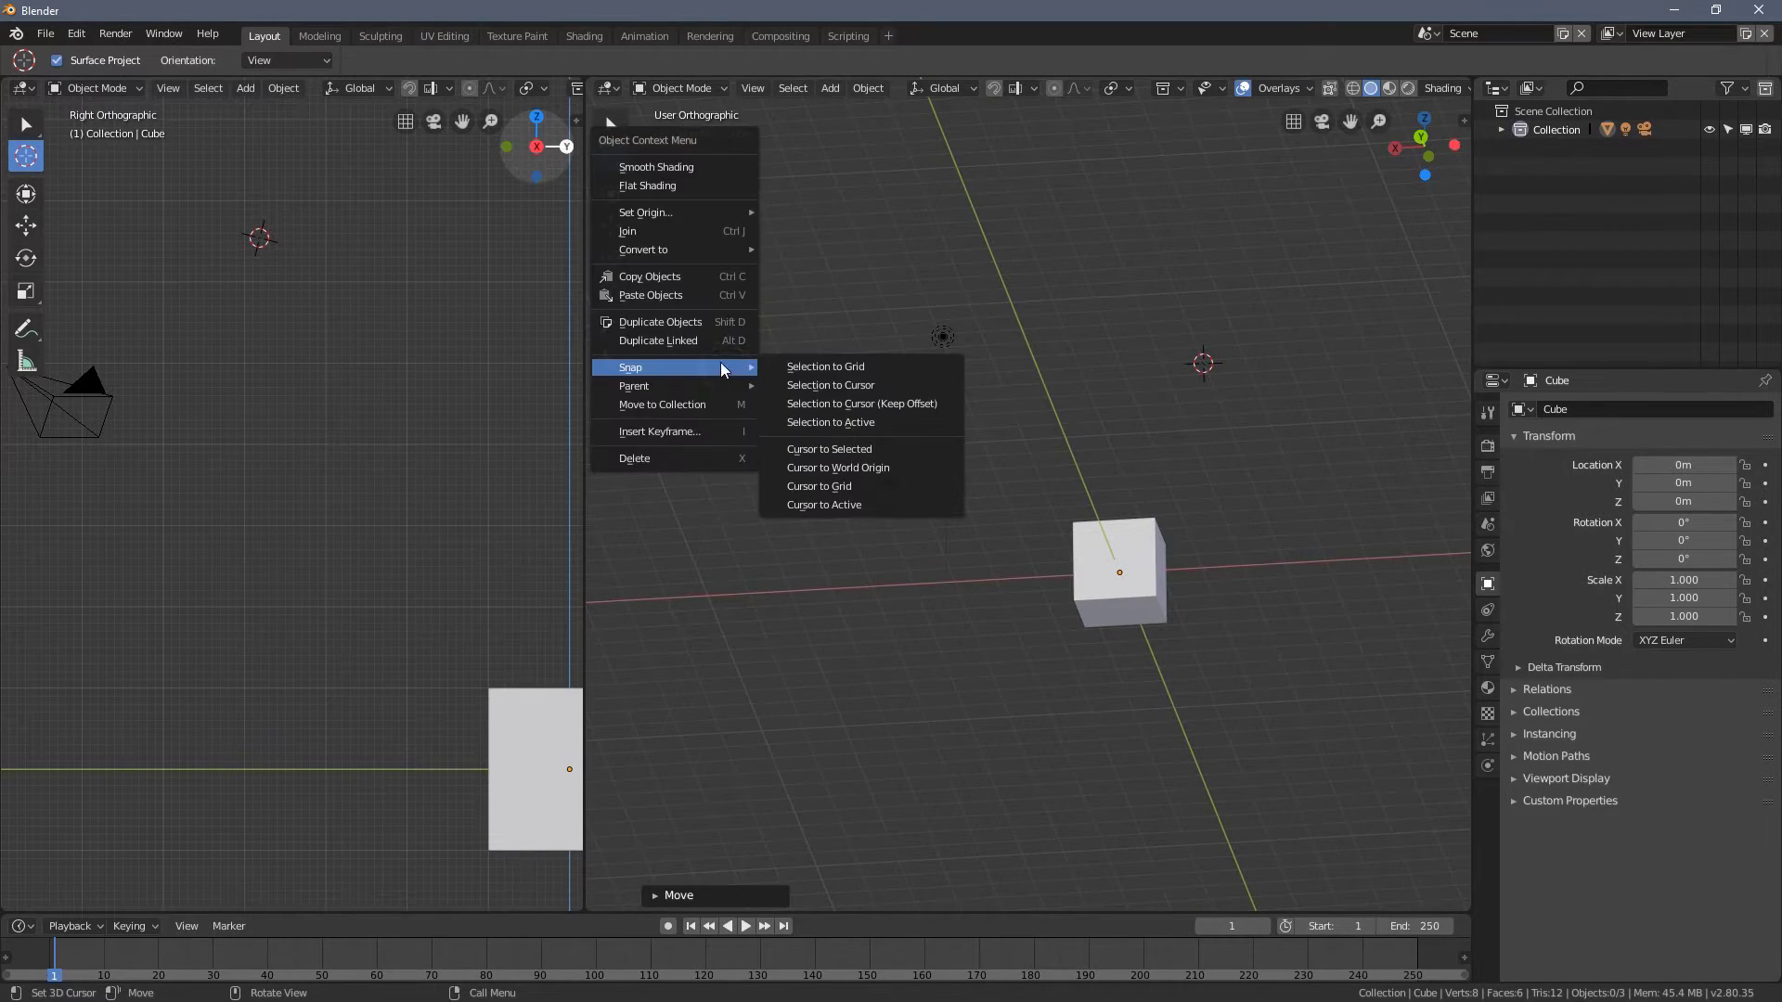
pyautogui.click(876, 487)
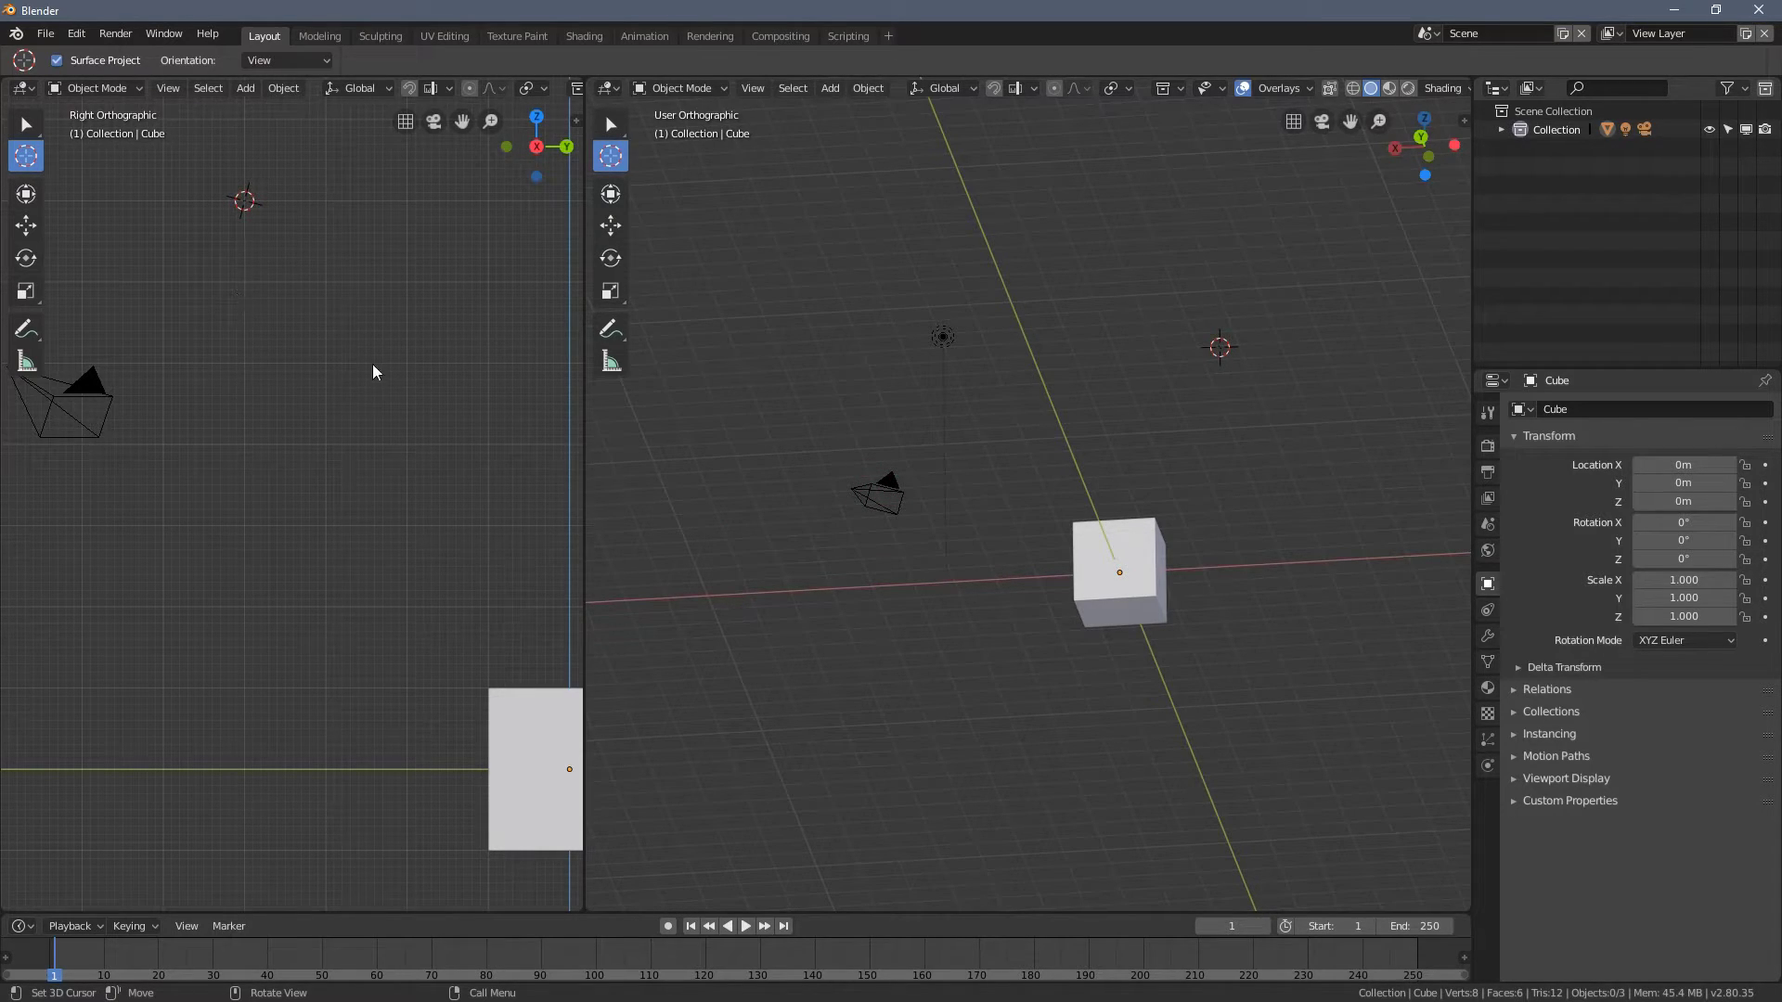
pyautogui.keyDown('shift'); pyautogui.moveTo(260, 243); pyautogui.dragTo(301, 466, button='middle'); pyautogui.keyUp('shift')
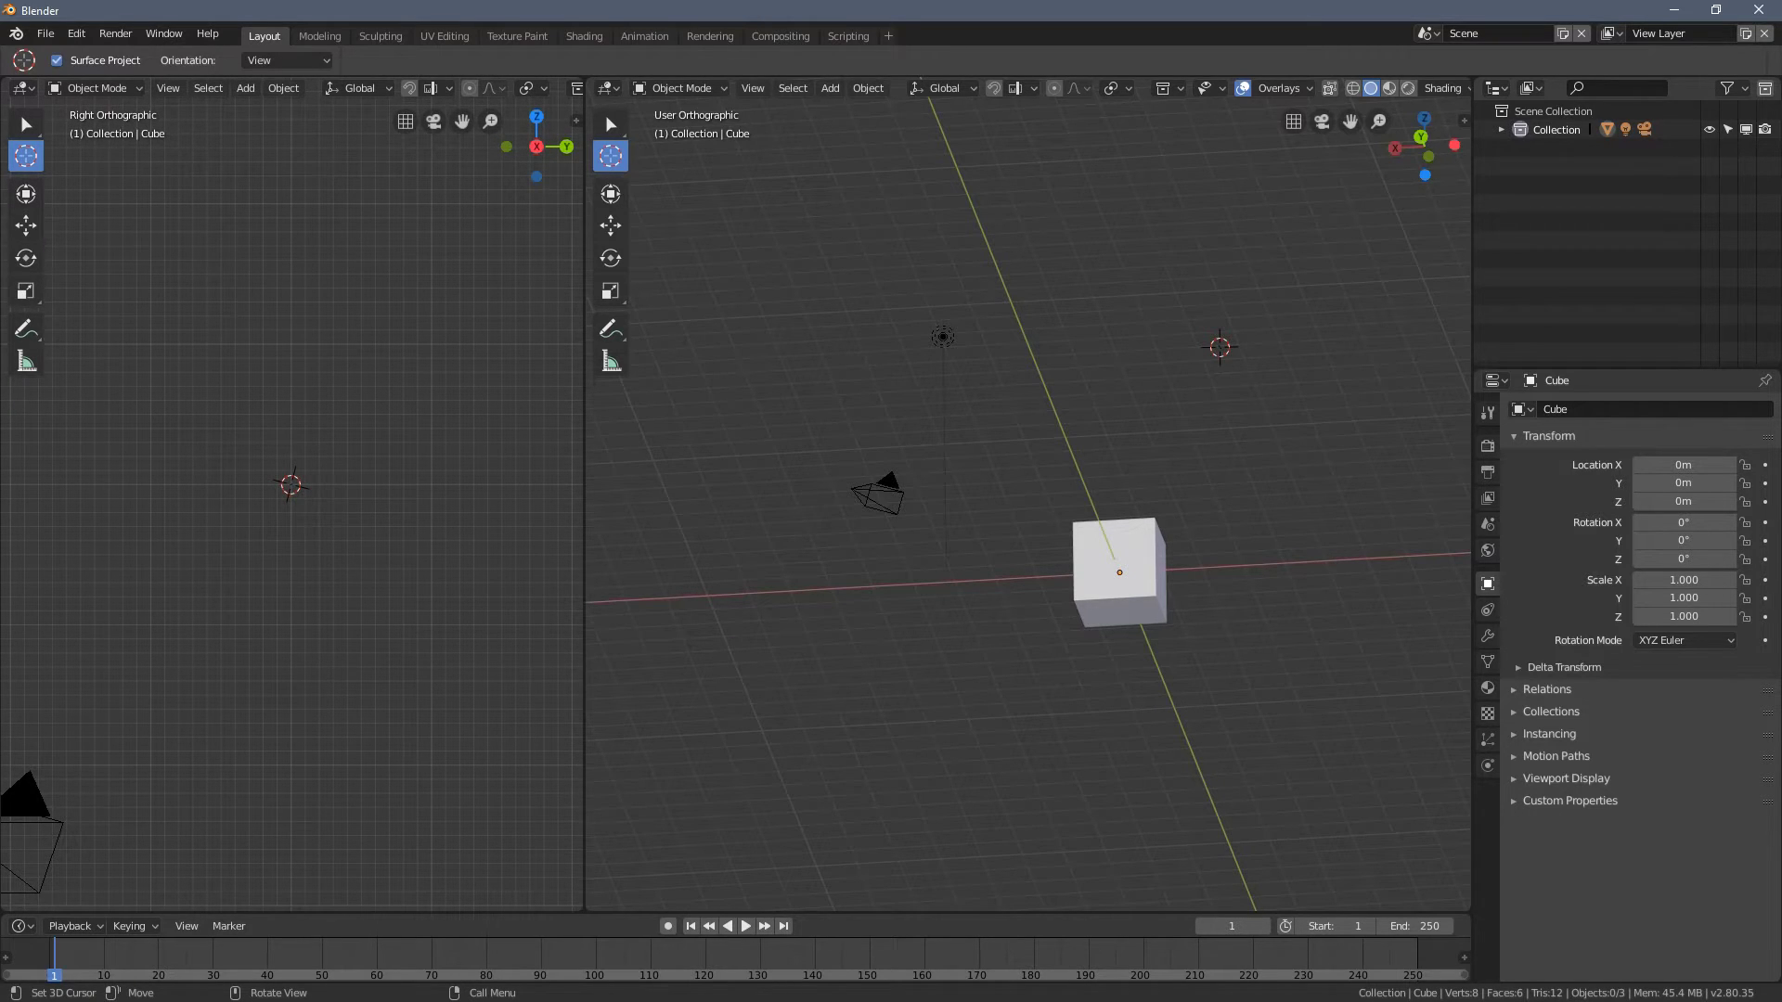
# - Place the 3D cursor in the empty space just above the light
pyautogui.moveTo(716, 322); pyautogui.dragTo(806, 446, button='middle')
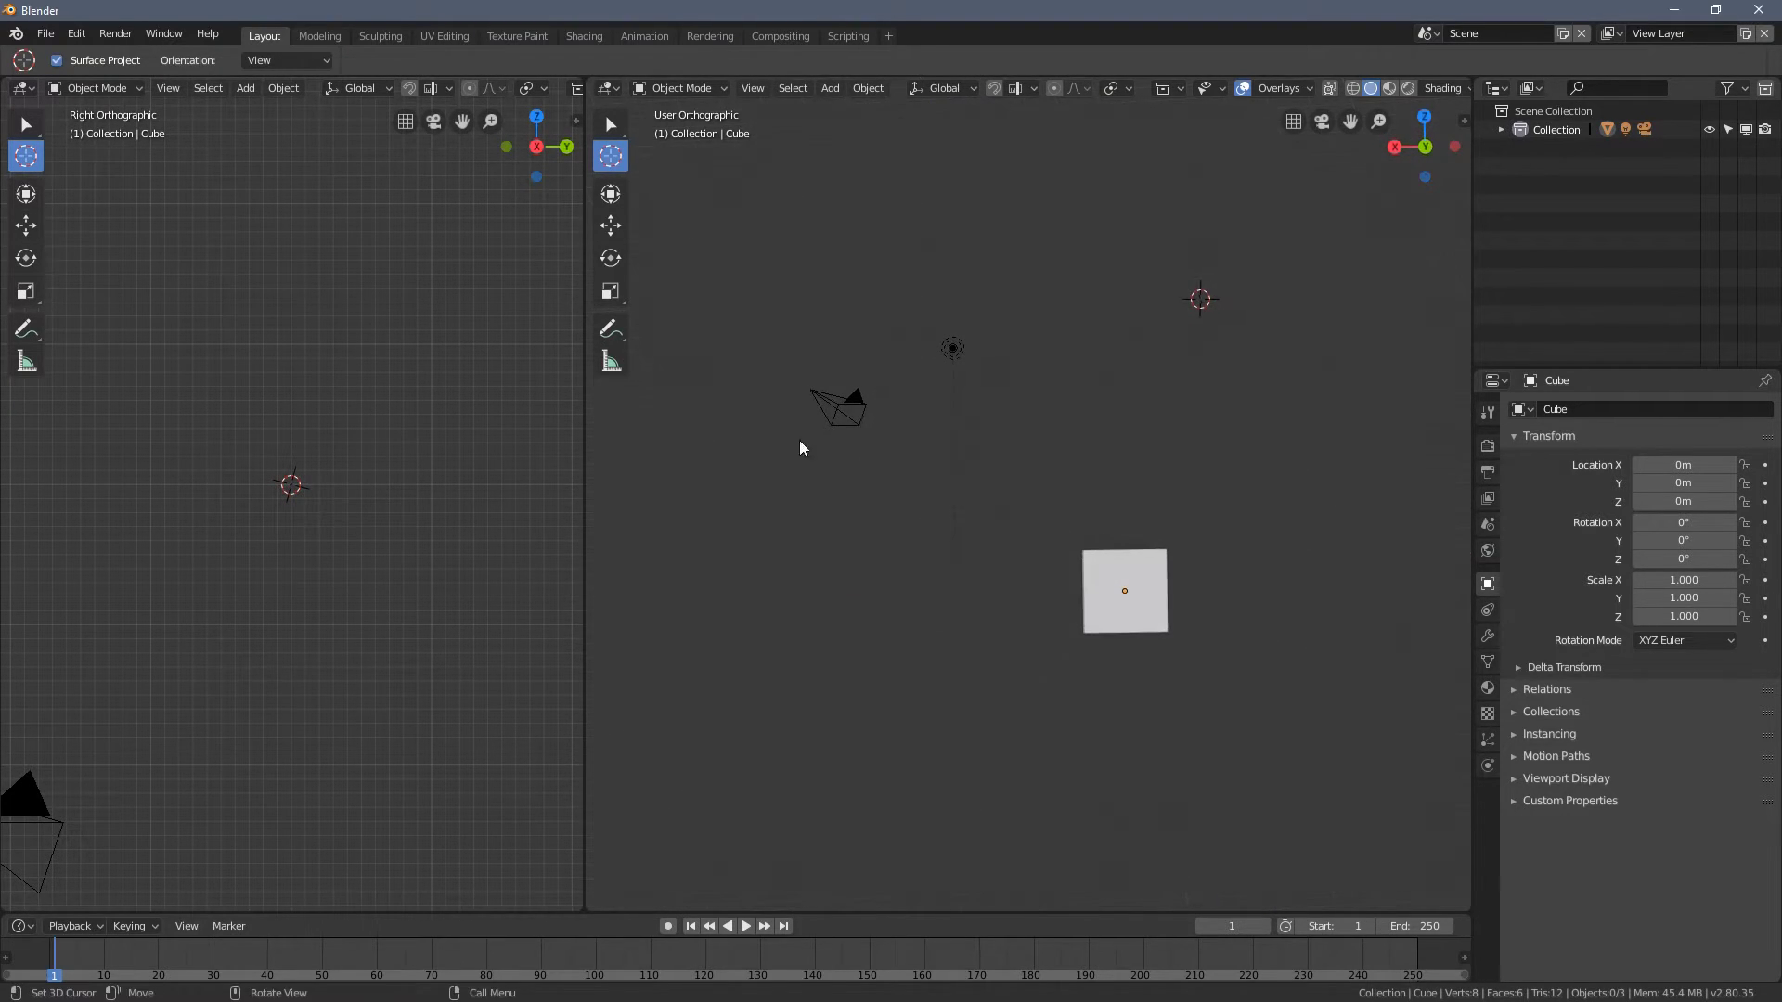
pyautogui.click(842, 401)
pyautogui.moveTo(847, 271); pyautogui.dragTo(935, 248)
# - Return to the Select tool and delete the camera and the light together
pyautogui.press('w')
pyautogui.click(840, 406)
pyautogui.keyDown('shift'); pyautogui.click(949, 351); pyautogui.keyUp('shift')
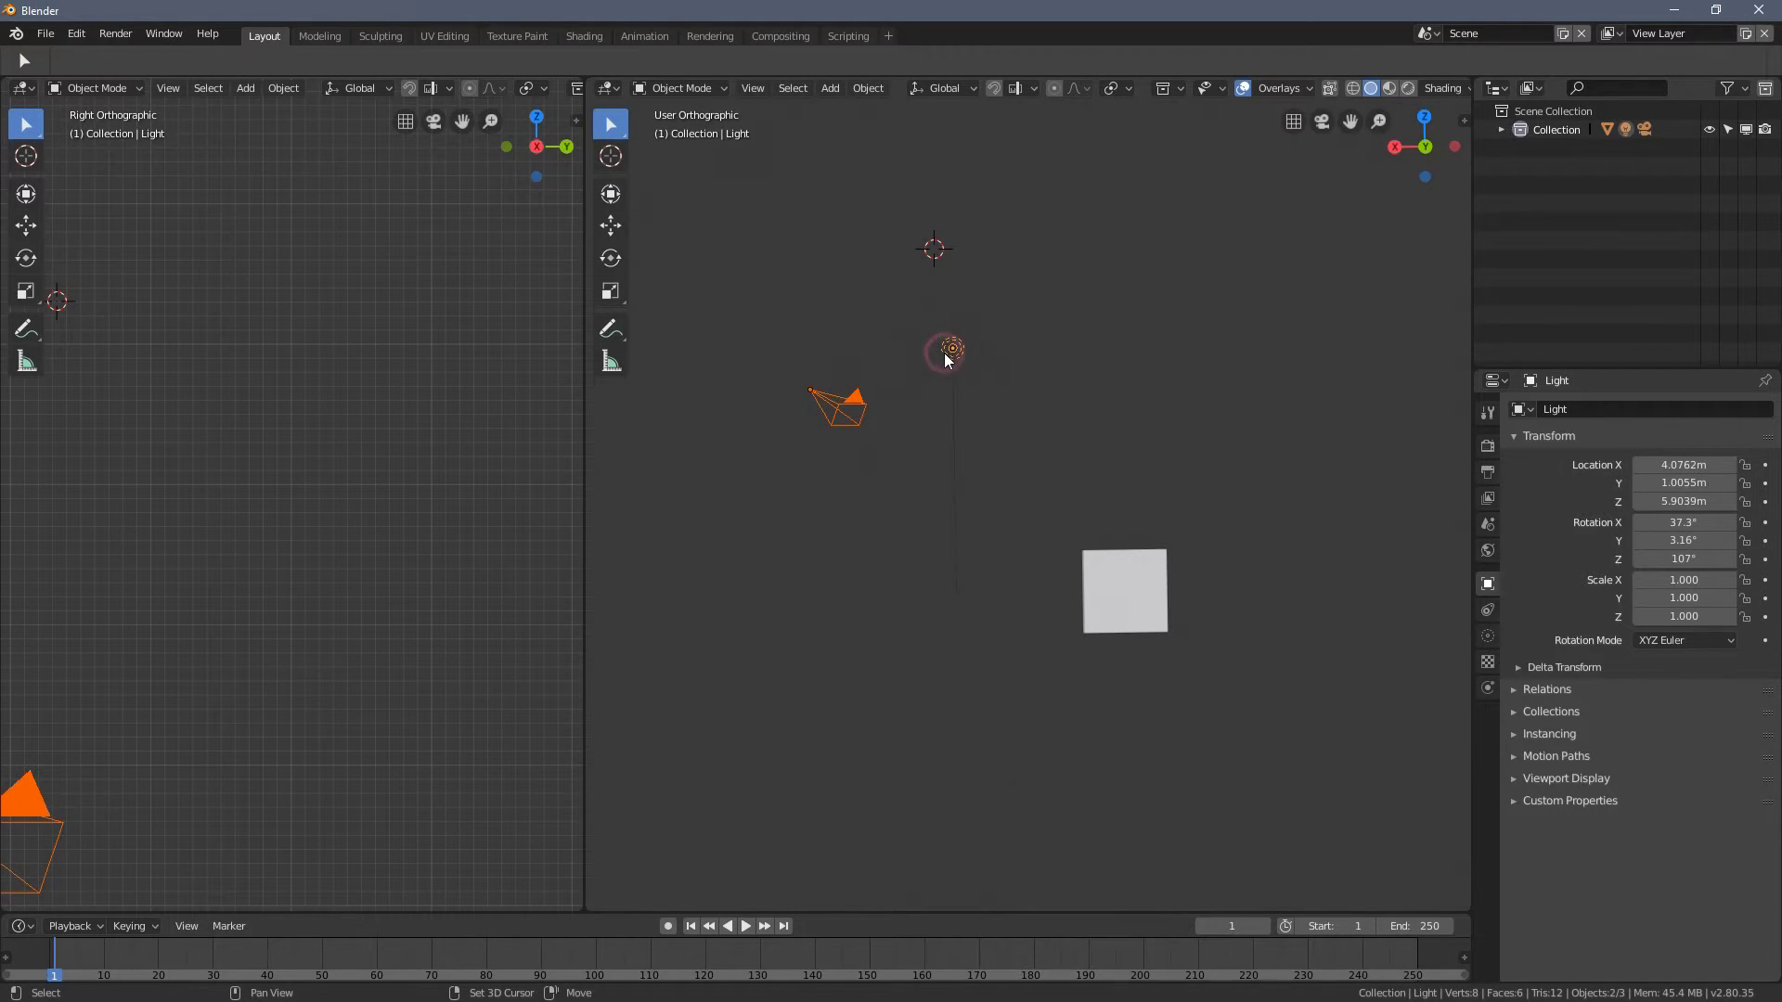
pyautogui.press('x')
pyautogui.click(935, 358)
# - Duplicate the cube four times, spreading the copies around the original at different positions
pyautogui.moveTo(934, 358); pyautogui.dragTo(1071, 602, button='middle')
pyautogui.click(1099, 582)
pyautogui.scroll(-3, 1097, 588)
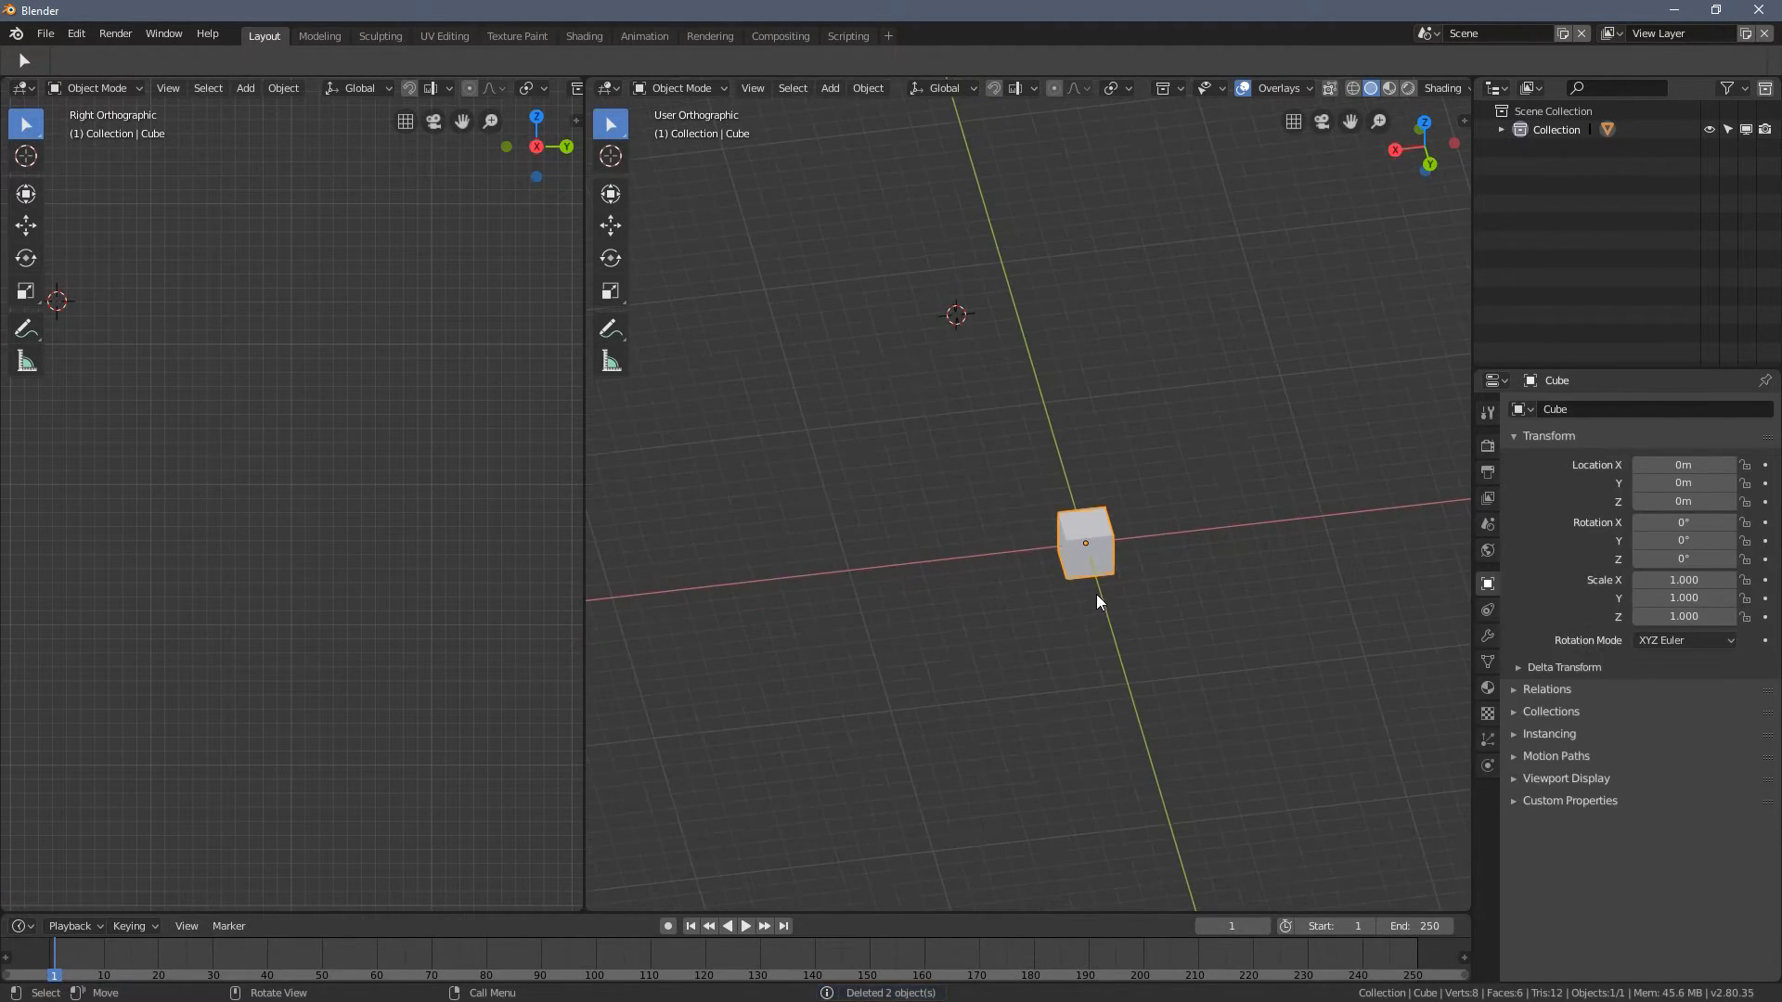
pyautogui.hotkey('shift', 'd')
pyautogui.click(962, 562)
pyautogui.hotkey('shift', 'd')
pyautogui.click(1063, 477)
pyautogui.hotkey('shift', 'd')
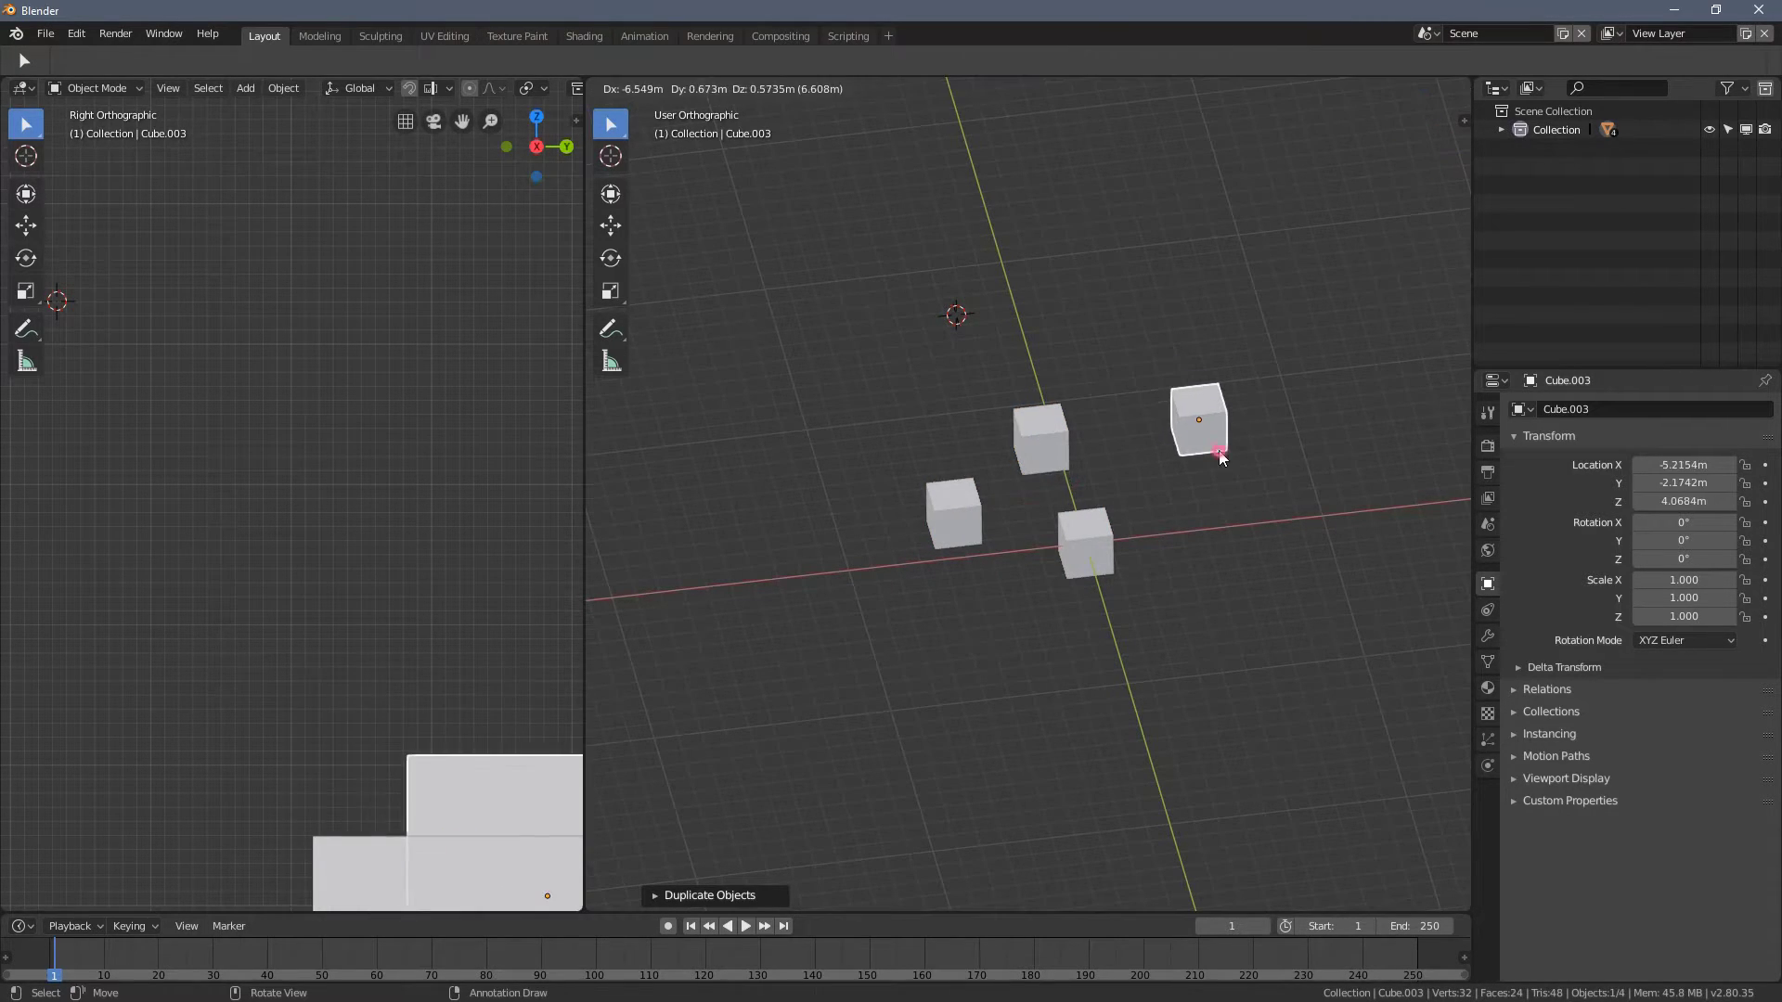
pyautogui.click(1222, 454)
pyautogui.hotkey('shift', 'd')
pyautogui.click(1279, 590)
pyautogui.moveTo(1279, 591); pyautogui.dragTo(1193, 581, button='middle')
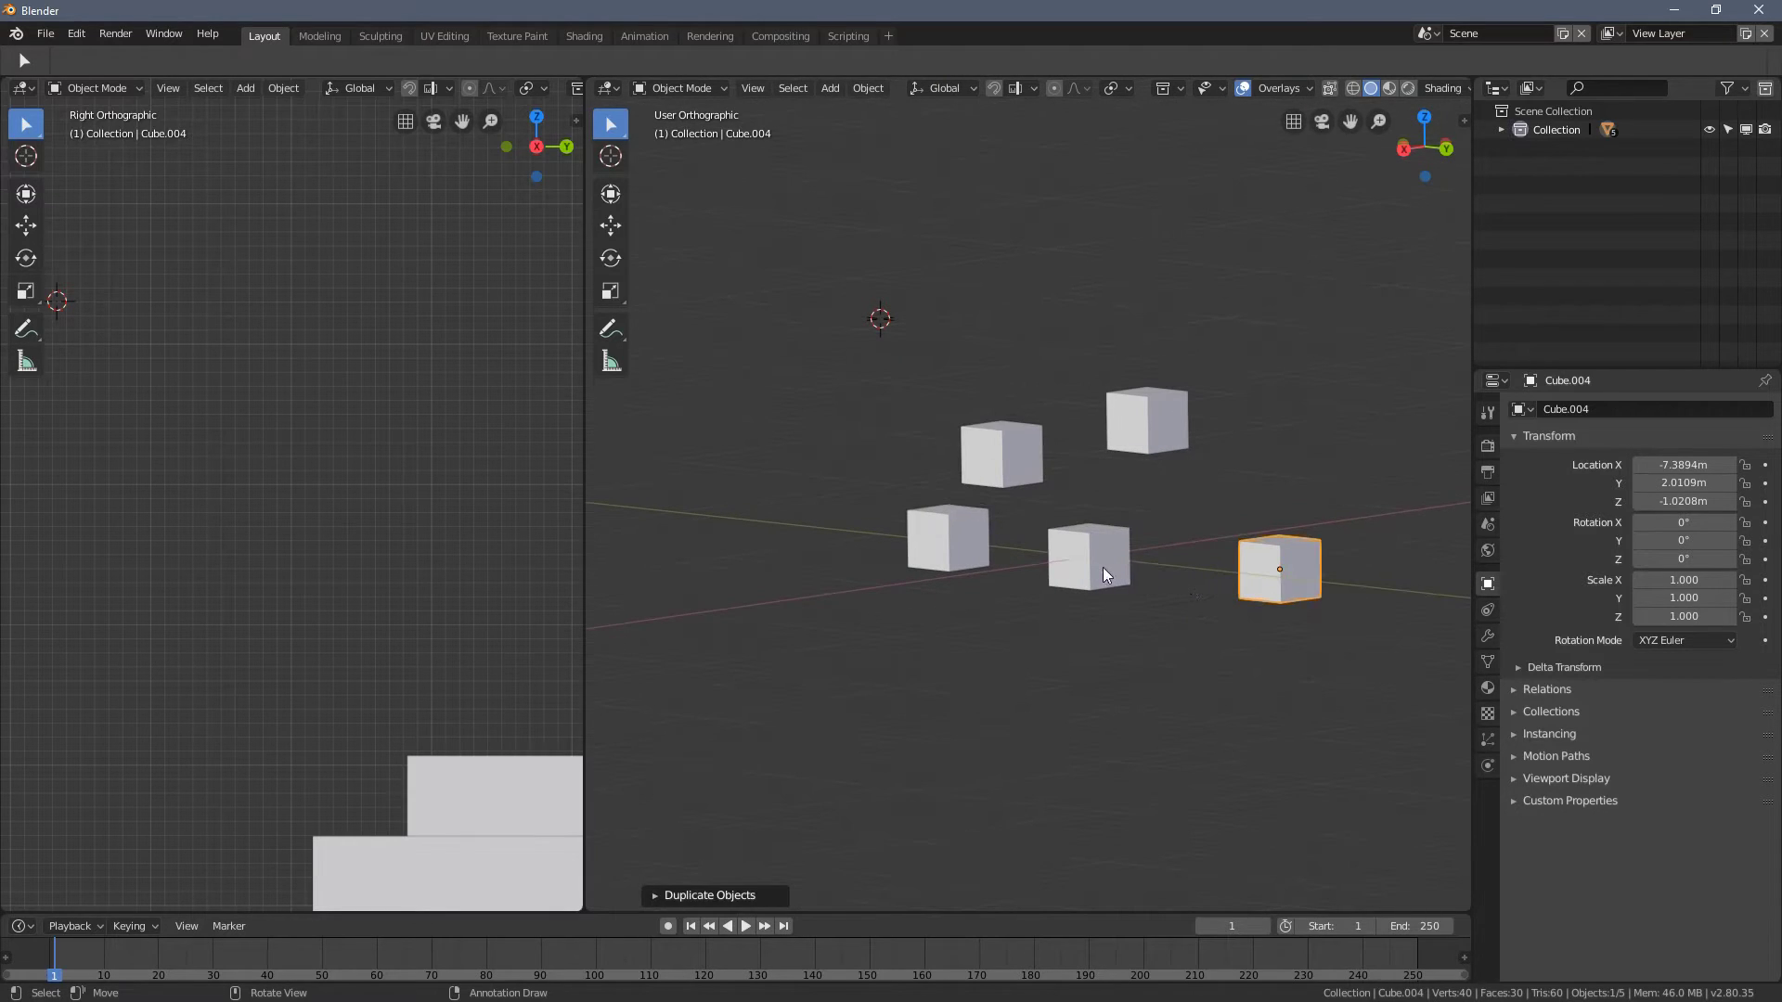
# - Switch the User Orthographic viewport to wireframe shading and select all five cubes, making Cube.003 the active object
pyautogui.press('z')
pyautogui.click(889, 370)
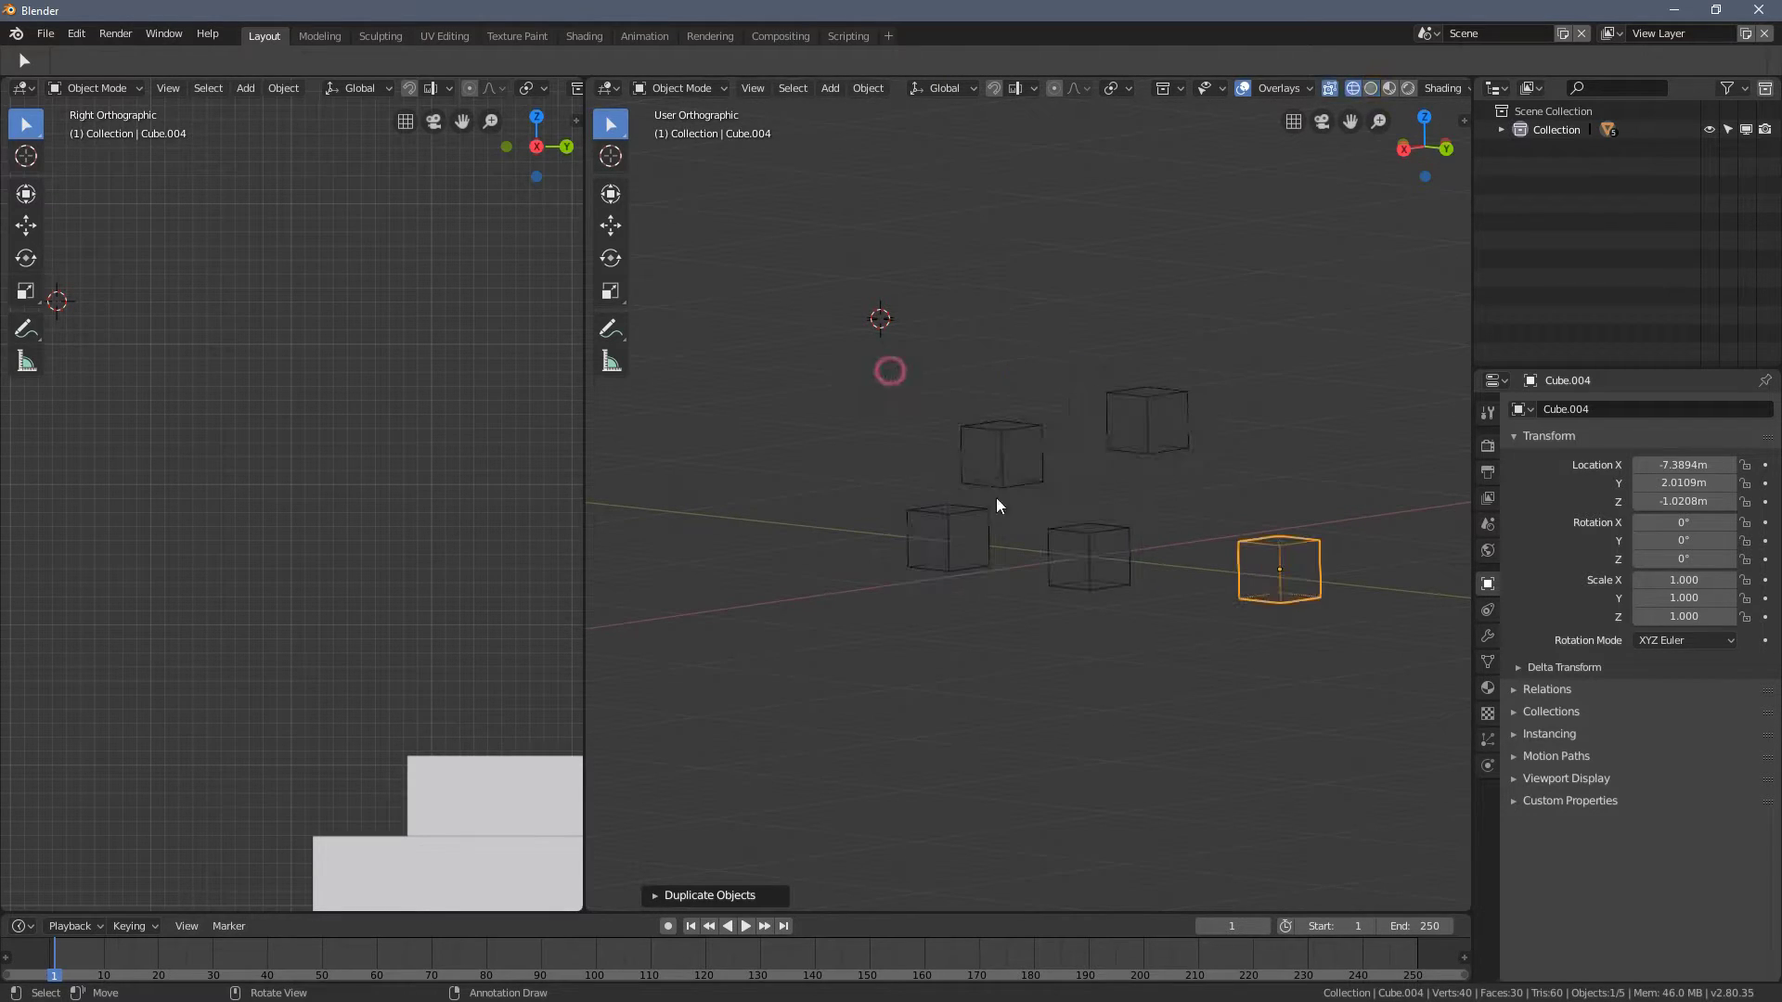
pyautogui.keyDown('shift'); pyautogui.click(1116, 540); pyautogui.keyUp('shift')
pyautogui.keyDown('shift'); pyautogui.click(1017, 442); pyautogui.keyUp('shift')
pyautogui.keyDown('shift'); pyautogui.click(959, 508); pyautogui.keyUp('shift')
pyautogui.keyDown('shift'); pyautogui.click(1154, 409); pyautogui.keyUp('shift')
pyautogui.moveTo(1133, 509); pyautogui.dragTo(1156, 425, button='middle')
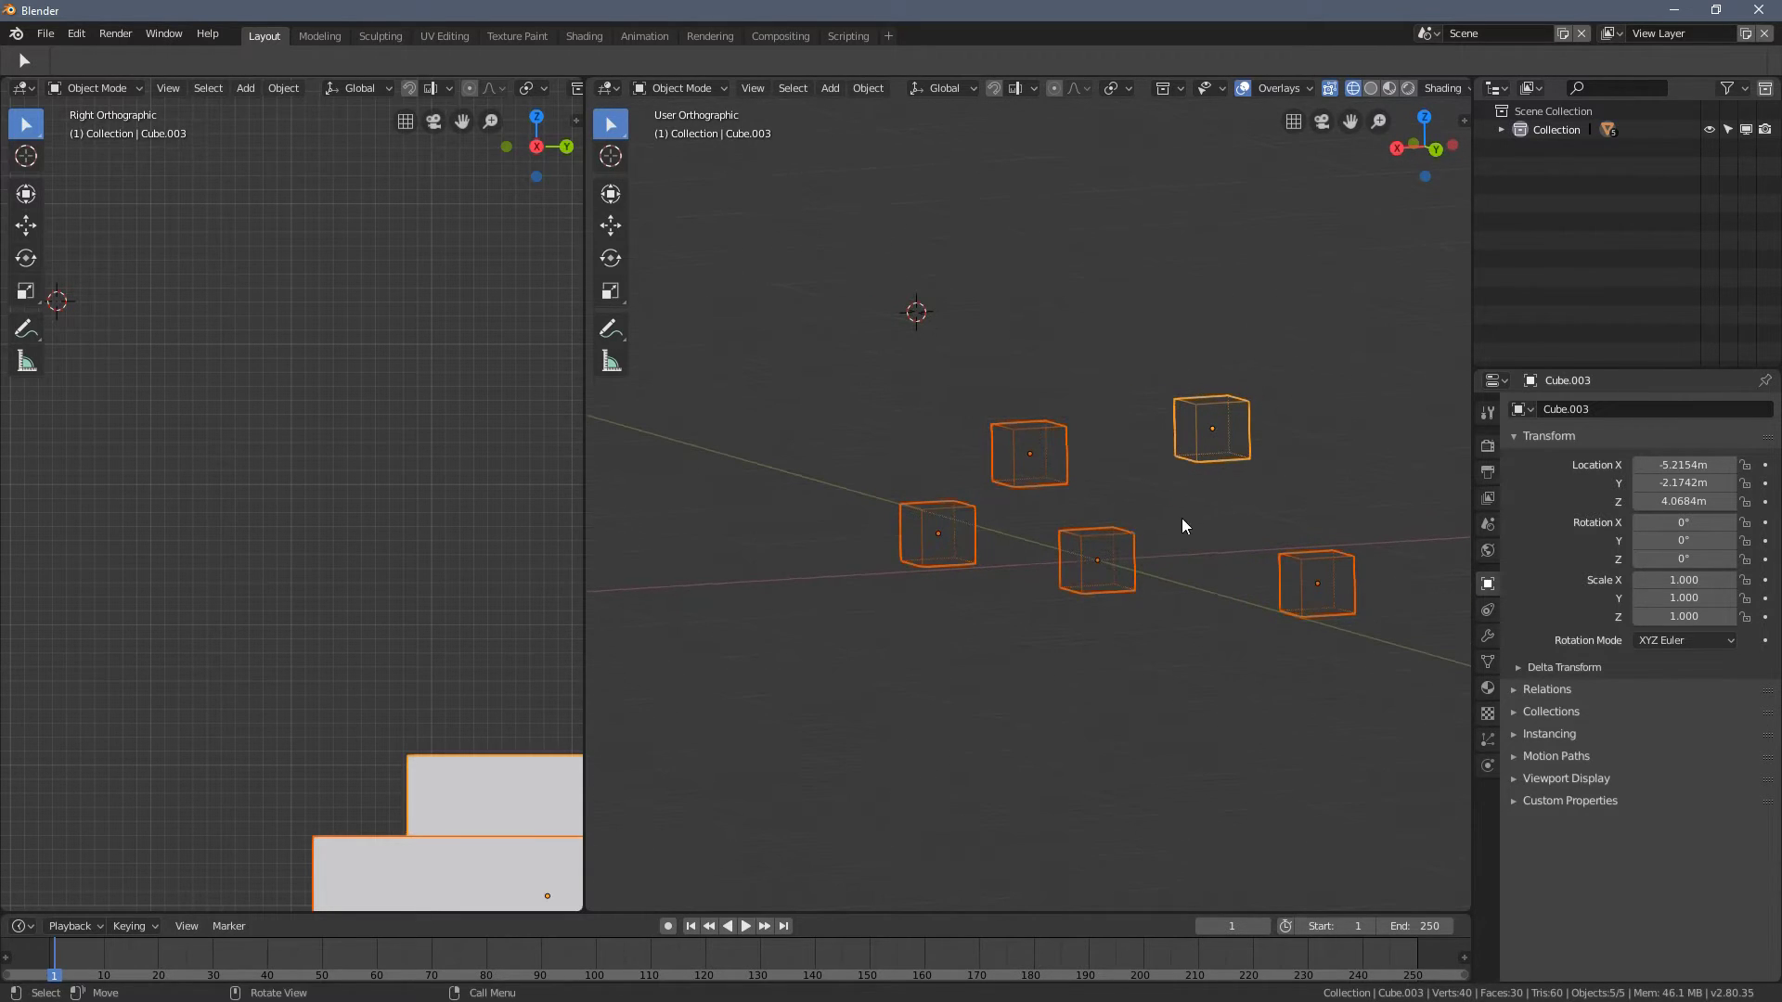
# - Snap the 3D cursor to the active cube, Cube.003, using Cursor to Active
pyautogui.moveTo(1183, 519); pyautogui.dragTo(1109, 555, button='middle')
pyautogui.scroll(2, 1136, 509)
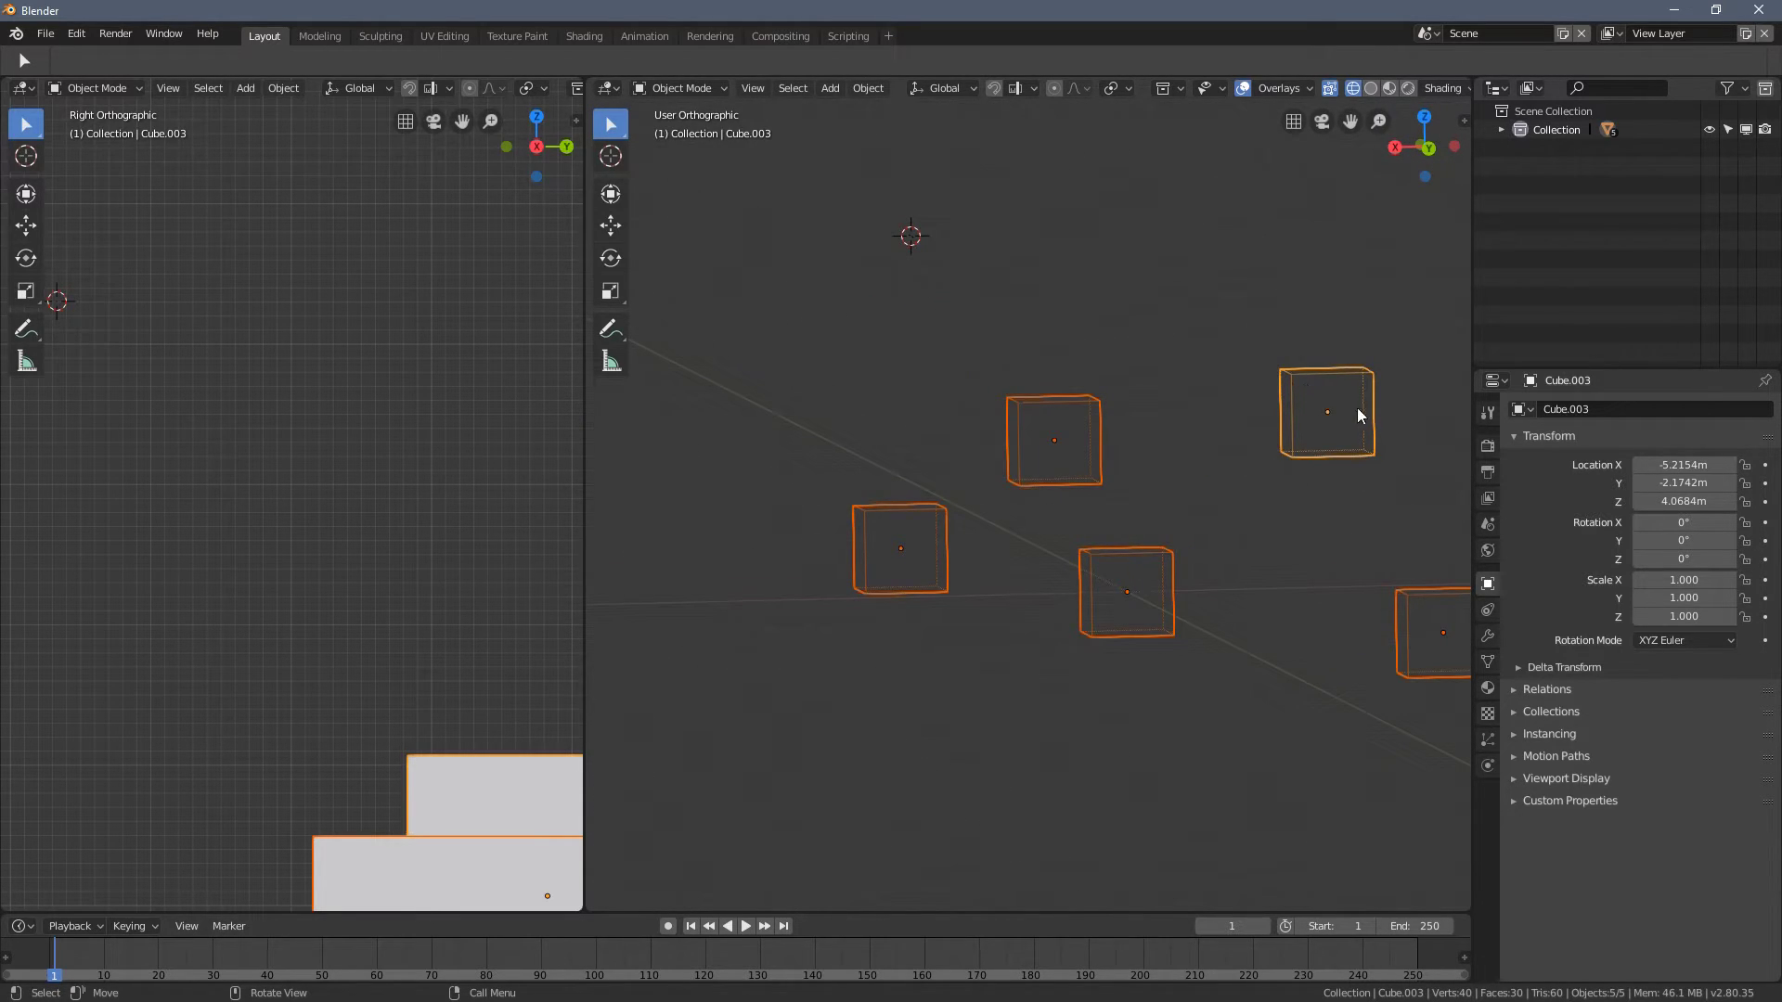
pyautogui.keyDown('shift'); pyautogui.moveTo(1307, 373); pyautogui.dragTo(1212, 387, button='middle'); pyautogui.keyUp('shift')
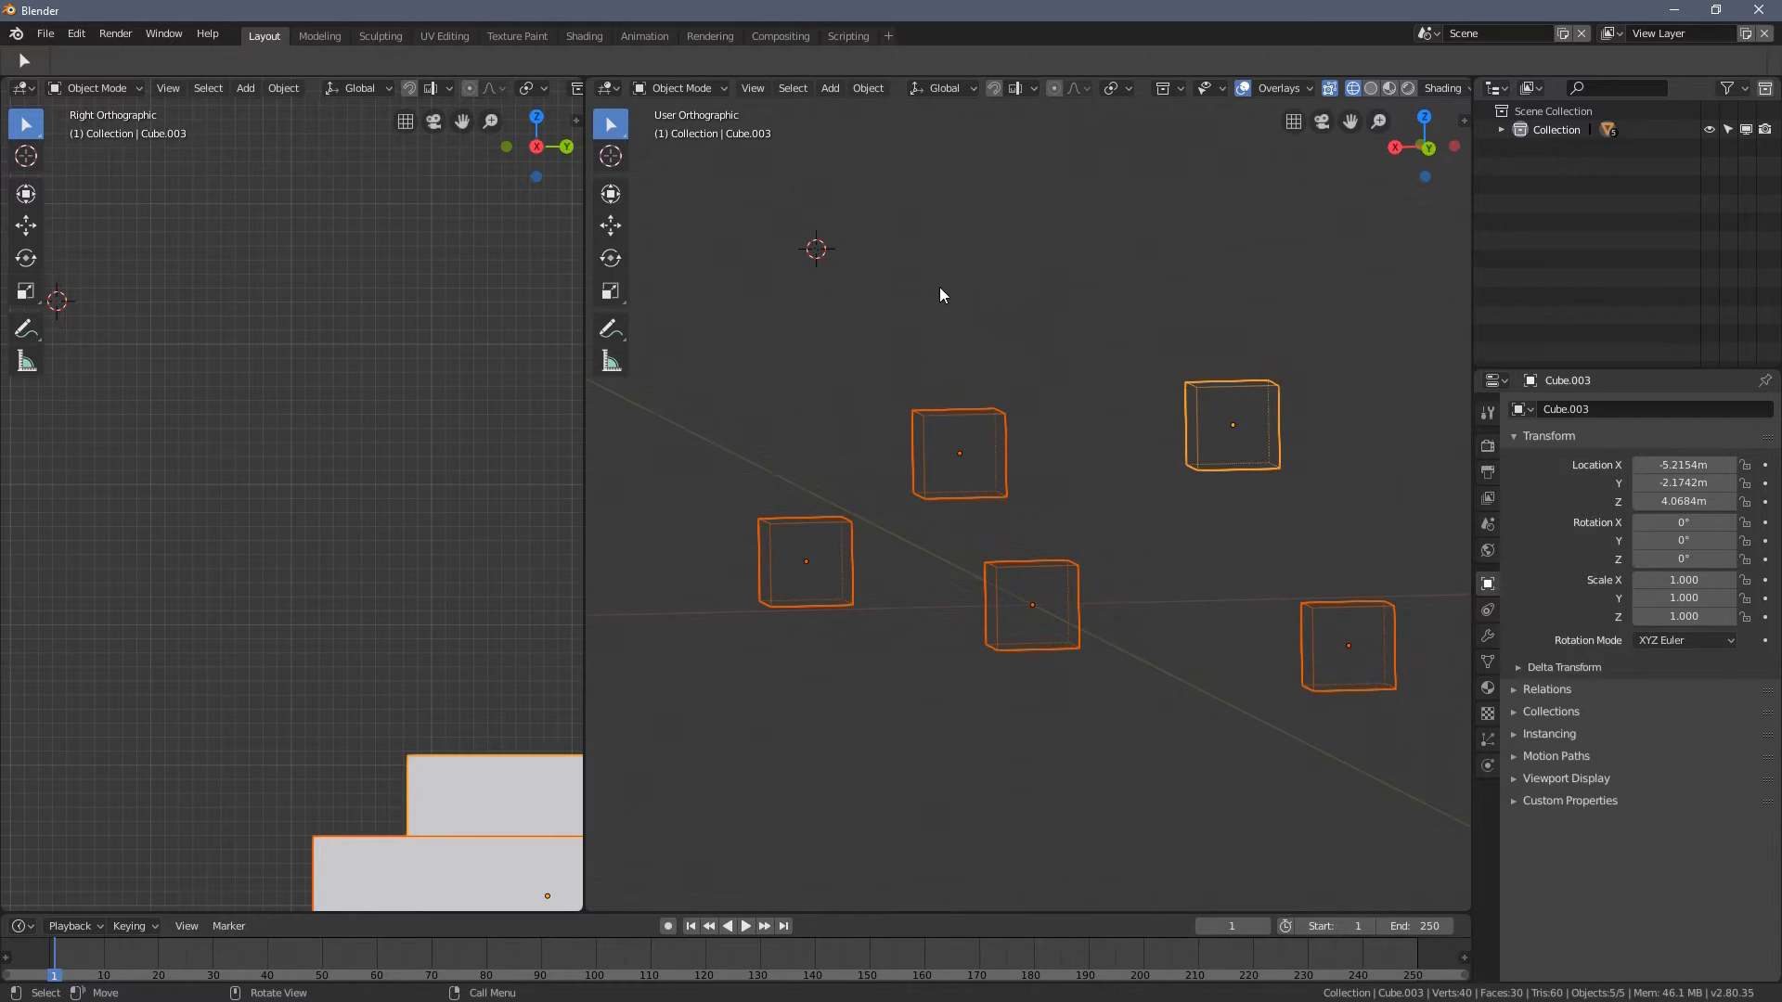
pyautogui.rightClick(893, 318)
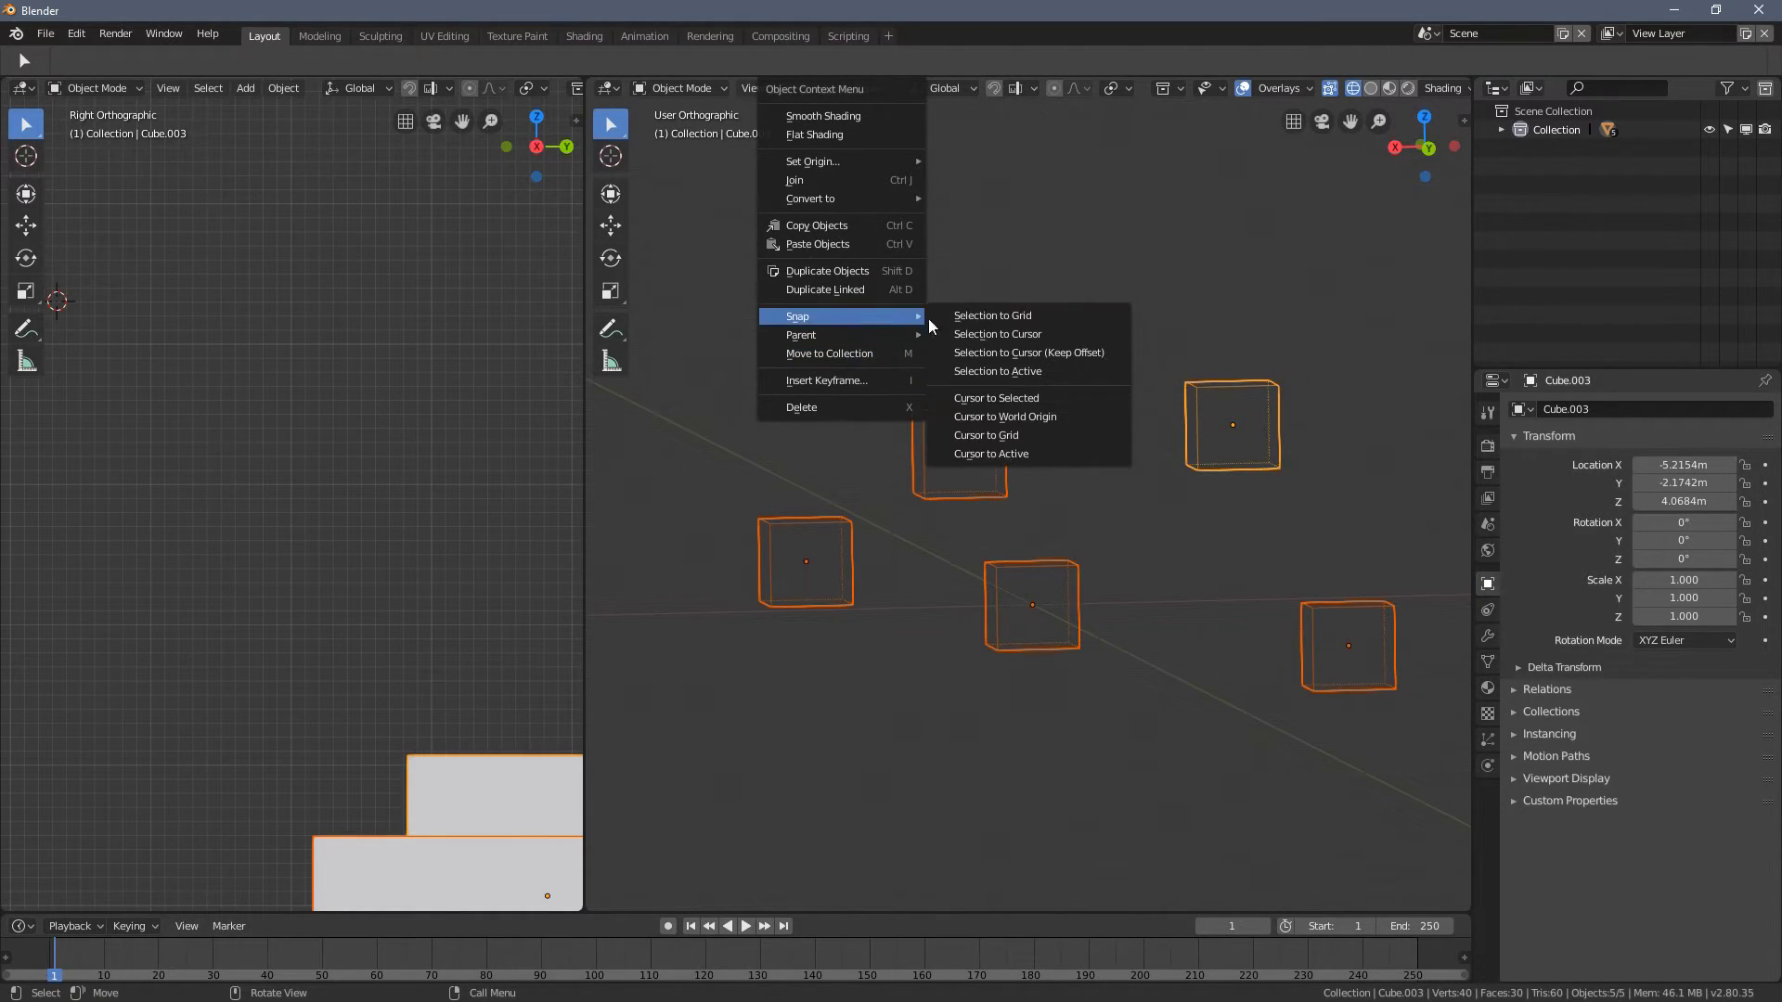
pyautogui.click(1033, 453)
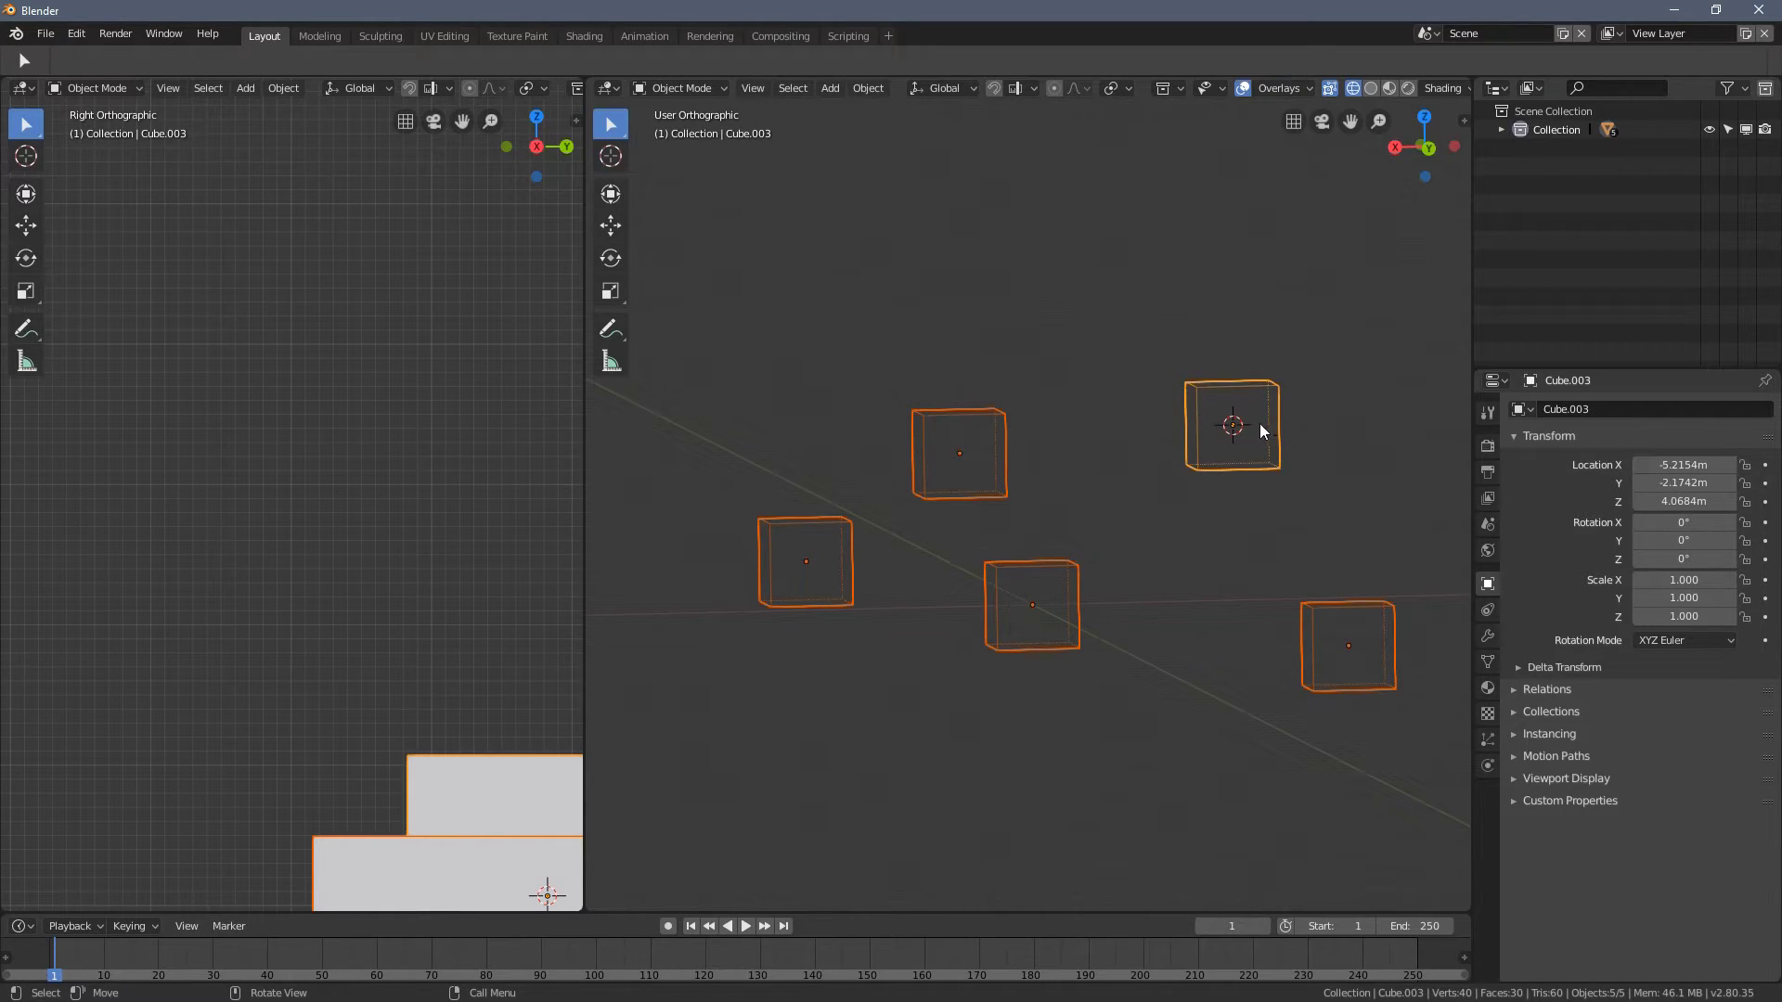
# - Make the original cube at the world origin the active object and snap the 3D cursor to it
pyautogui.keyDown('shift'); pyautogui.click(994, 422); pyautogui.keyUp('shift')
pyautogui.keyDown('shift'); pyautogui.click(1042, 628); pyautogui.keyUp('shift')
pyautogui.rightClick(1026, 309)
pyautogui.moveTo(1026, 310)
pyautogui.click(1172, 449)
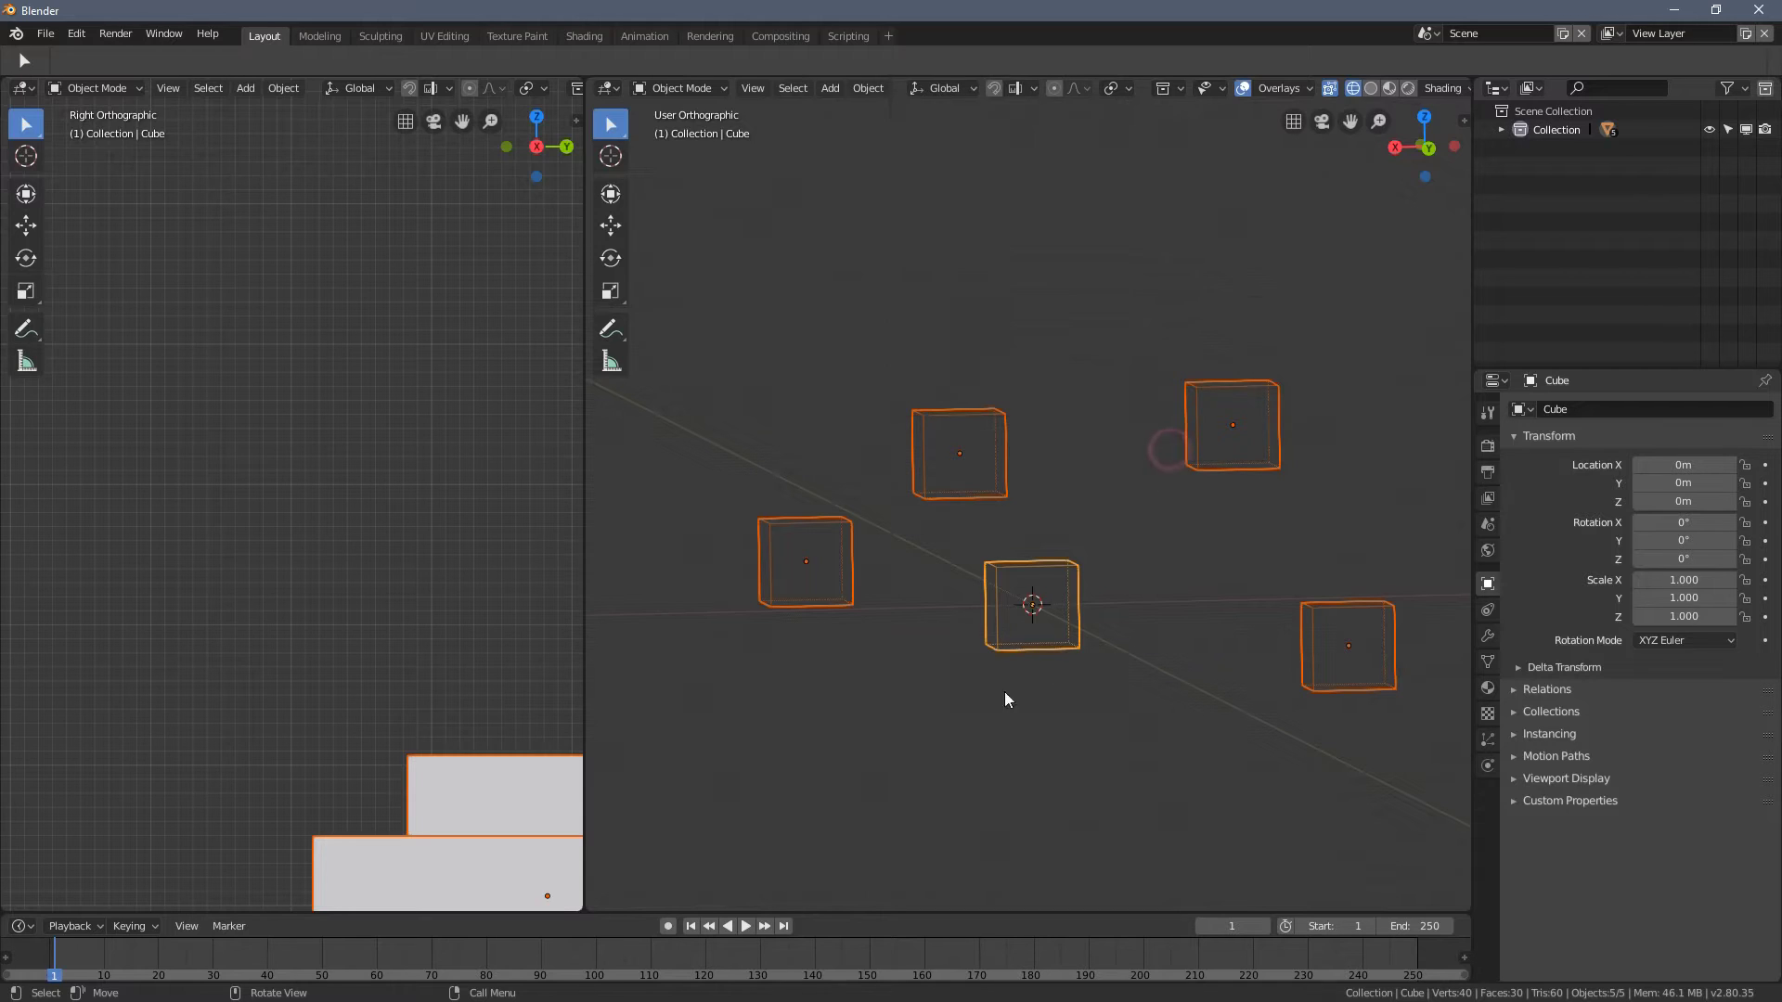
pyautogui.rightClick(857, 748)
pyautogui.moveTo(857, 748)
pyautogui.click(982, 876)
pyautogui.rightClick(943, 227)
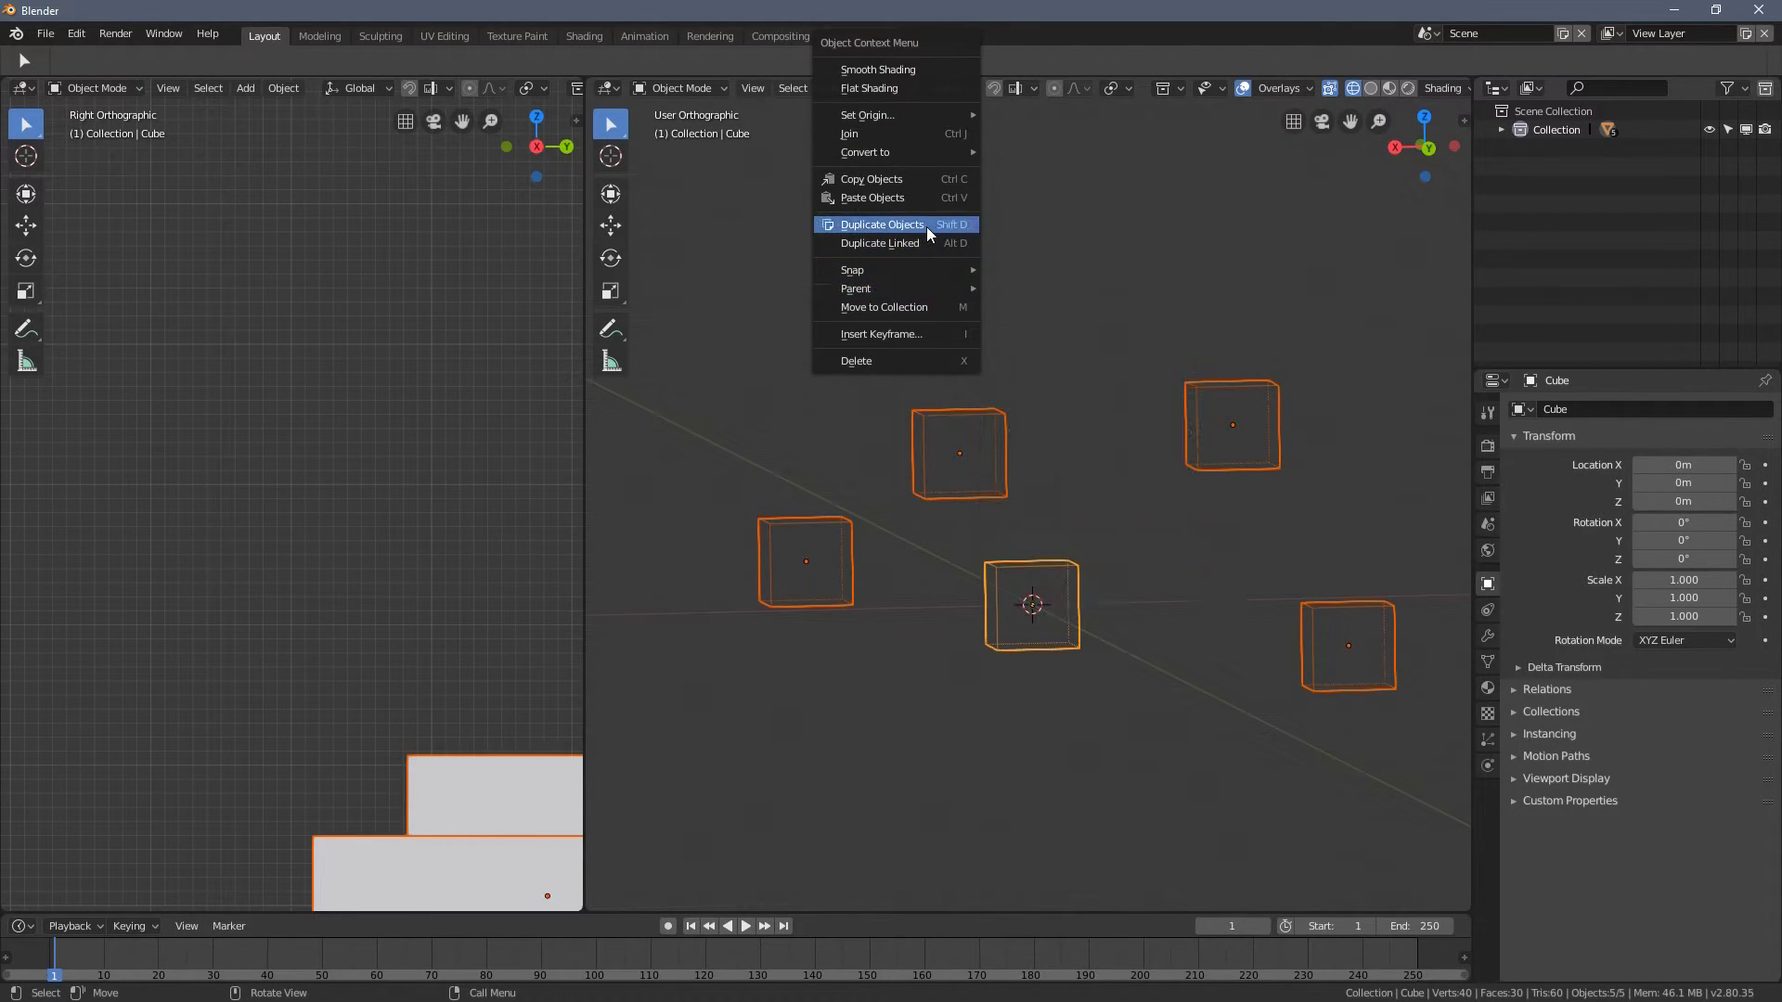
pyautogui.moveTo(914, 271)
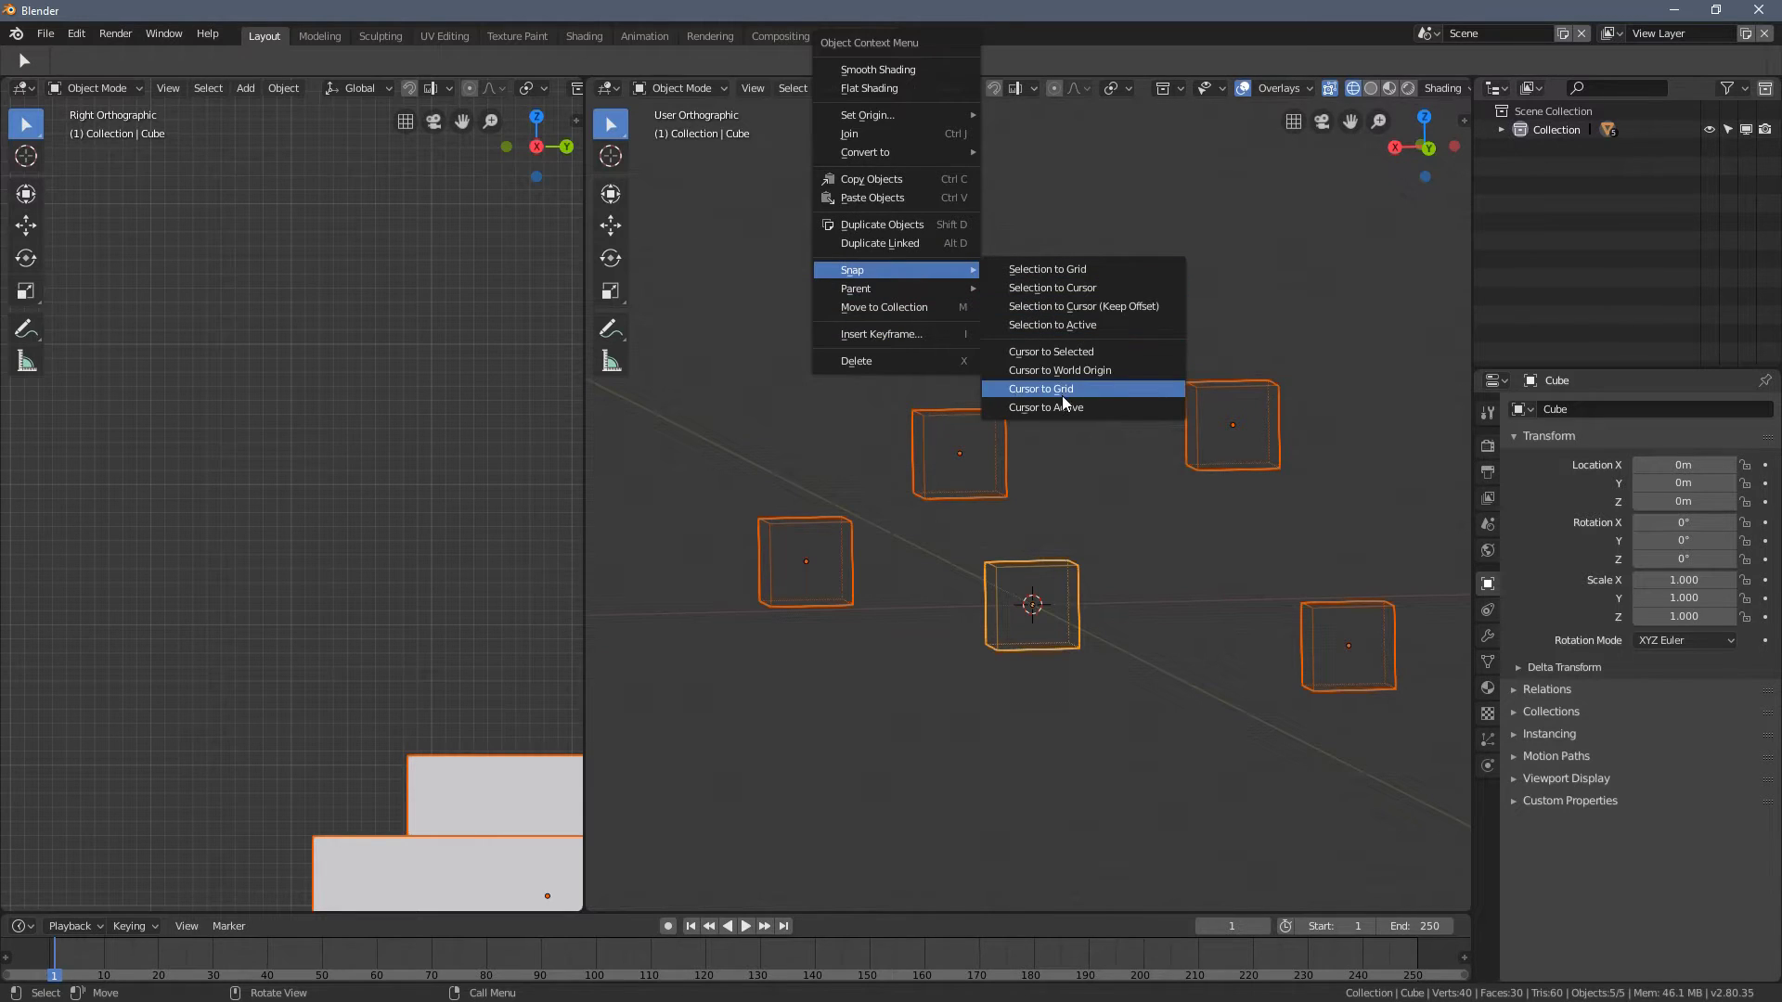
pyautogui.click(1058, 407)
# - Make Cube.002 the active object among the selected cubes and snap the 3D cursor to it
pyautogui.keyDown('shift'); pyautogui.click(932, 429); pyautogui.keyUp('shift')
pyautogui.rightClick(919, 280)
pyautogui.moveTo(897, 281)
pyautogui.click(1017, 410)
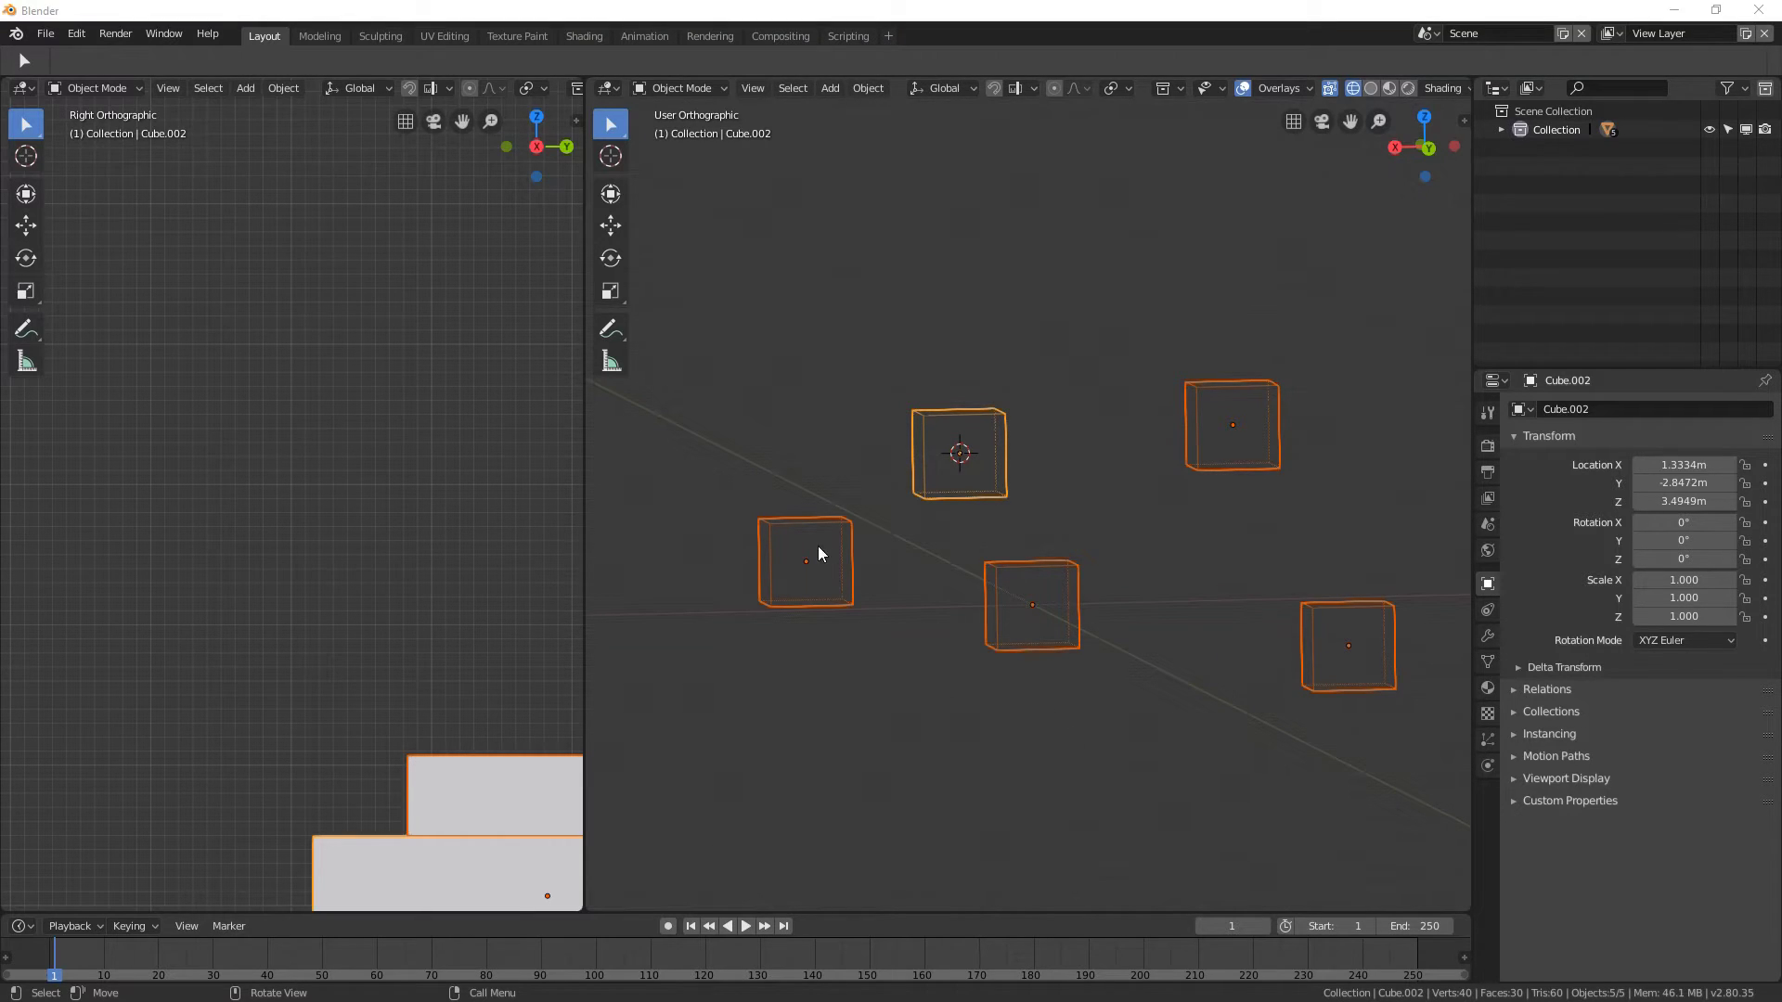
# - Switch the User Orthographic viewport back to solid shading
pyautogui.moveTo(939, 449)
pyautogui.mouseDown(button='middle')
pyautogui.moveTo(967, 432)
pyautogui.moveTo(921, 461)
pyautogui.mouseUp(button='middle')
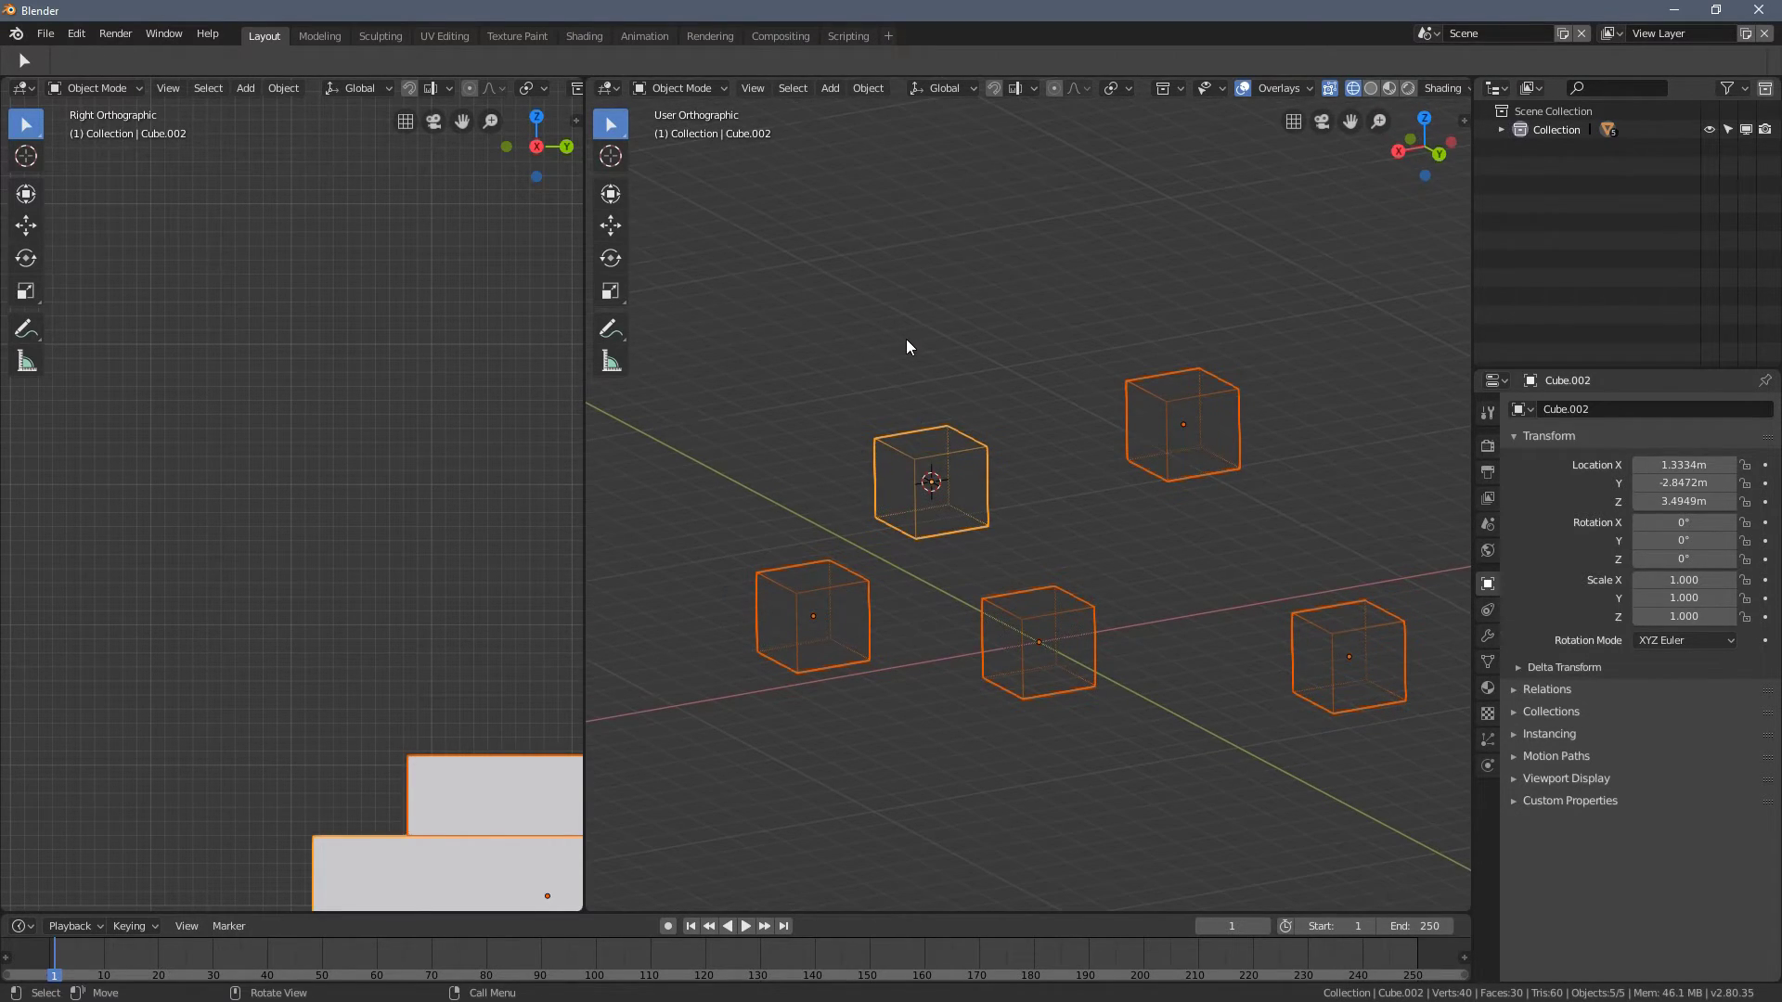
pyautogui.press('z')
pyautogui.click(1007, 311)
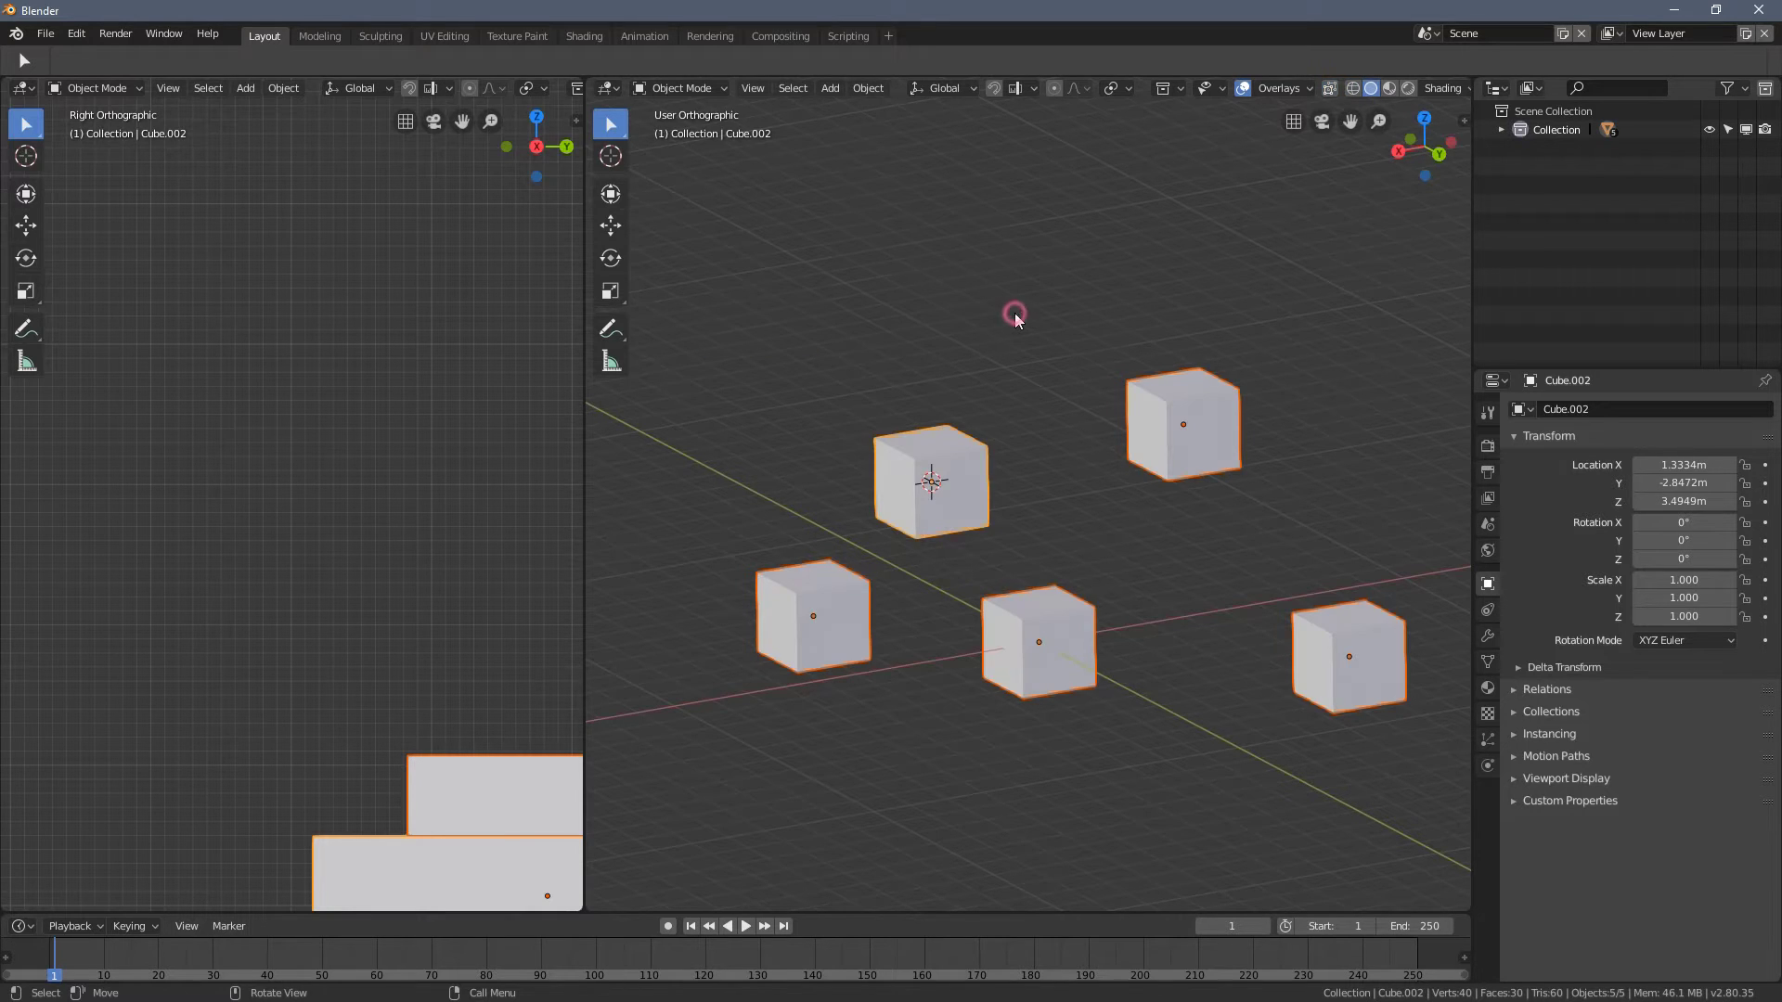
# - Select only Cube.003 ready for moving and close the Right Orthographic viewport to leave a single 3D view
pyautogui.moveTo(1012, 316); pyautogui.dragTo(1073, 557, button='middle')
pyautogui.scroll(1, 1030, 505)
pyautogui.moveTo(975, 409); pyautogui.dragTo(1009, 385, button='middle')
pyautogui.rightClick(1024, 310)
pyautogui.click(1058, 369)
pyautogui.scroll(-5, 1049, 427)
pyautogui.scroll(3, 1028, 444)
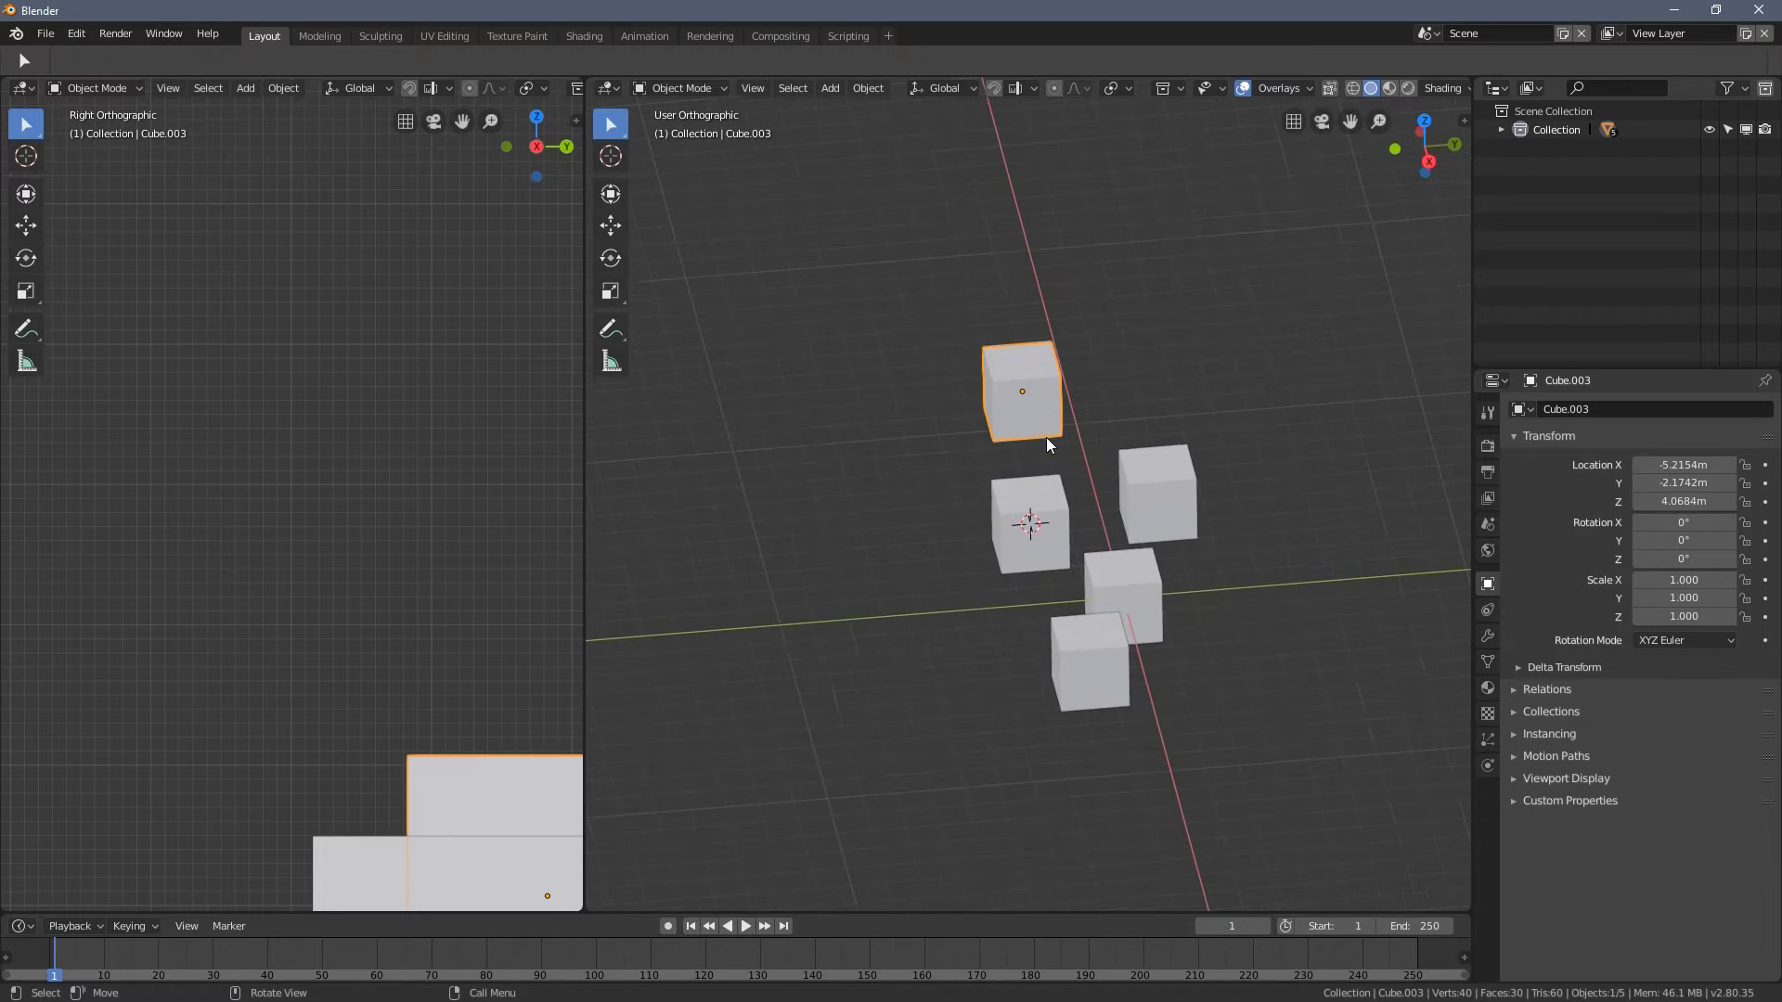
pyautogui.click(605, 230)
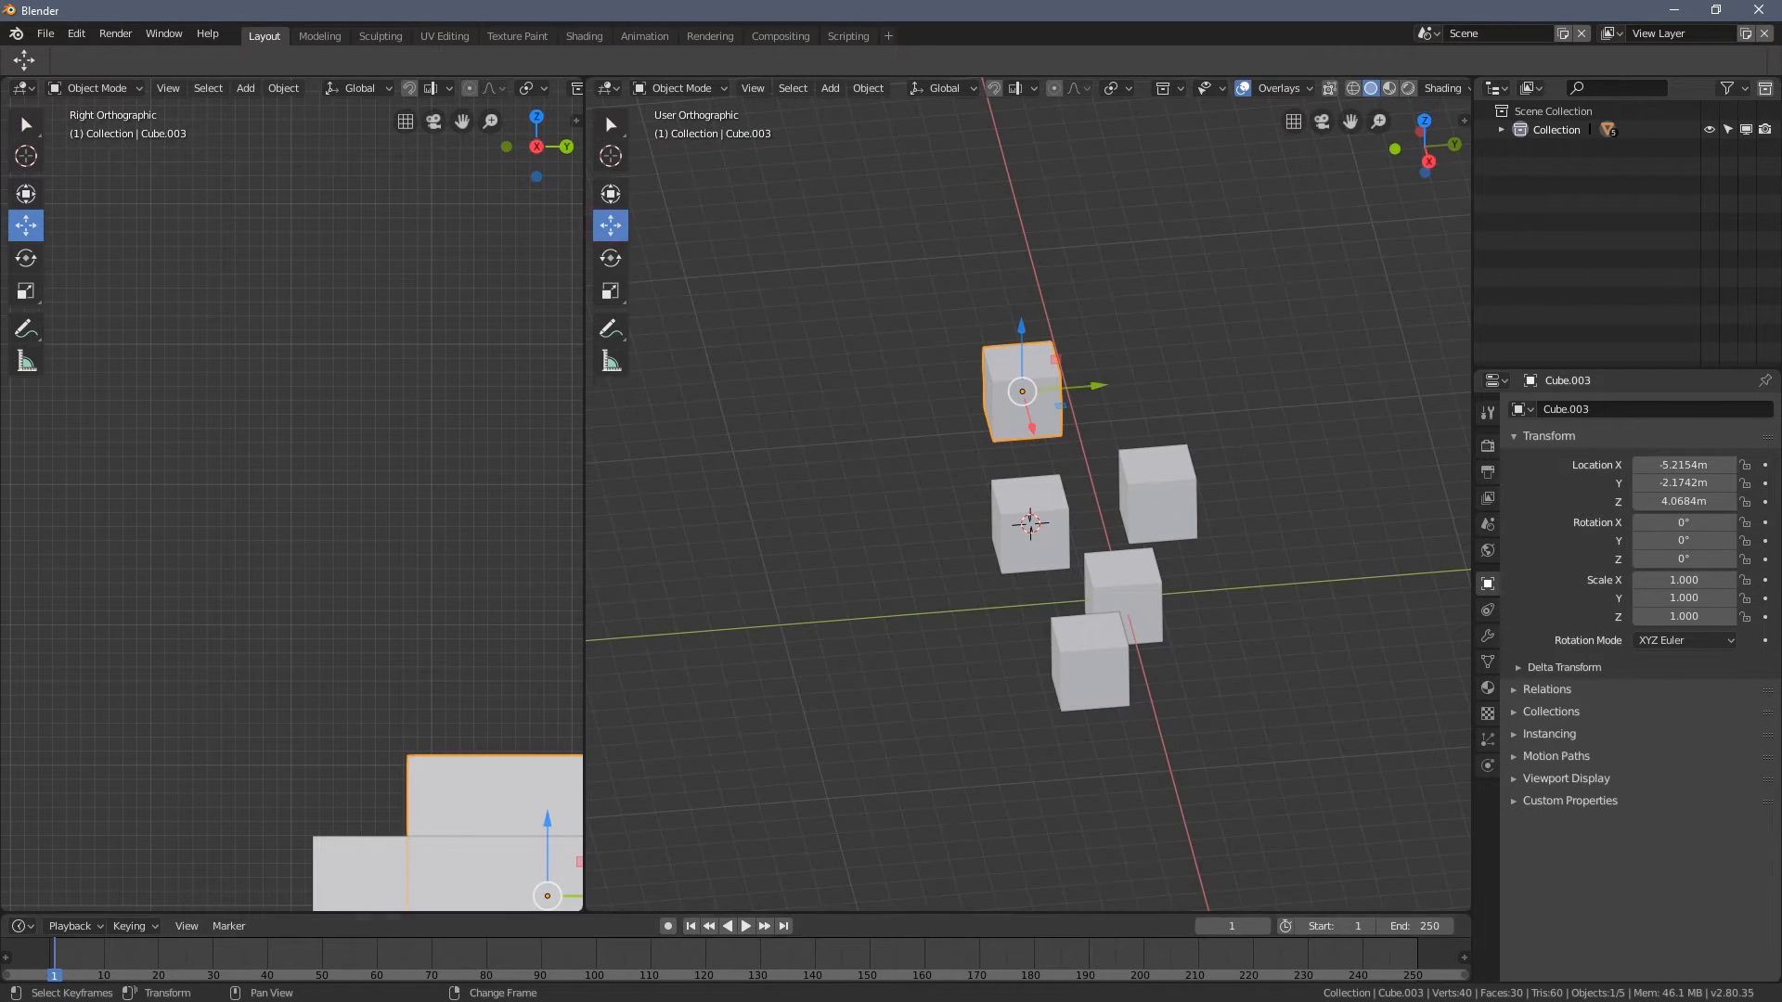
pyautogui.moveTo(586, 910); pyautogui.dragTo(557, 601)
# - Move Cube.003 away from the group along Y to about -12.97 m and scale it up to about 2.49
pyautogui.keyDown('shift'); pyautogui.moveTo(709, 397); pyautogui.dragTo(1030, 469, button='middle'); pyautogui.keyUp('shift')
pyautogui.moveTo(1120, 401); pyautogui.dragTo(525, 453)
pyautogui.press('s')
pyautogui.click(976, 852)
# - Activate the Cursor tool and place the 3D cursor on the surface of Cube.002
pyautogui.click(43, 160)
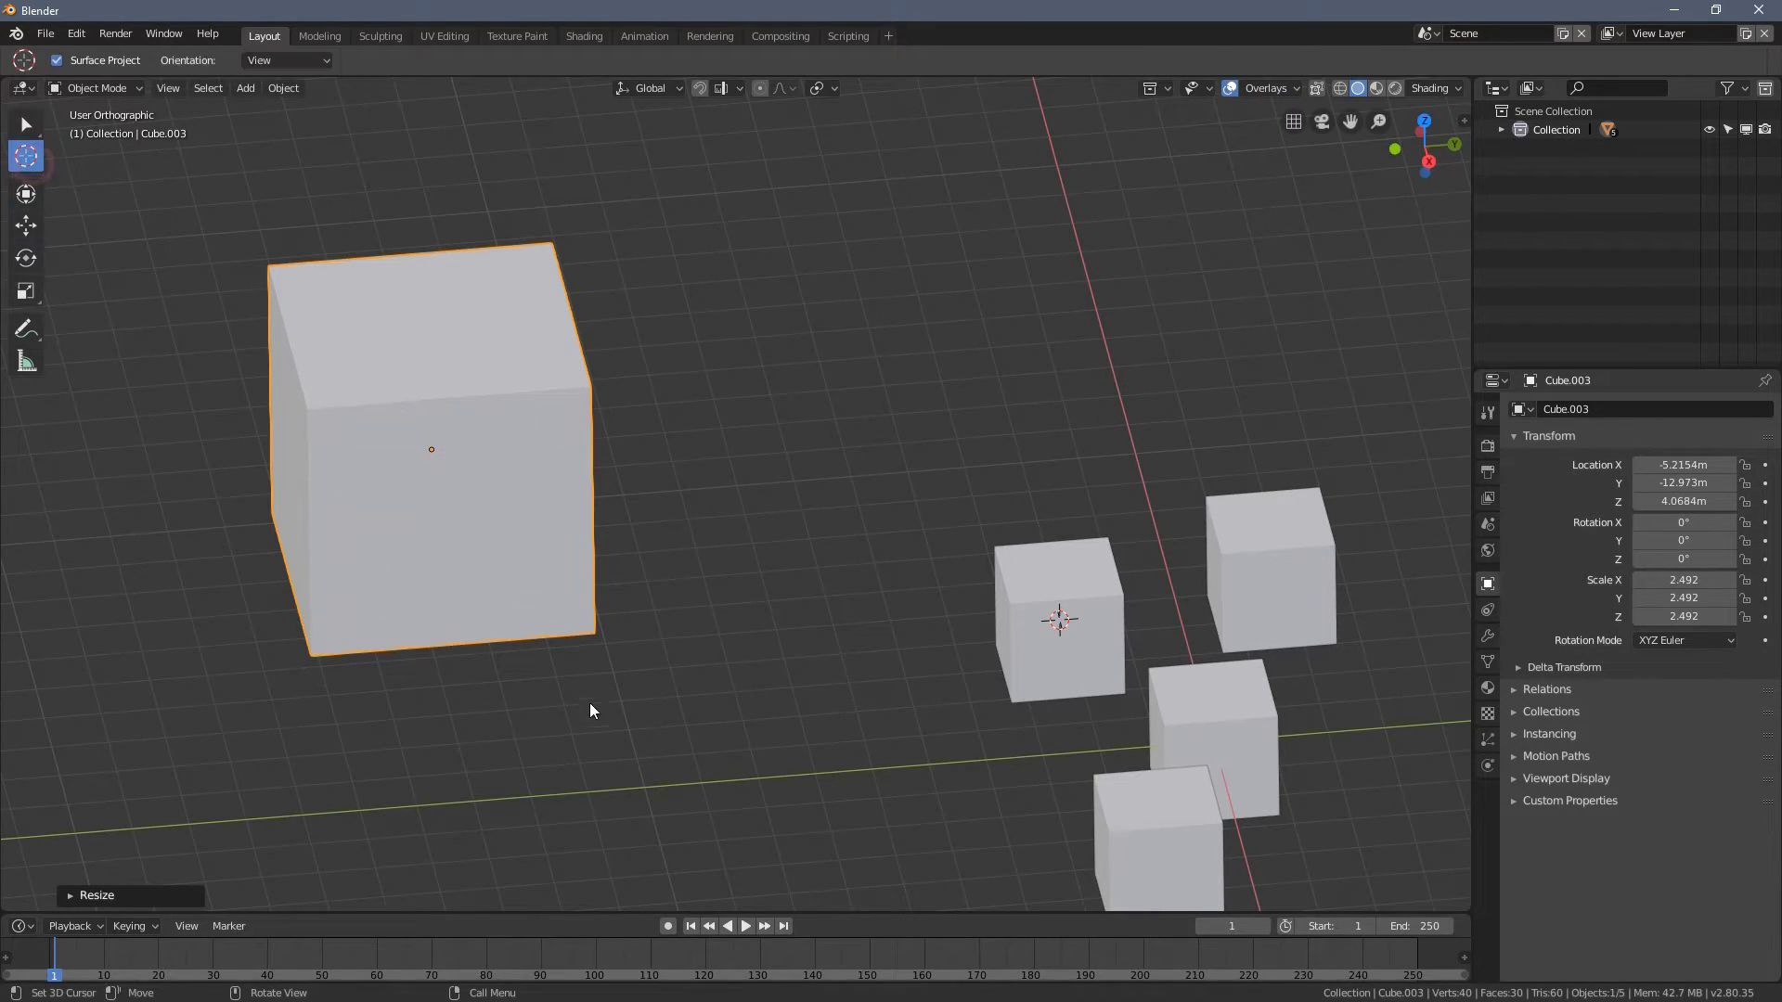
pyautogui.moveTo(588, 700); pyautogui.dragTo(699, 685, button='middle')
pyautogui.moveTo(1038, 523); pyautogui.dragTo(1042, 565, button='middle')
pyautogui.rightClick(1042, 565)
pyautogui.click(1038, 556)
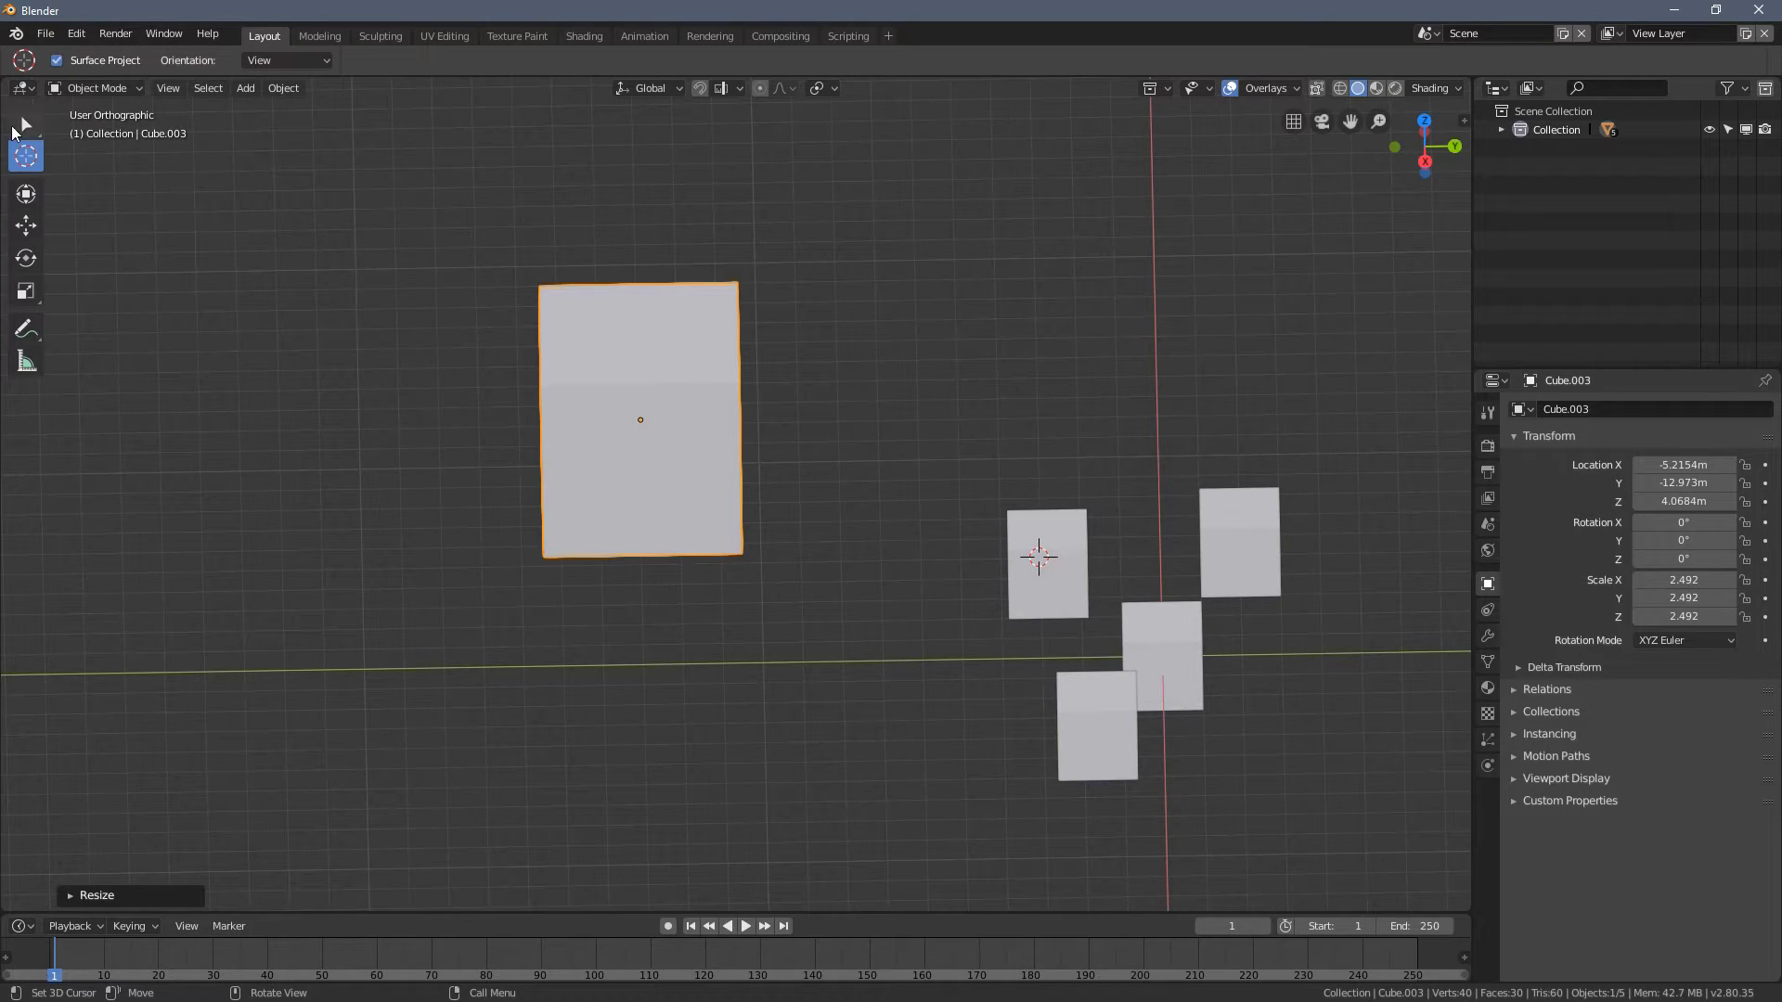
# - Select Cube.002 and move it clear of the other cubes to about X 10.67 m, Y -12.85 m
pyautogui.click(25, 125)
pyautogui.click(1077, 591)
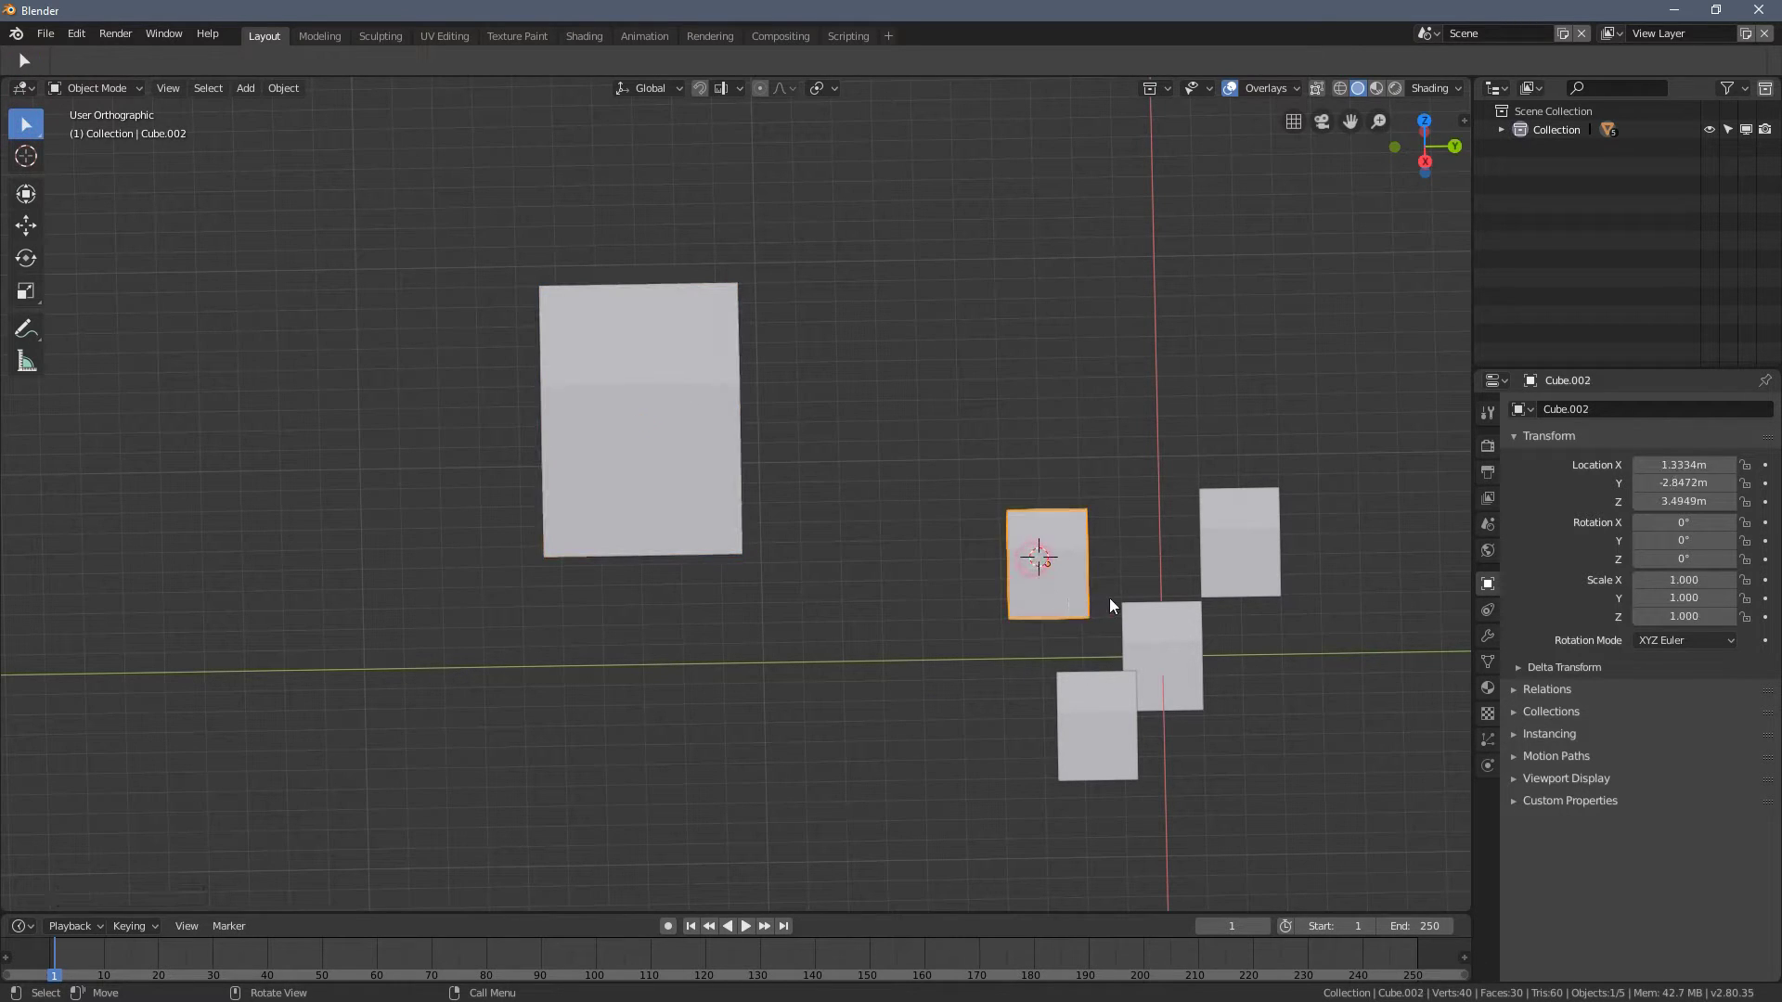
pyautogui.click(35, 231)
pyautogui.moveTo(1115, 562); pyautogui.dragTo(714, 581)
pyautogui.moveTo(714, 582); pyautogui.dragTo(917, 592, button='middle')
pyautogui.moveTo(908, 542); pyautogui.dragTo(750, 538)
pyautogui.scroll(4, 864, 496)
pyautogui.moveTo(984, 408); pyautogui.dragTo(1183, 401)
pyautogui.scroll(-4, 934, 577)
pyautogui.moveTo(935, 578); pyautogui.dragTo(824, 531, button='middle')
pyautogui.moveTo(823, 534); pyautogui.dragTo(1322, 700)
pyautogui.moveTo(1321, 700); pyautogui.dragTo(1273, 713, button='middle')
# - Place the 3D cursor on the side face of the enlarged cube that faces the positive X direction
pyautogui.click(26, 156)
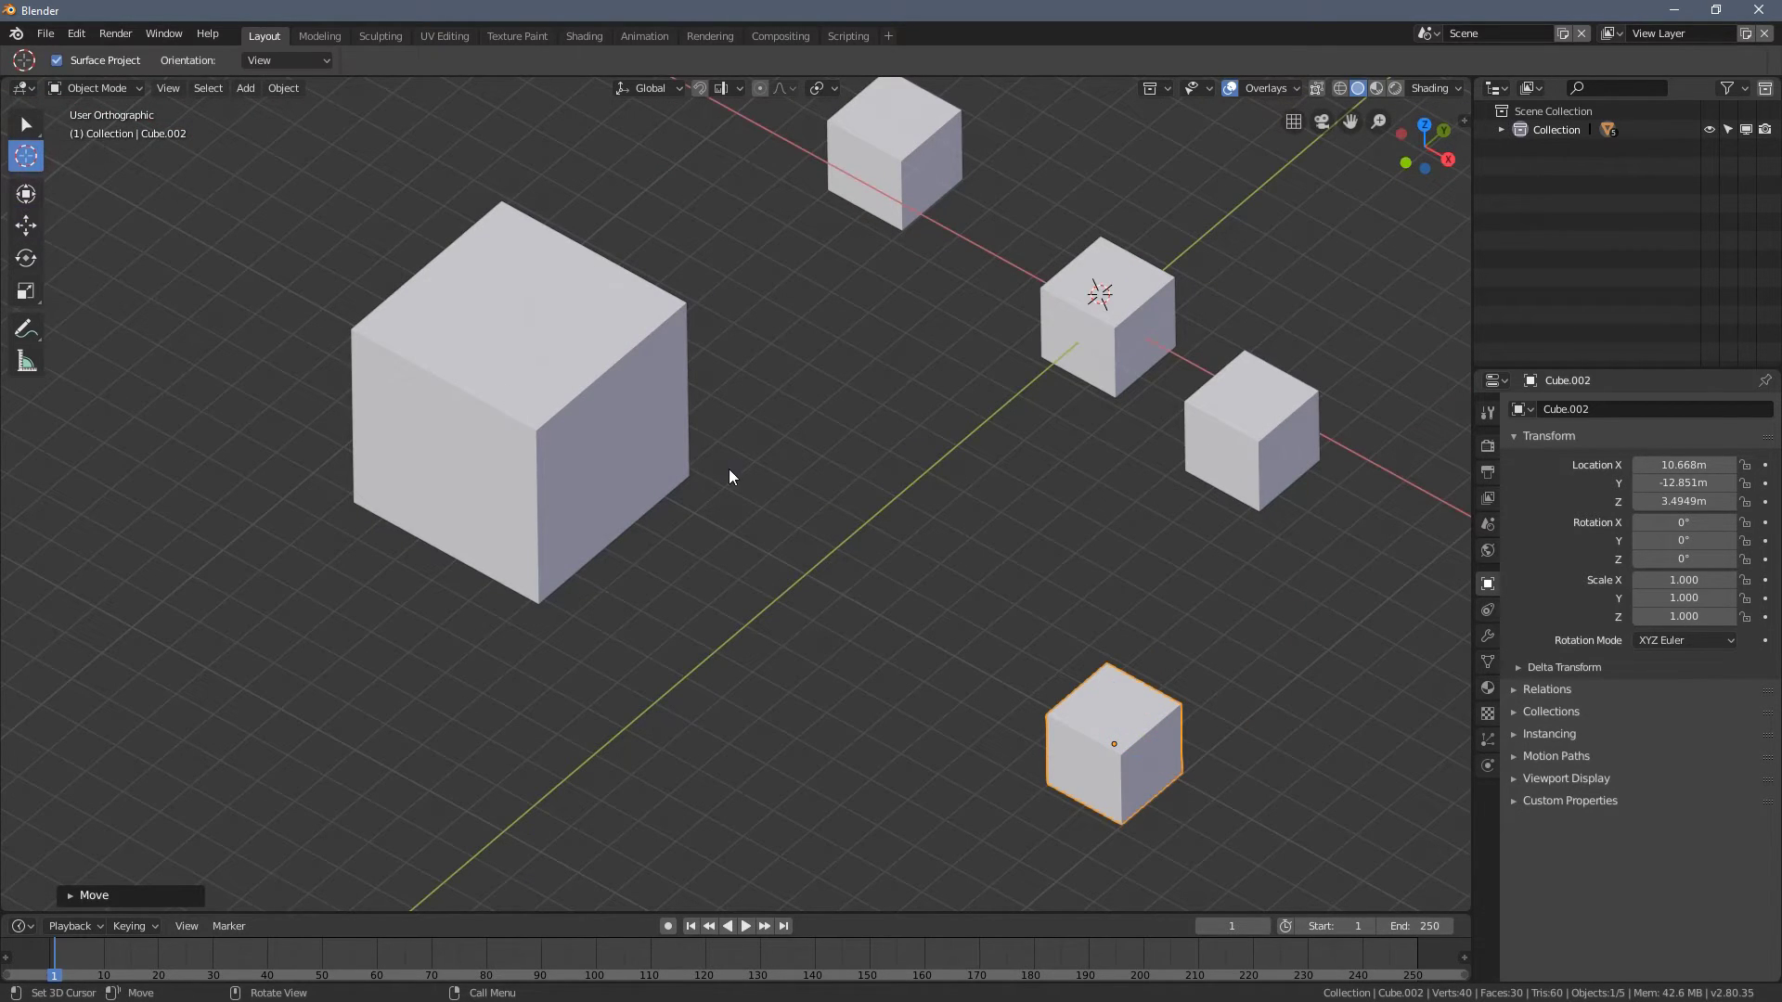
pyautogui.moveTo(728, 473); pyautogui.dragTo(587, 423, button='middle')
pyautogui.keyDown('shift'); pyautogui.moveTo(750, 461); pyautogui.dragTo(608, 442, button='middle'); pyautogui.keyUp('shift')
pyautogui.moveTo(1101, 570); pyautogui.dragTo(1151, 416, button='middle')
pyautogui.moveTo(993, 441); pyautogui.dragTo(804, 390, button='middle')
# - Snap the selected small cube to the 3D cursor on the large cube's side face
pyautogui.rightClick(737, 268)
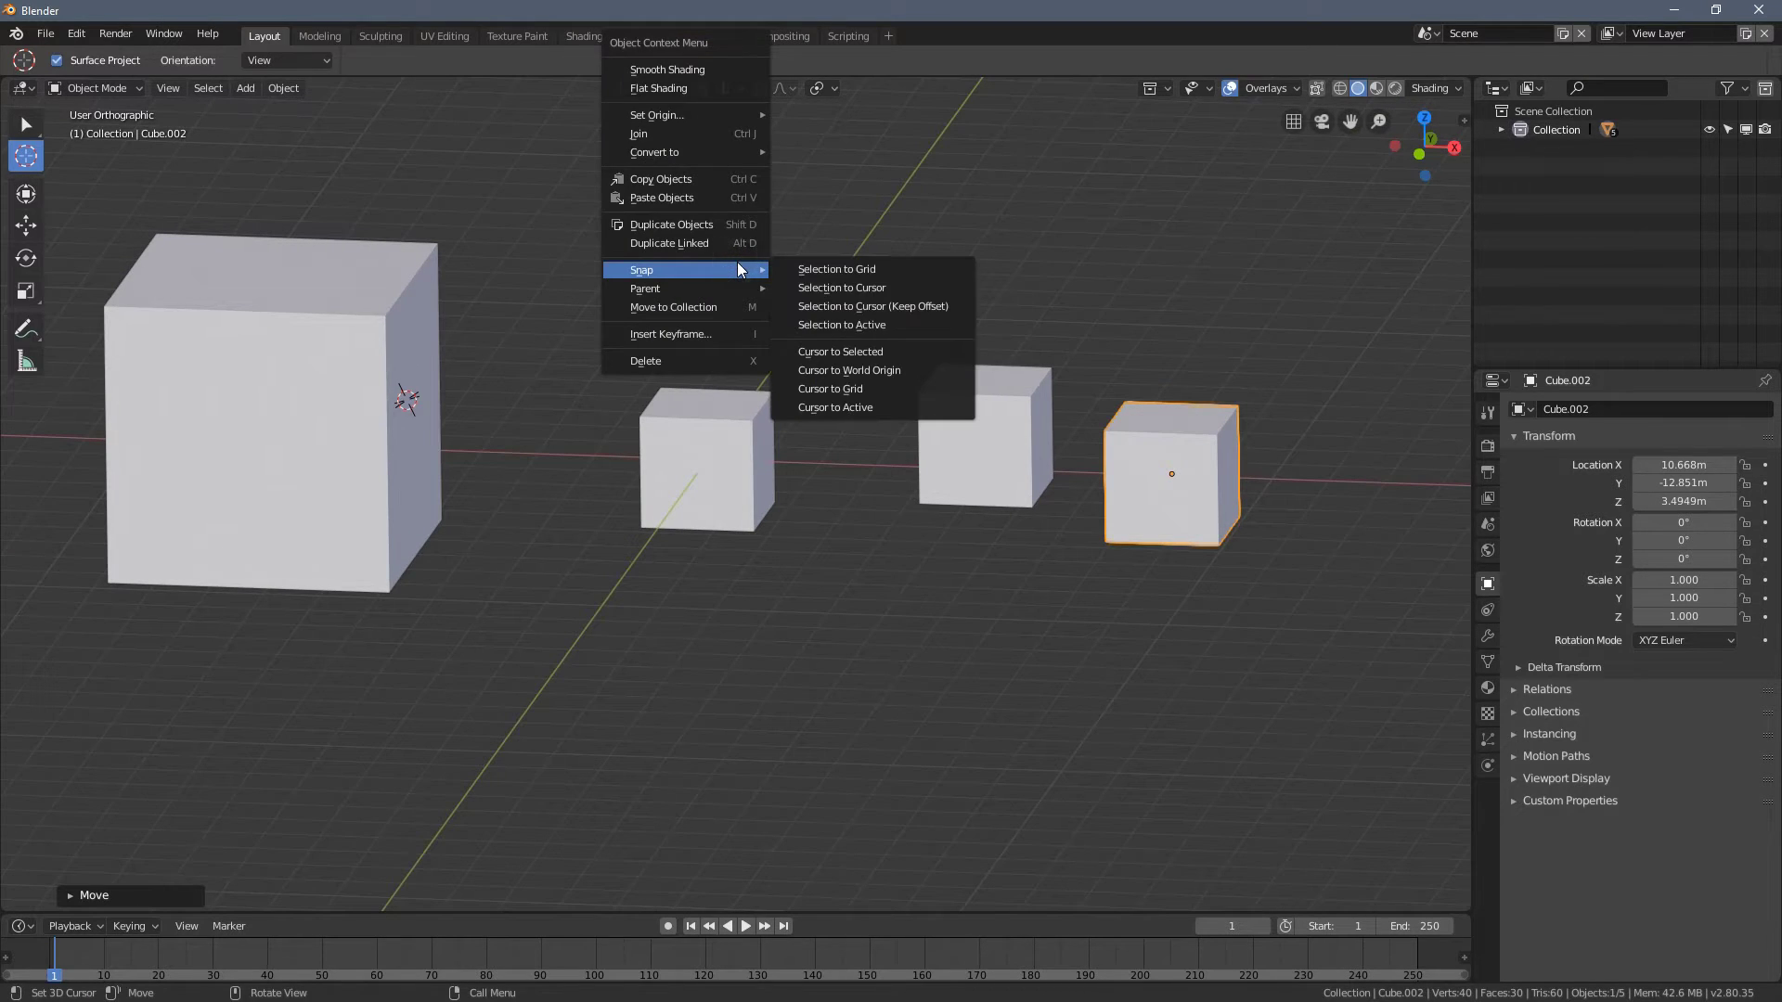
pyautogui.click(850, 289)
pyautogui.moveTo(639, 398); pyautogui.dragTo(572, 448, button='middle')
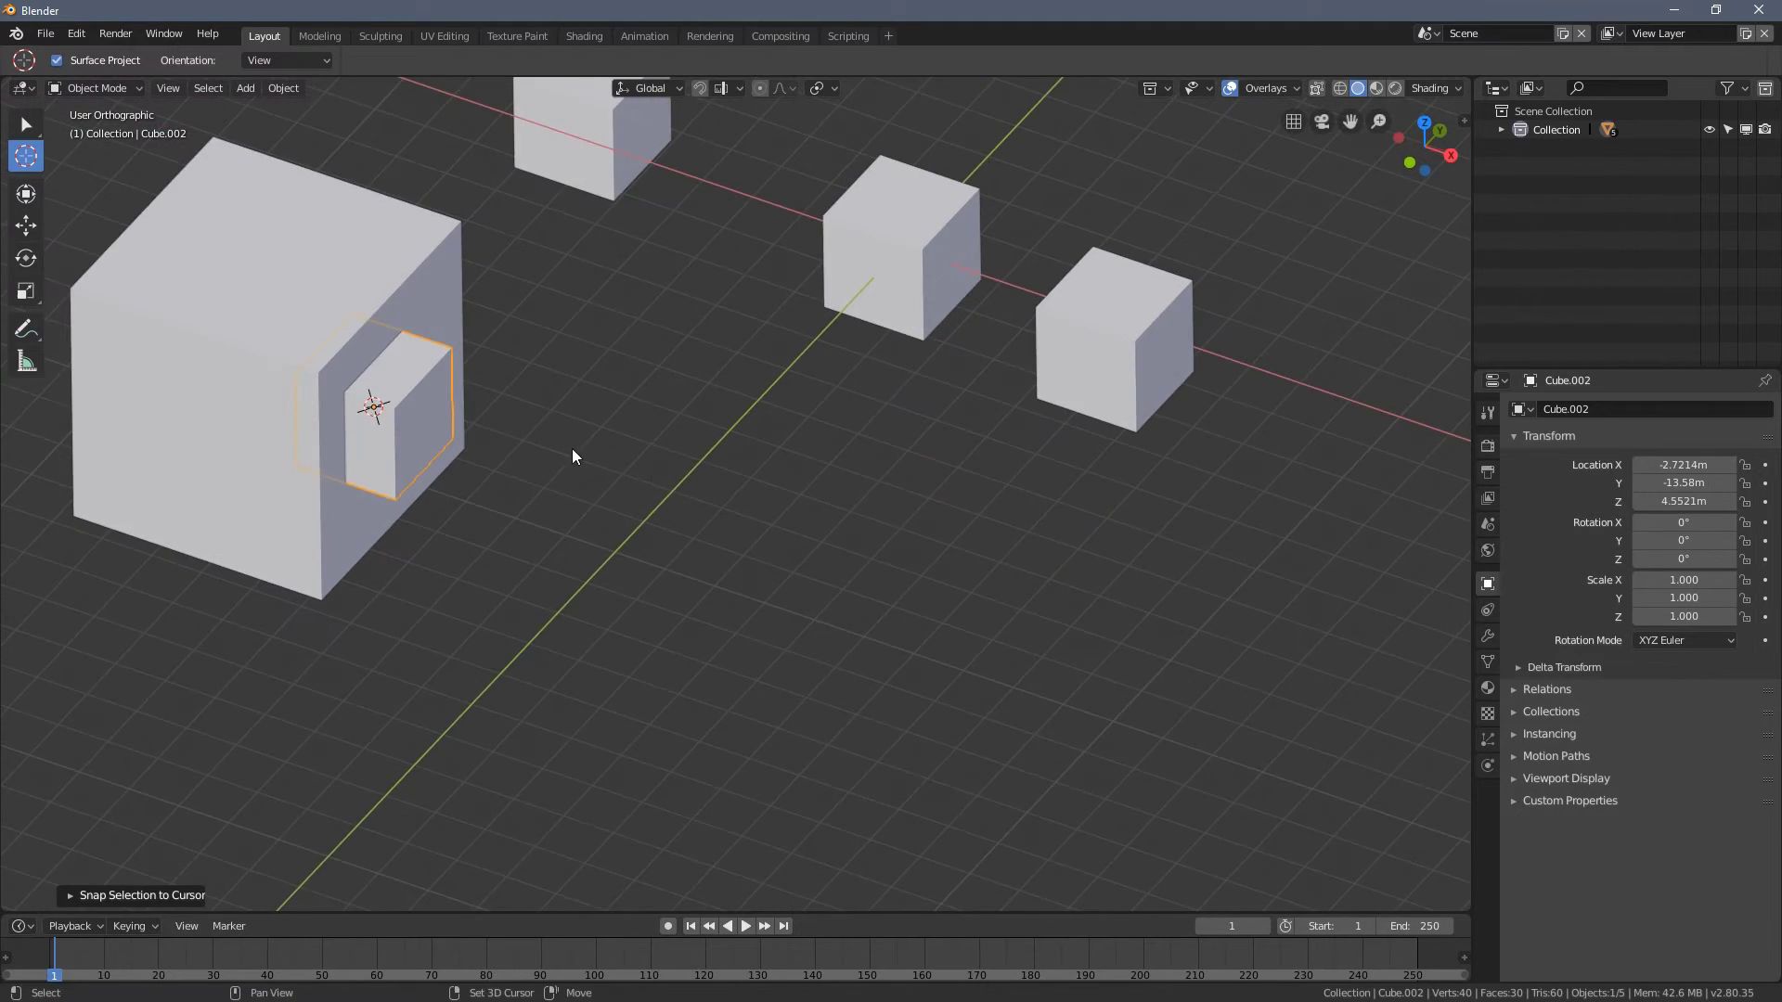
pyautogui.scroll(2, 571, 447)
pyautogui.keyDown('shift'); pyautogui.moveTo(202, 374); pyautogui.dragTo(655, 493, button='middle'); pyautogui.keyUp('shift')
pyautogui.scroll(2, 655, 494)
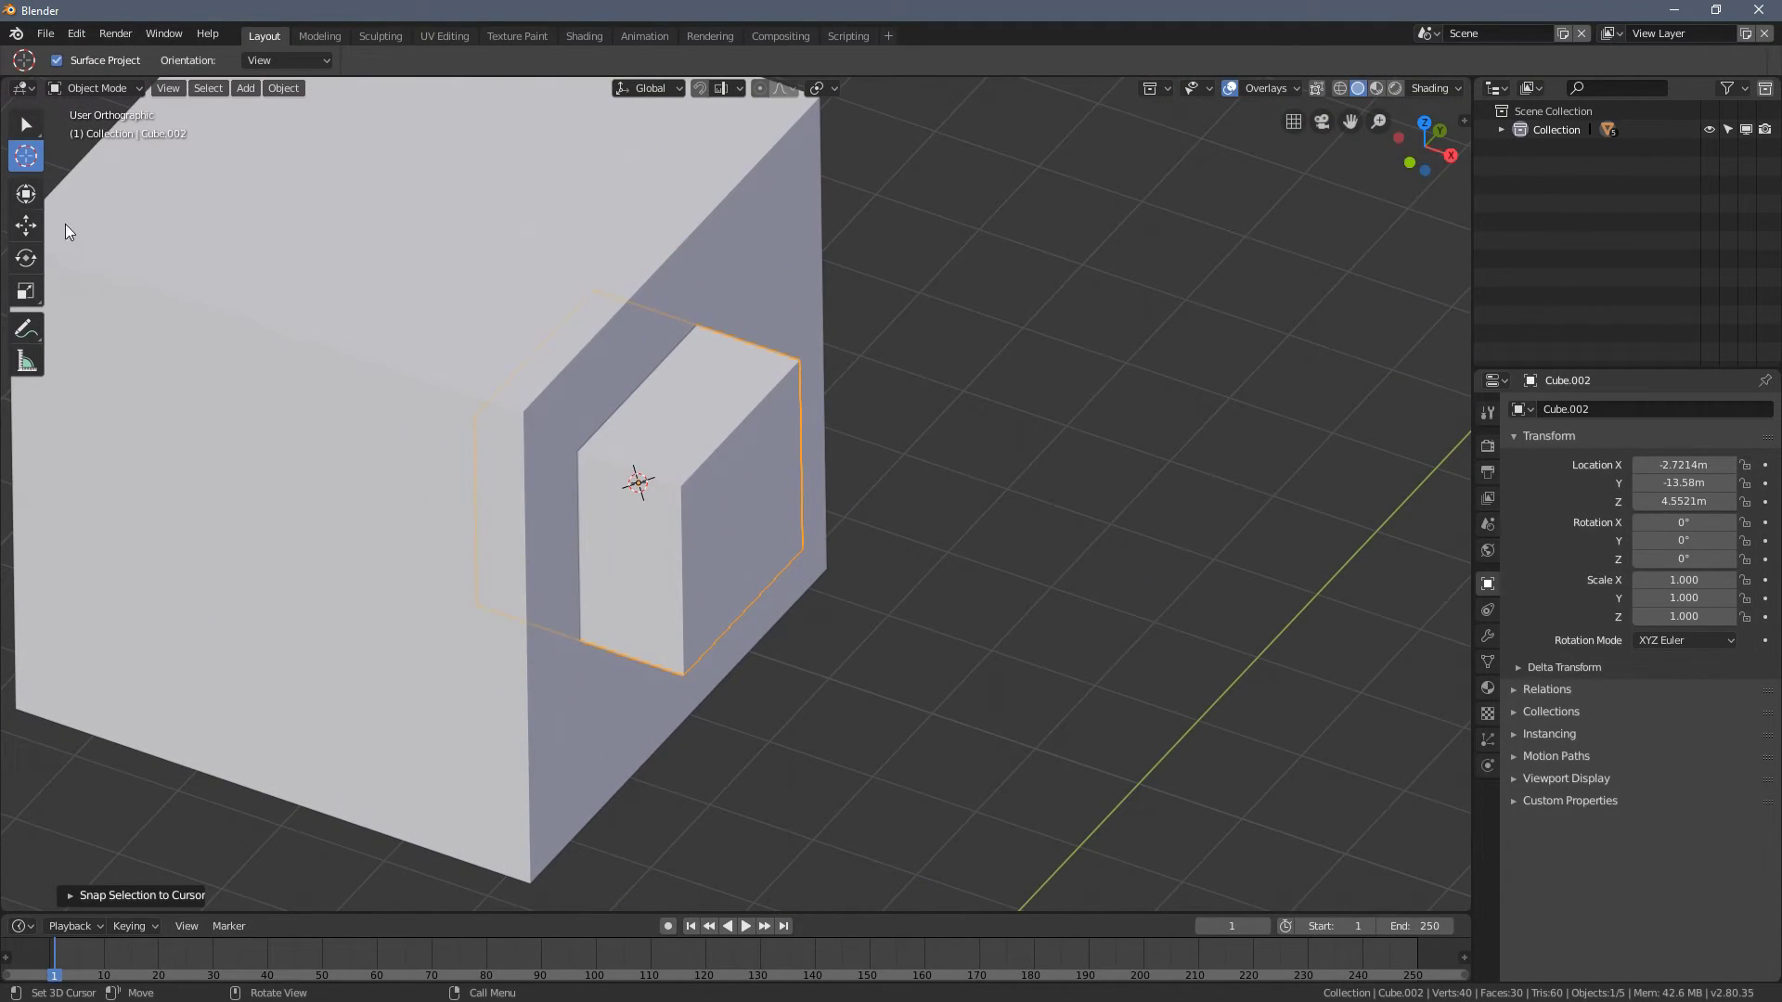
pyautogui.moveTo(777, 465); pyautogui.dragTo(567, 417, button='middle')
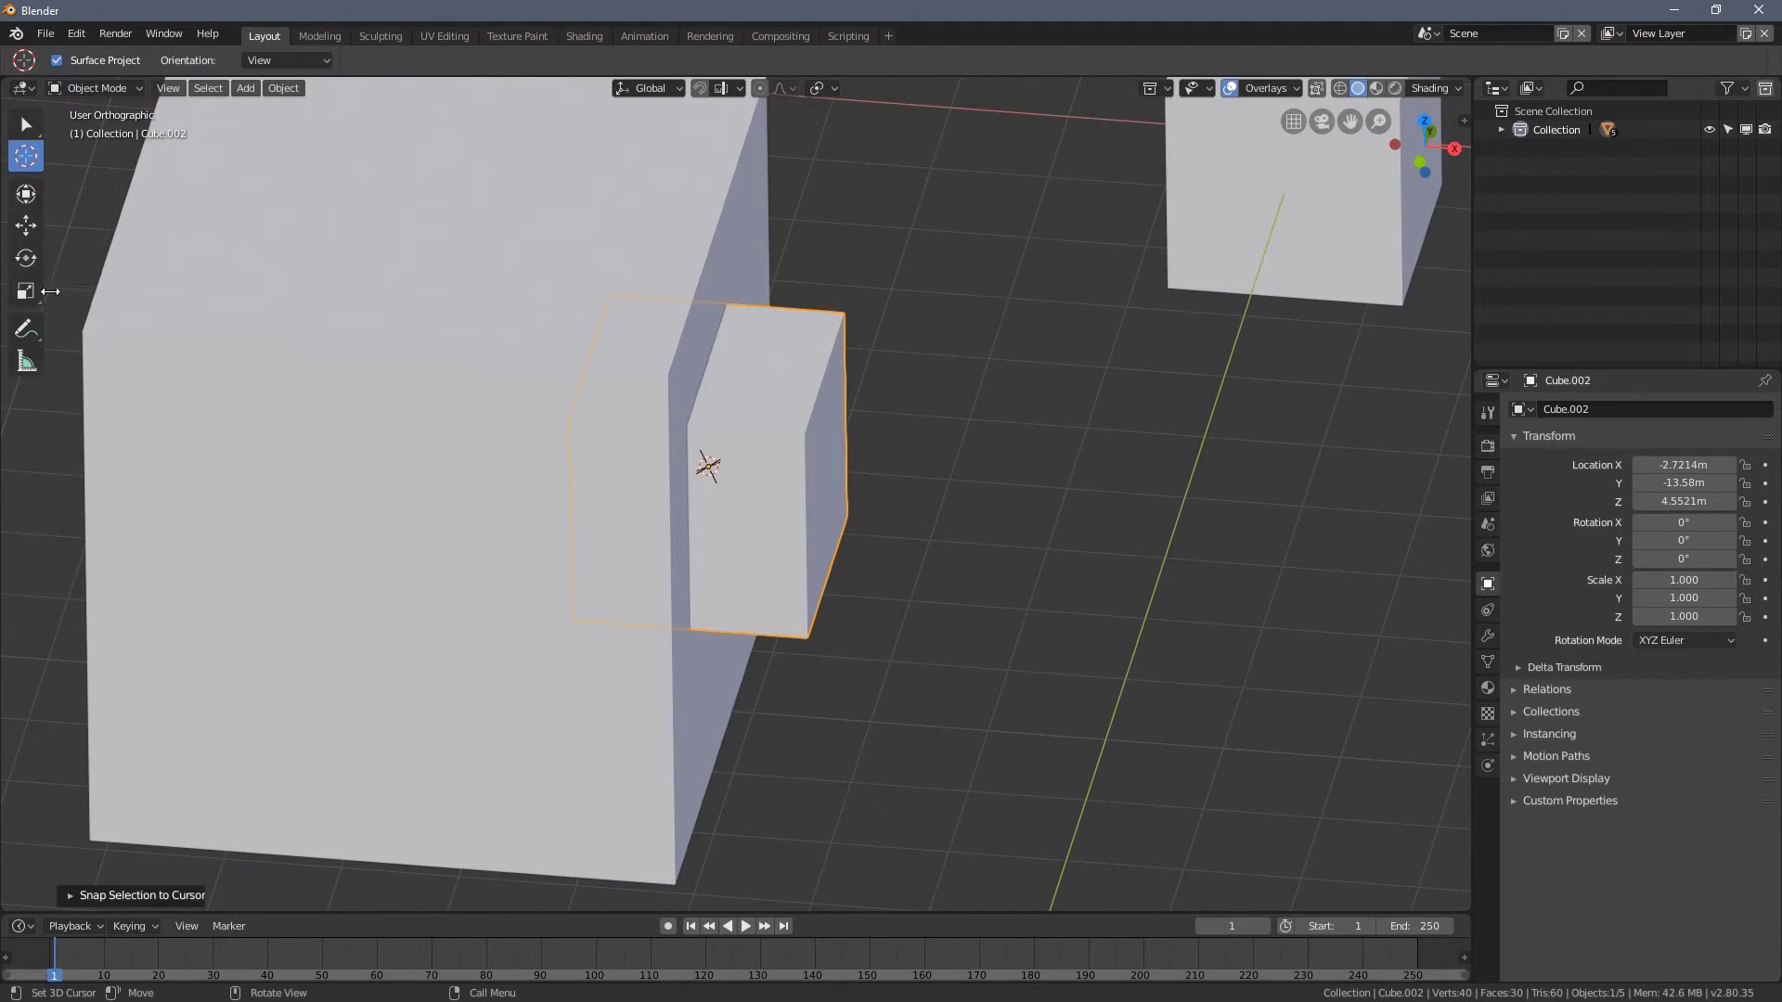
# - Activate the Move tool and shift the small cube slightly along X to about -2.75 m
pyautogui.click(32, 229)
pyautogui.scroll(-3, 798, 417)
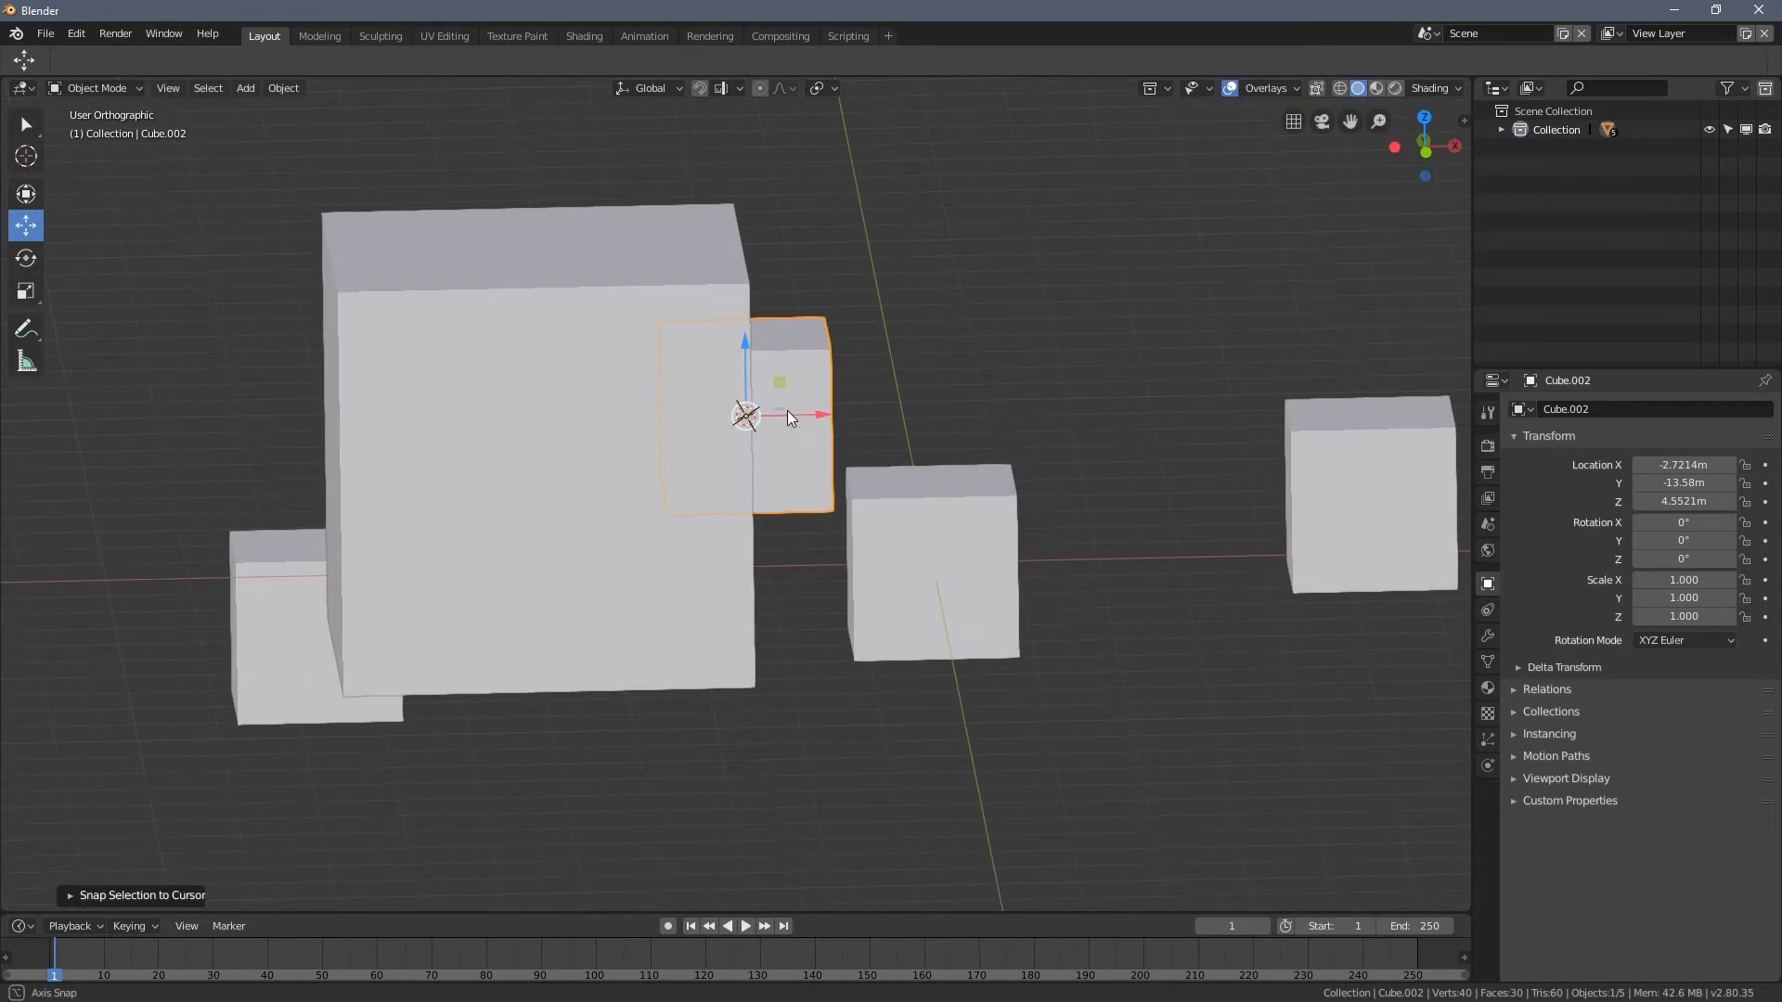
pyautogui.scroll(4, 798, 436)
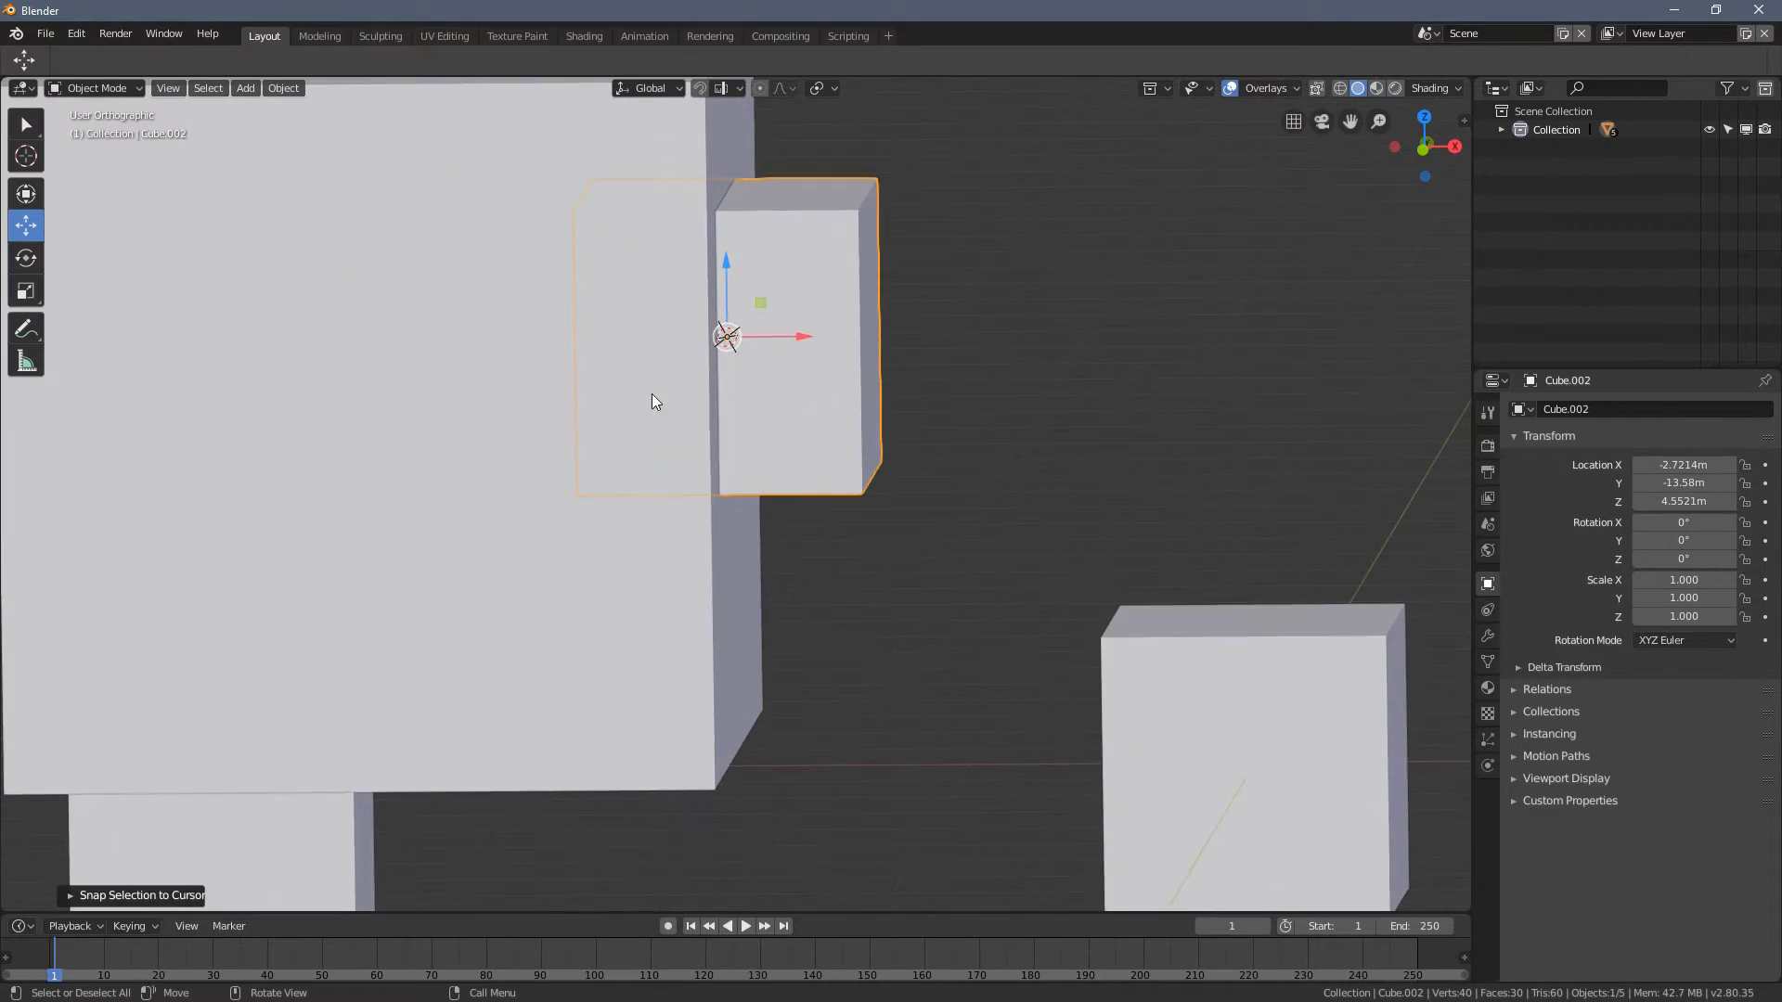
pyautogui.moveTo(700, 332); pyautogui.dragTo(627, 215, button='middle')
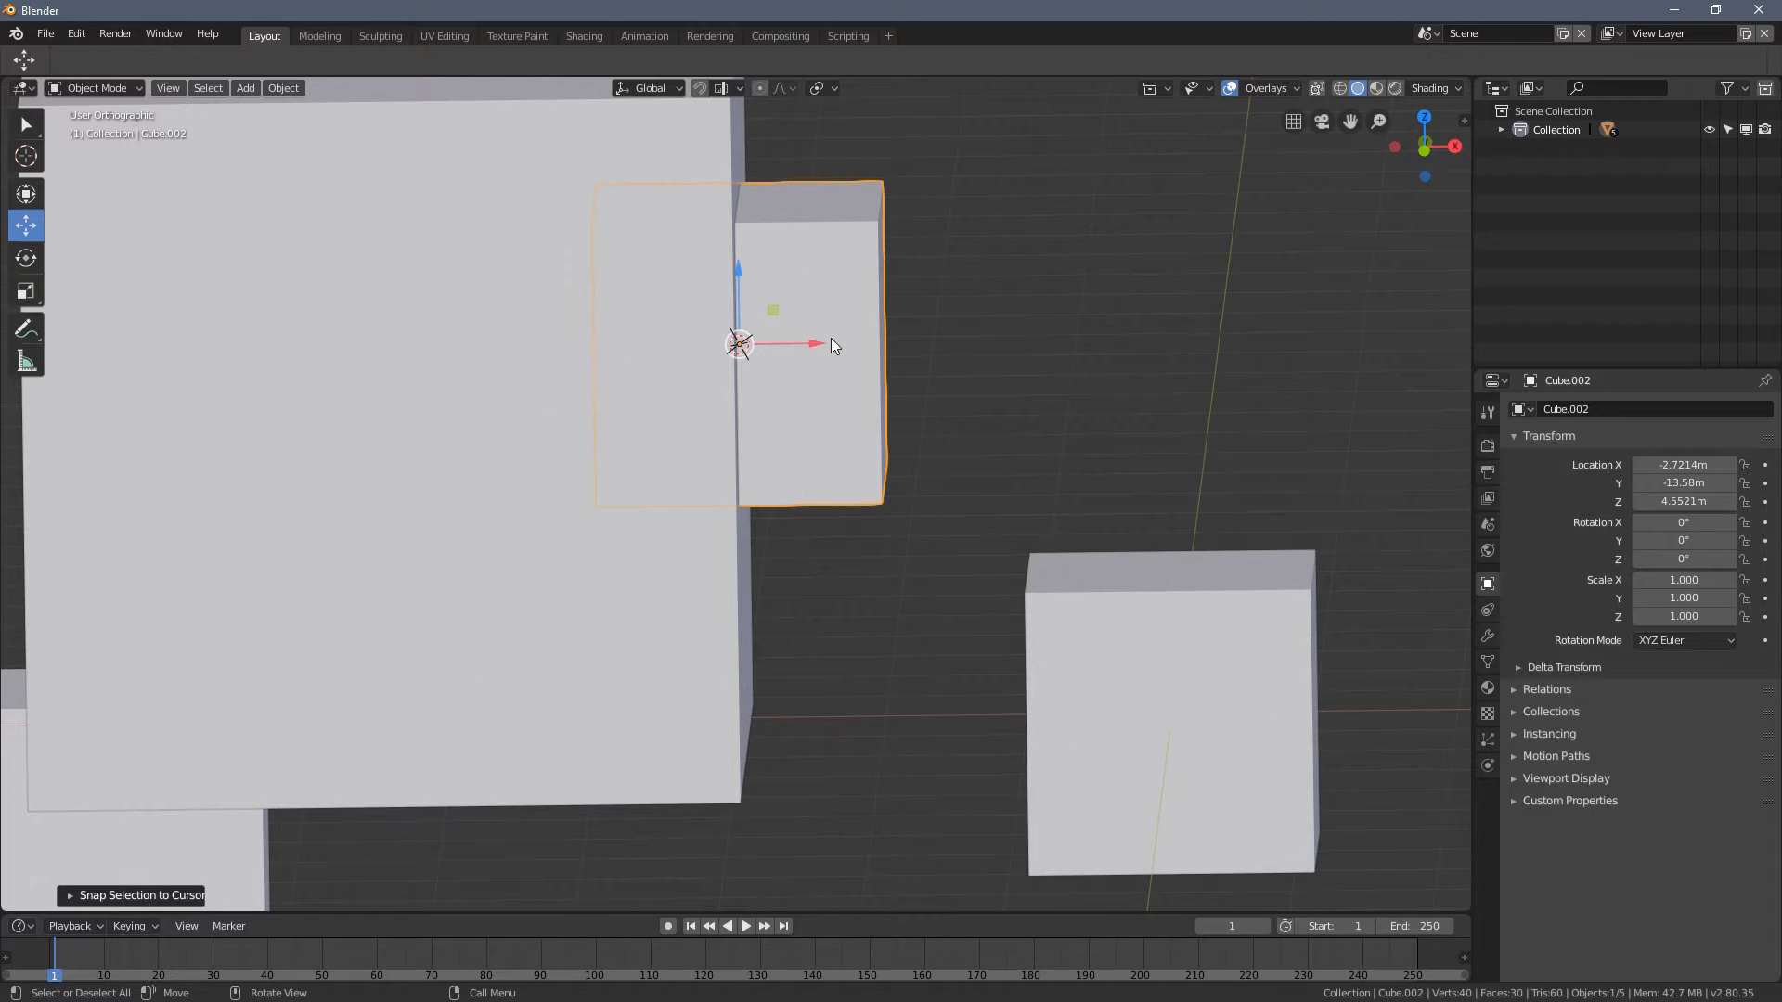
pyautogui.moveTo(832, 345); pyautogui.dragTo(807, 404)
pyautogui.moveTo(391, 291); pyautogui.dragTo(465, 338, button='middle')
pyautogui.moveTo(768, 508); pyautogui.dragTo(696, 462, button='middle')
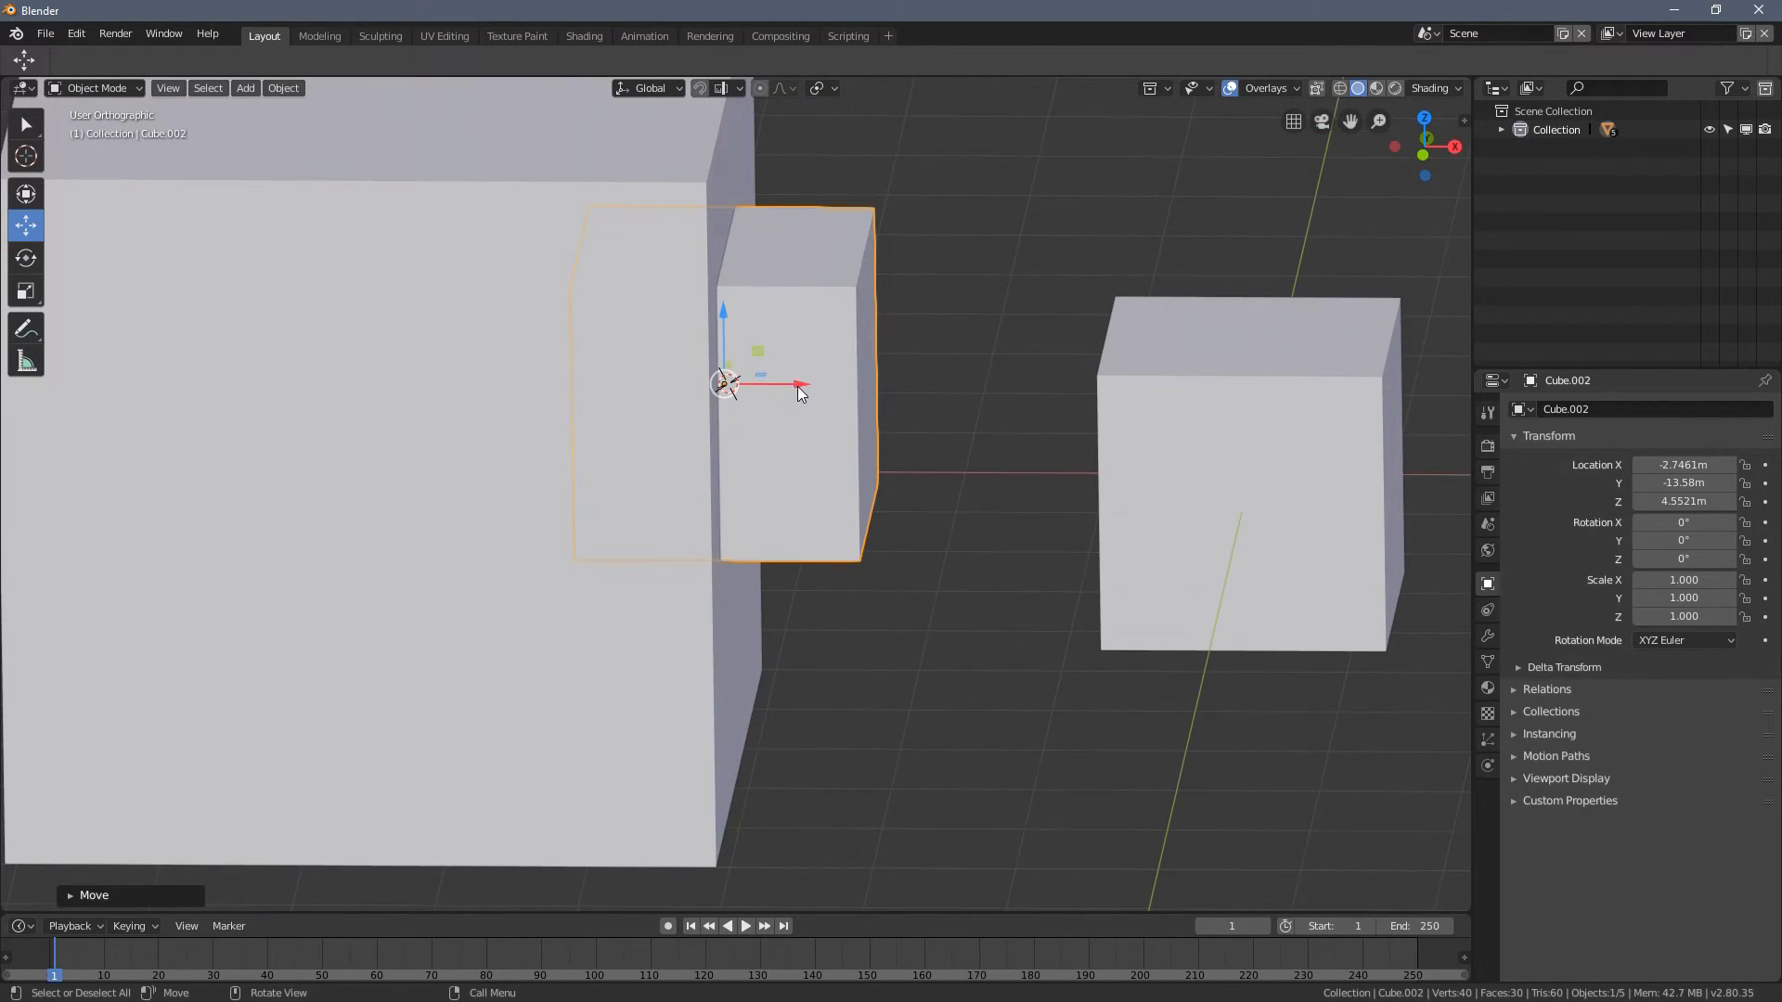
# - Pull the small cube out of the large cube along X to about -0.43 m
pyautogui.moveTo(801, 386); pyautogui.dragTo(981, 390)
pyautogui.click(1017, 134)
pyautogui.moveTo(988, 420); pyautogui.dragTo(774, 449, button='middle')
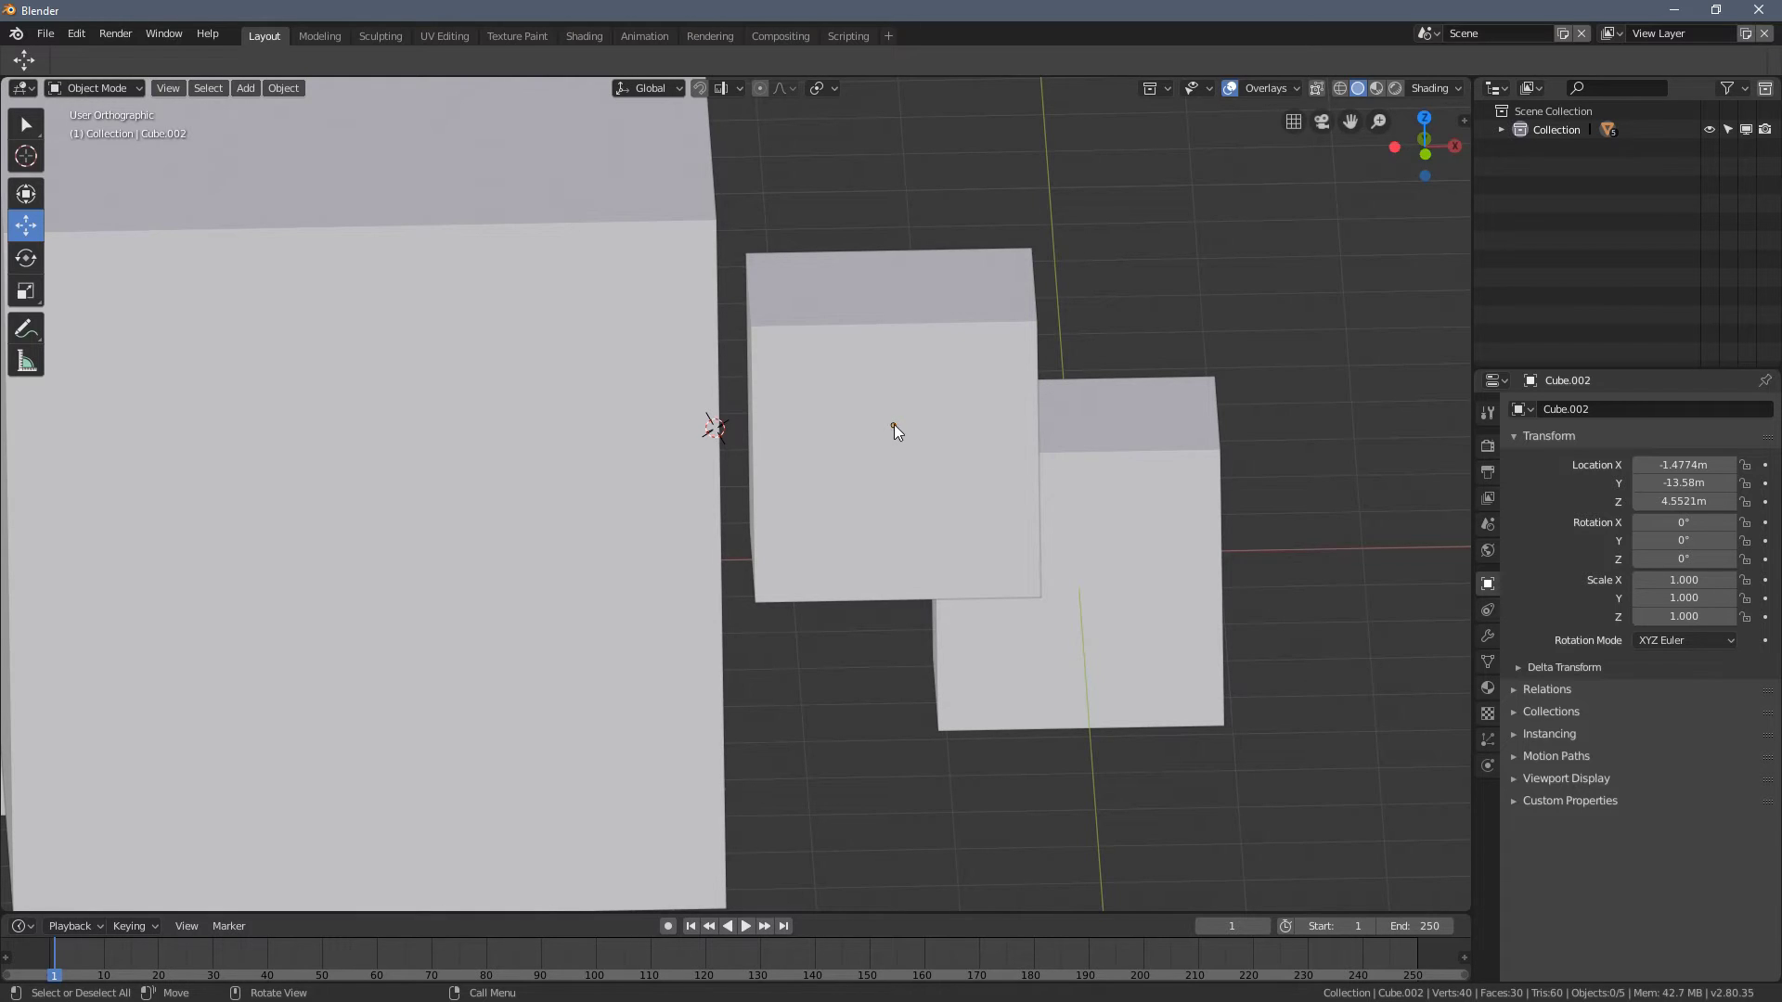
pyautogui.click(769, 425)
pyautogui.moveTo(961, 426); pyautogui.dragTo(975, 521)
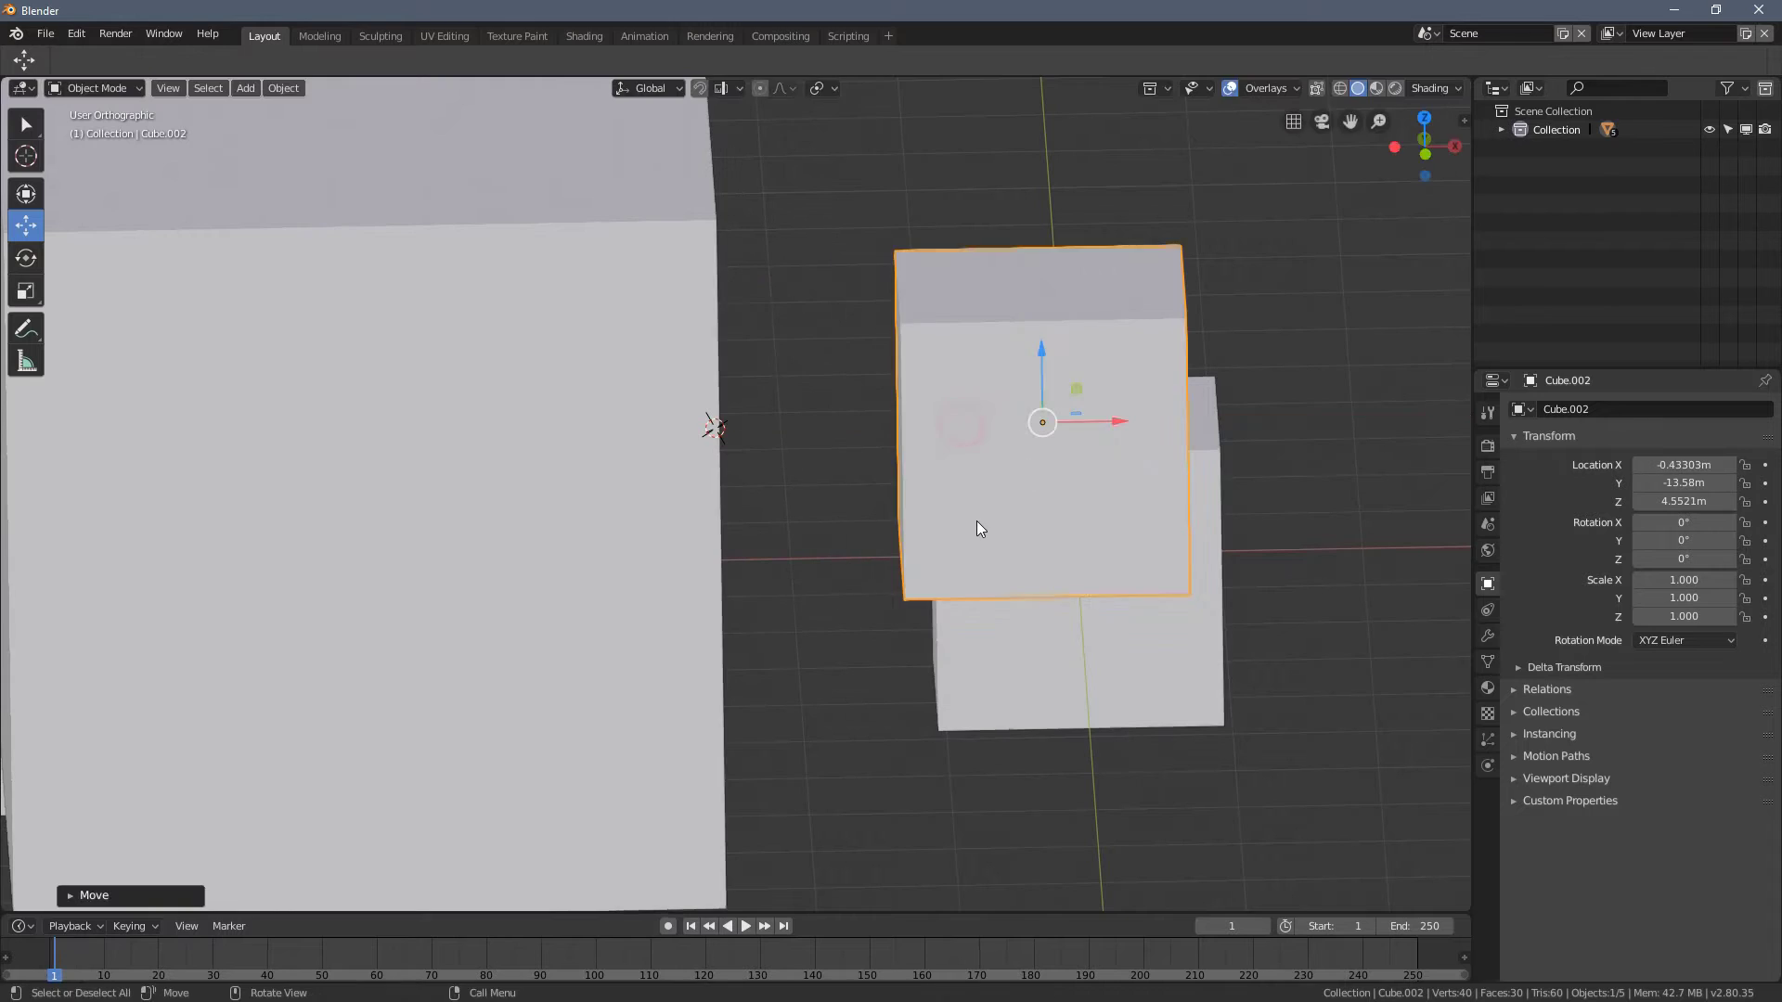
pyautogui.moveTo(975, 521); pyautogui.dragTo(978, 570, button='middle')
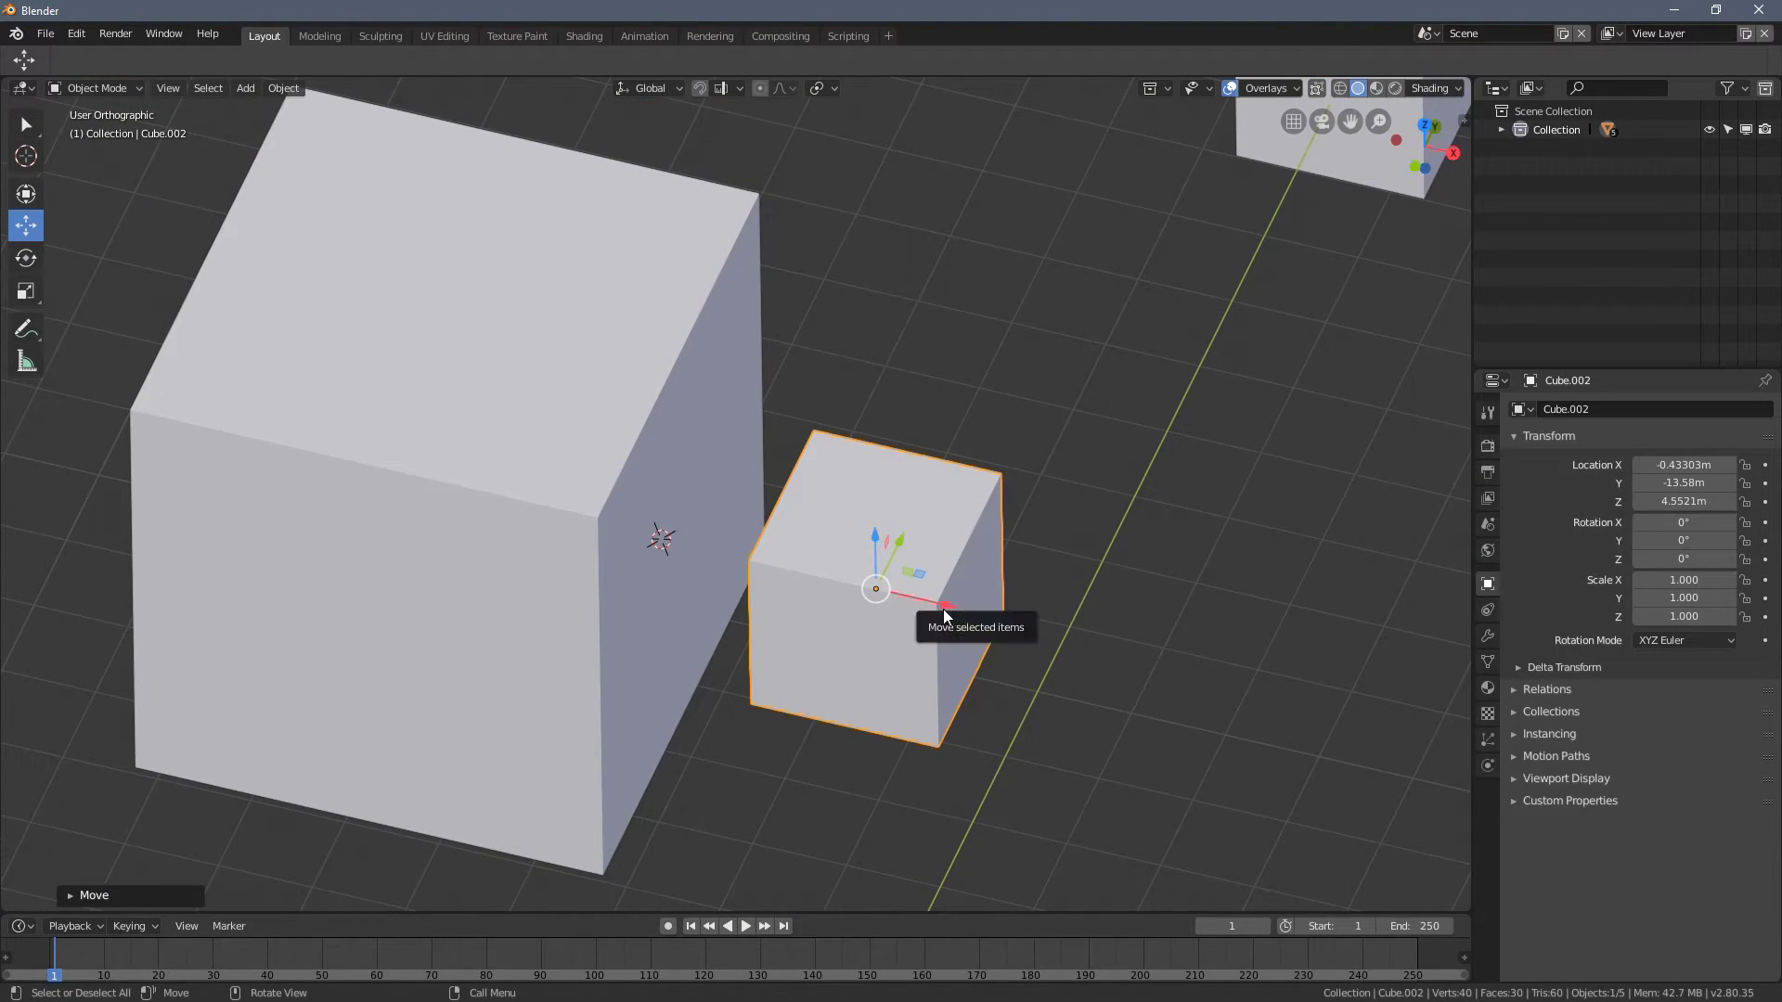
# - Move the small cube back into the large one at about X -2.43 m and lower it to about Z 2.77 m
pyautogui.moveTo(950, 609); pyautogui.dragTo(807, 569)
pyautogui.moveTo(807, 569); pyautogui.dragTo(687, 371, button='middle')
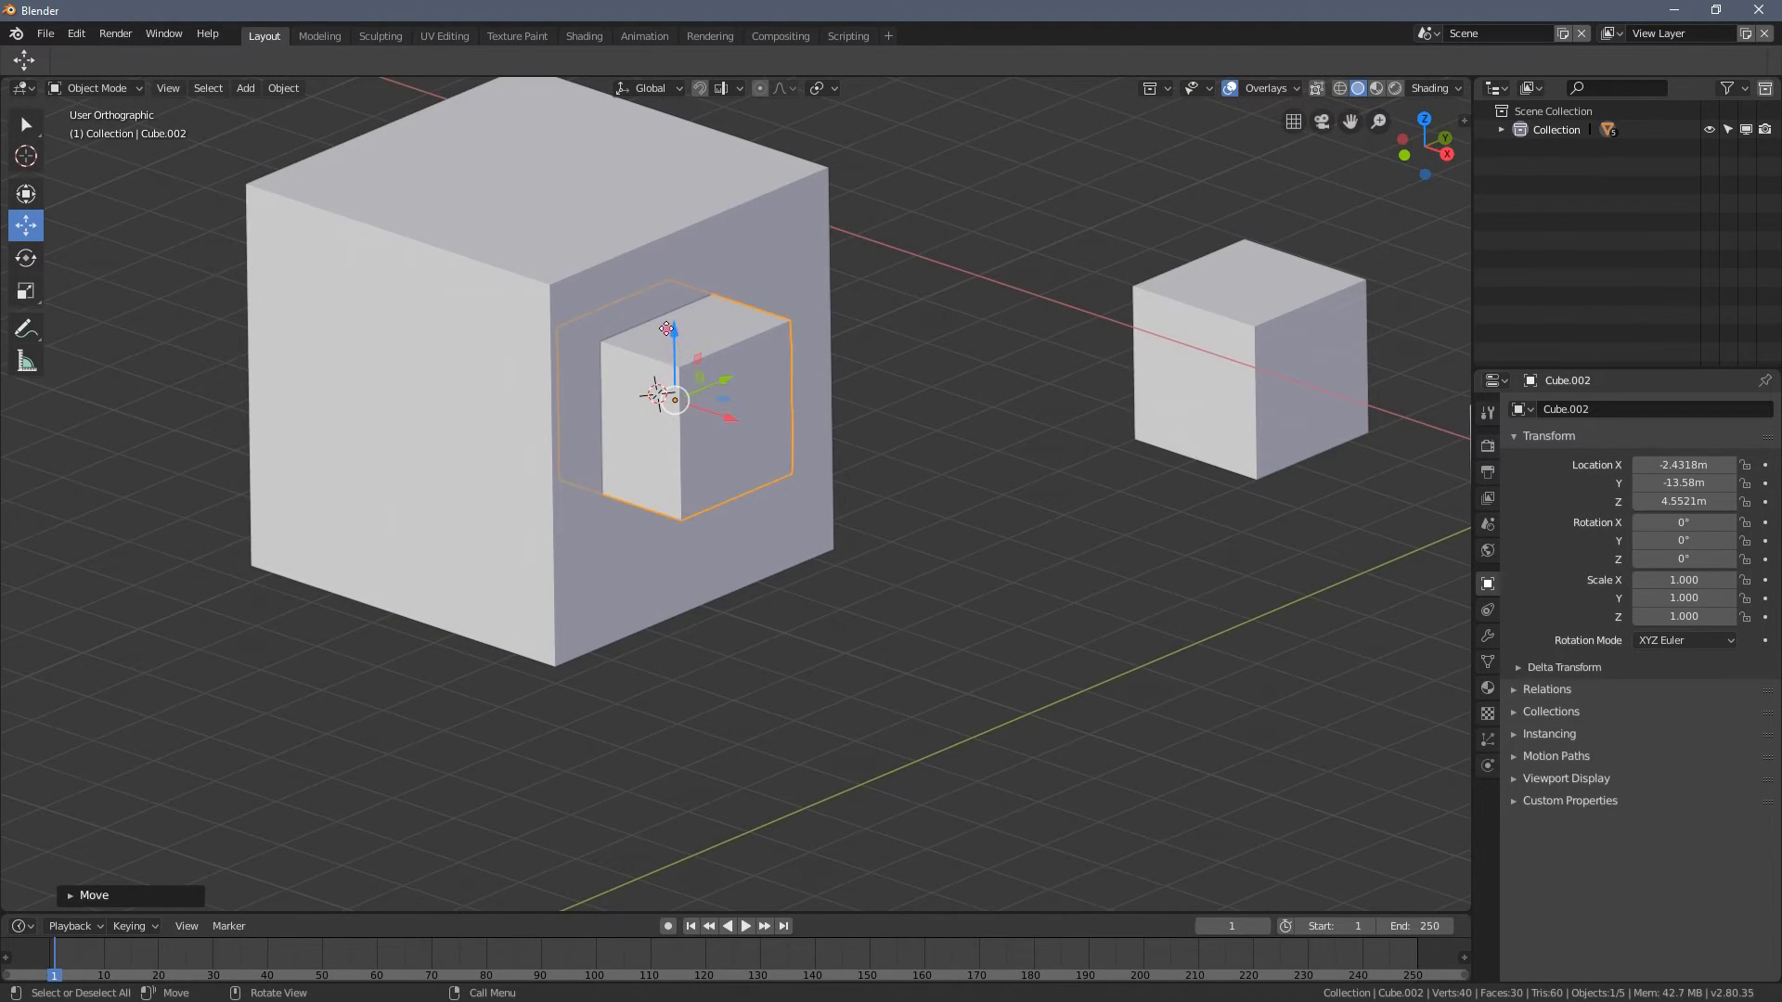
pyautogui.moveTo(687, 371); pyautogui.dragTo(687, 506)
pyautogui.moveTo(687, 506); pyautogui.dragTo(672, 476, button='middle')
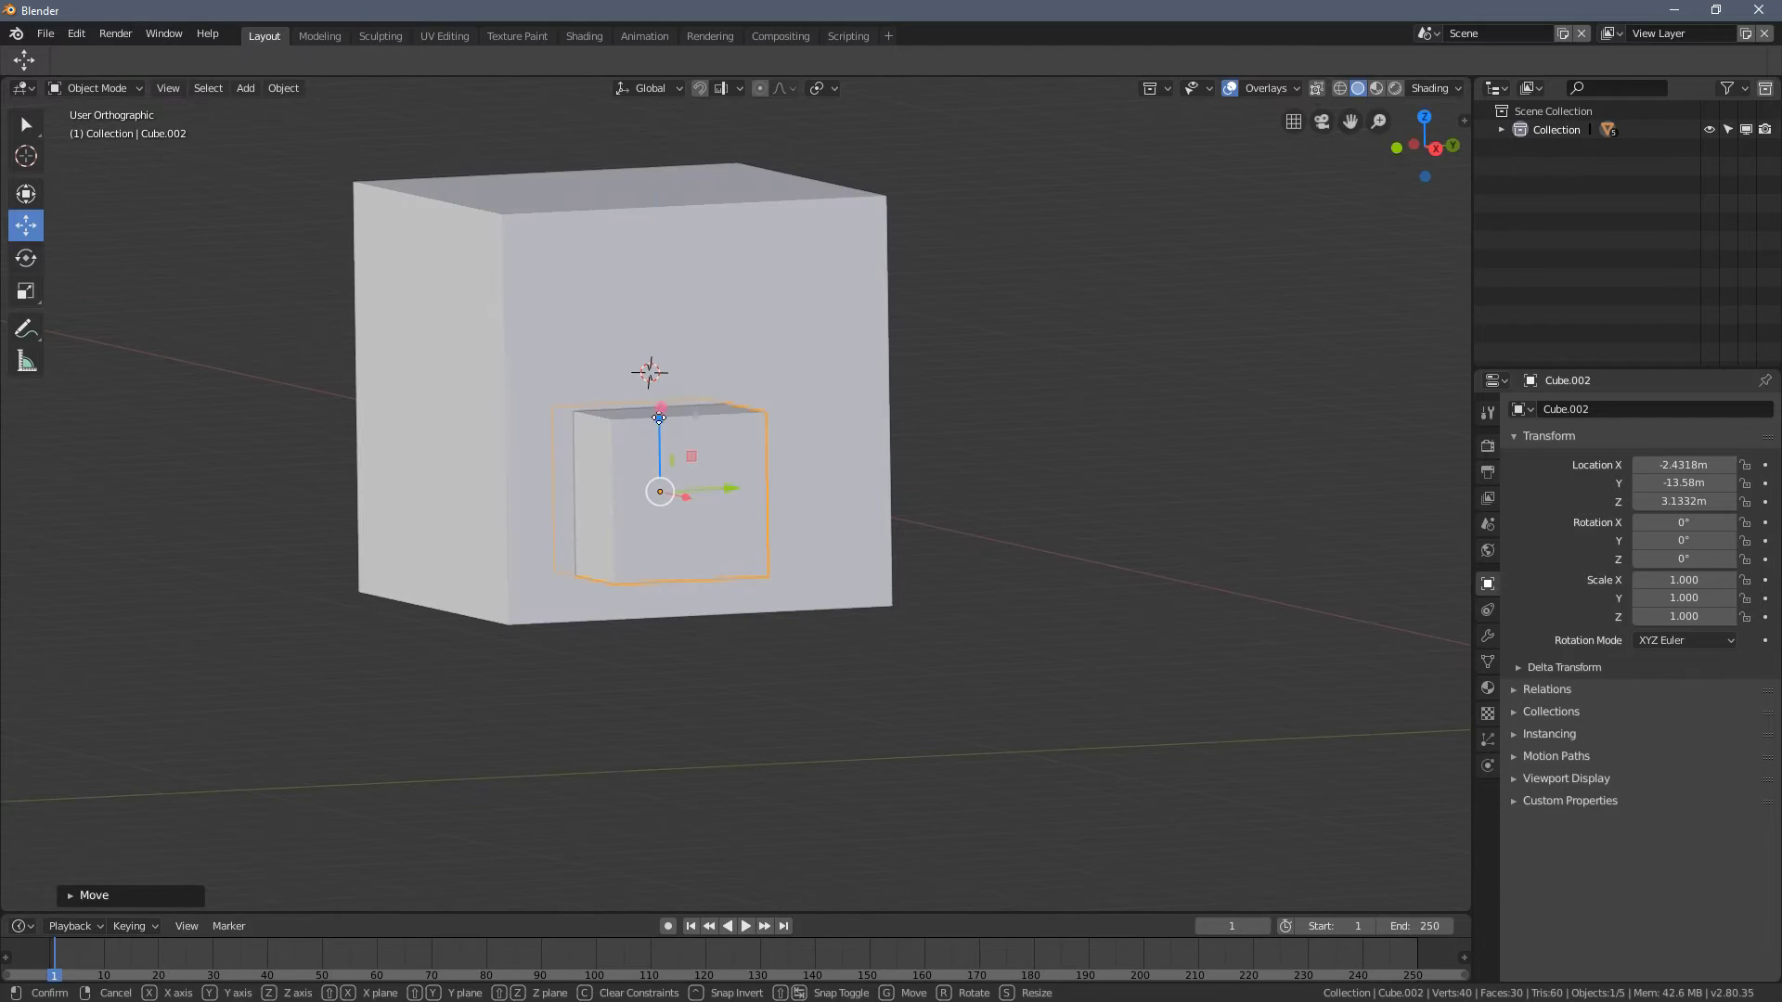
pyautogui.moveTo(660, 425); pyautogui.dragTo(798, 455)
pyautogui.moveTo(683, 358)
pyautogui.mouseDown(button='middle')
pyautogui.moveTo(656, 378)
pyautogui.moveTo(680, 383)
pyautogui.mouseUp(button='middle')
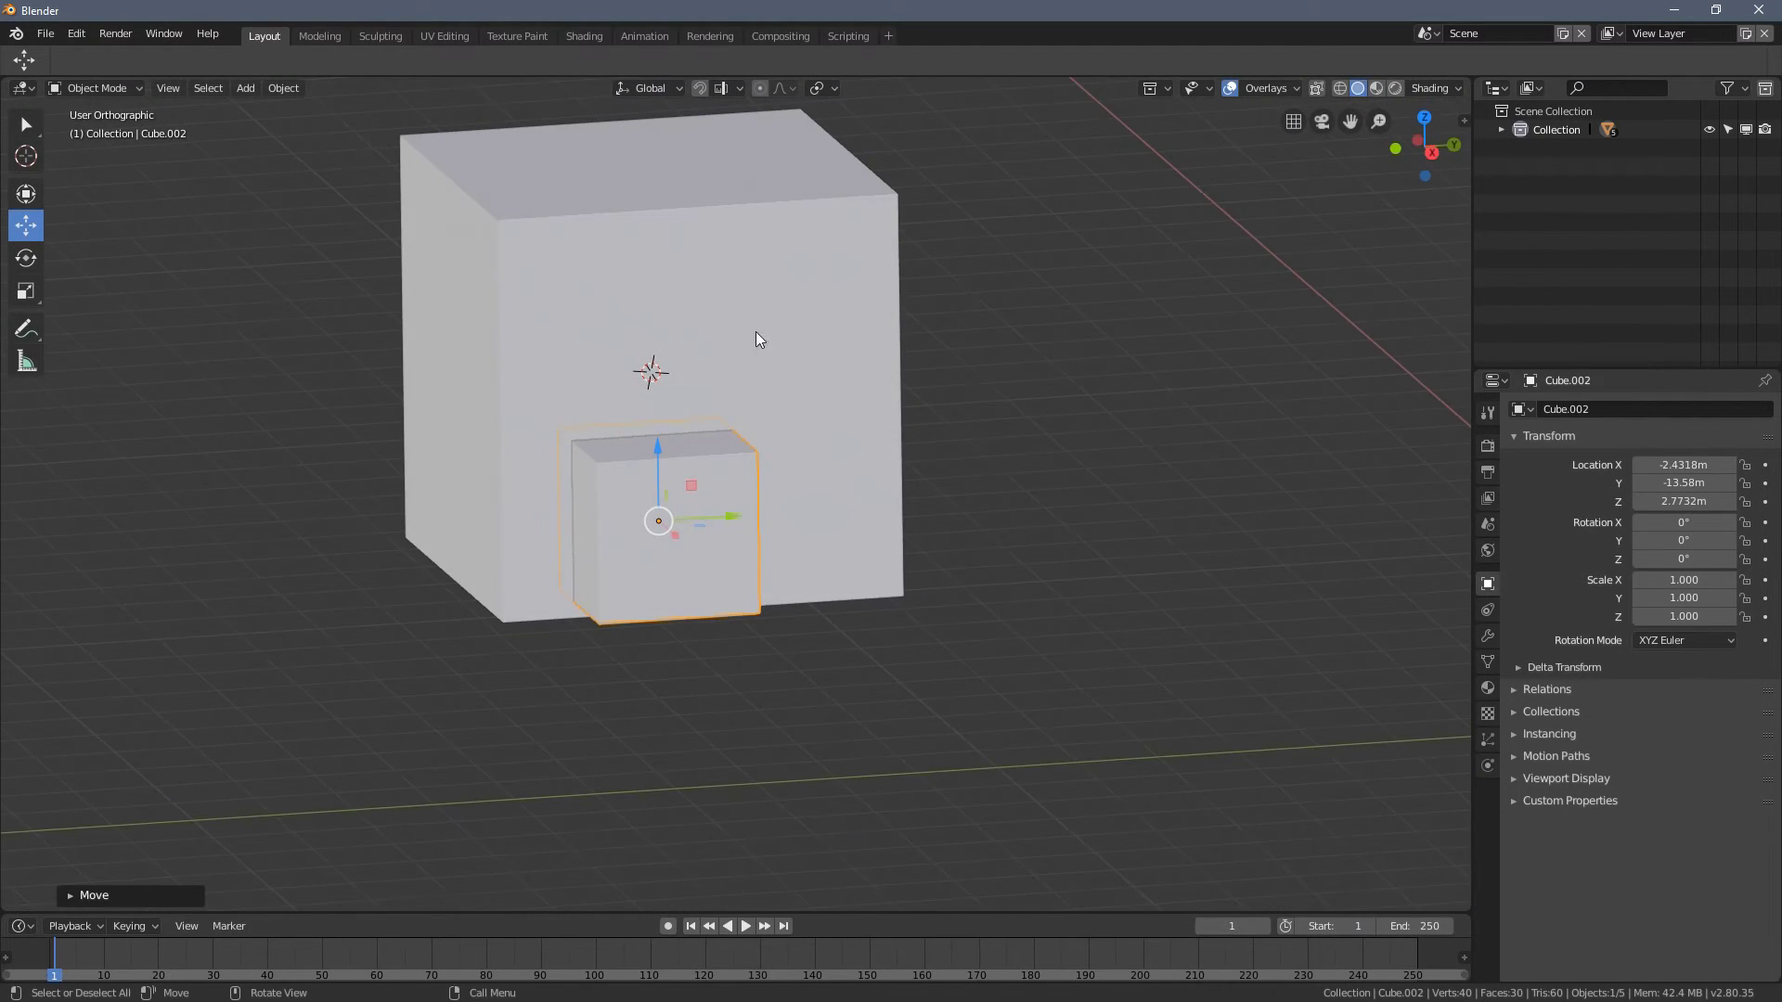
pyautogui.scroll(-1, 986, 505)
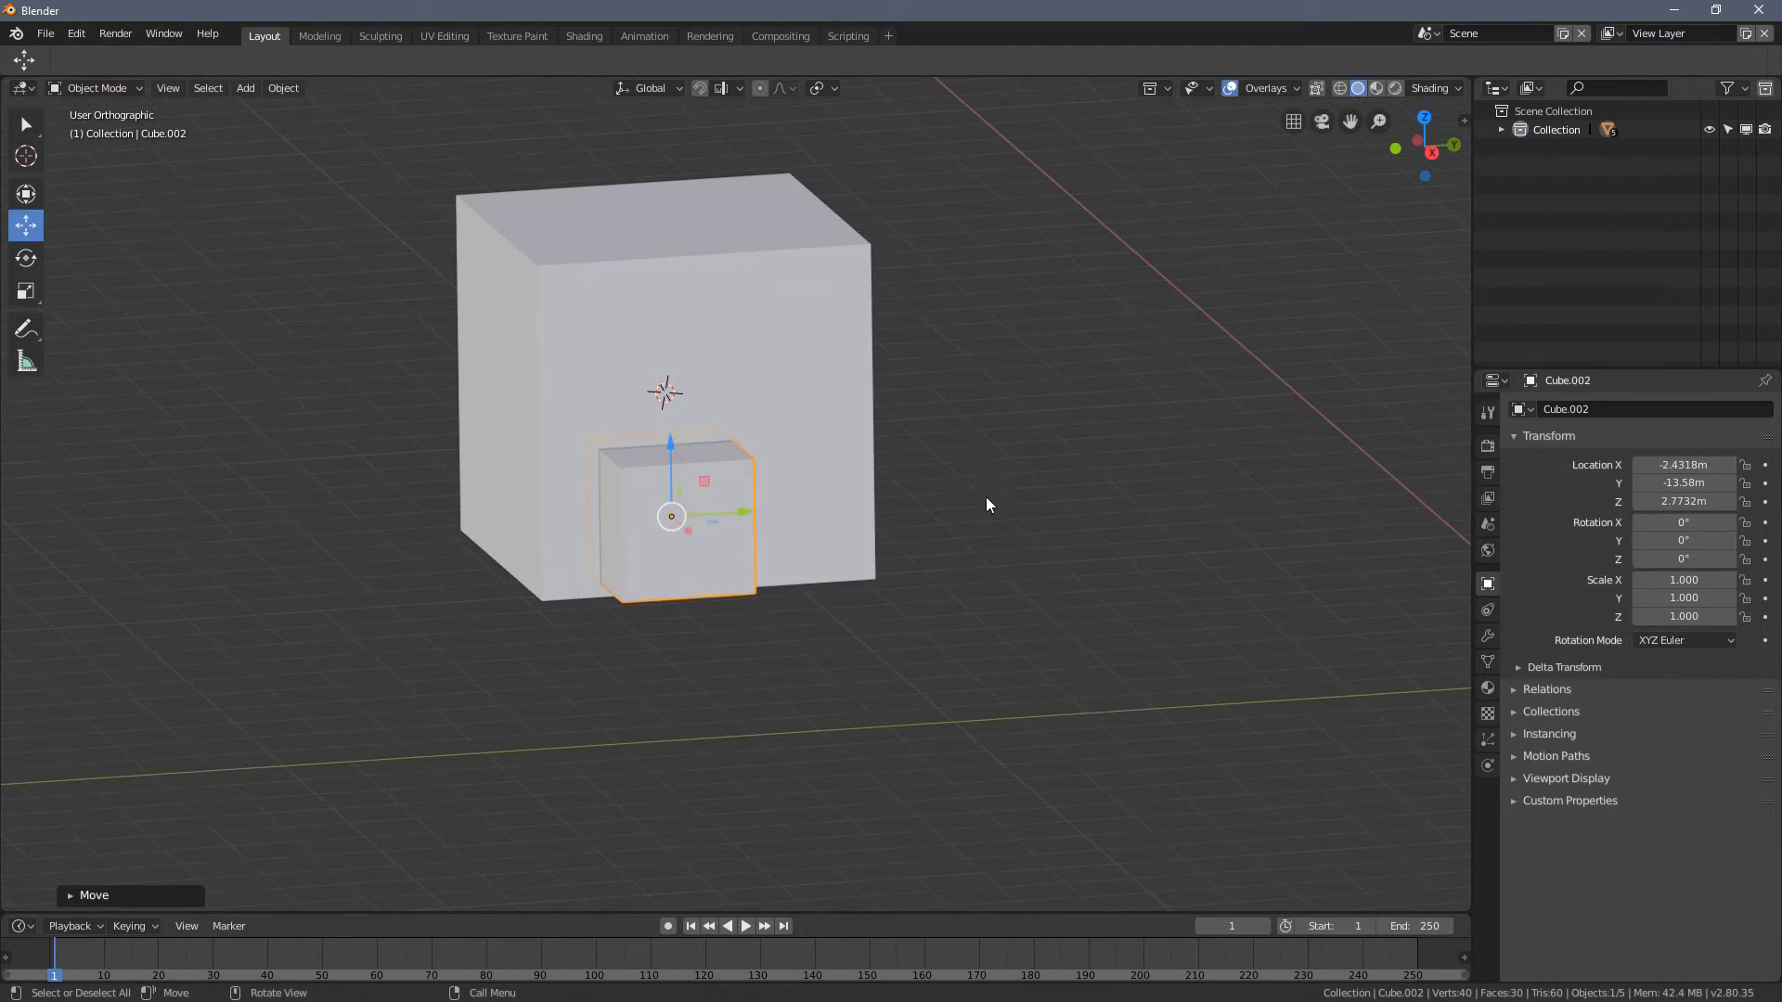
# - Select the large cube, place the 3D cursor near the upper corner of its side face, and return to the Select tool
pyautogui.click(787, 311)
pyautogui.click(25, 155)
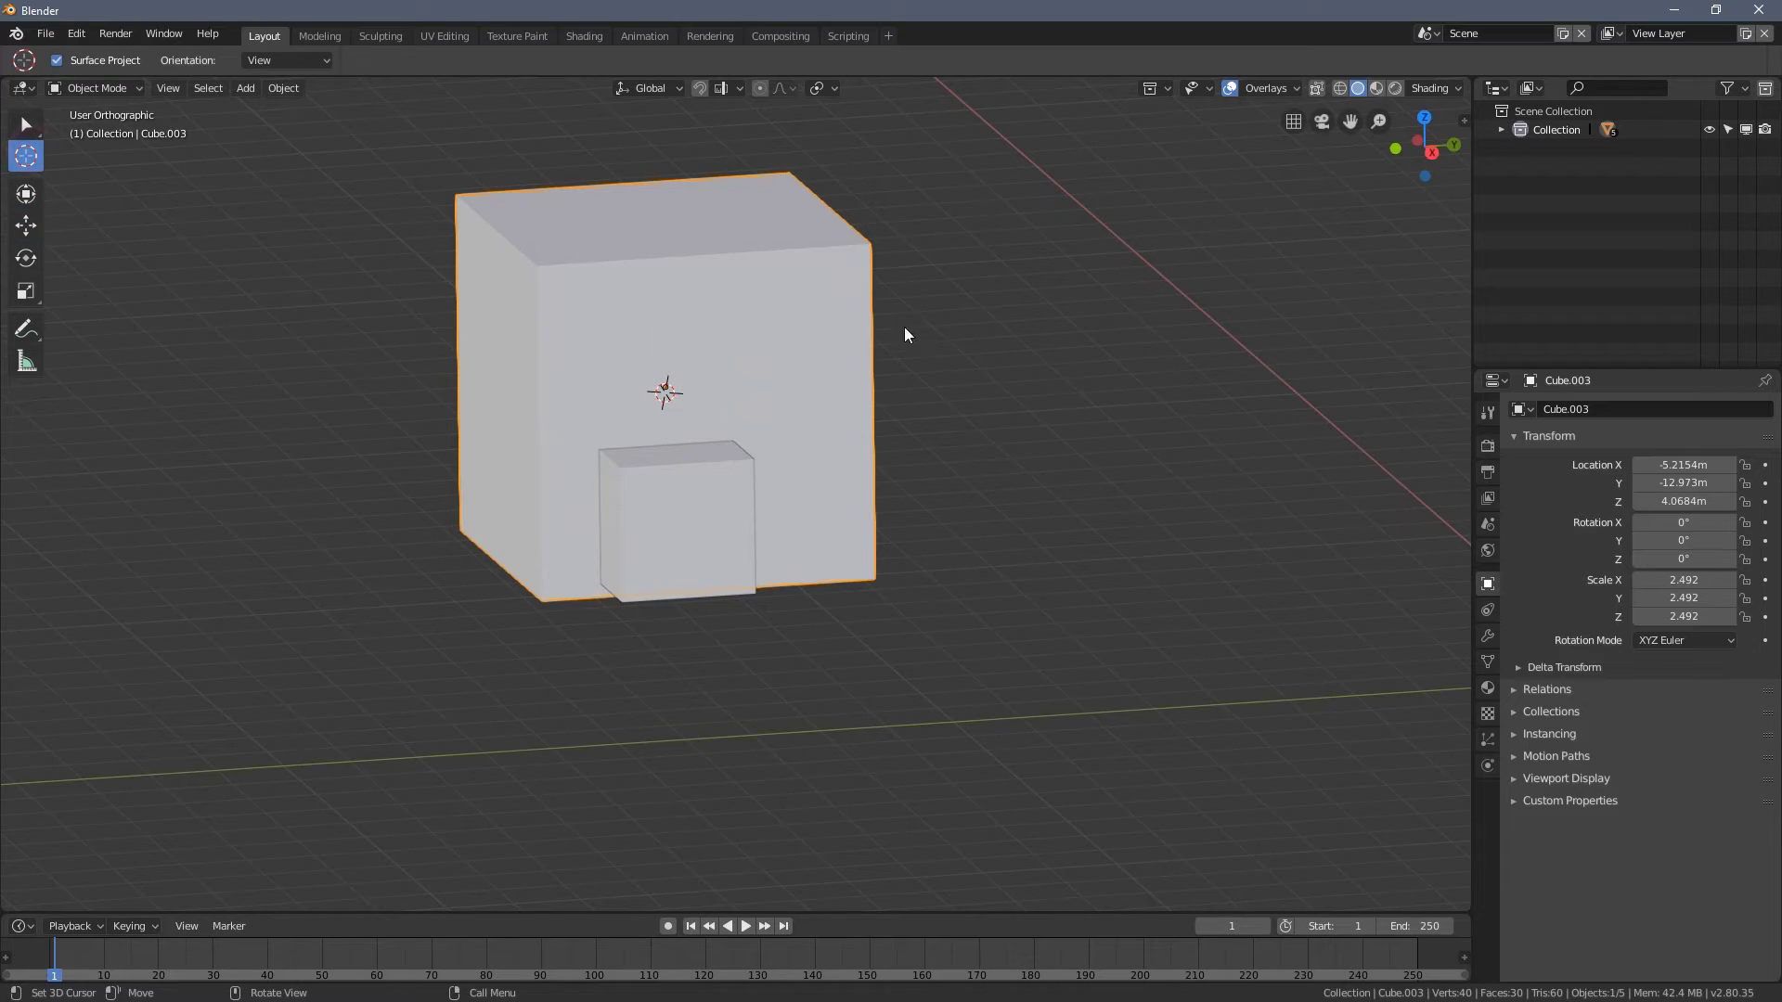
pyautogui.click(785, 312)
pyautogui.moveTo(1159, 510); pyautogui.dragTo(789, 492, button='middle')
pyautogui.click(26, 126)
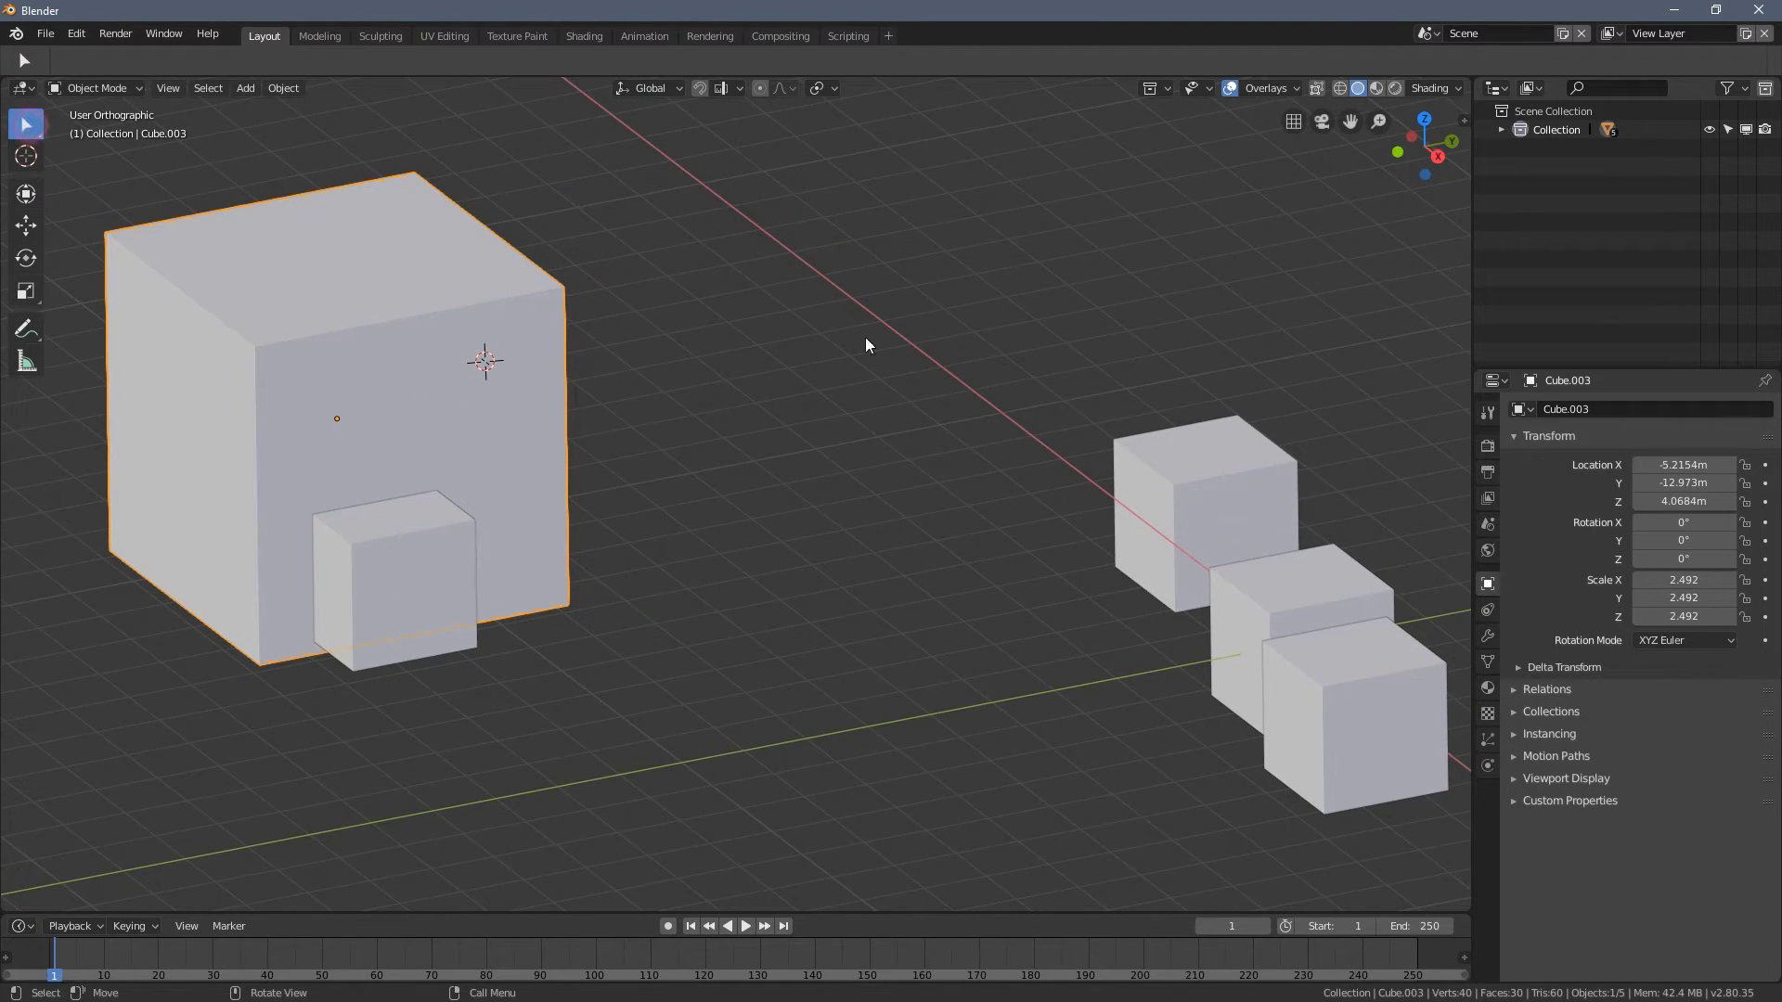
# - Select the rearmost of the three loose small cubes and snap it to the 3D cursor on the large cube's side face
pyautogui.click(1200, 461)
pyautogui.moveTo(1216, 451); pyautogui.dragTo(777, 354, button='middle')
pyautogui.rightClick(776, 355)
pyautogui.moveTo(777, 355)
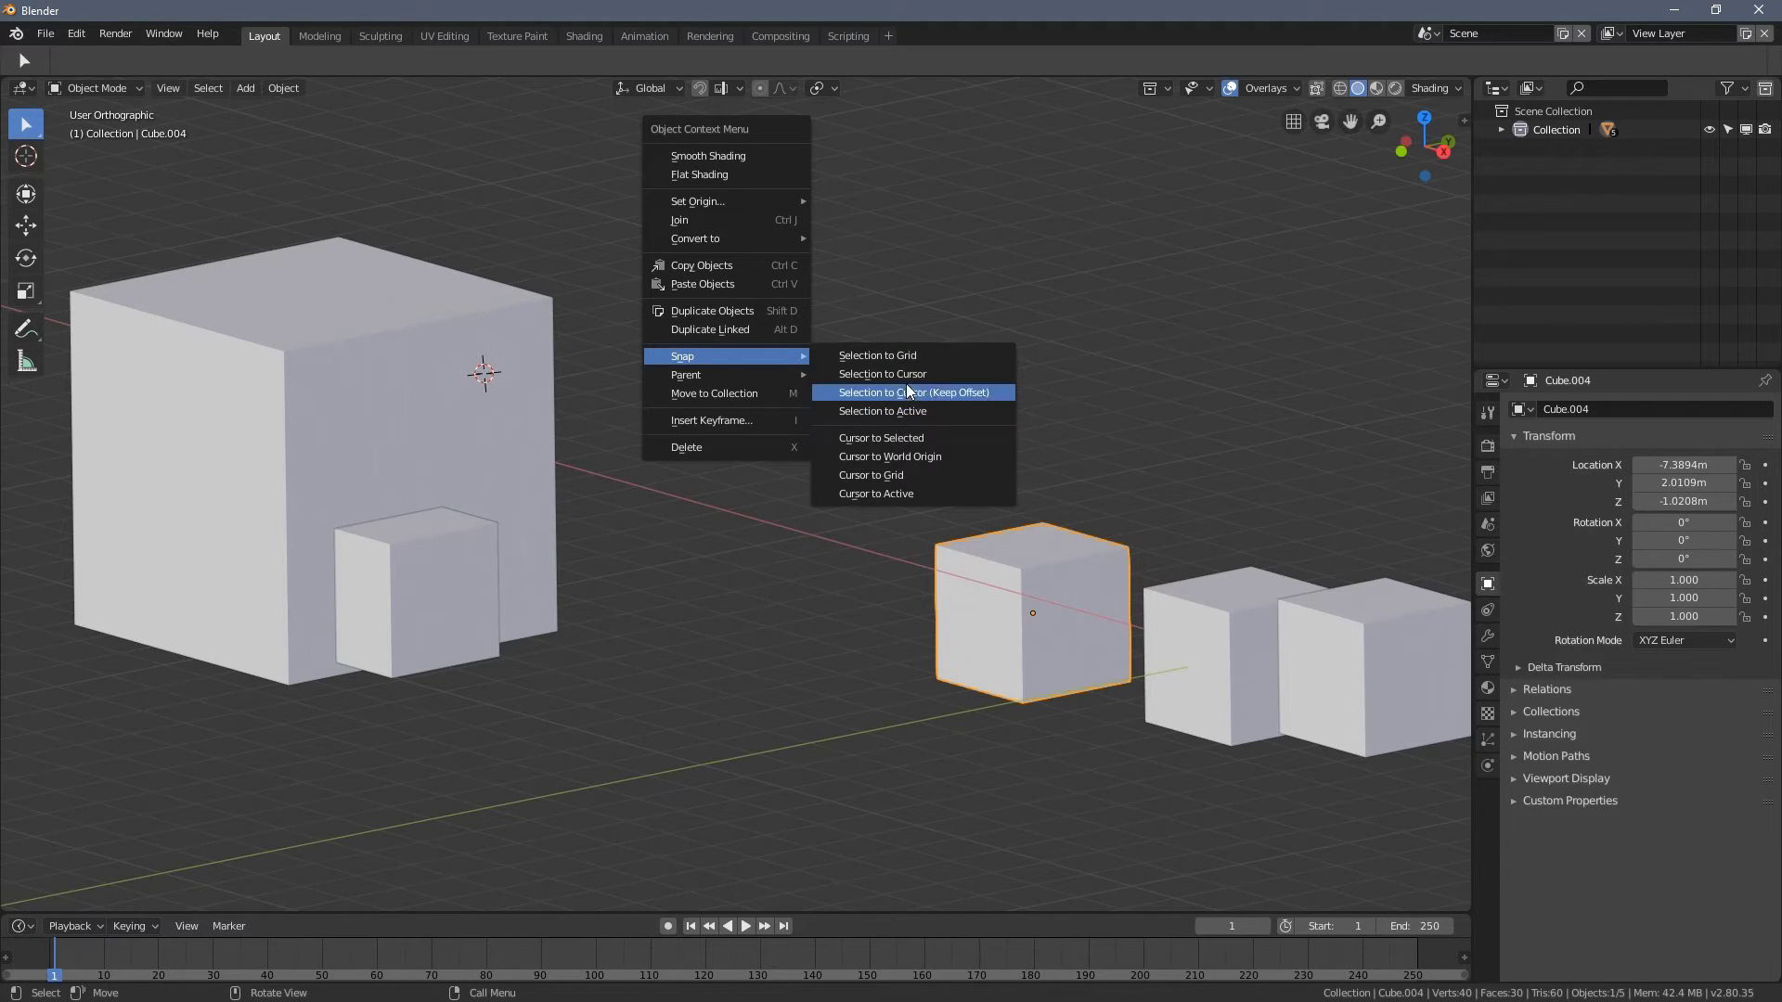
pyautogui.rightClick(747, 404)
pyautogui.moveTo(722, 394)
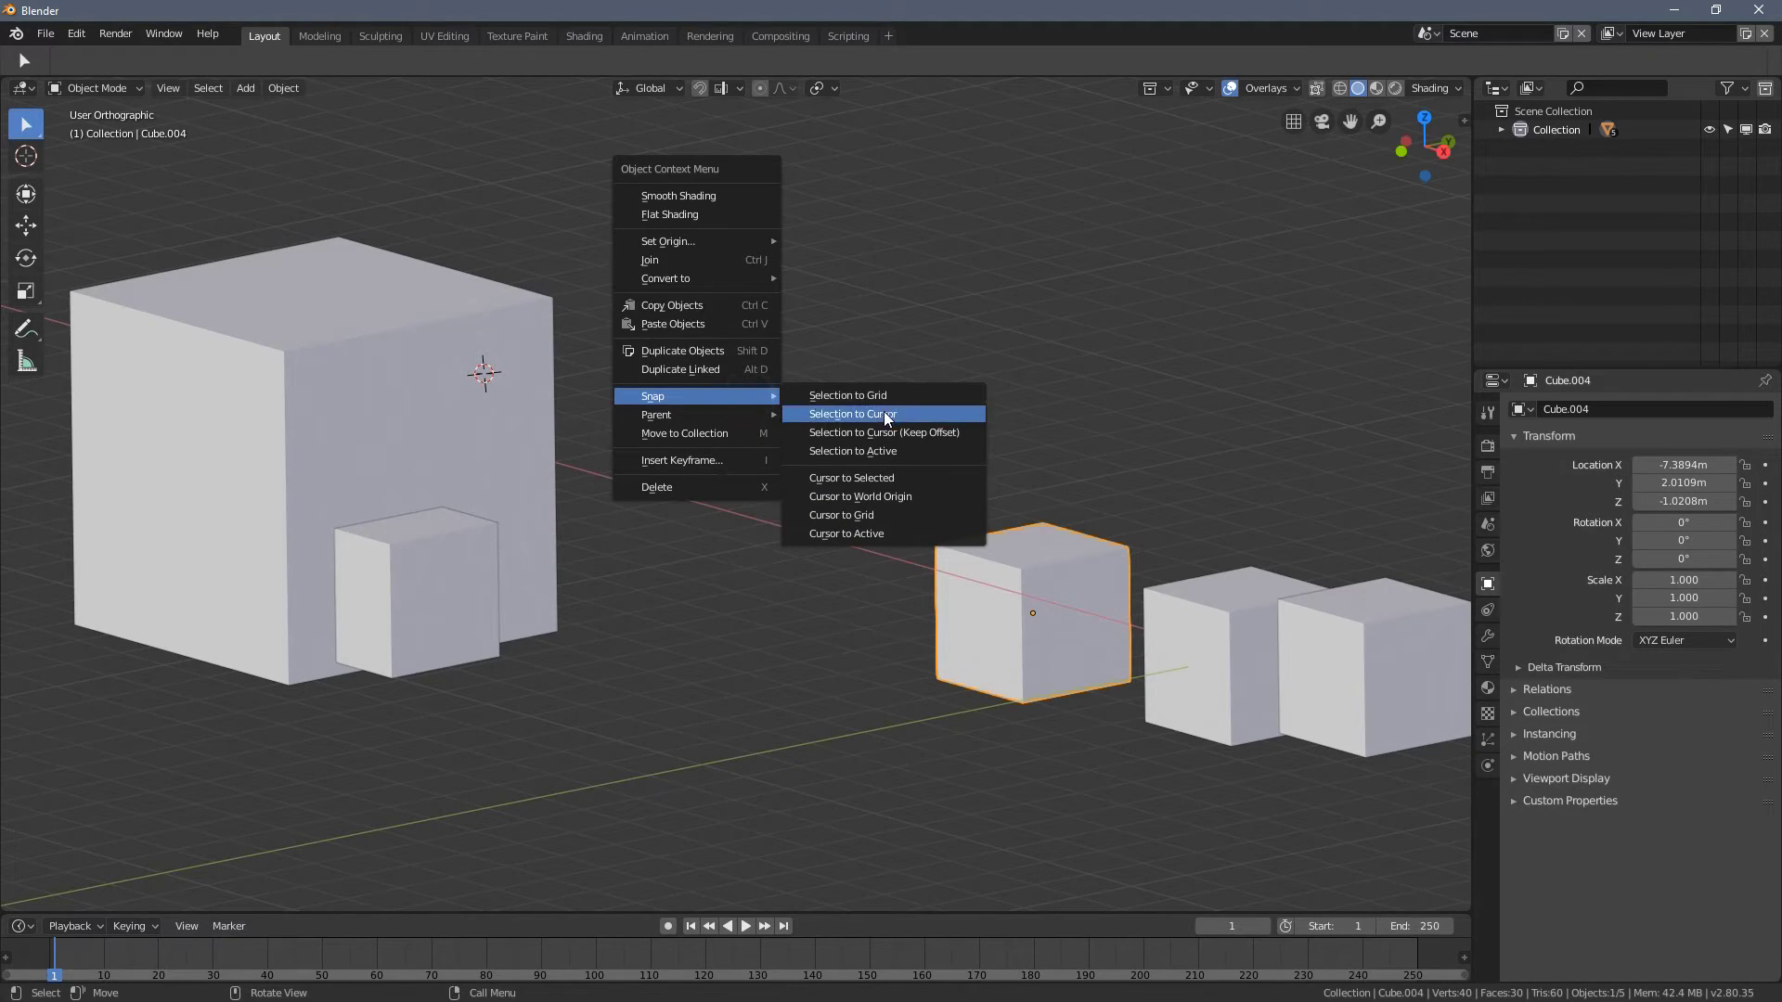
pyautogui.click(910, 412)
# - Use the Move tool to lower the snapped cube to about Z 5.32 m and shift it along Y to about -13.76 m
pyautogui.moveTo(727, 445); pyautogui.dragTo(650, 440, button='middle')
pyautogui.keyDown('shift'); pyautogui.moveTo(438, 297); pyautogui.dragTo(577, 345, button='middle'); pyautogui.keyUp('shift')
pyautogui.scroll(1, 603, 392)
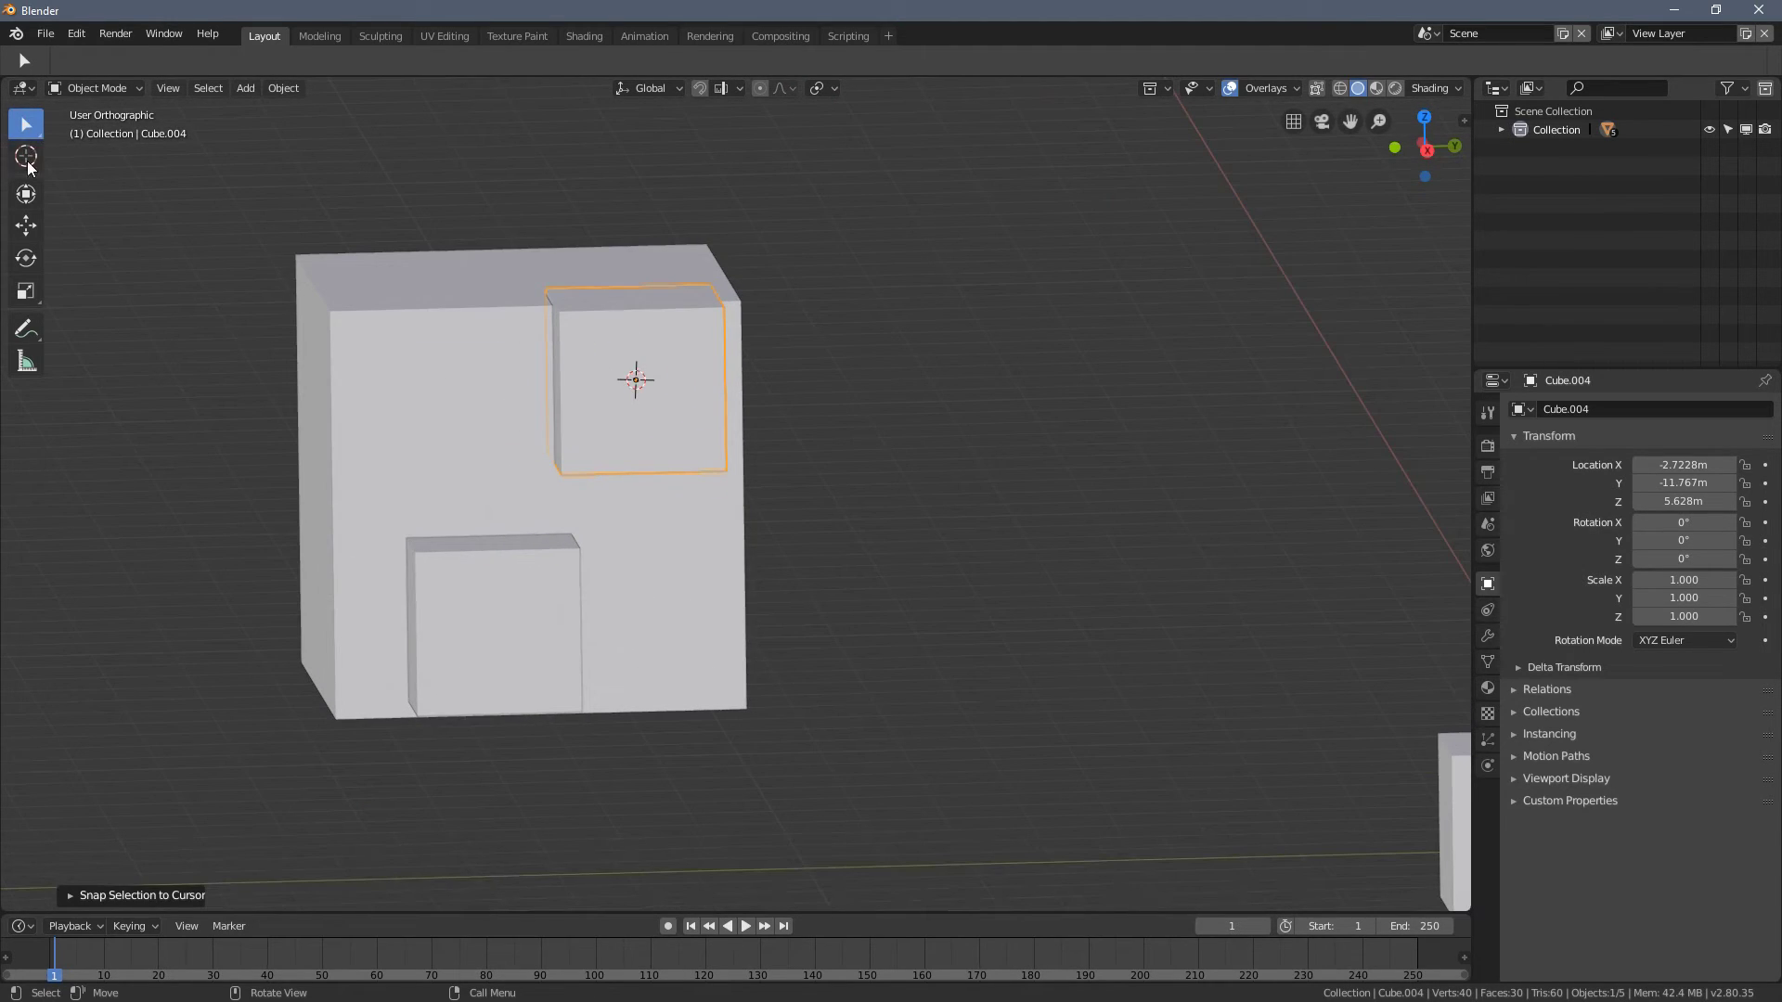
pyautogui.click(26, 225)
pyautogui.moveTo(639, 297); pyautogui.dragTo(640, 323)
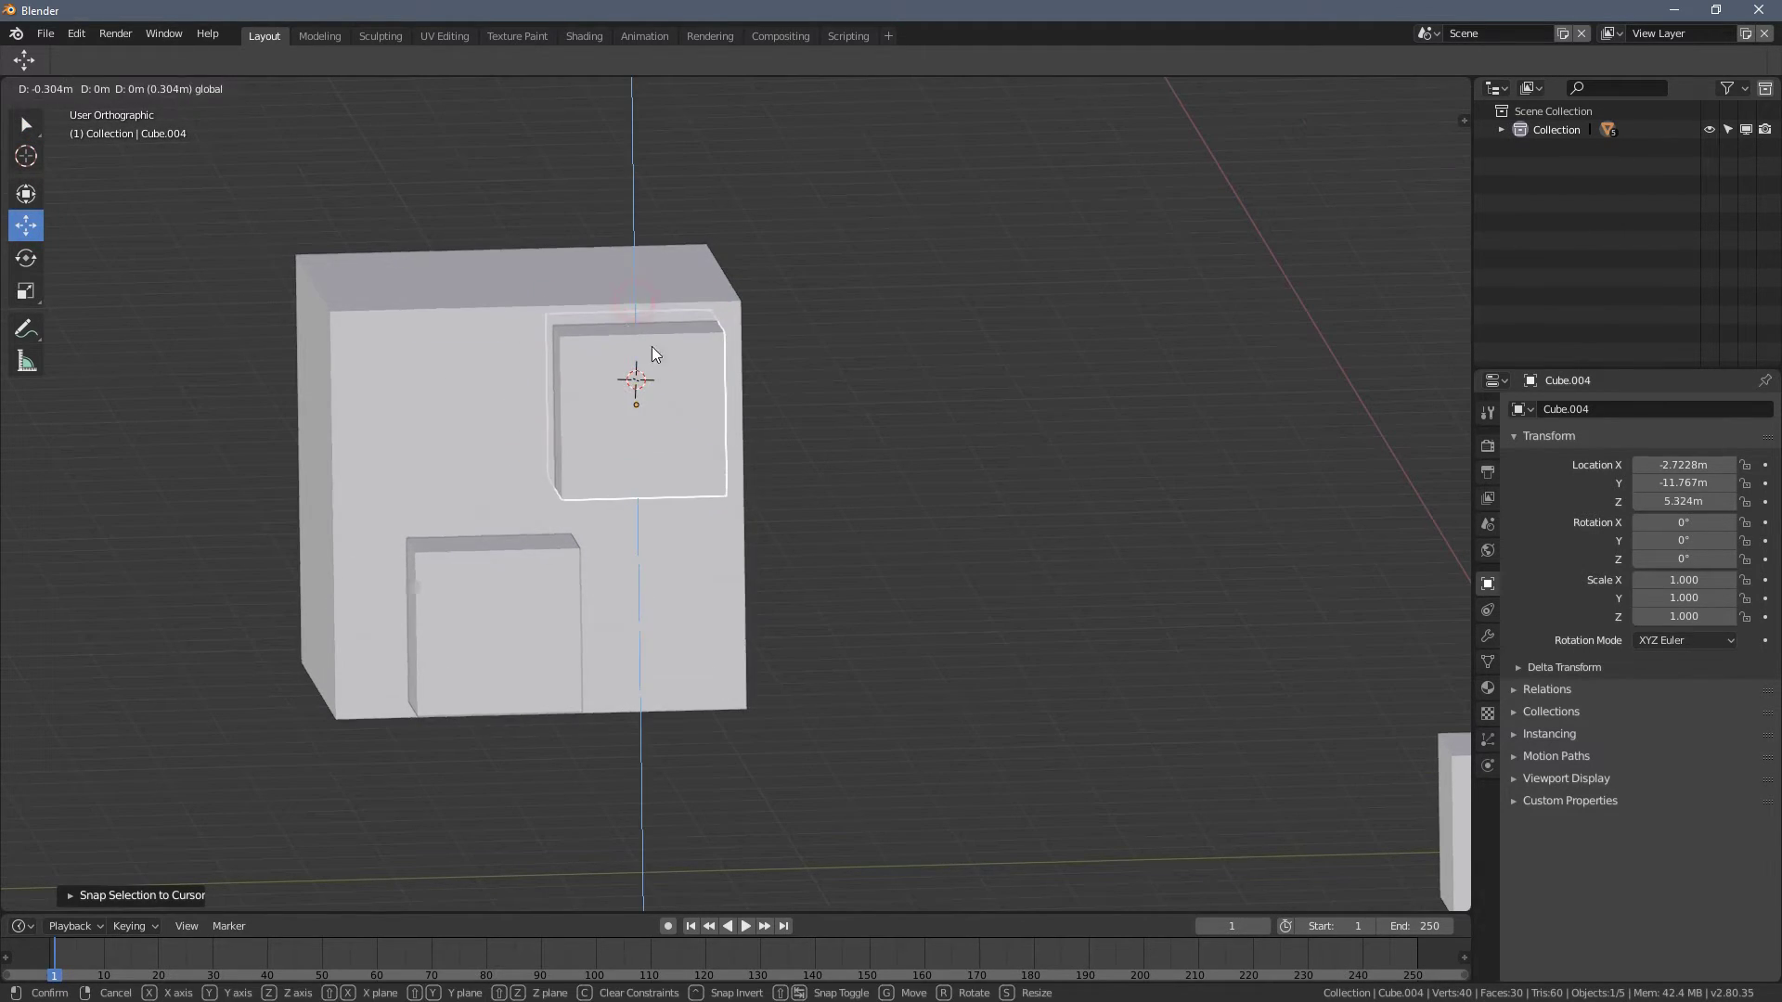
pyautogui.moveTo(715, 406); pyautogui.dragTo(635, 406)
pyautogui.moveTo(635, 407); pyautogui.dragTo(681, 409, button='middle')
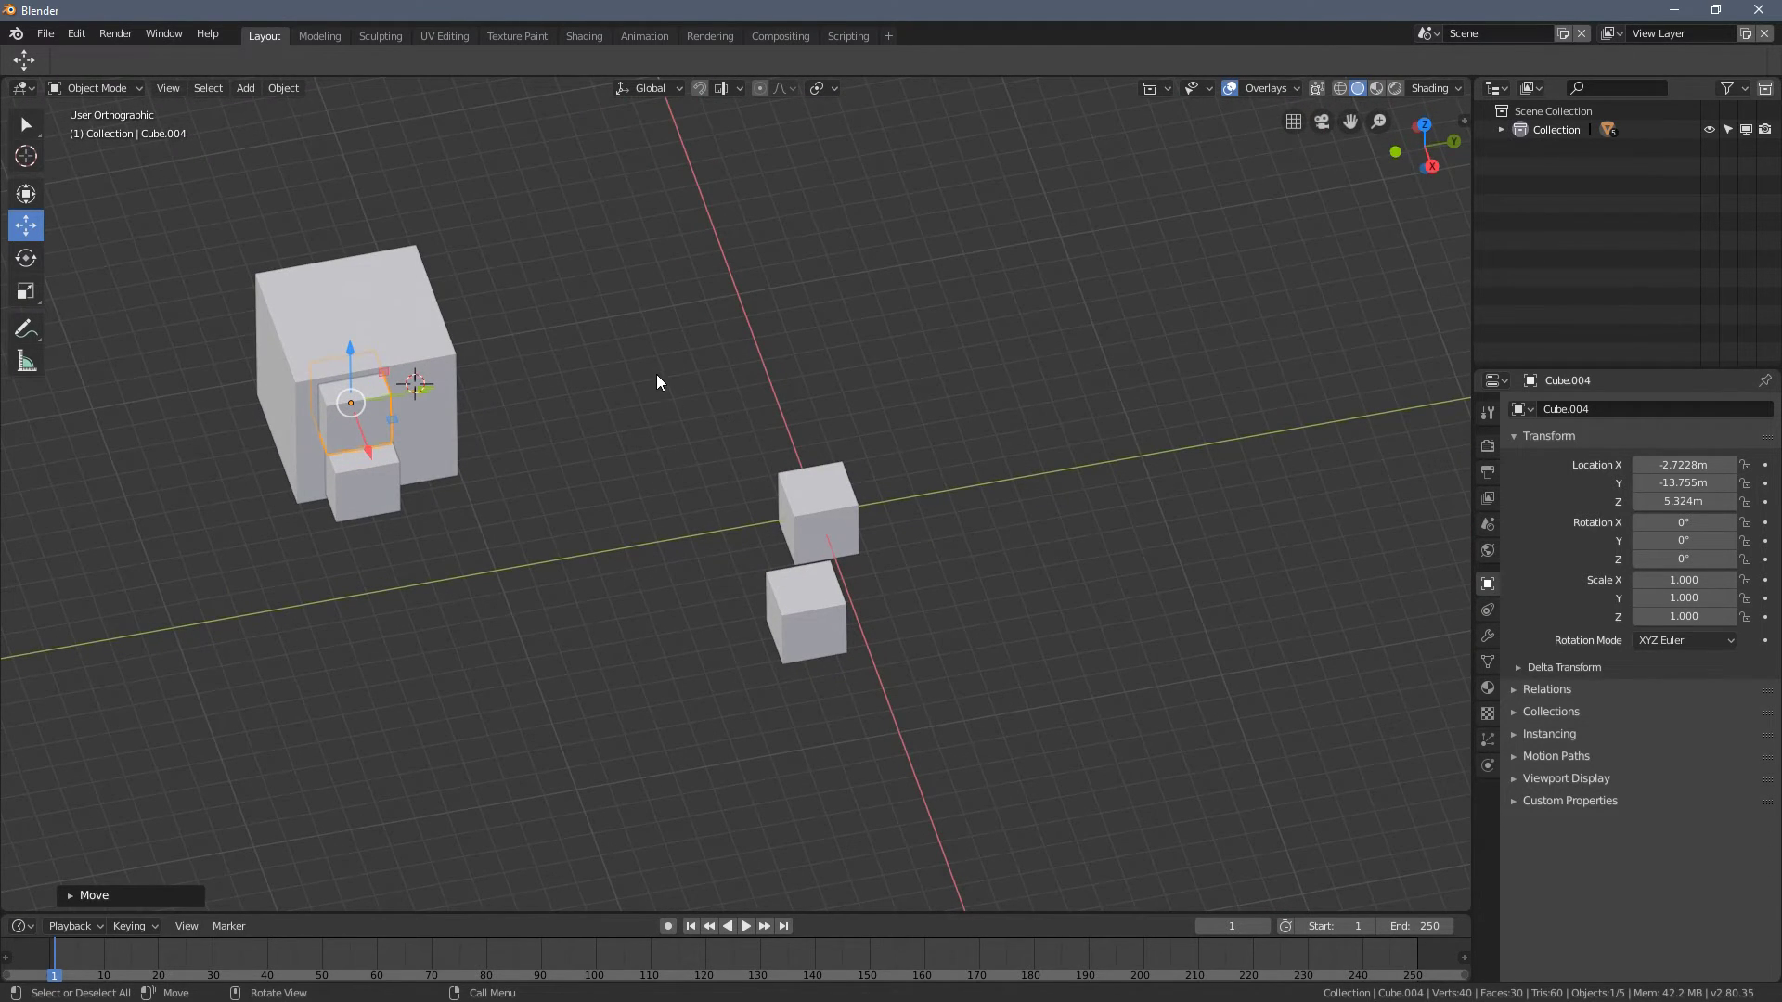
# - Add a plane at the 3D cursor and move it away from the large cube to about Y -4.85 m
pyautogui.scroll(1, 656, 375)
pyautogui.hotkey('shift', 'a')
pyautogui.moveTo(708, 422)
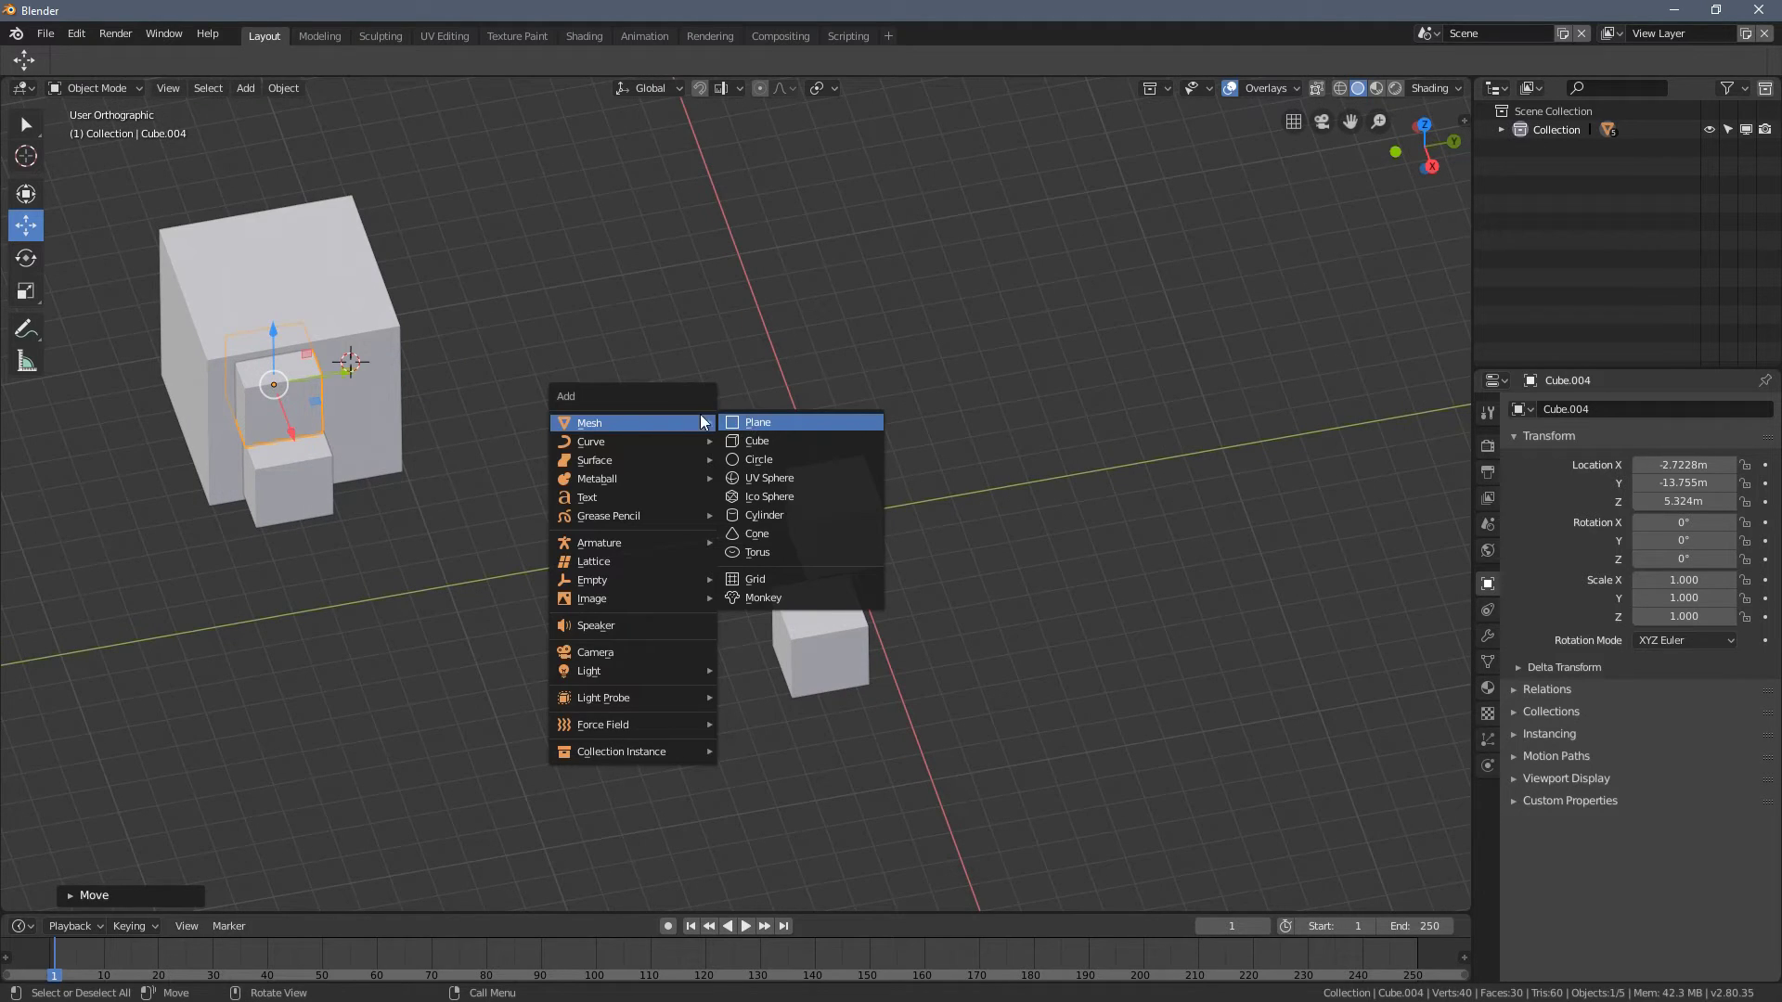
pyautogui.click(759, 423)
pyautogui.moveTo(353, 383); pyautogui.dragTo(456, 359, button='middle')
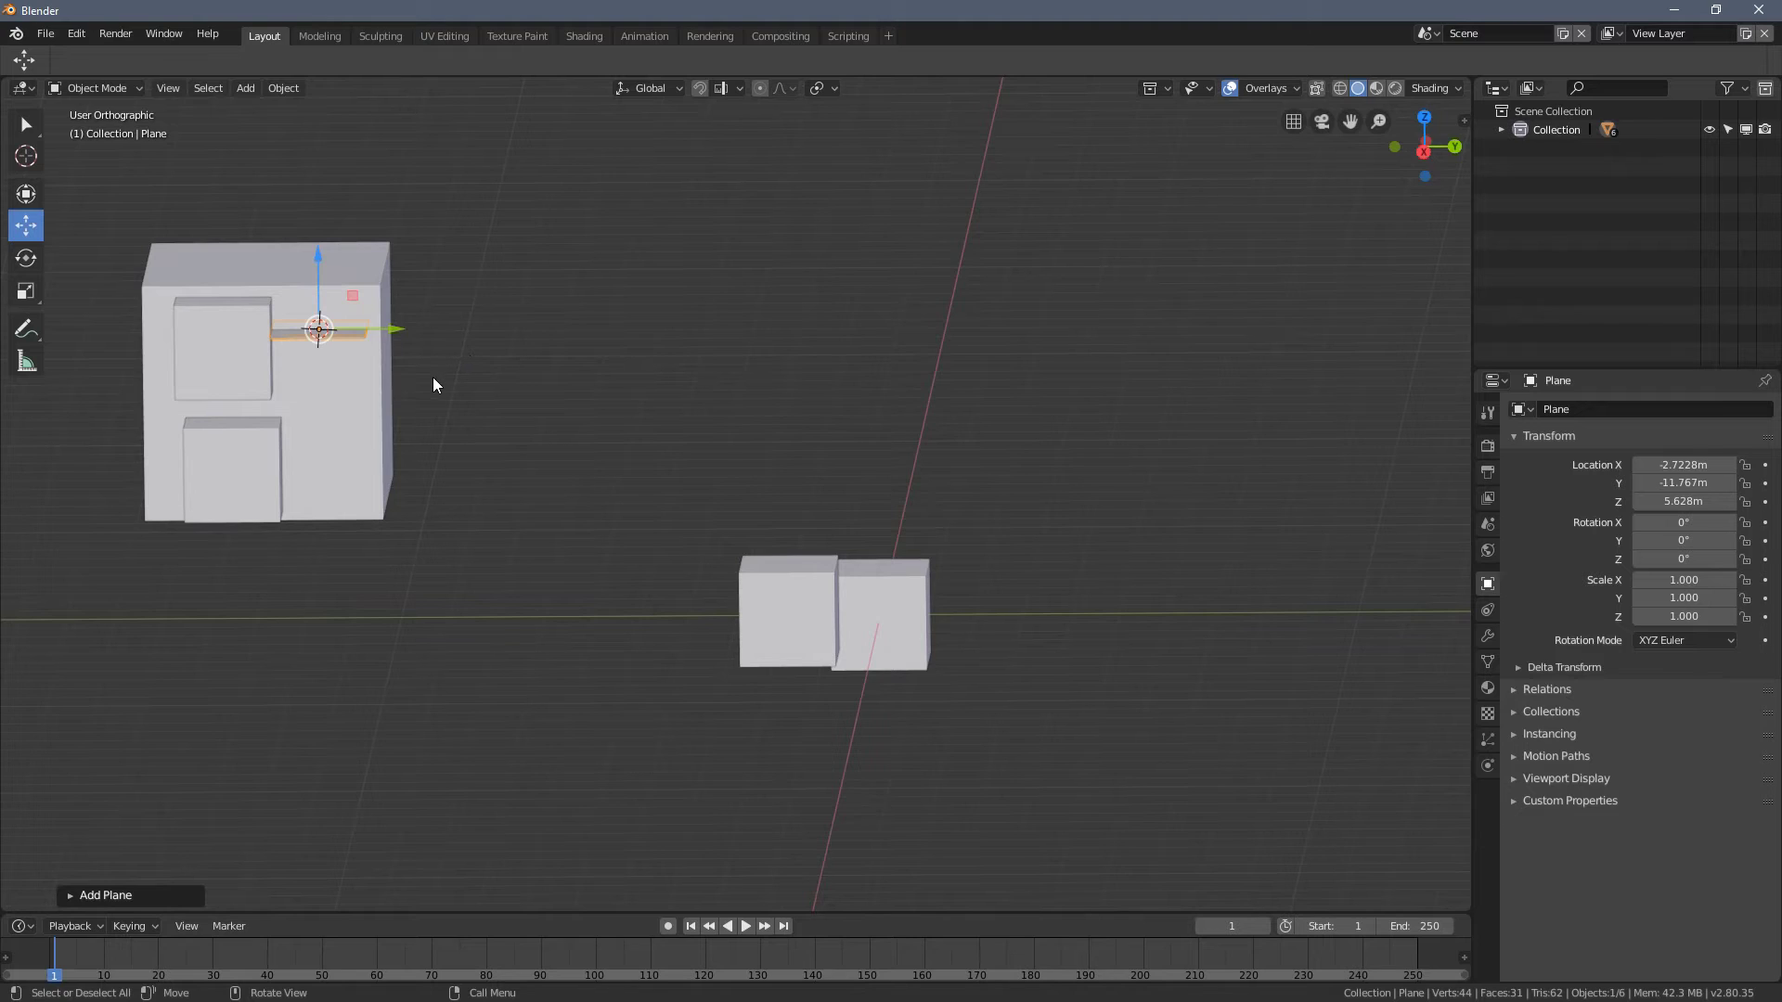
pyautogui.press('g')
pyautogui.click(756, 384)
# - Add a monkey mesh at the 3D cursor and move it along Y until it is clear of the large cube
pyautogui.hotkey('shift', 'a')
pyautogui.moveTo(906, 399)
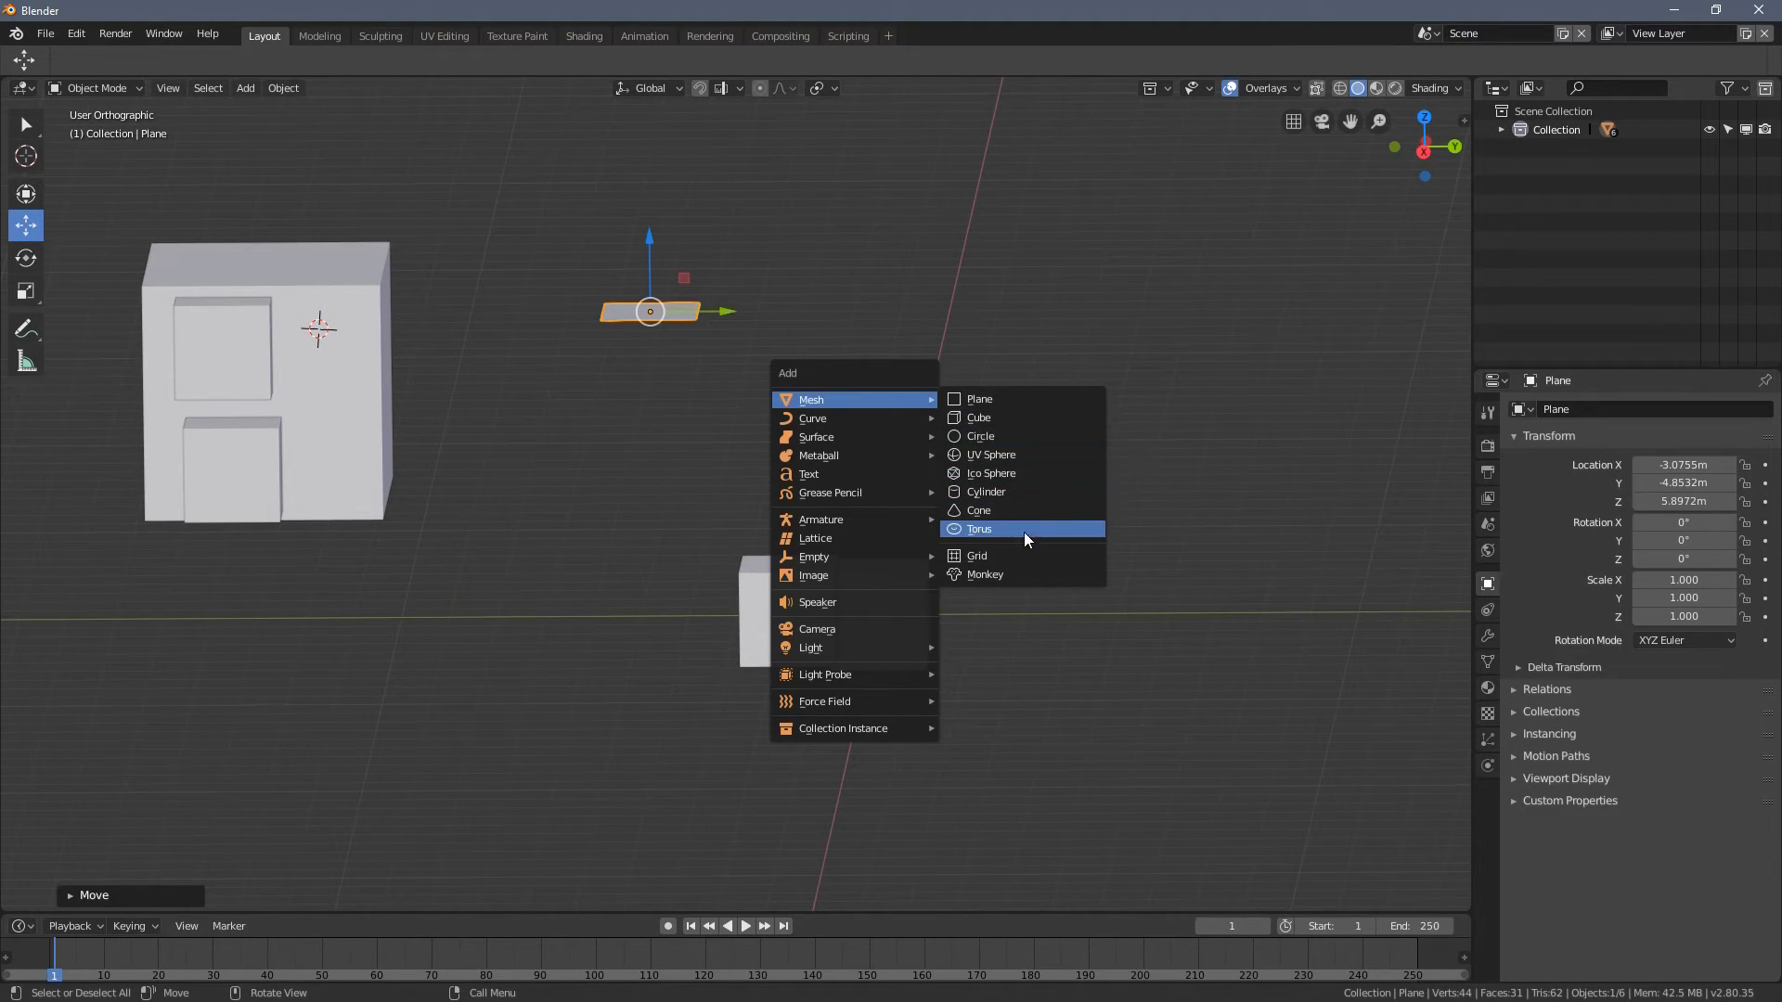
pyautogui.click(1021, 572)
pyautogui.press('g')
pyautogui.press('y')
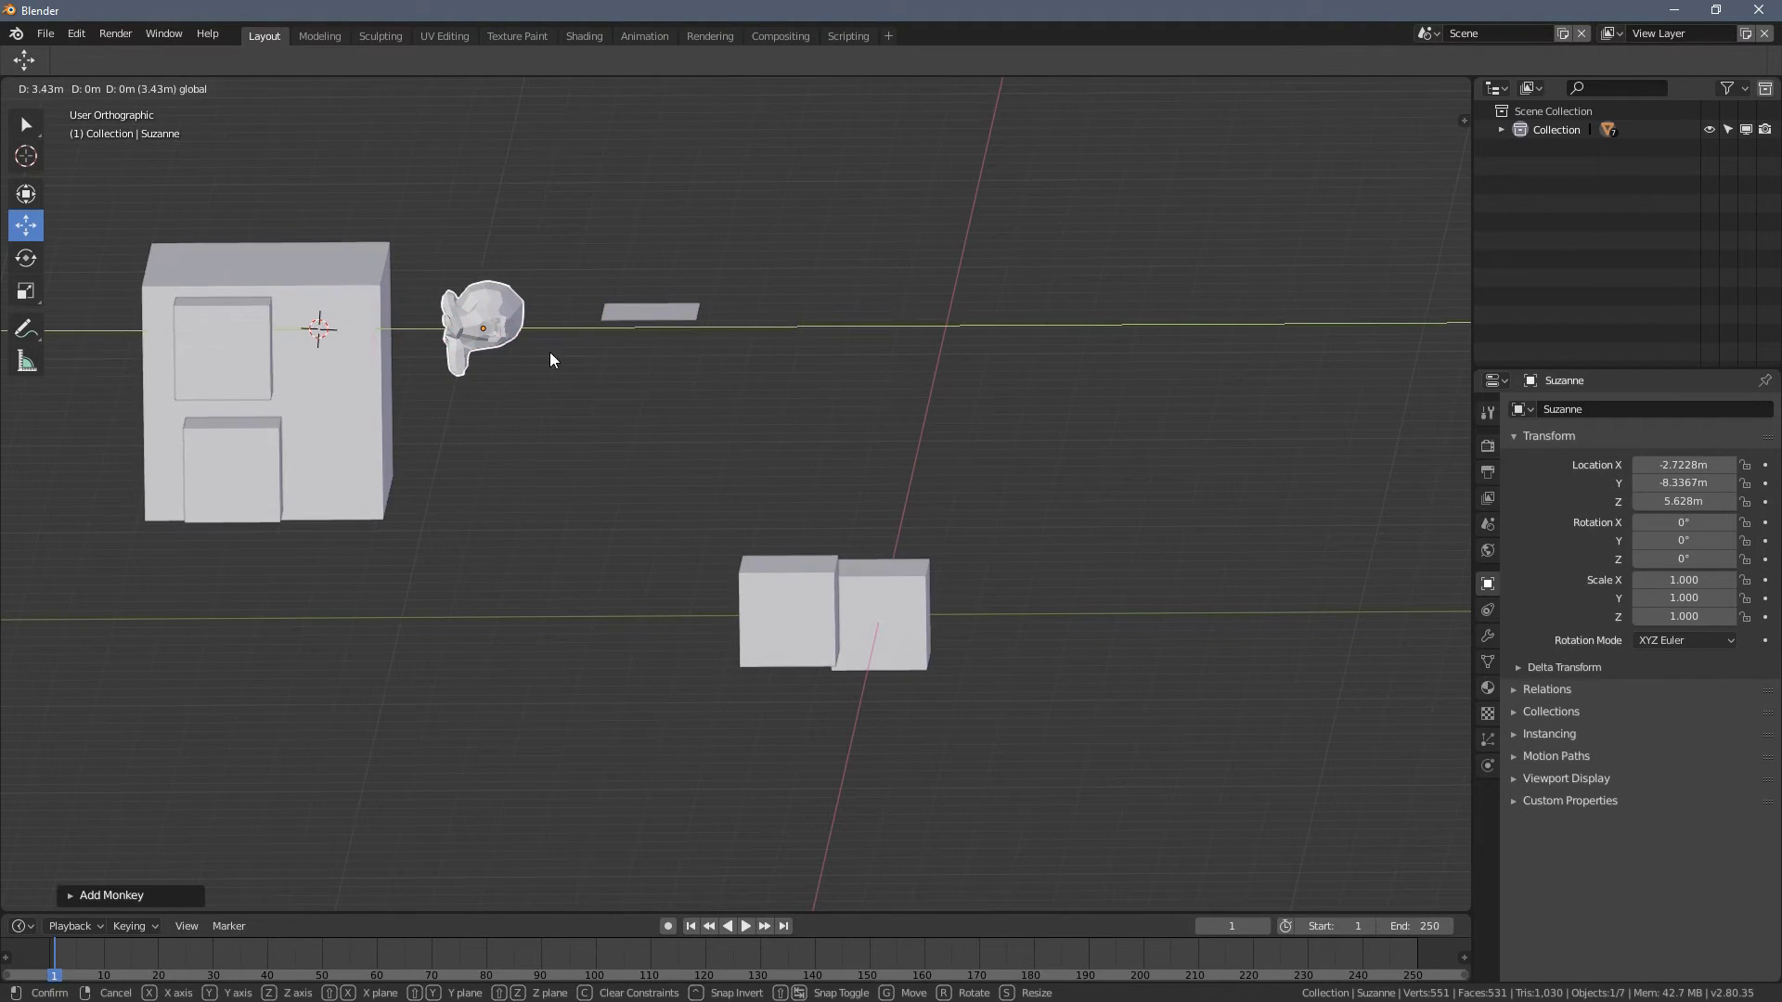
pyautogui.click(561, 332)
# - Move the two remaining loose small cubes away from the world origin, placing one at about X 10.88 m, Y -1.68 m, Z 1.06 m
pyautogui.moveTo(561, 333); pyautogui.dragTo(555, 474, button='middle')
pyautogui.moveTo(847, 542)
pyautogui.mouseDown(button='middle')
pyautogui.moveTo(917, 615)
pyautogui.moveTo(899, 510)
pyautogui.moveTo(880, 534)
pyautogui.mouseUp(button='middle')
pyautogui.click(925, 597)
pyautogui.moveTo(879, 535); pyautogui.dragTo(876, 437)
pyautogui.moveTo(880, 594); pyautogui.dragTo(931, 452, button='middle')
pyautogui.moveTo(946, 471); pyautogui.dragTo(1386, 694)
pyautogui.click(1054, 692)
pyautogui.moveTo(1053, 673); pyautogui.dragTo(1226, 760)
pyautogui.moveTo(978, 661); pyautogui.dragTo(978, 661)
pyautogui.moveTo(979, 661); pyautogui.dragTo(798, 545, button='middle')
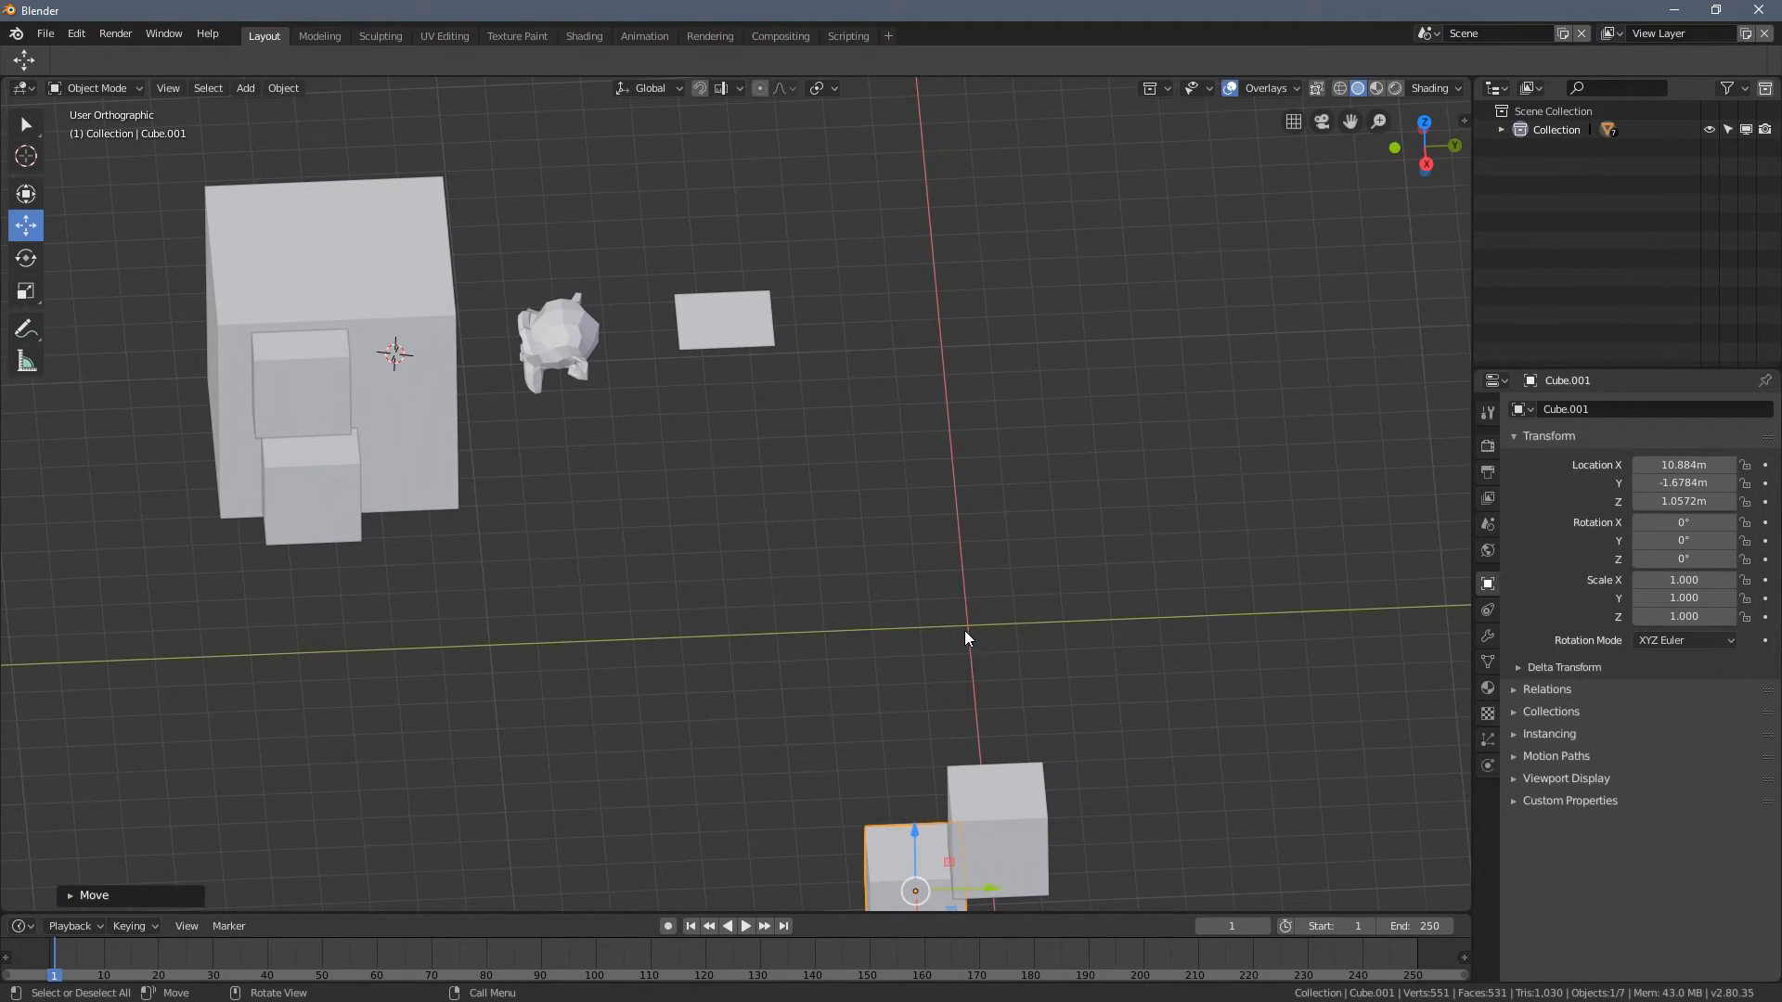
# - Snap the 3D cursor to the world origin
pyautogui.rightClick(721, 565)
pyautogui.moveTo(715, 565)
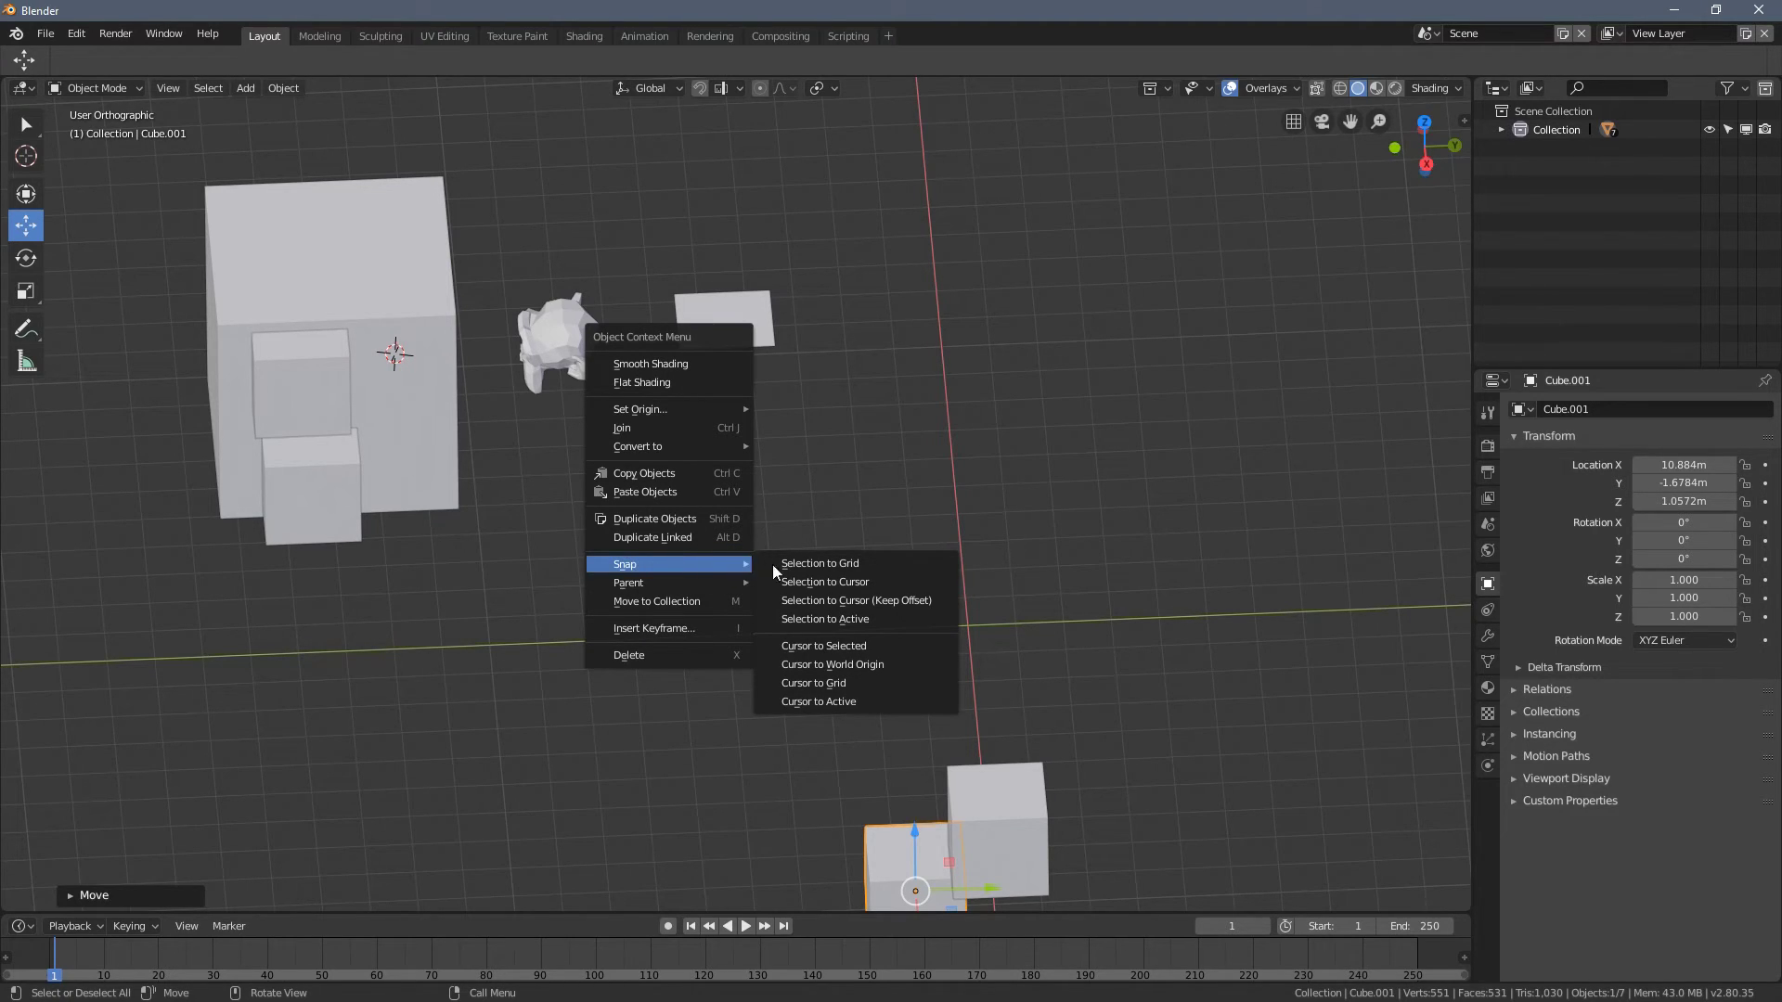
pyautogui.click(861, 665)
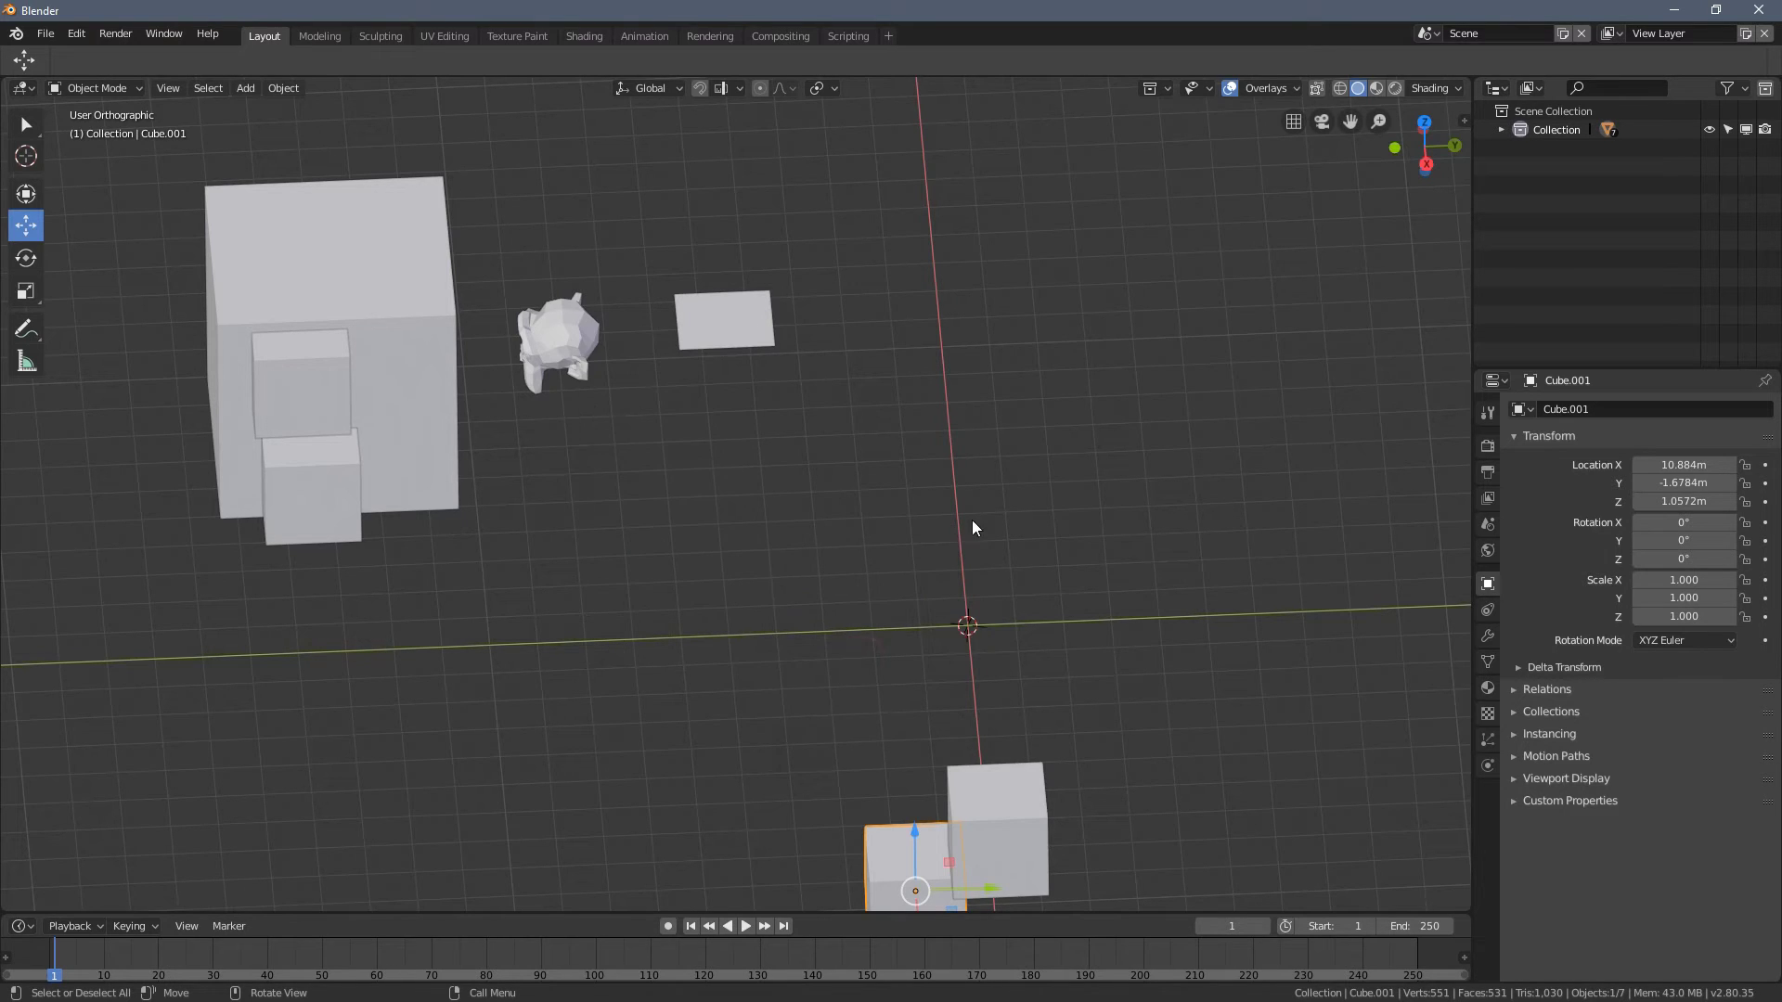
# - Add a cone at the 3D cursor on the world origin and delete it again
pyautogui.moveTo(972, 520); pyautogui.dragTo(854, 620, button='middle')
pyautogui.moveTo(756, 584); pyautogui.dragTo(771, 570, button='middle')
pyautogui.hotkey('shift', 'a')
pyautogui.moveTo(794, 306)
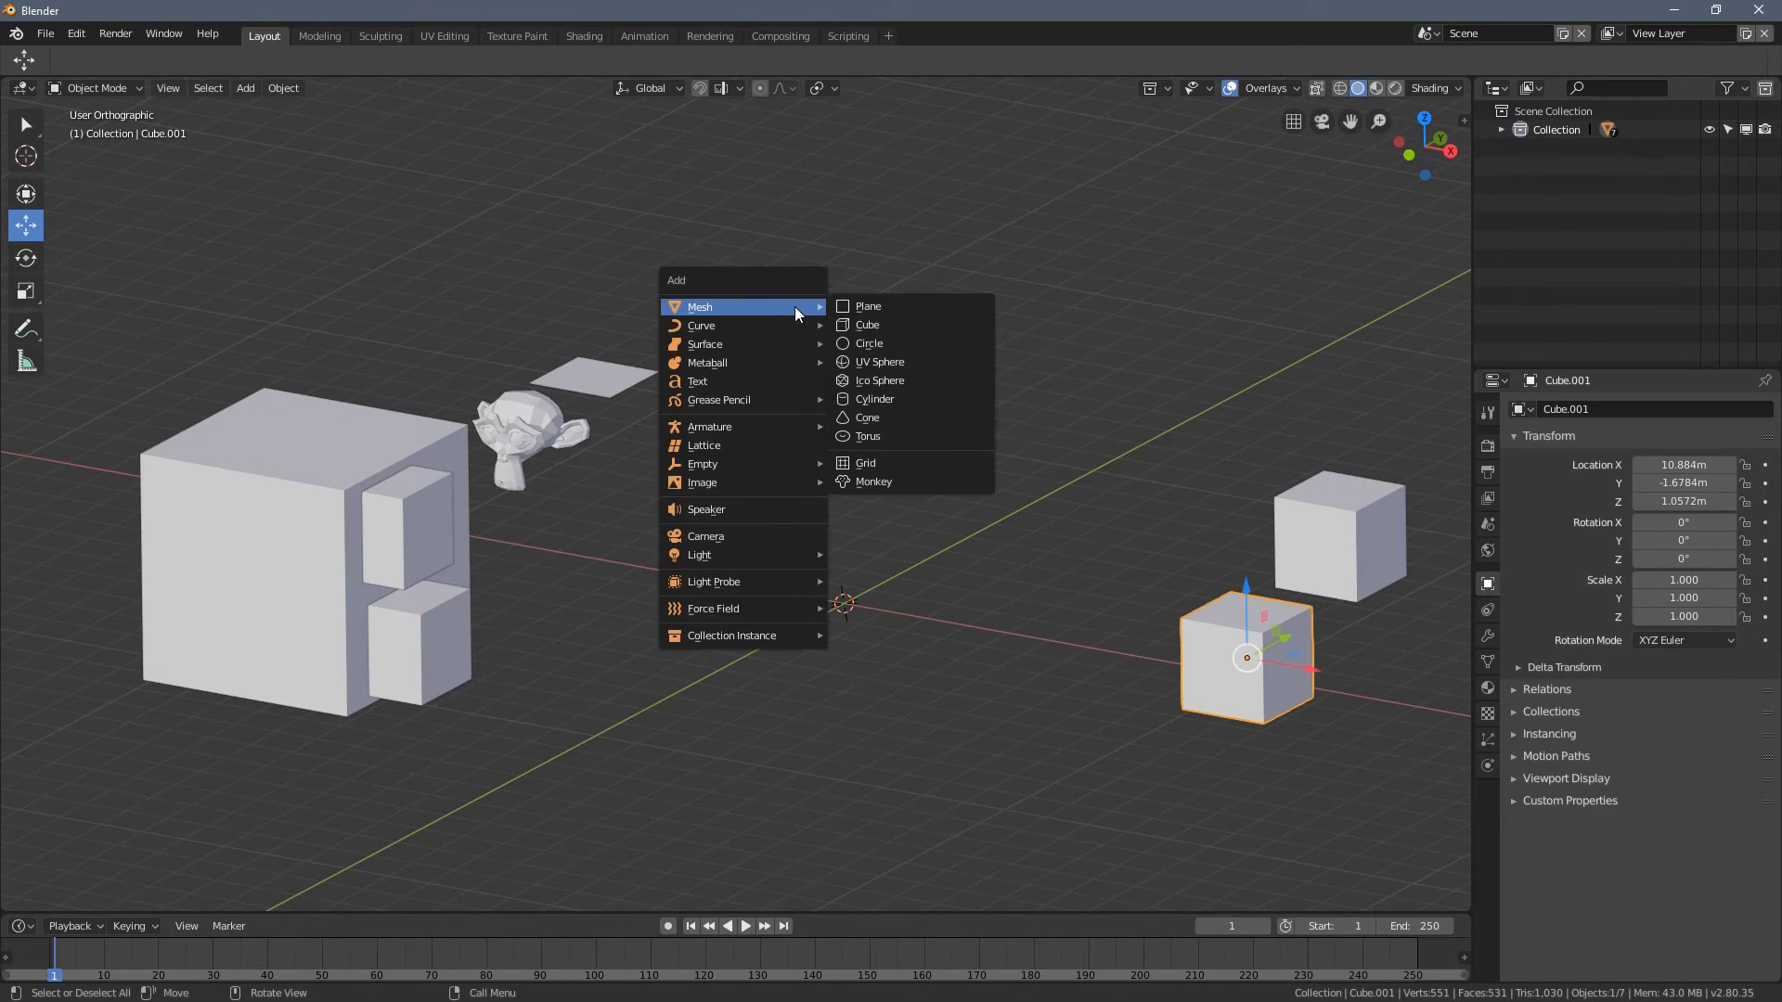
pyautogui.click(914, 414)
pyautogui.moveTo(922, 420); pyautogui.dragTo(917, 566, button='middle')
pyautogui.press('x')
pyautogui.click(917, 567)
# - Delete the small plane and the monkey mesh beside the large cube
pyautogui.click(625, 361)
pyautogui.press('x')
pyautogui.click(624, 356)
pyautogui.click(535, 431)
pyautogui.press('x')
pyautogui.click(534, 431)
# - Add a plane at the world origin and scale it up to about 12.2
pyautogui.hotkey('shift', 'a')
pyautogui.moveTo(804, 415)
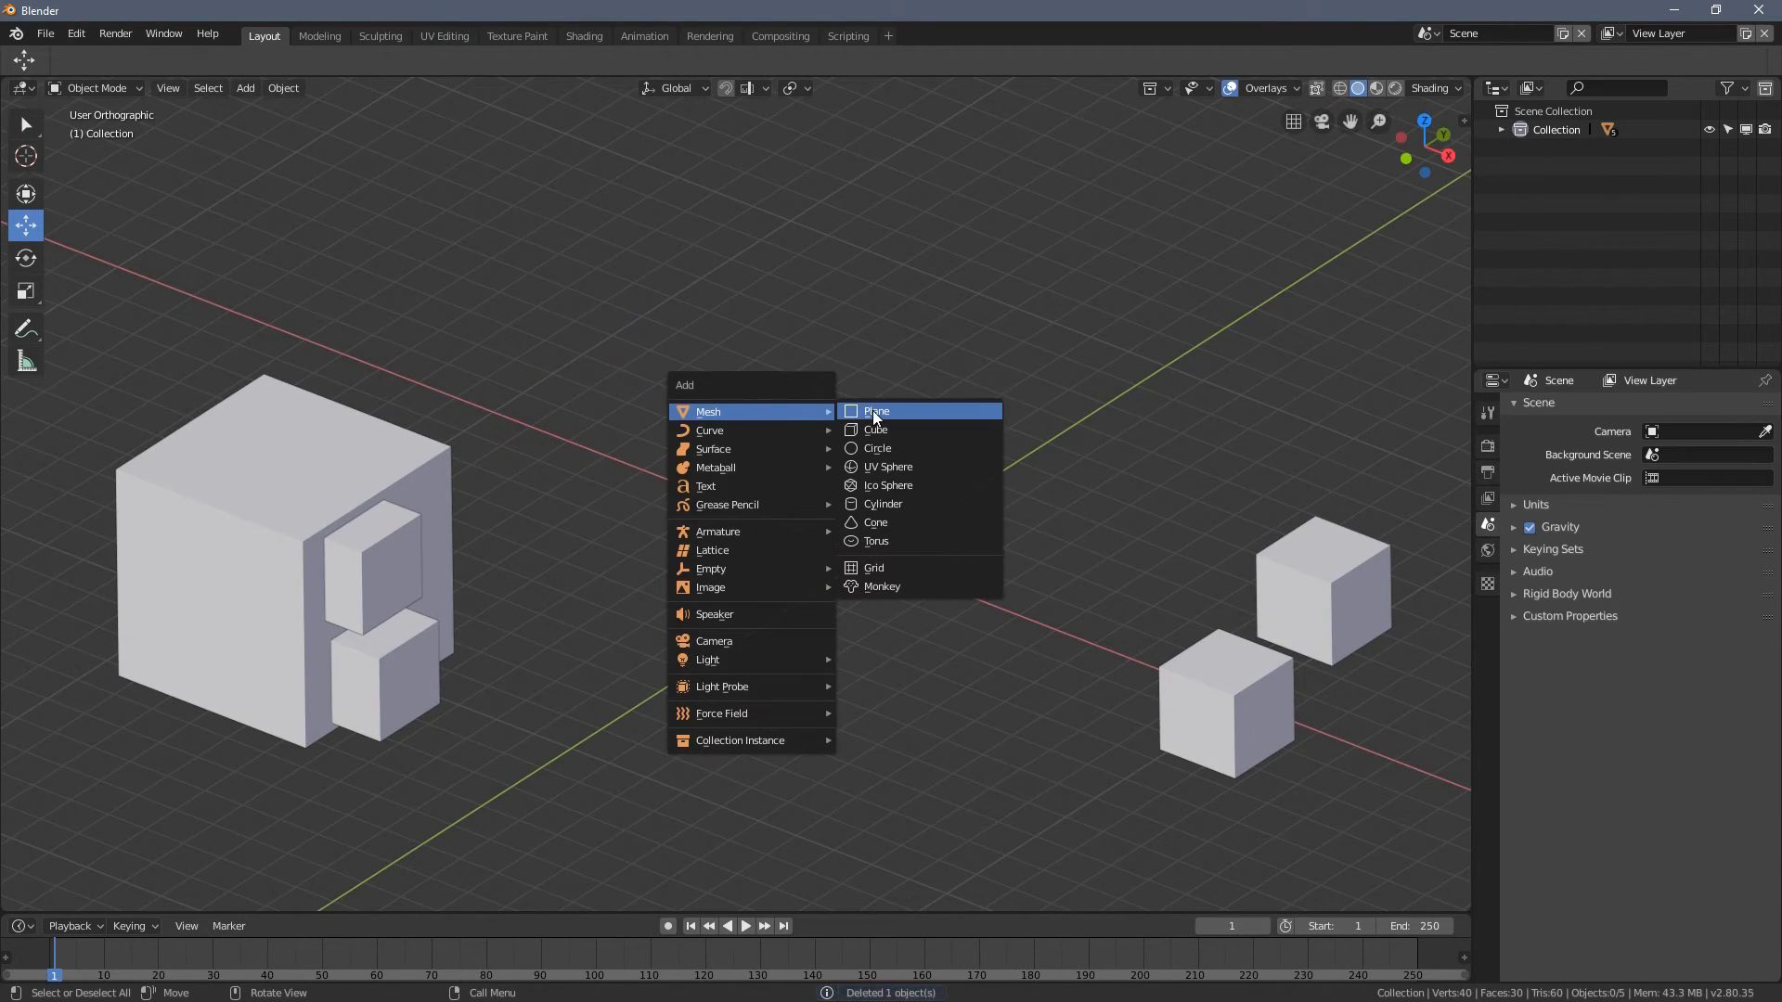
pyautogui.click(873, 411)
pyautogui.moveTo(873, 411); pyautogui.dragTo(938, 336, button='middle')
pyautogui.press('s')
pyautogui.click(1373, 676)
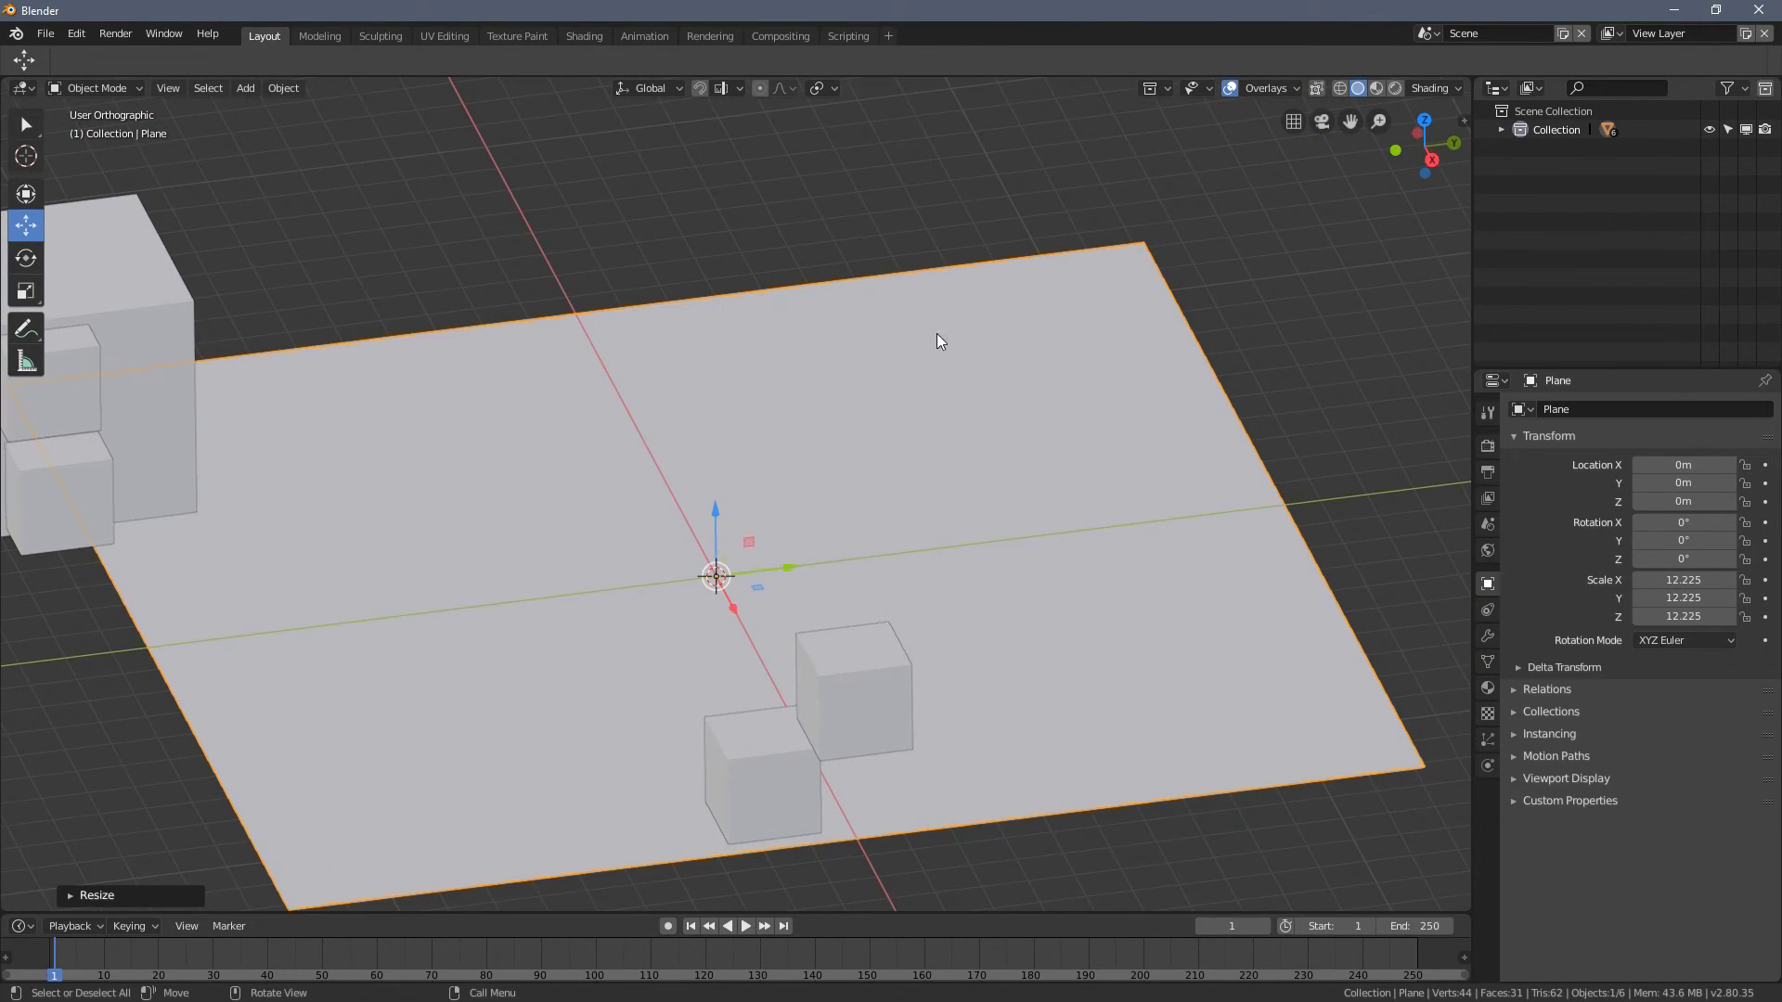
# - Place the 3D cursor on the big plane toward its far corner and snap the large cube to it
pyautogui.click(26, 156)
pyautogui.click(999, 399)
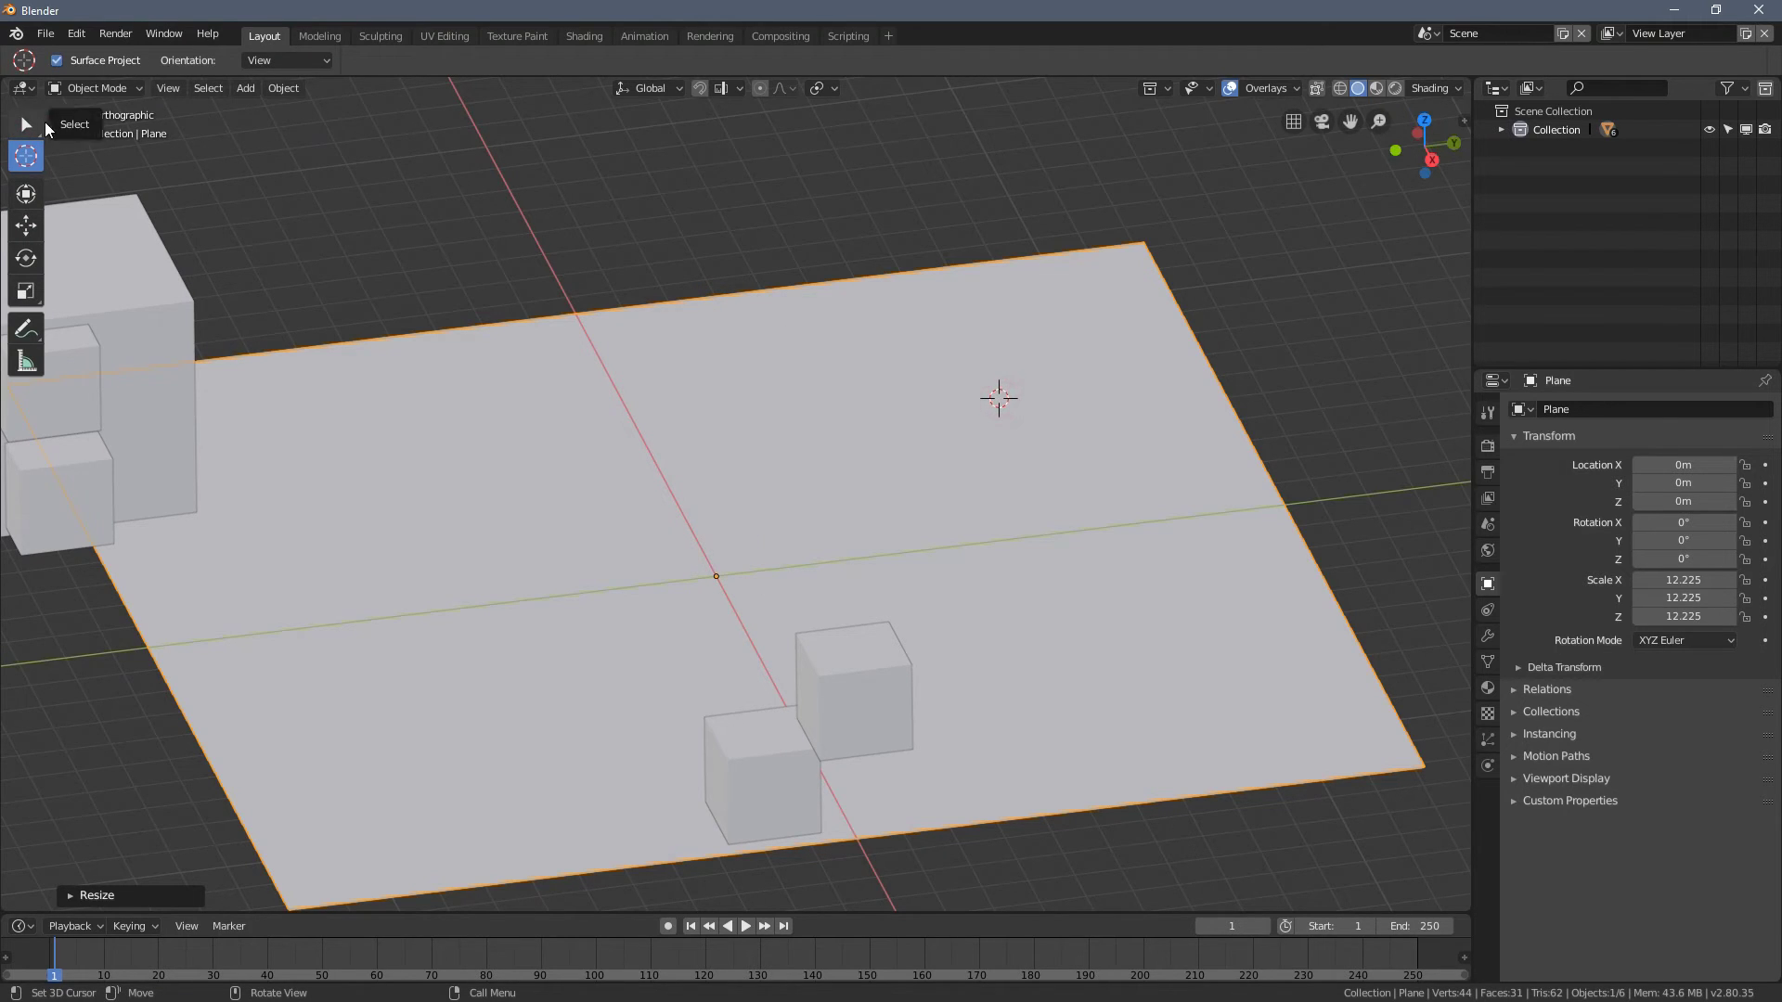
pyautogui.click(37, 124)
pyautogui.moveTo(305, 213); pyautogui.dragTo(286, 201, button='middle')
pyautogui.keyDown('shift'); pyautogui.moveTo(230, 253); pyautogui.dragTo(366, 255, button='middle'); pyautogui.keyUp('shift')
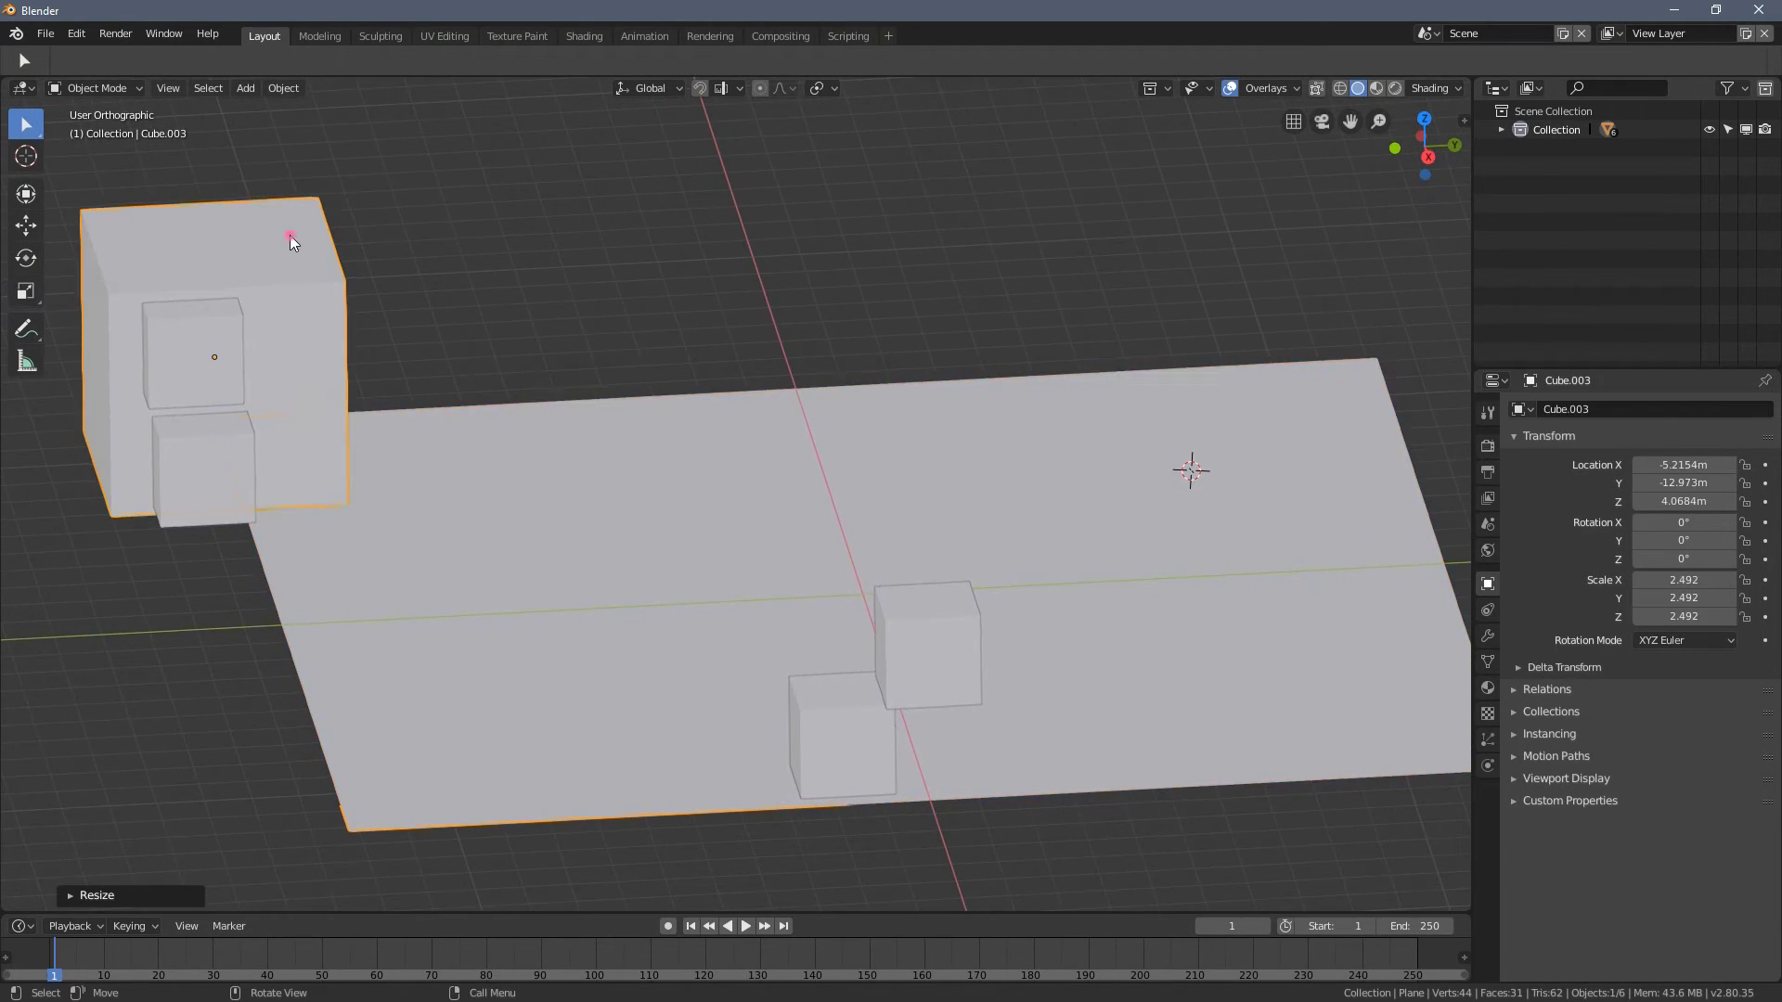
pyautogui.click(290, 238)
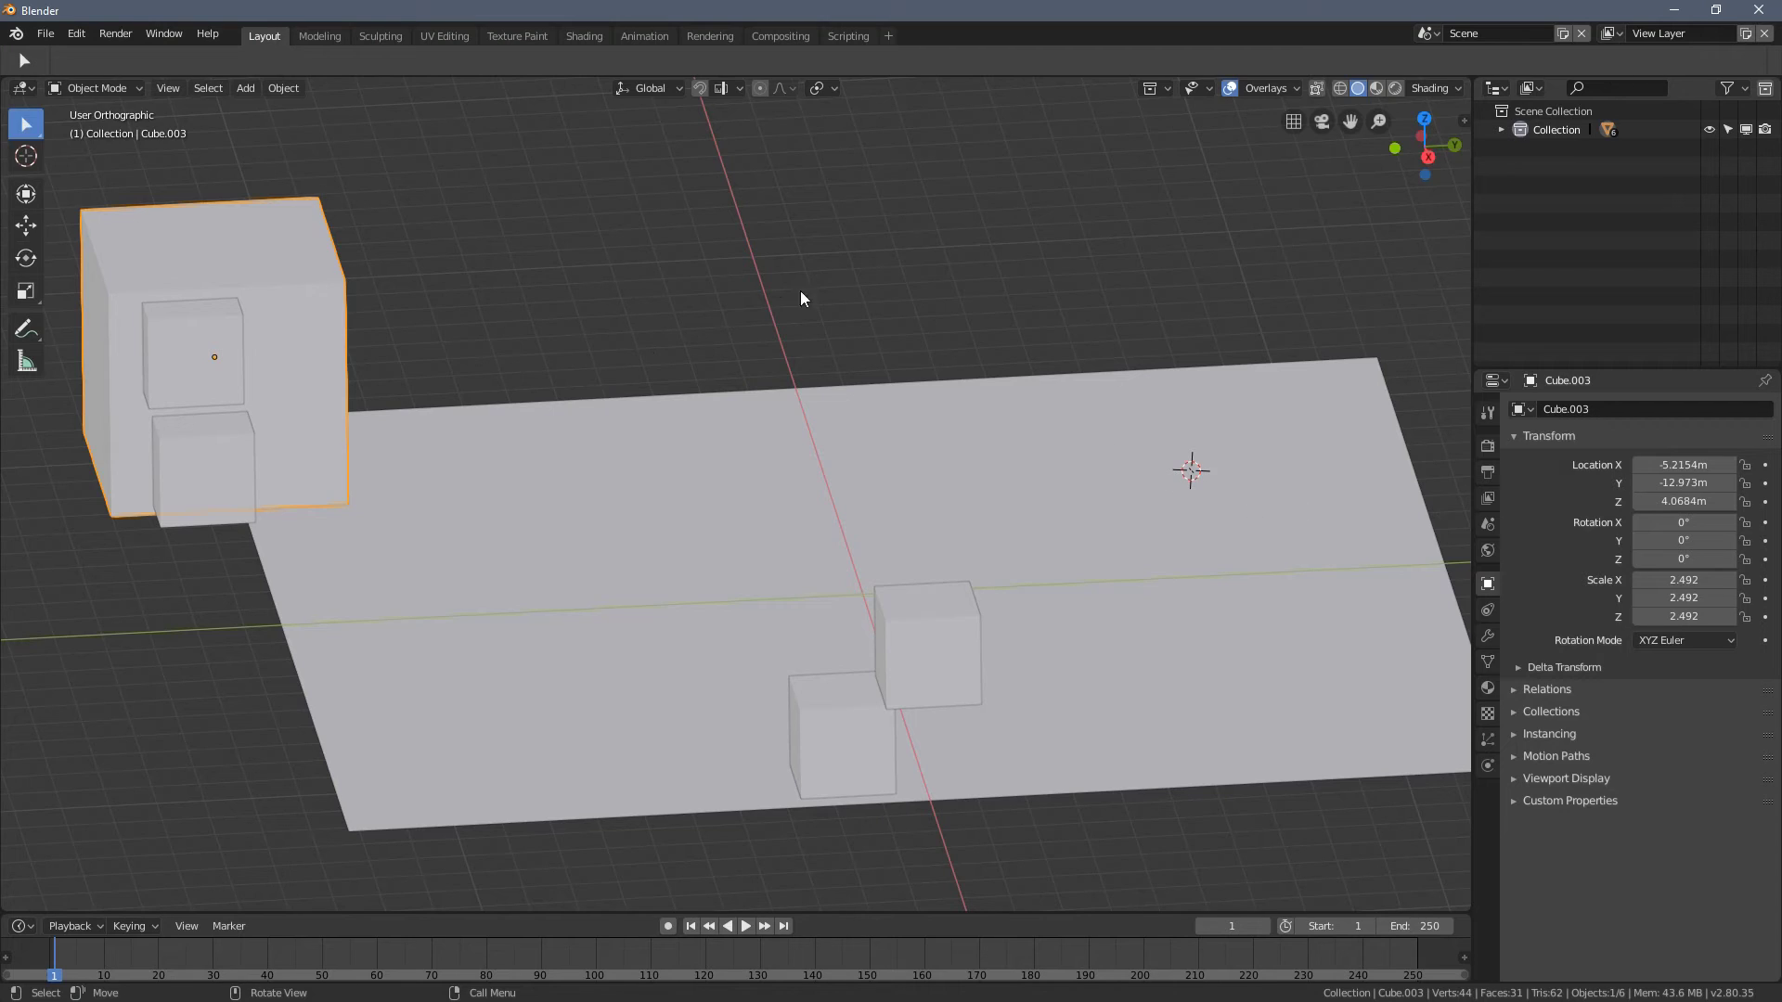
pyautogui.rightClick(692, 293)
pyautogui.moveTo(692, 293)
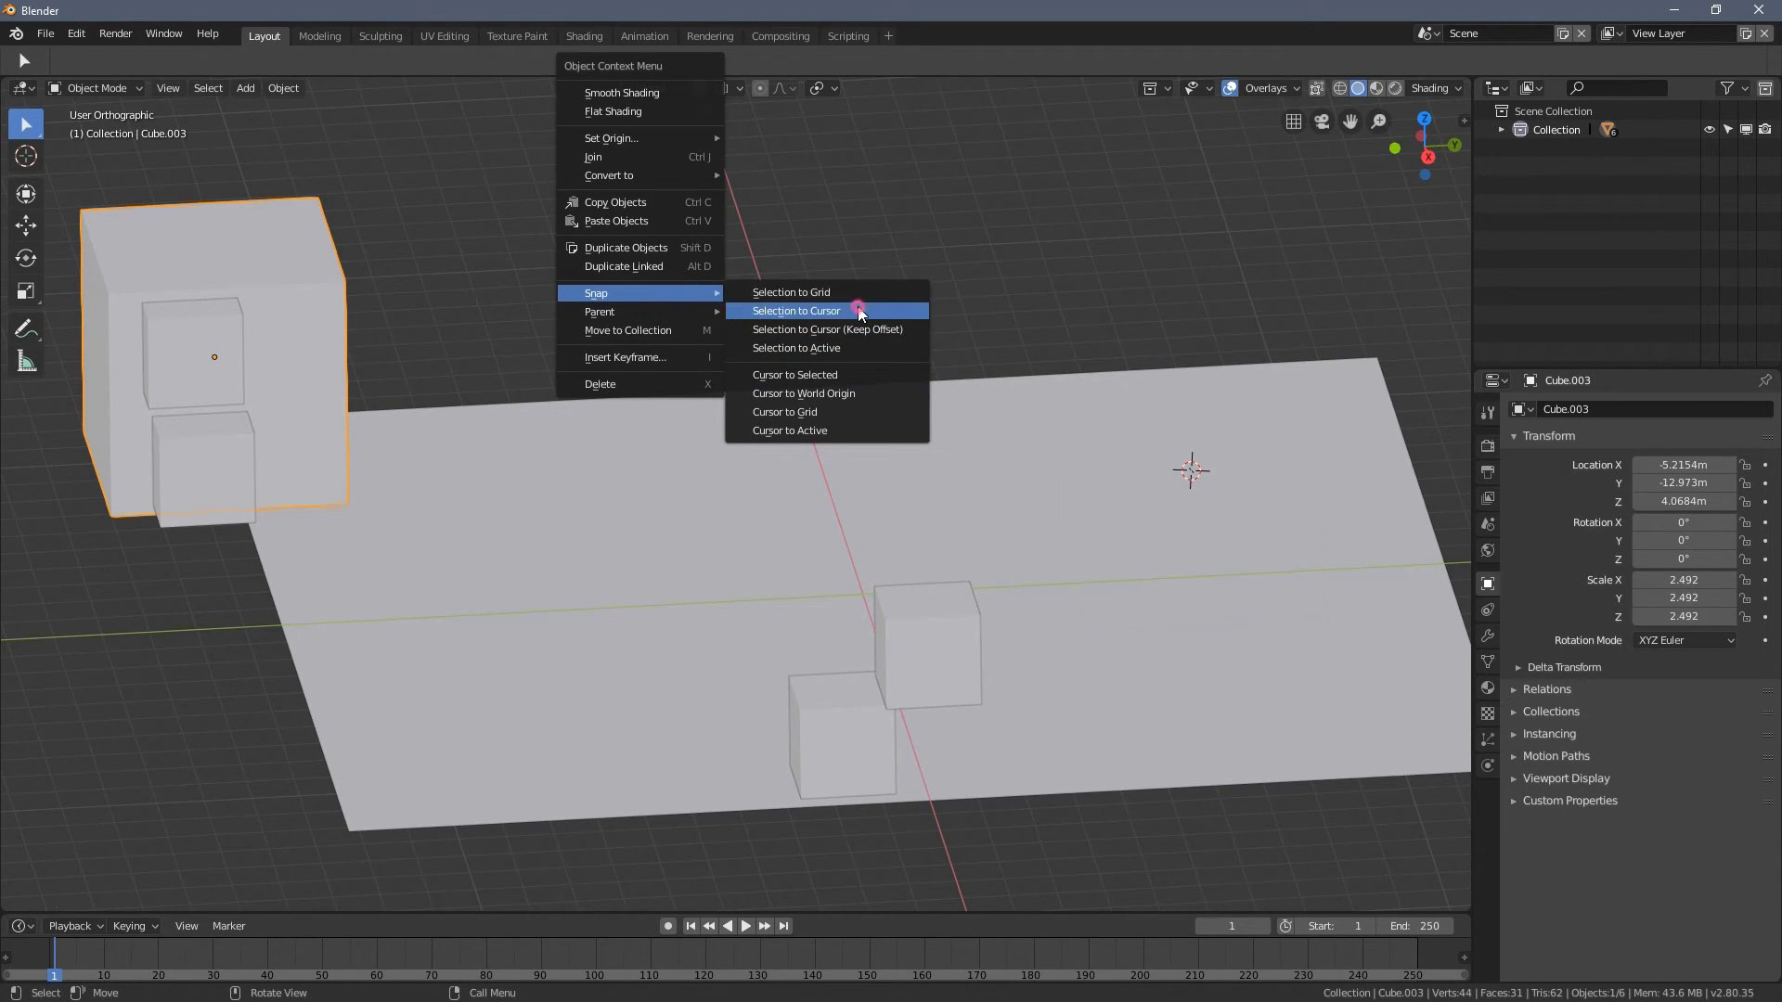
pyautogui.click(797, 311)
# - Place the 3D cursor on the large cube's top face and snap the upper of the two floating small cubes to it
pyautogui.keyDown('shift'); pyautogui.moveTo(1212, 401); pyautogui.dragTo(919, 366, button='middle'); pyautogui.keyUp('shift')
pyautogui.moveTo(1016, 422); pyautogui.dragTo(211, 197, button='middle')
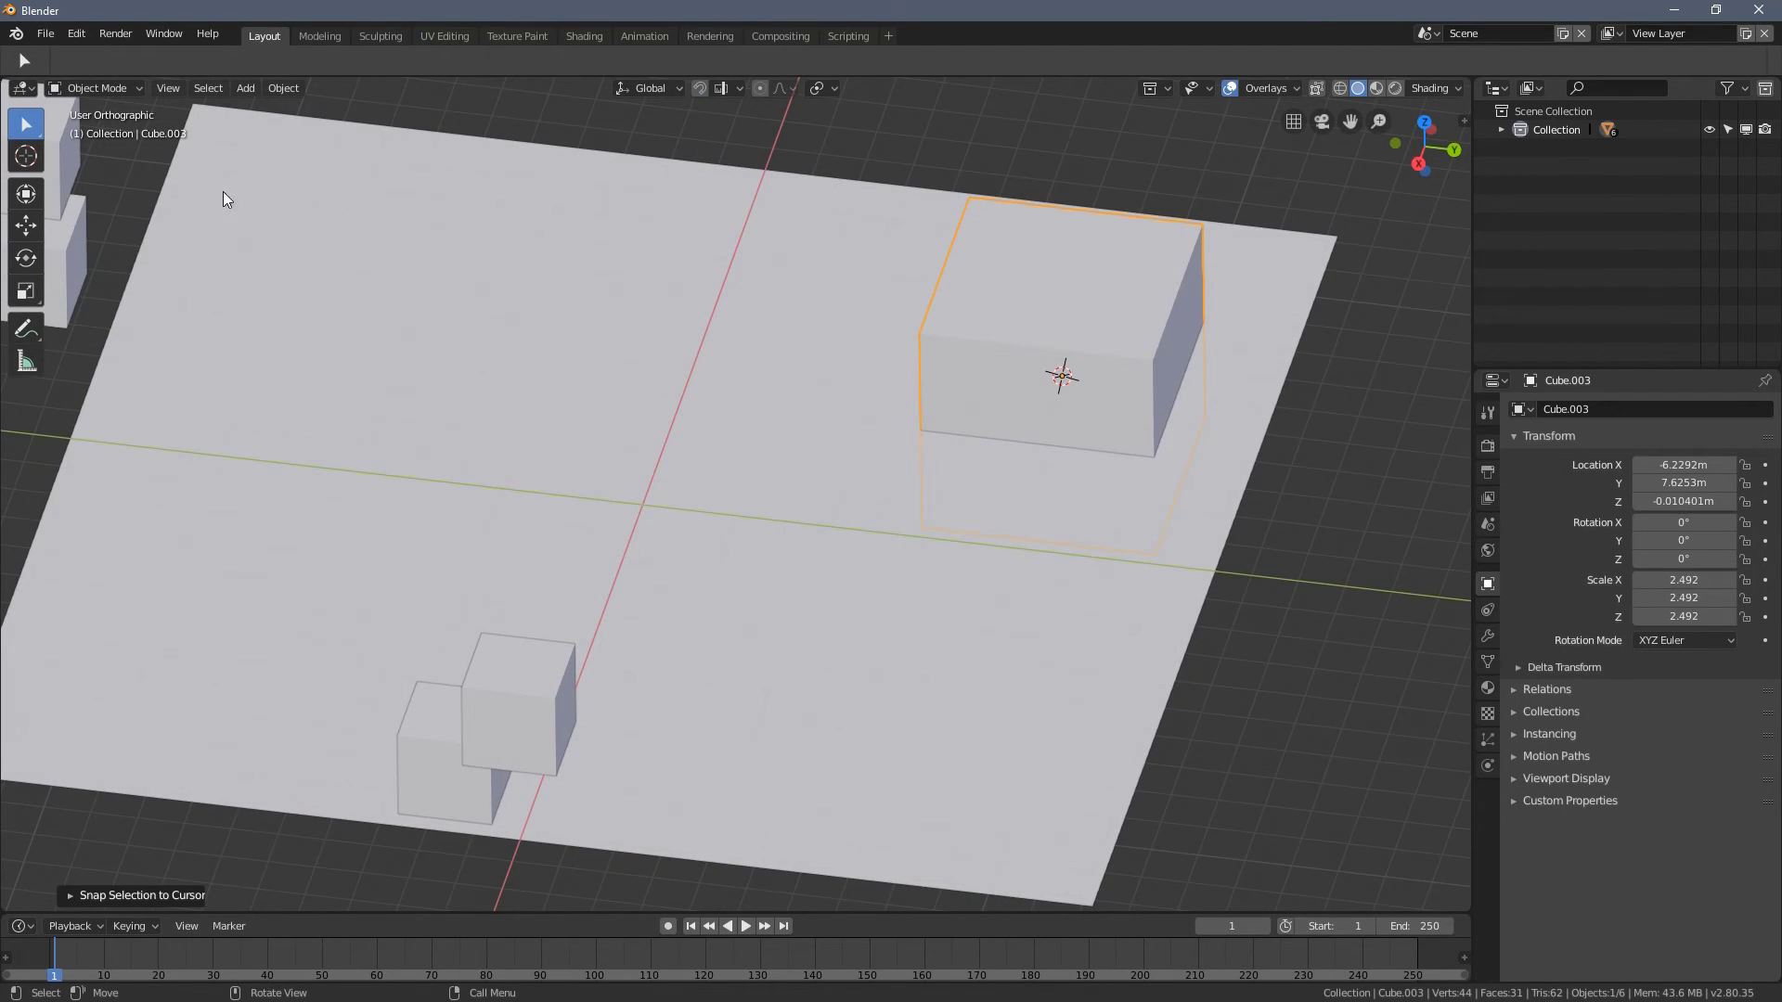
pyautogui.click(26, 156)
pyautogui.click(1039, 295)
pyautogui.moveTo(1040, 295); pyautogui.dragTo(323, 262, button='middle')
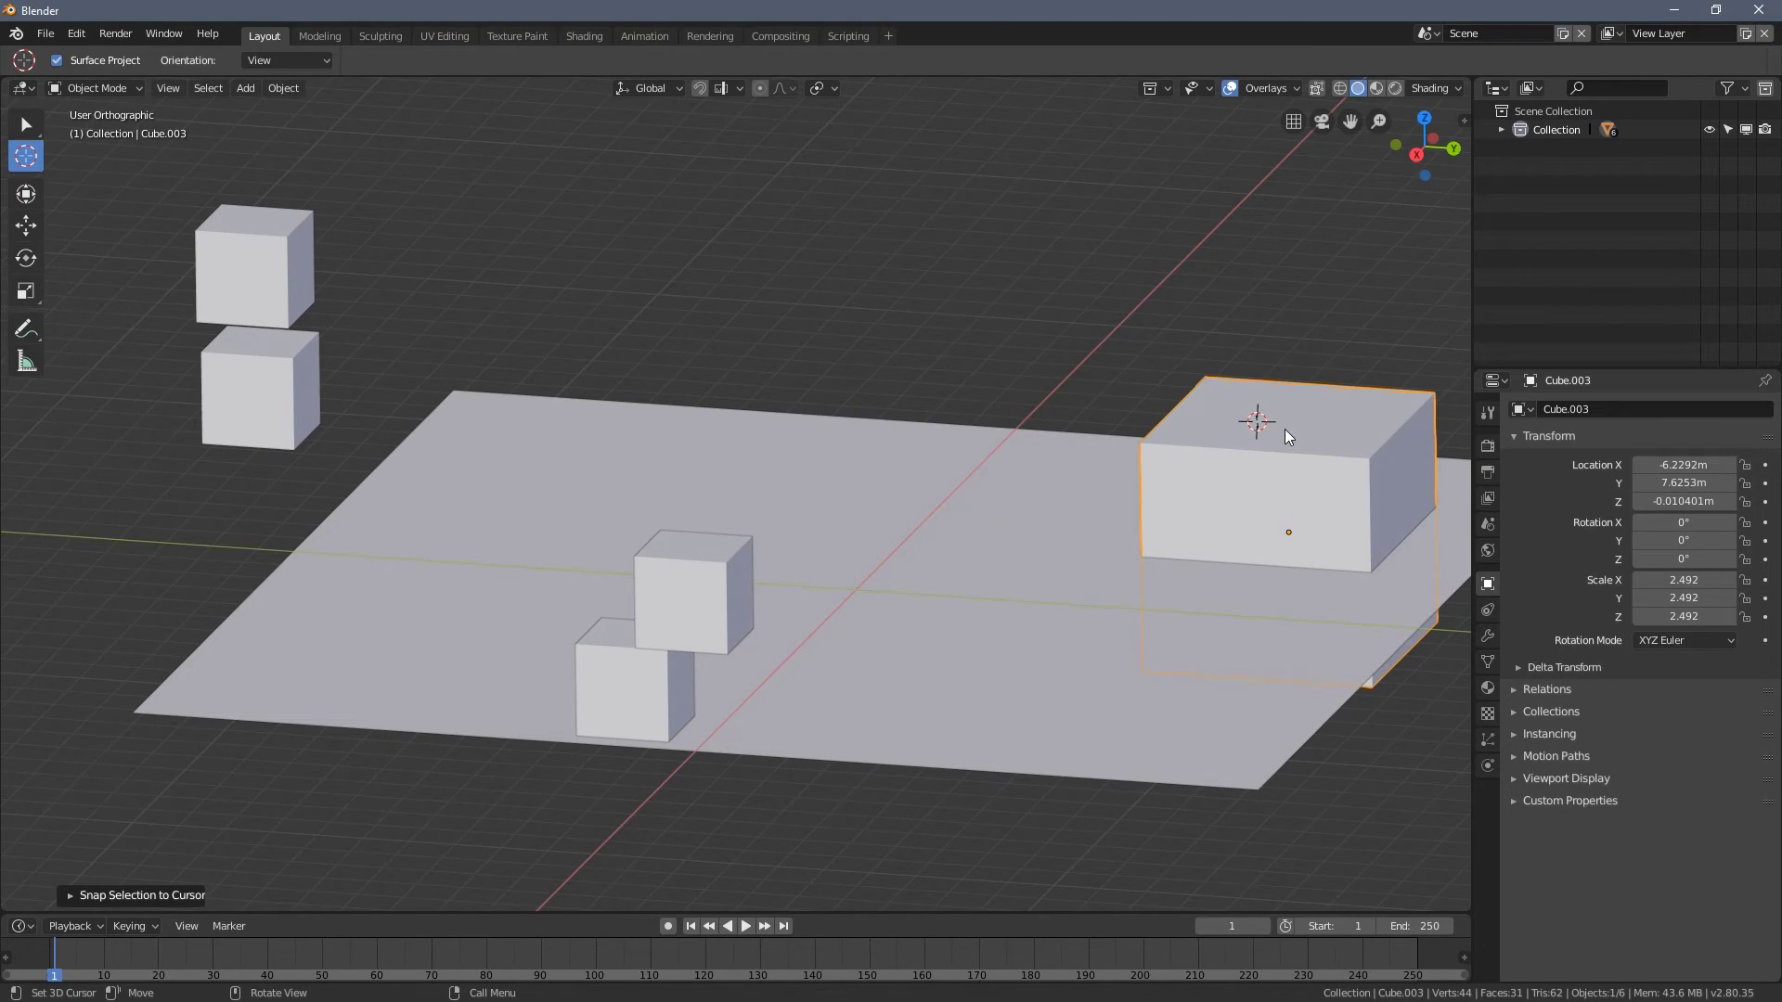
pyautogui.press('w')
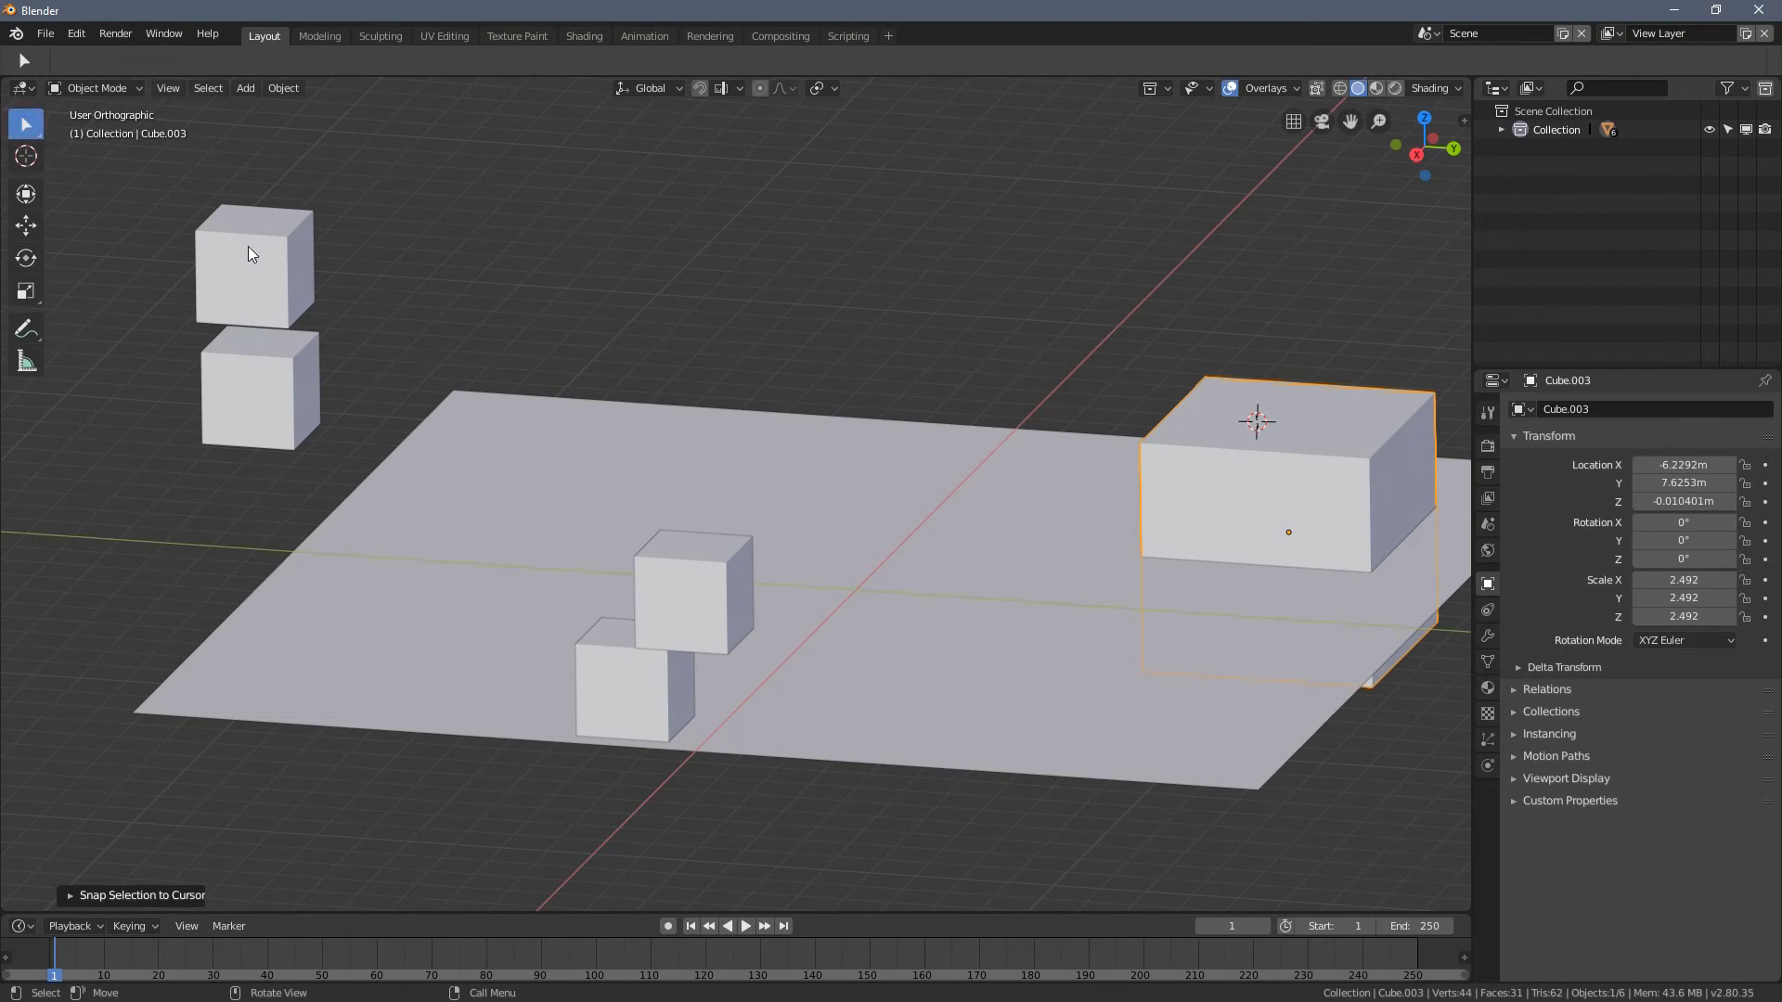
pyautogui.click(254, 245)
pyautogui.rightClick(505, 313)
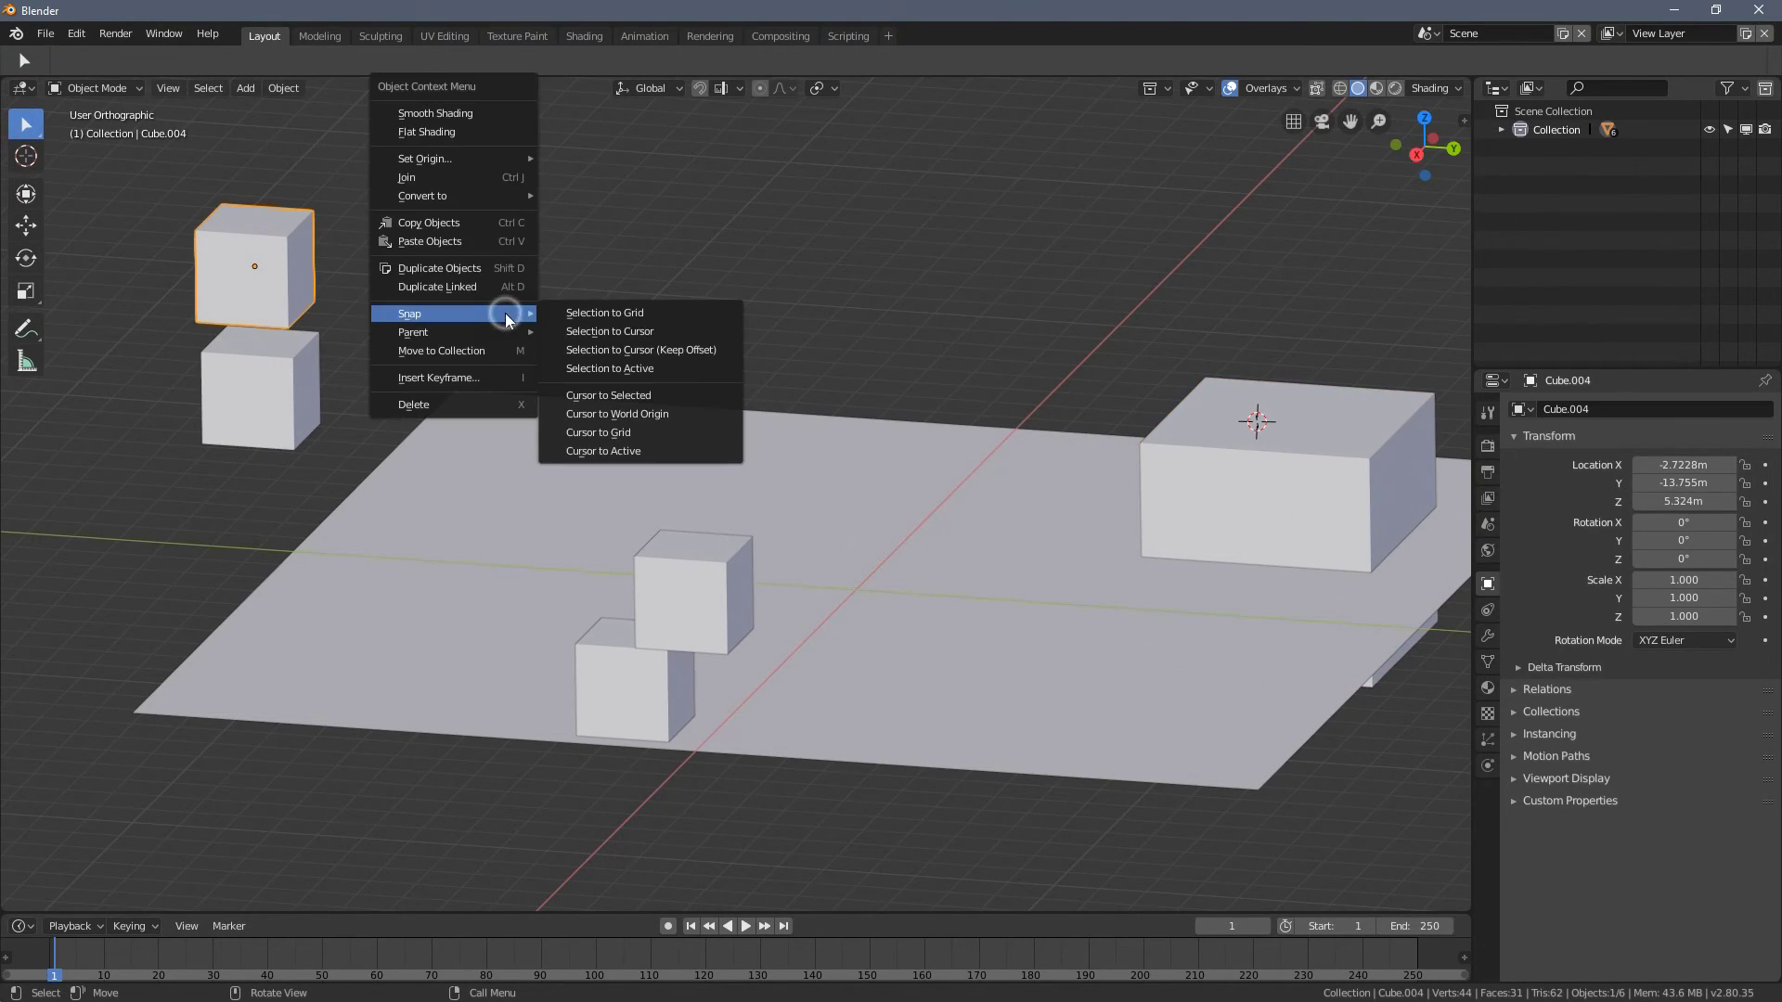
pyautogui.click(620, 332)
# - Place the 3D cursor on top of the small cube on the large one and snap the remaining floating cube to it
pyautogui.keyDown('shift'); pyautogui.moveTo(1181, 430); pyautogui.dragTo(850, 410, button='middle'); pyautogui.keyUp('shift')
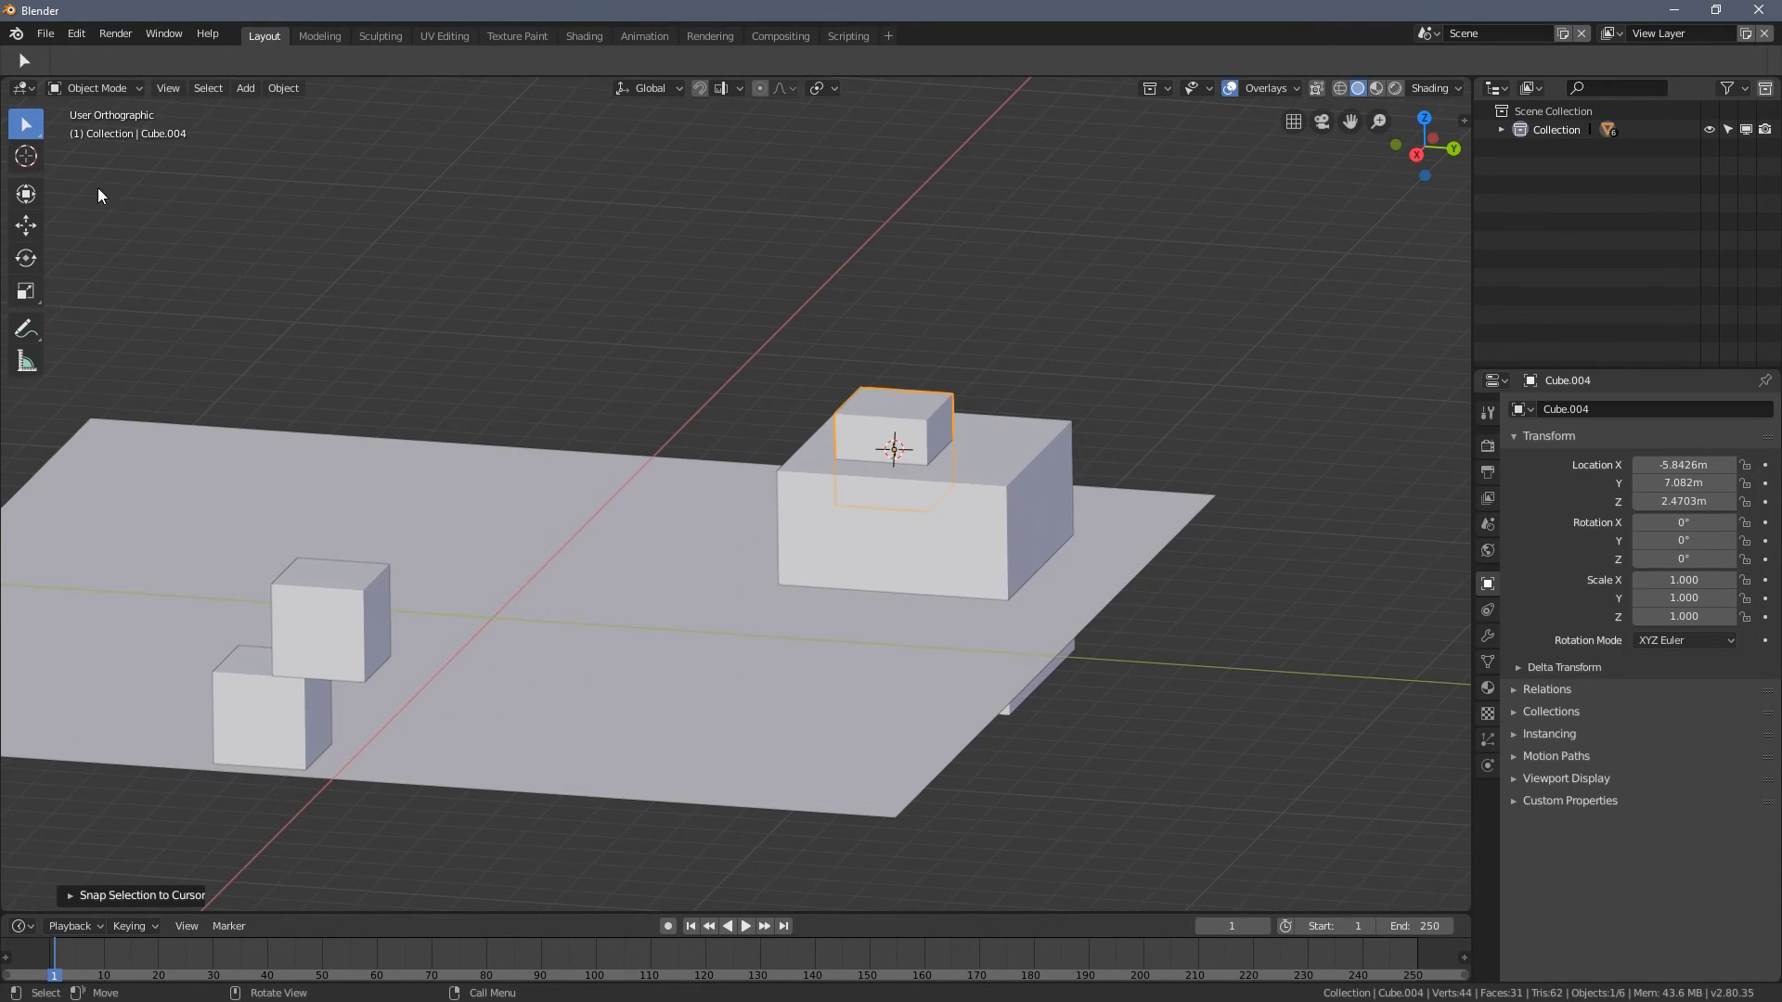
pyautogui.click(25, 156)
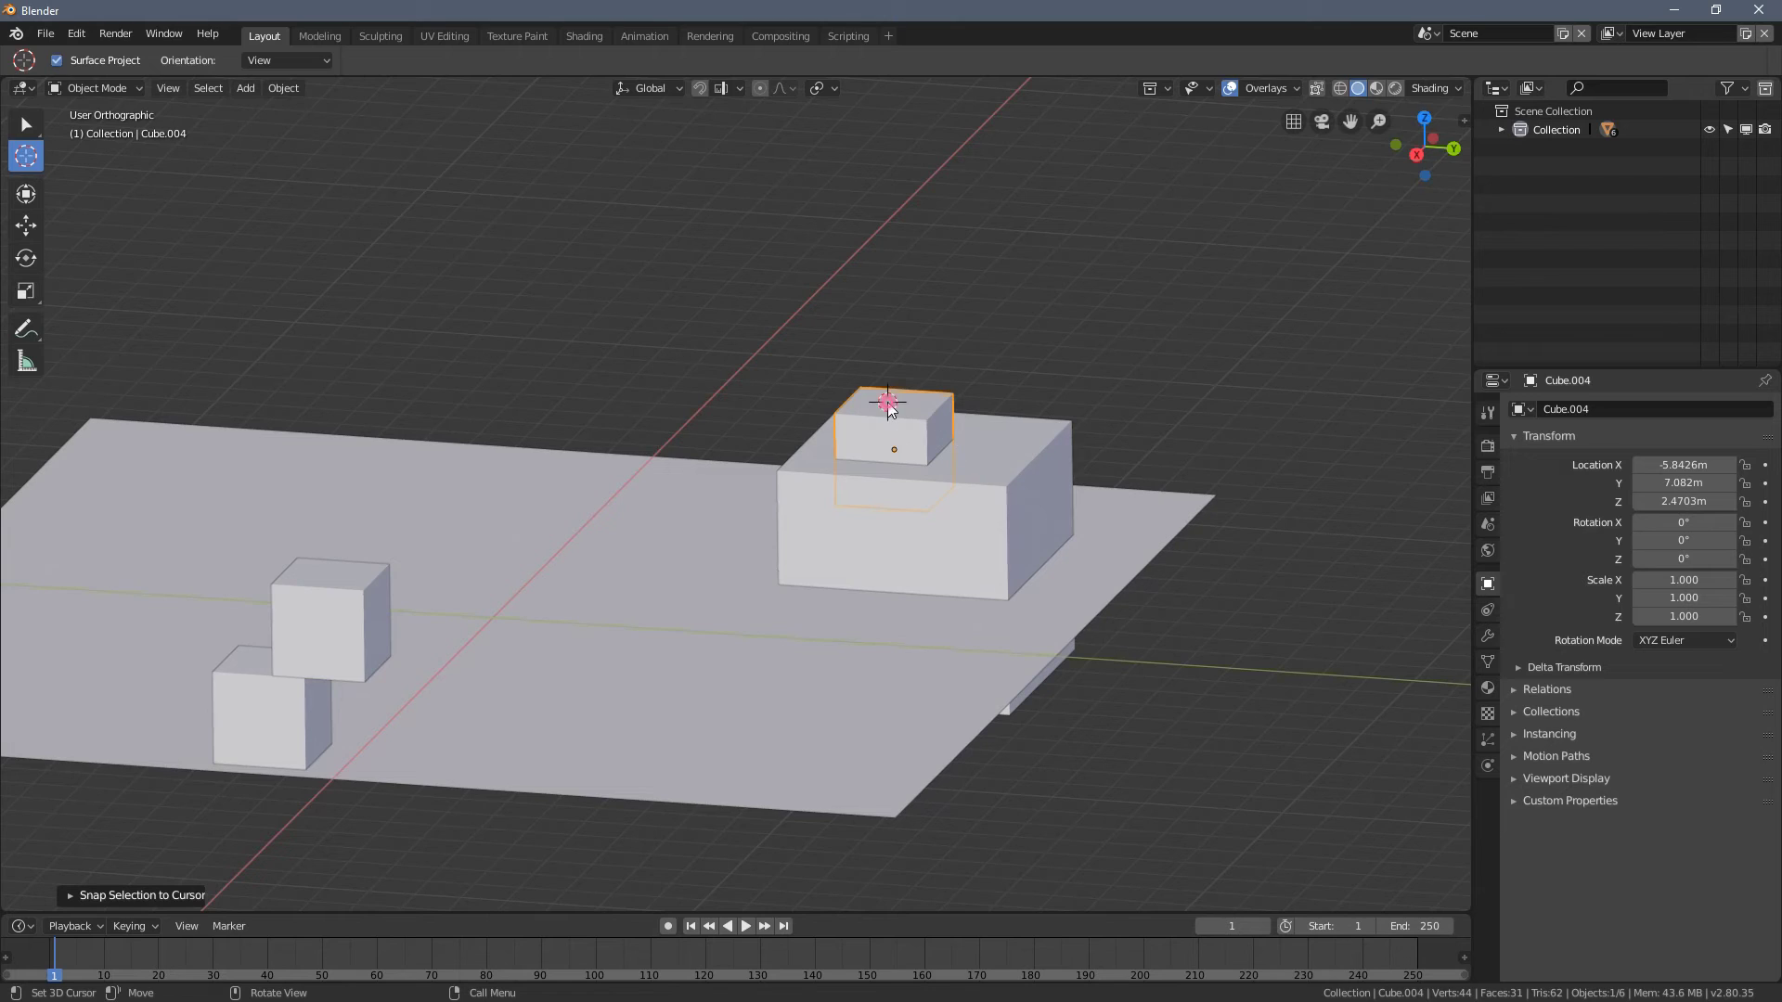
pyautogui.scroll(-2, 624, 360)
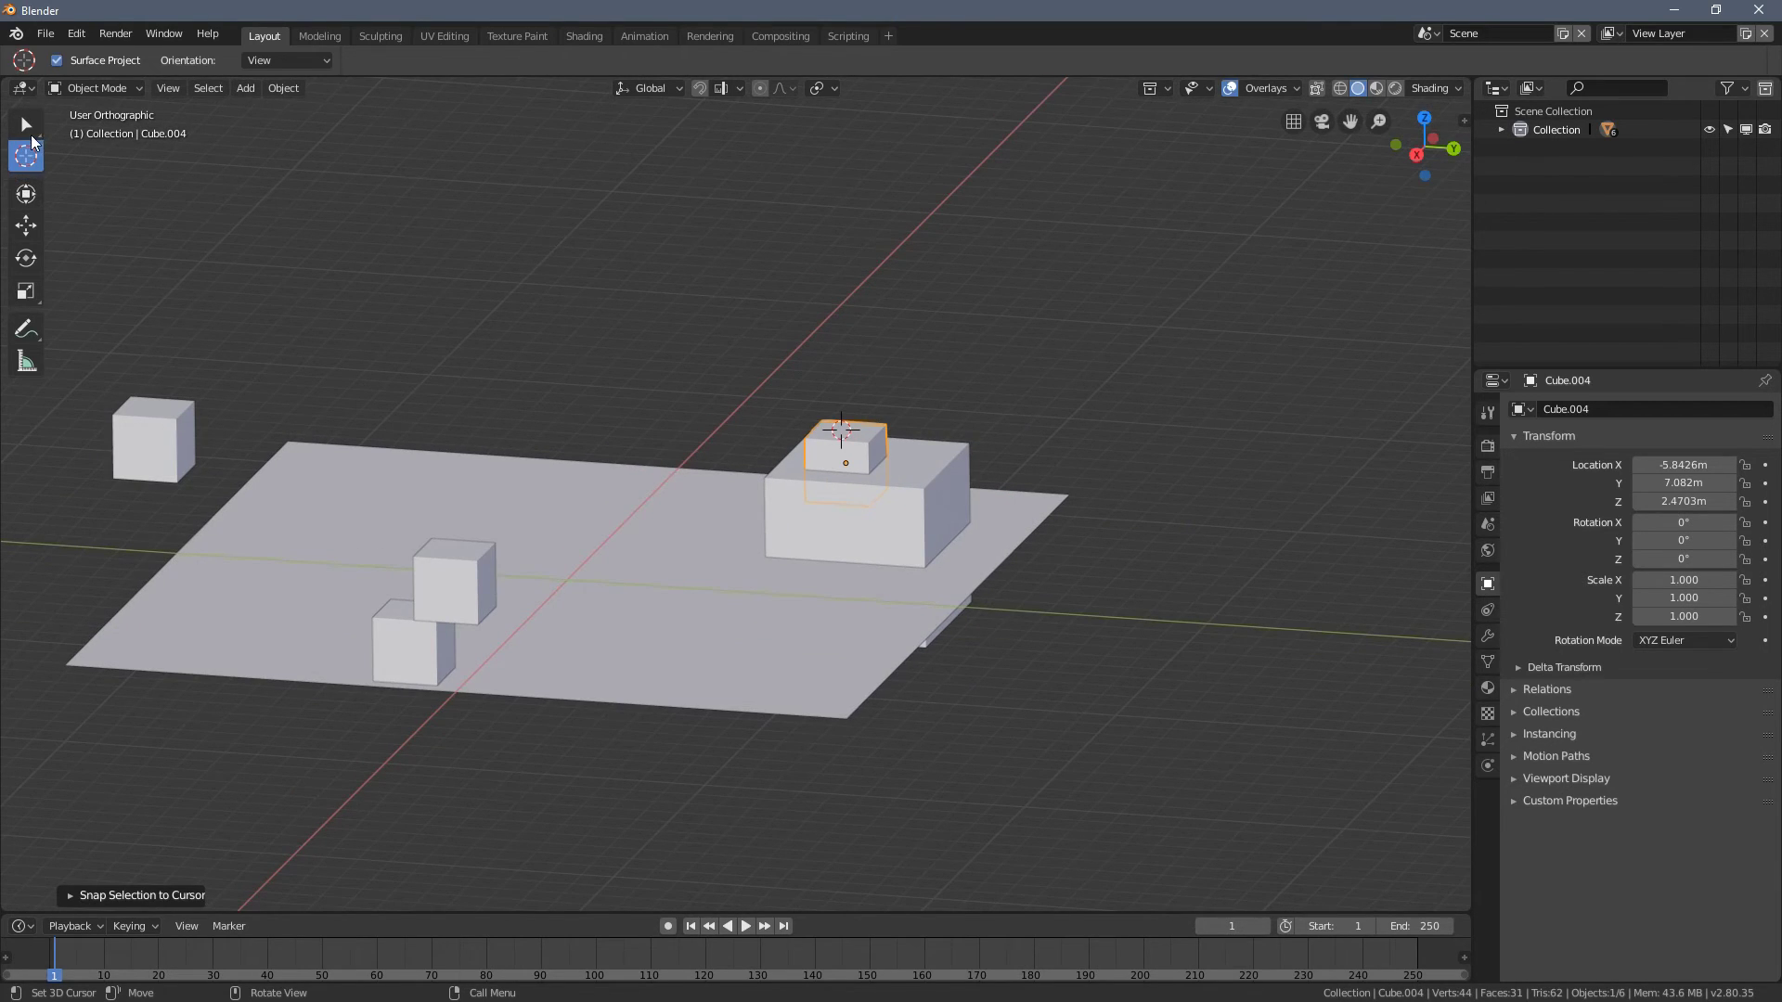
pyautogui.click(25, 123)
pyautogui.click(155, 429)
pyautogui.rightClick(360, 346)
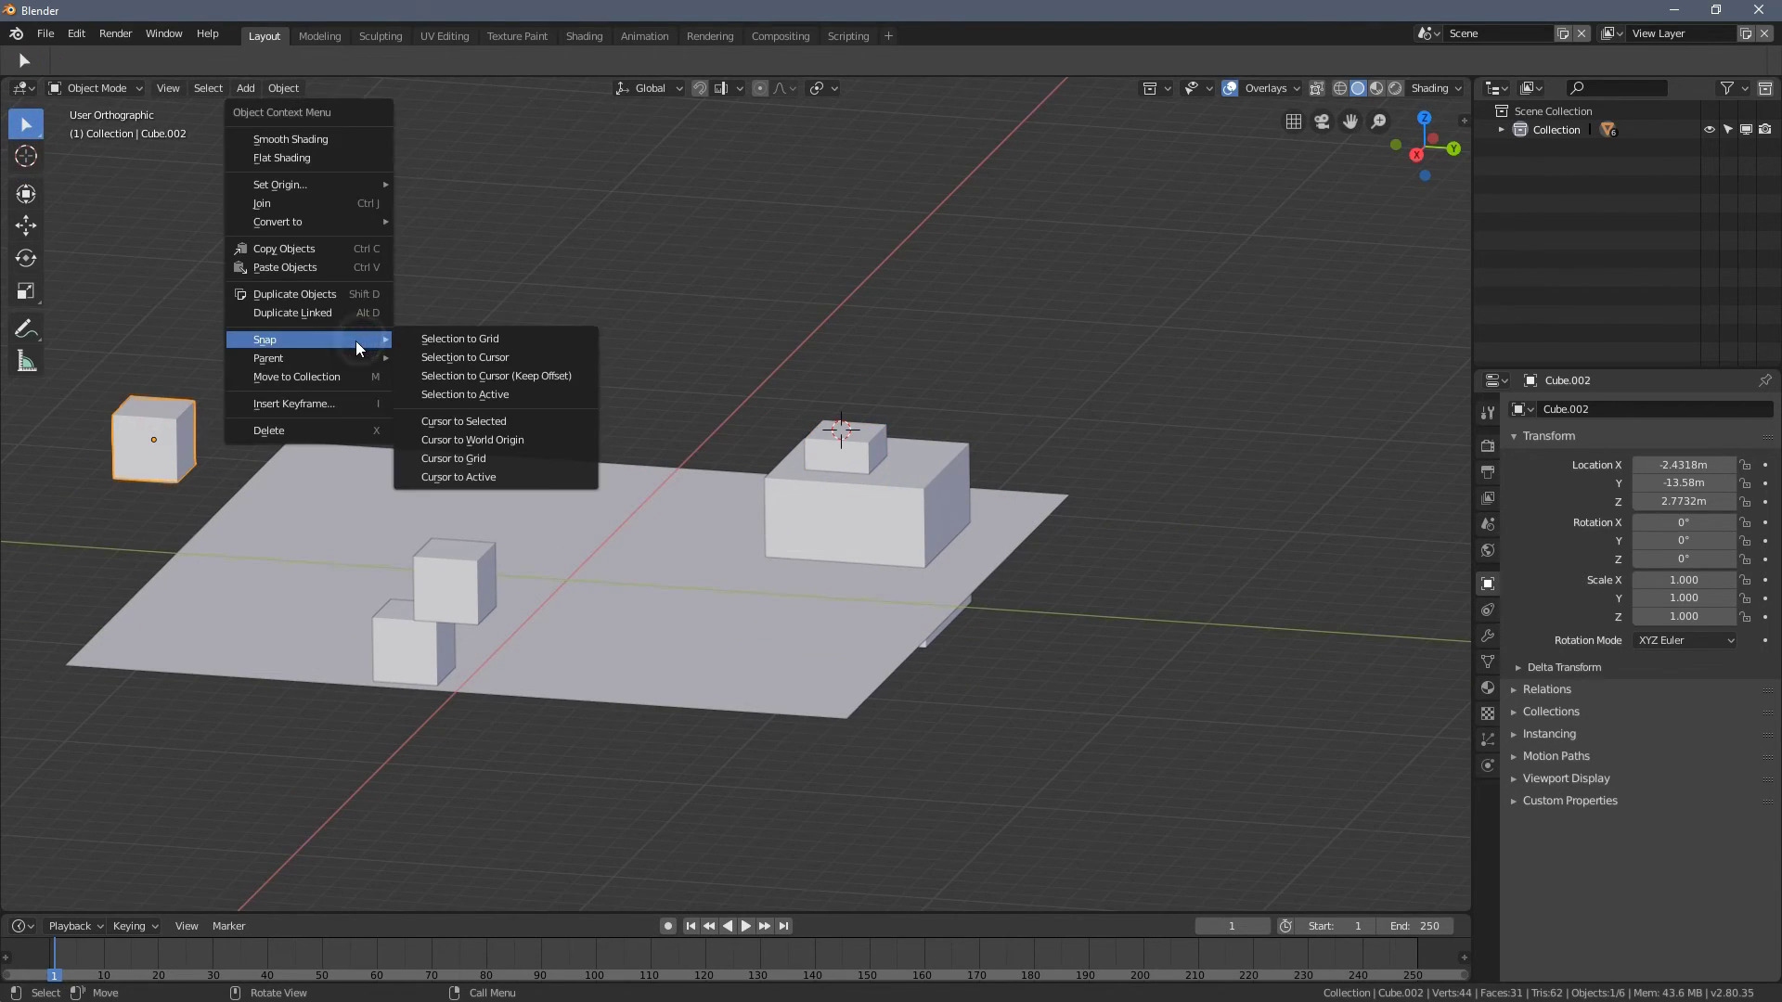
pyautogui.click(518, 357)
# - Raise the topmost cube along Z with the Move tool so that it rests on the small cube below
pyautogui.scroll(5, 894, 414)
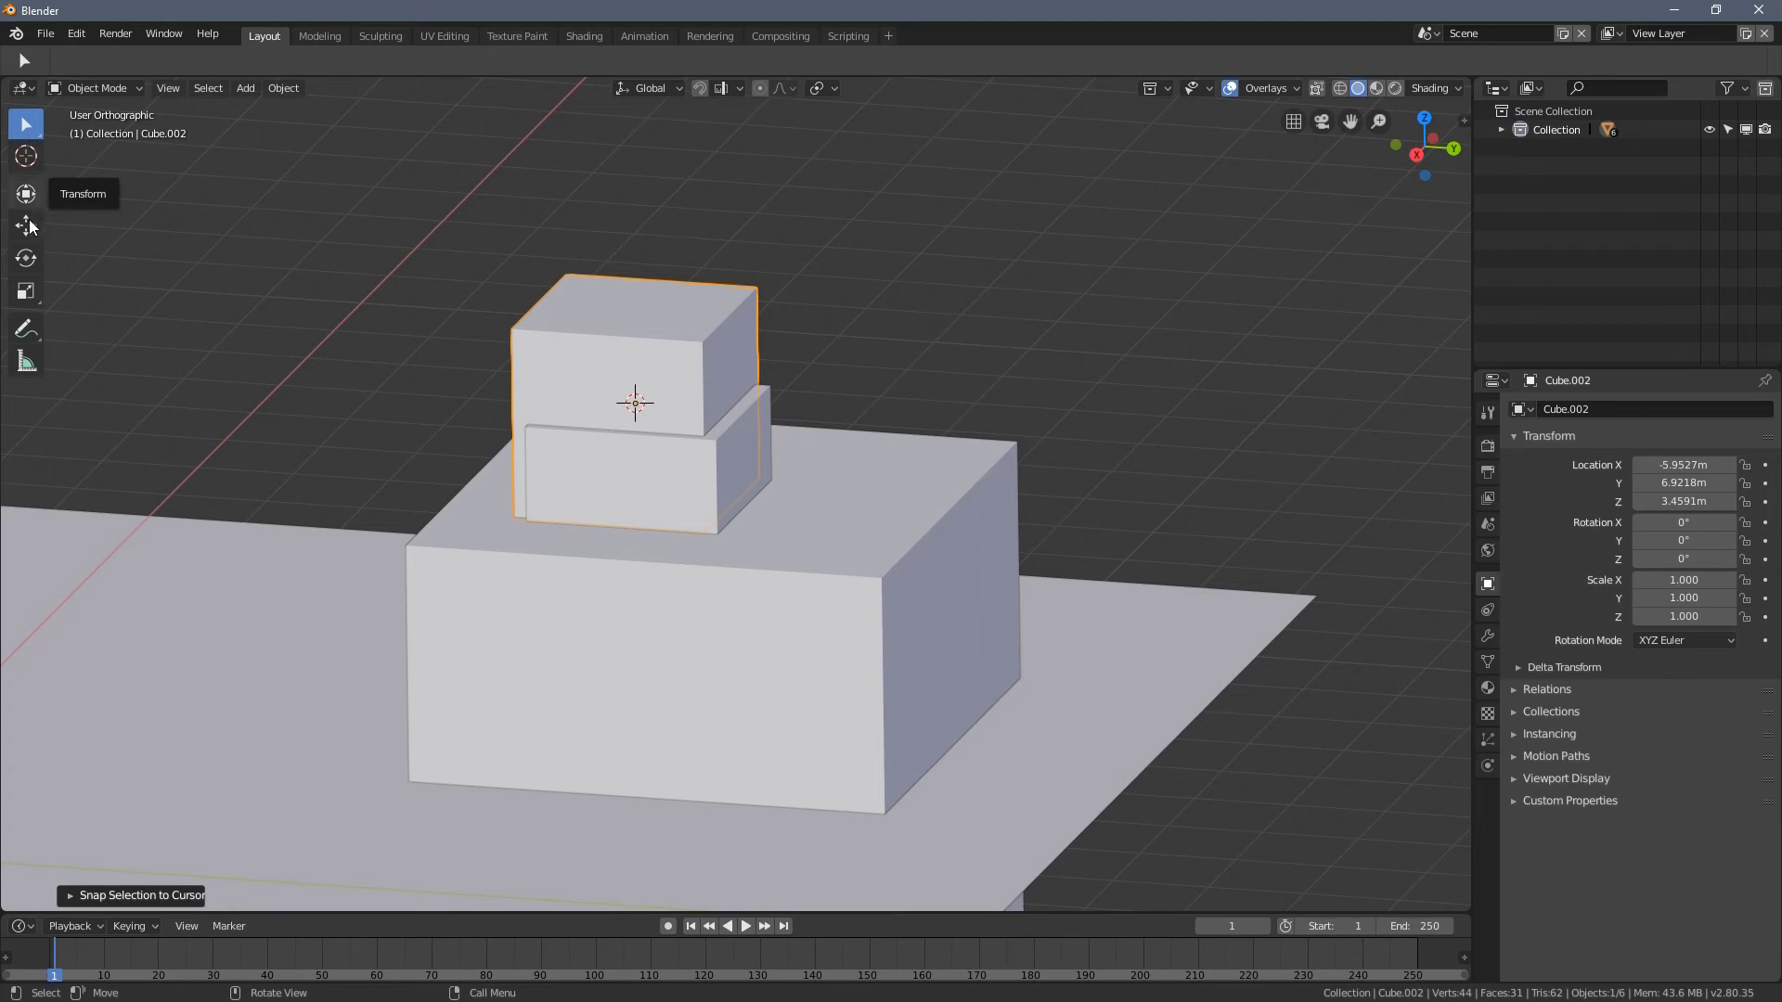
pyautogui.click(26, 225)
pyautogui.moveTo(613, 336); pyautogui.dragTo(664, 299)
# - Raise both stacked small cubes along Z onto the large cube's top face and adjust the topmost one to about Z 5.42 m
pyautogui.moveTo(664, 298); pyautogui.dragTo(754, 326, button='middle')
pyautogui.keyDown('shift'); pyautogui.click(718, 549); pyautogui.keyUp('shift')
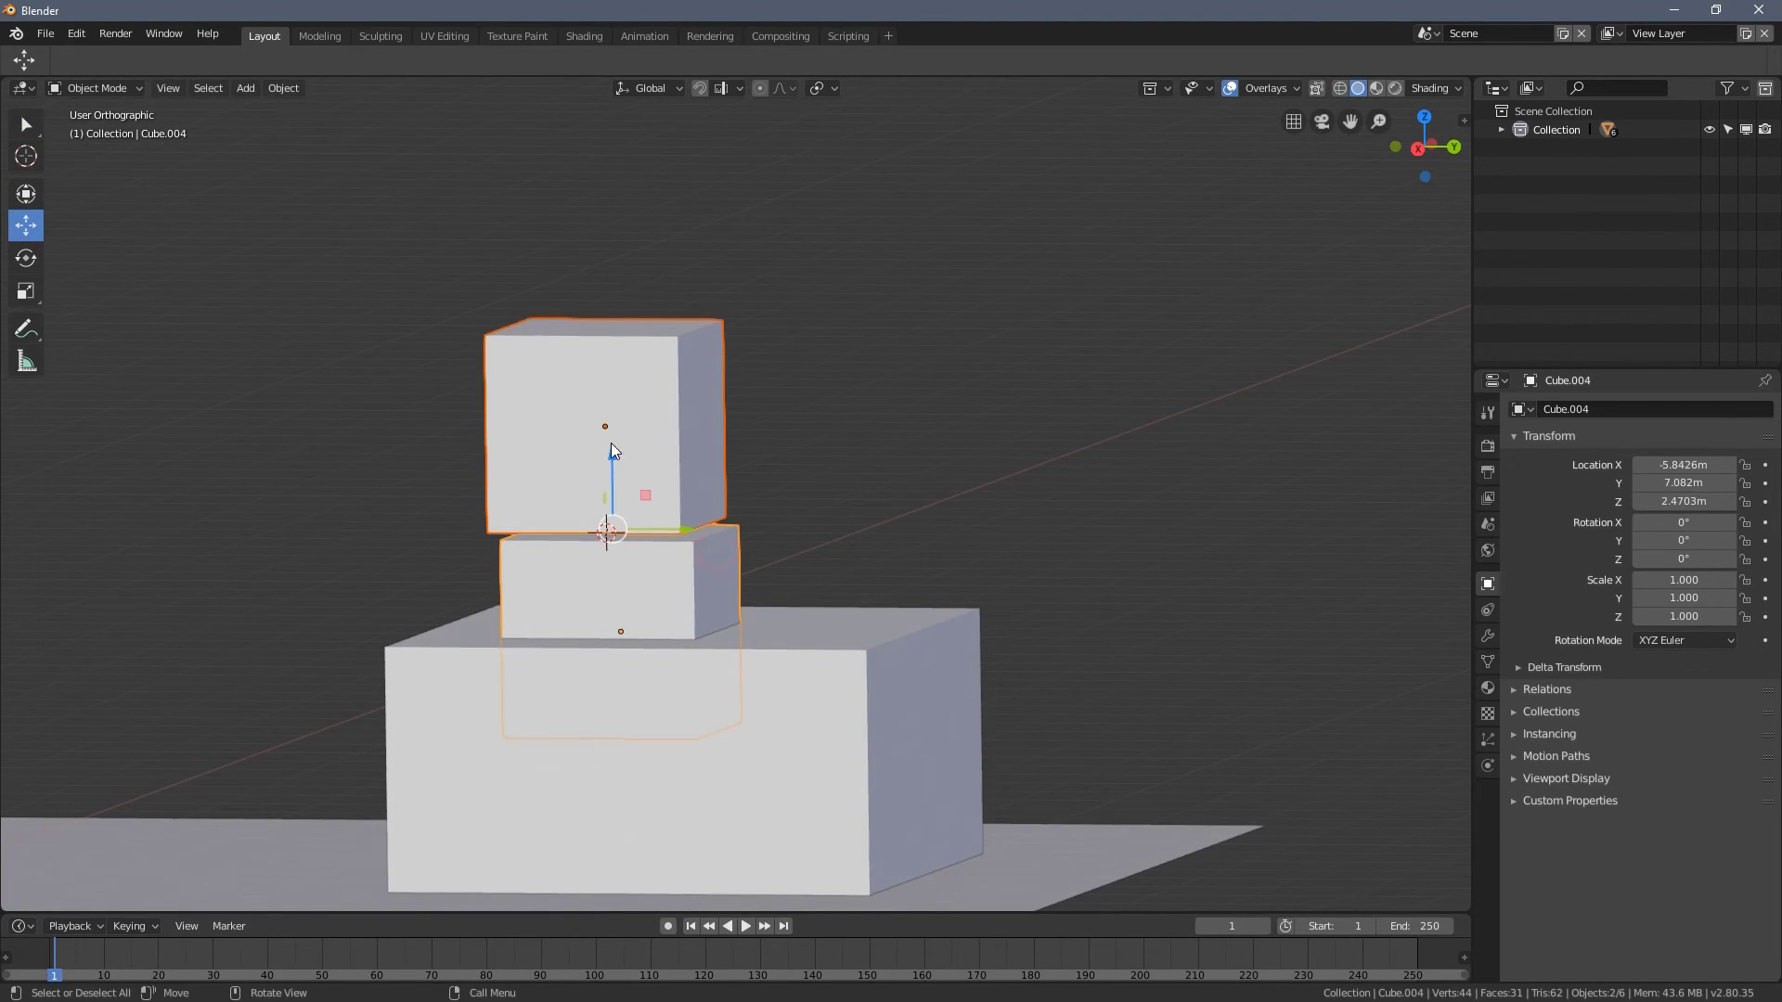
pyautogui.moveTo(610, 443); pyautogui.dragTo(616, 355)
pyautogui.click(592, 274)
pyautogui.moveTo(611, 259); pyautogui.dragTo(611, 262)
# - Place the 3D cursor on the large cube's front side face
pyautogui.moveTo(611, 261); pyautogui.dragTo(844, 314, button='middle')
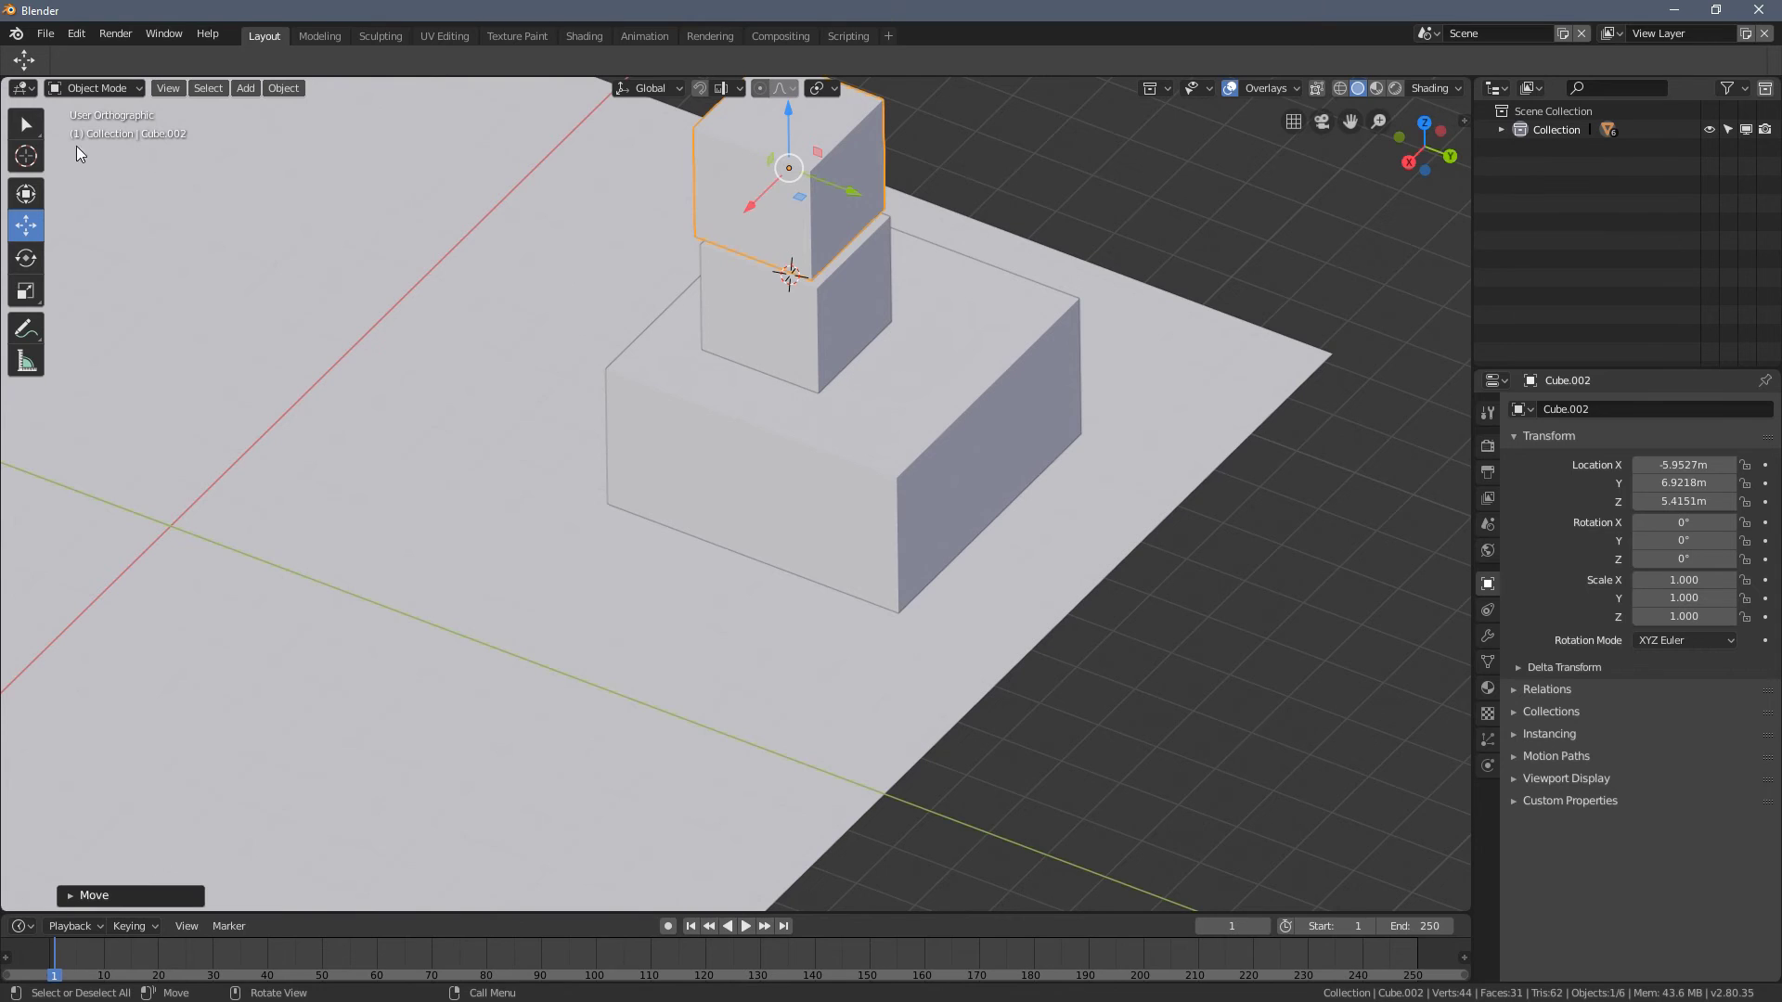
pyautogui.click(25, 156)
pyautogui.click(710, 475)
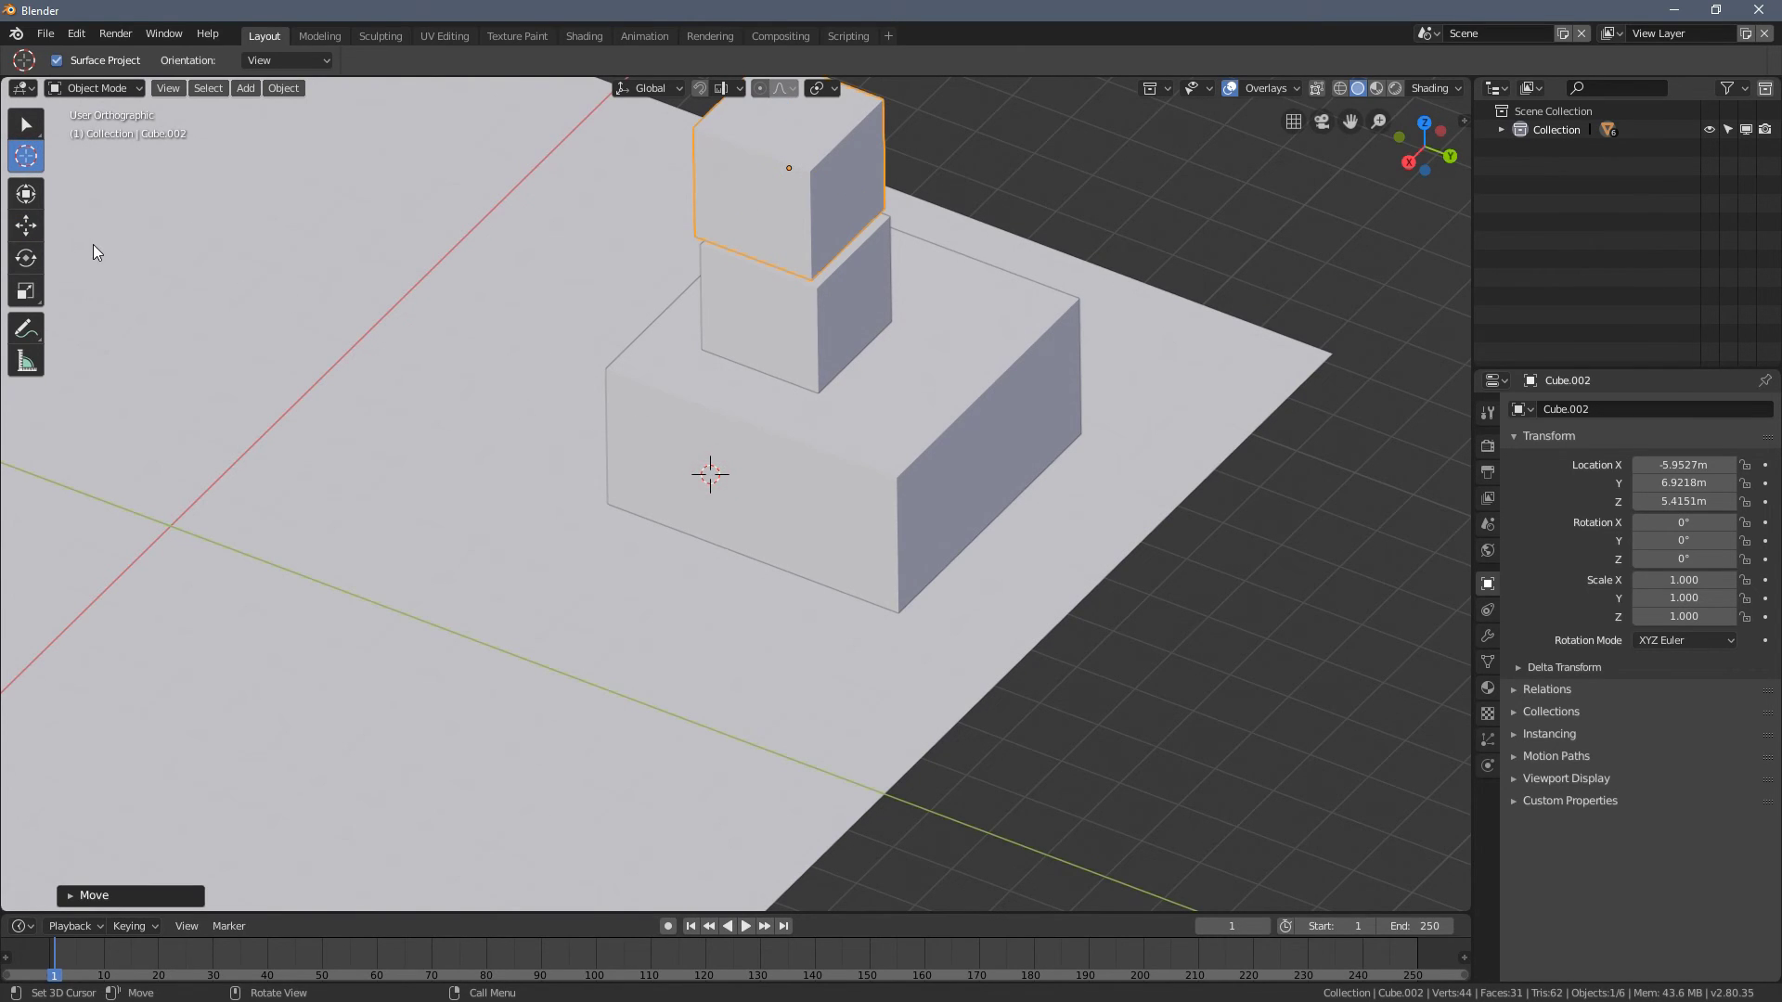
# - Examine the available snap options for the selected topmost cube
pyautogui.scroll(-4, 470, 343)
pyautogui.keyDown('shift'); pyautogui.moveTo(457, 407); pyautogui.dragTo(682, 421, button='middle'); pyautogui.keyUp('shift')
pyautogui.rightClick(289, 304)
pyautogui.press('Escape')
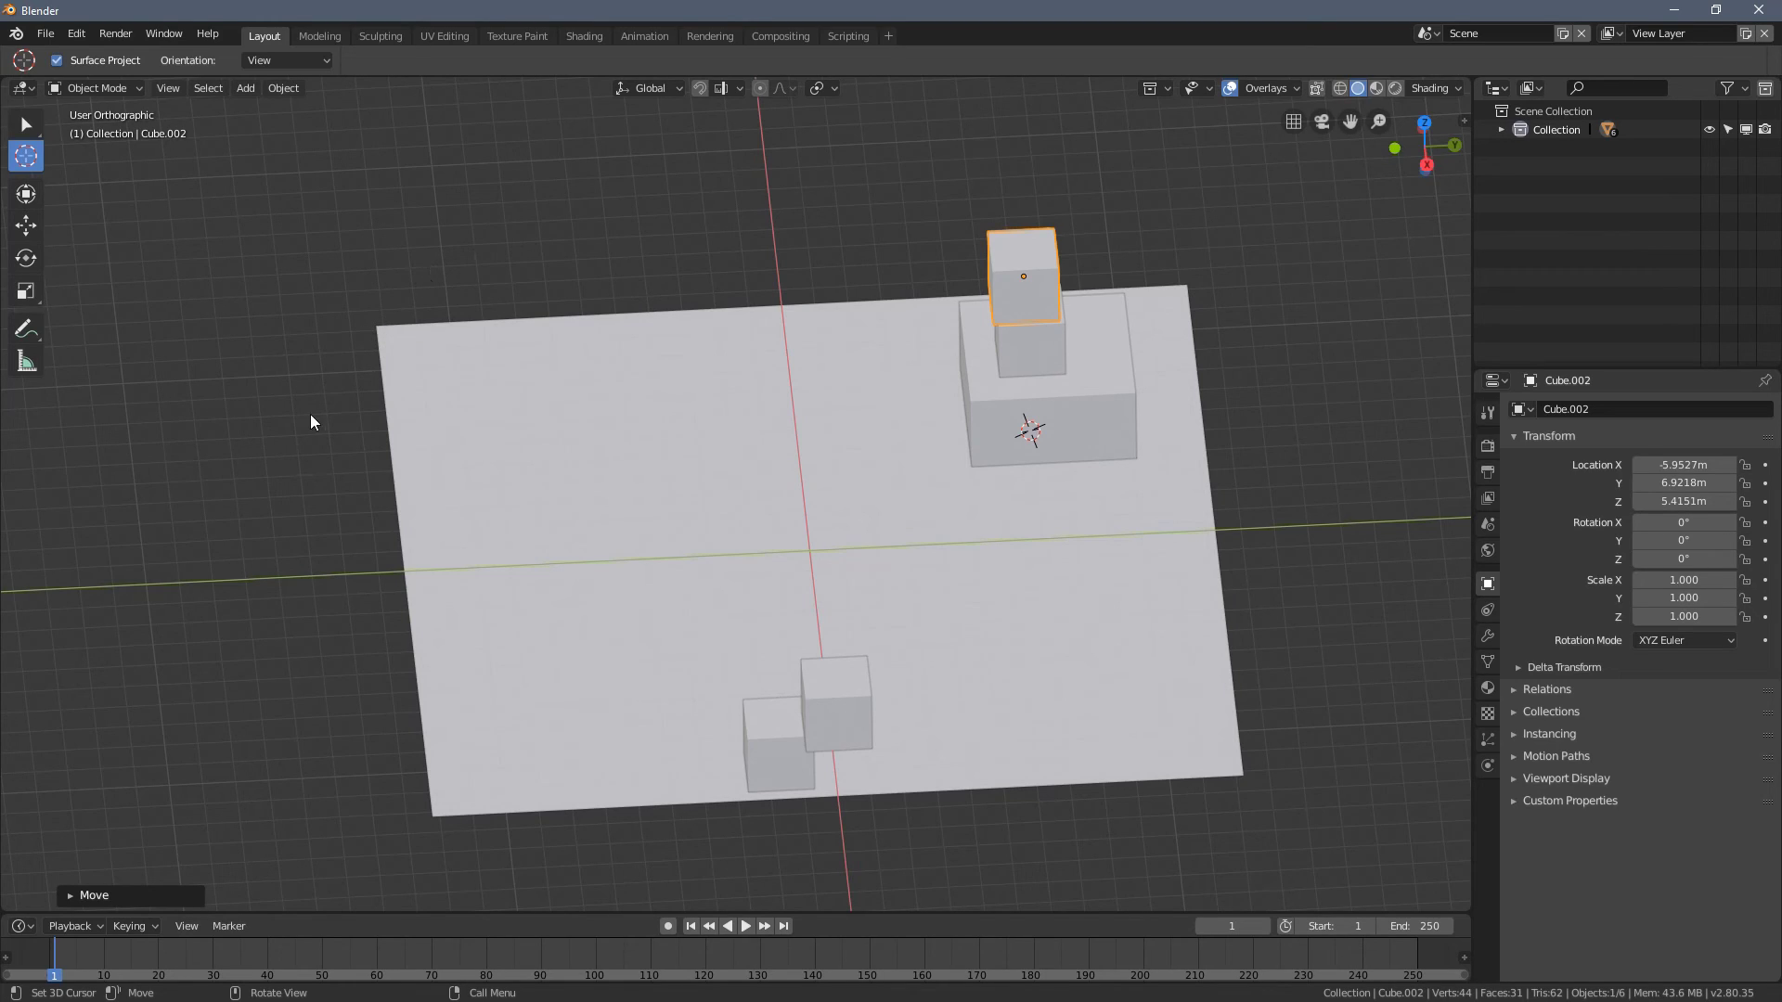
pyautogui.rightClick(282, 398)
pyautogui.hotkey('shift', 's')
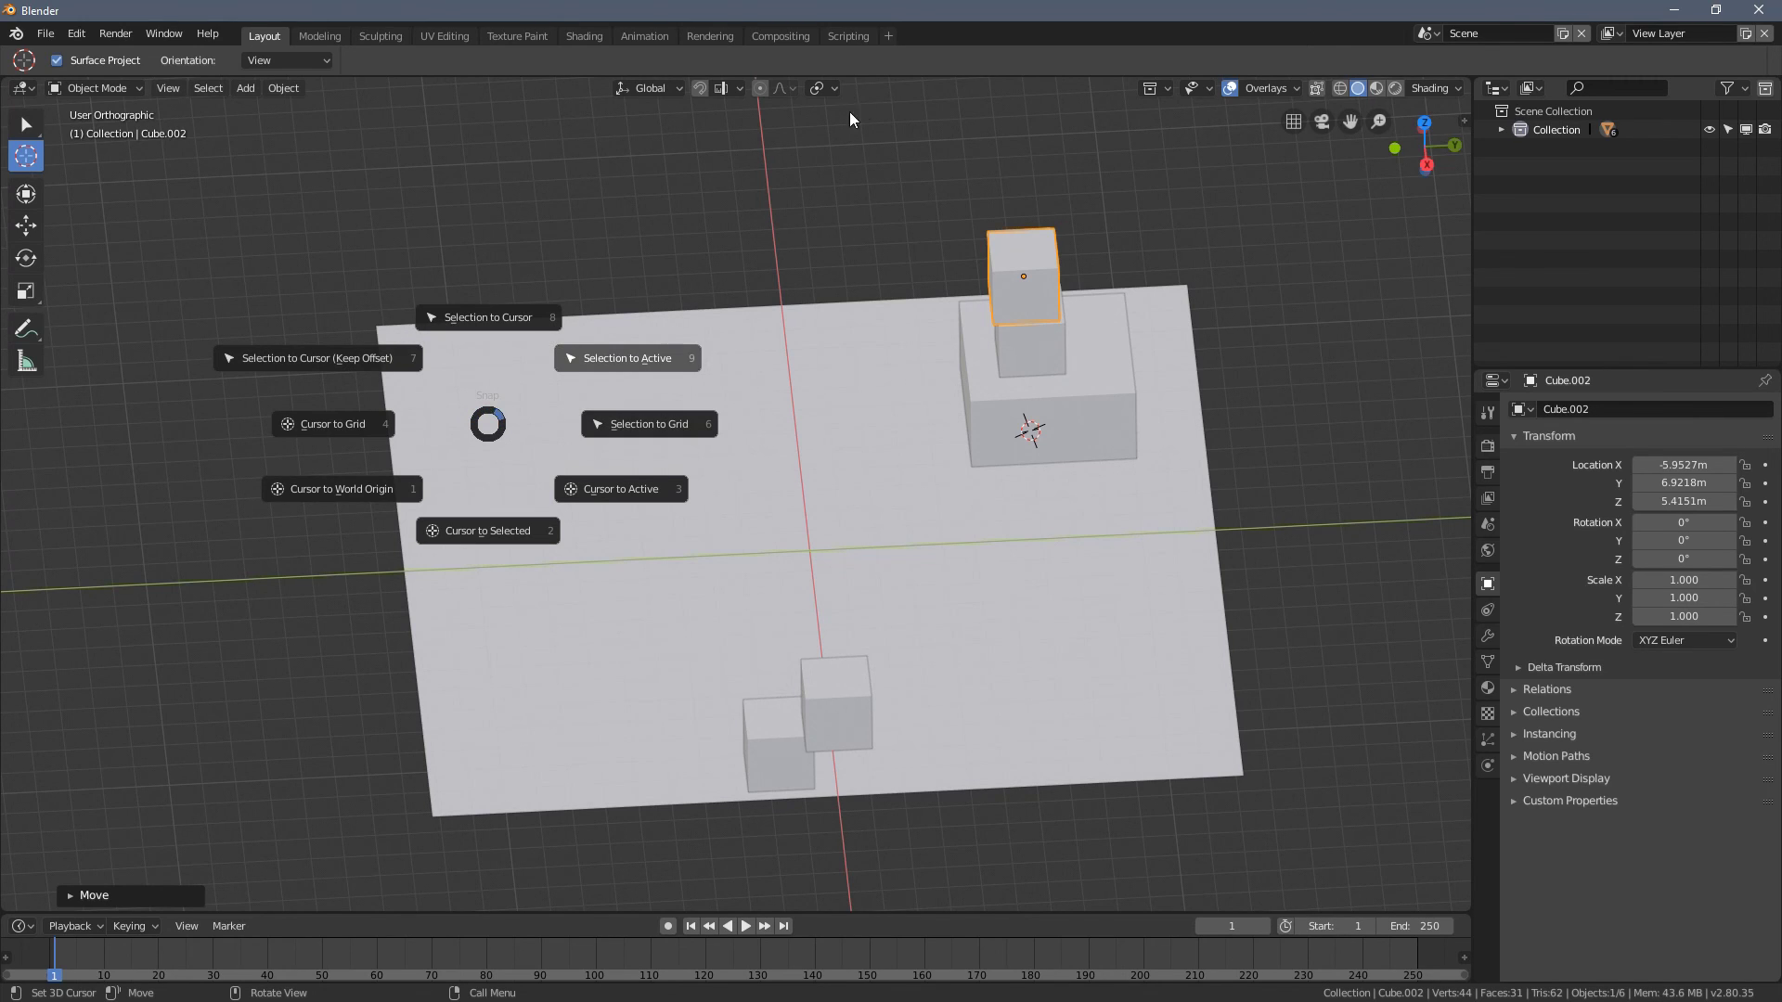
# - Place the 3D cursor on the plane's empty side opposite the stack and snap the topmost cube to it
pyautogui.moveTo(744, 210); pyautogui.dragTo(164, 259, button='middle')
pyautogui.click(586, 454)
pyautogui.moveTo(616, 444); pyautogui.dragTo(884, 364, button='middle')
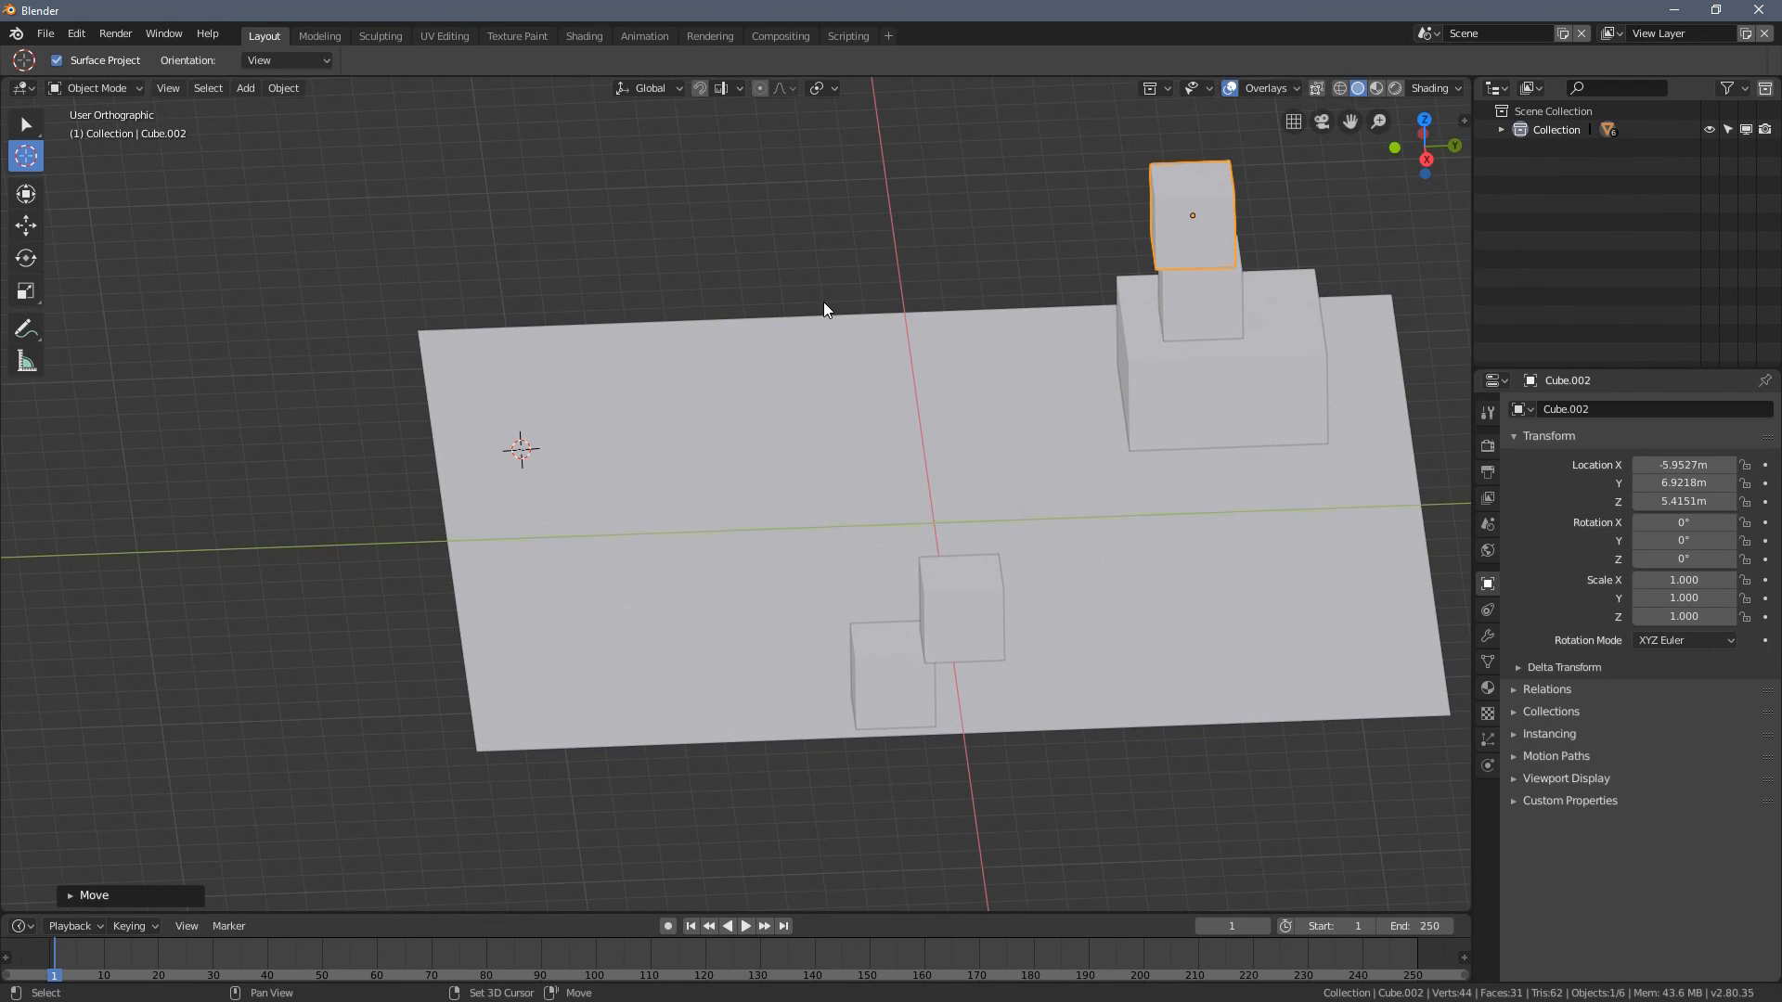
pyautogui.hotkey('shift', 's')
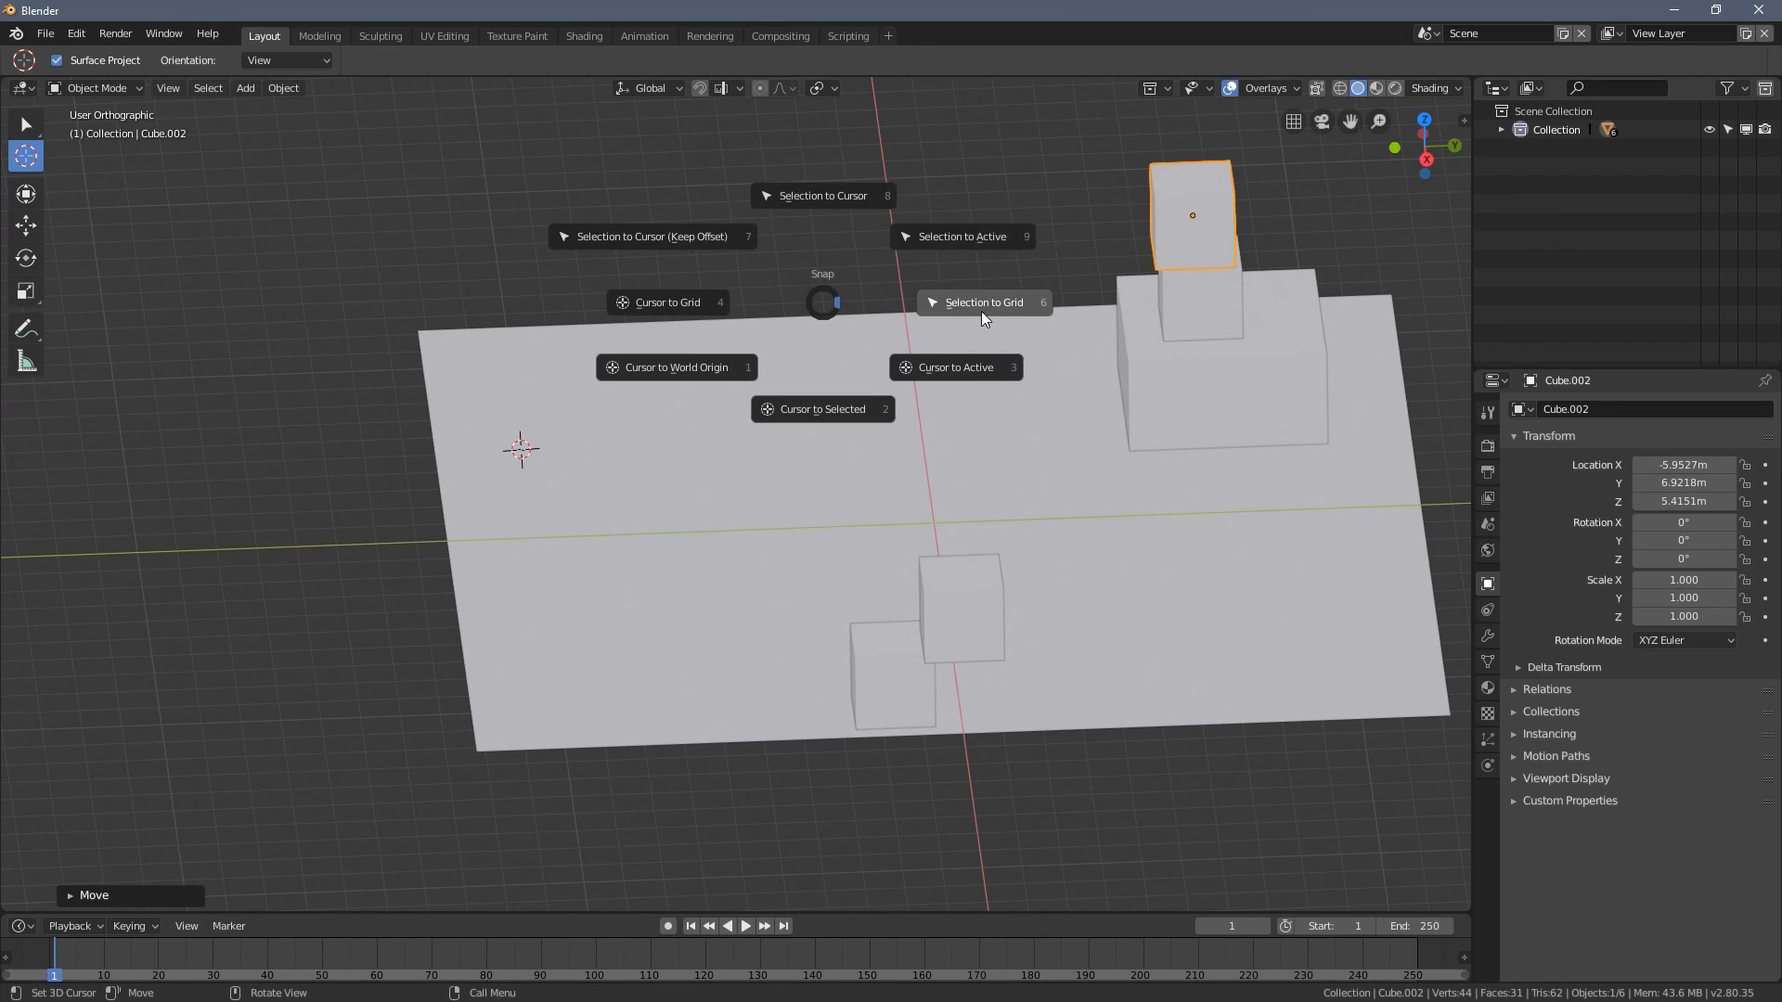
pyautogui.click(810, 216)
# - Raise the snapped cube to about Z 0.99 m so it rests on the plane and shift it along X to about 0.86 m
pyautogui.moveTo(810, 215); pyautogui.dragTo(104, 210, button='middle')
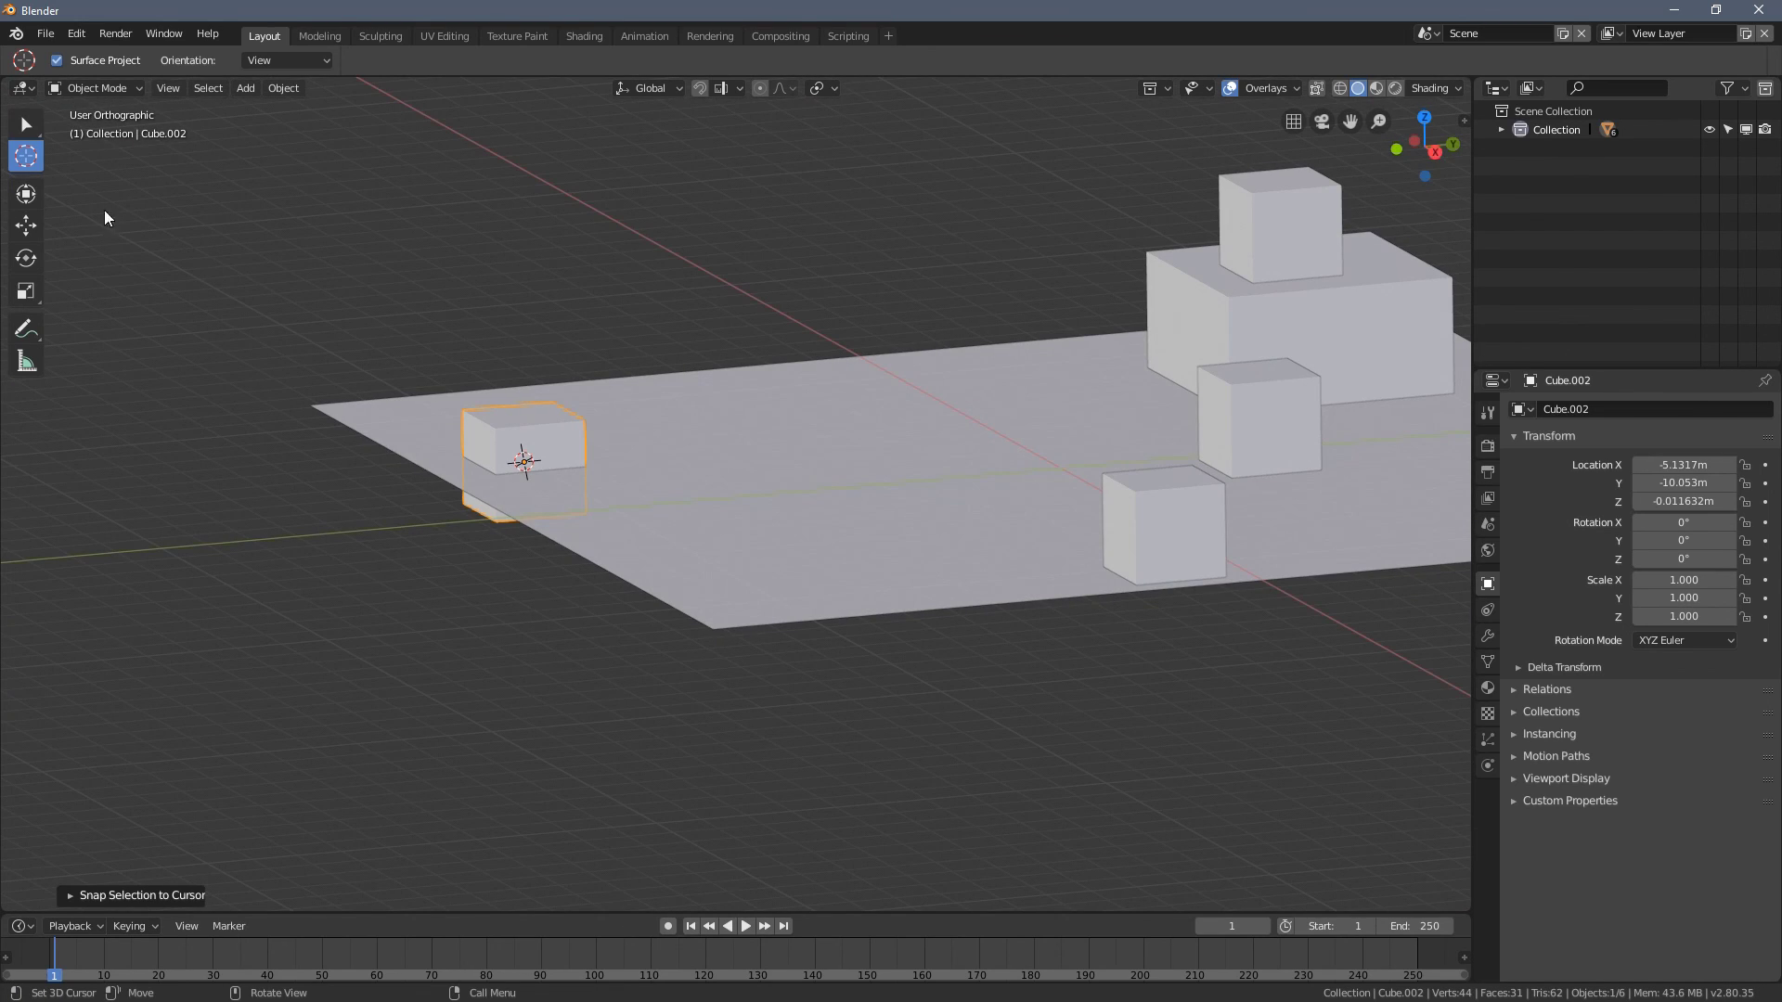
pyautogui.click(26, 124)
pyautogui.click(26, 226)
pyautogui.moveTo(519, 385); pyautogui.dragTo(520, 336)
pyautogui.moveTo(520, 336); pyautogui.dragTo(574, 629, button='middle')
pyautogui.moveTo(555, 605); pyautogui.dragTo(841, 604)
# - Place the 3D cursor on an empty area of the plane away from the selected cube
pyautogui.click(25, 156)
pyautogui.click(529, 444)
pyautogui.click(863, 346)
pyautogui.moveTo(823, 394); pyautogui.dragTo(830, 521, button='middle')
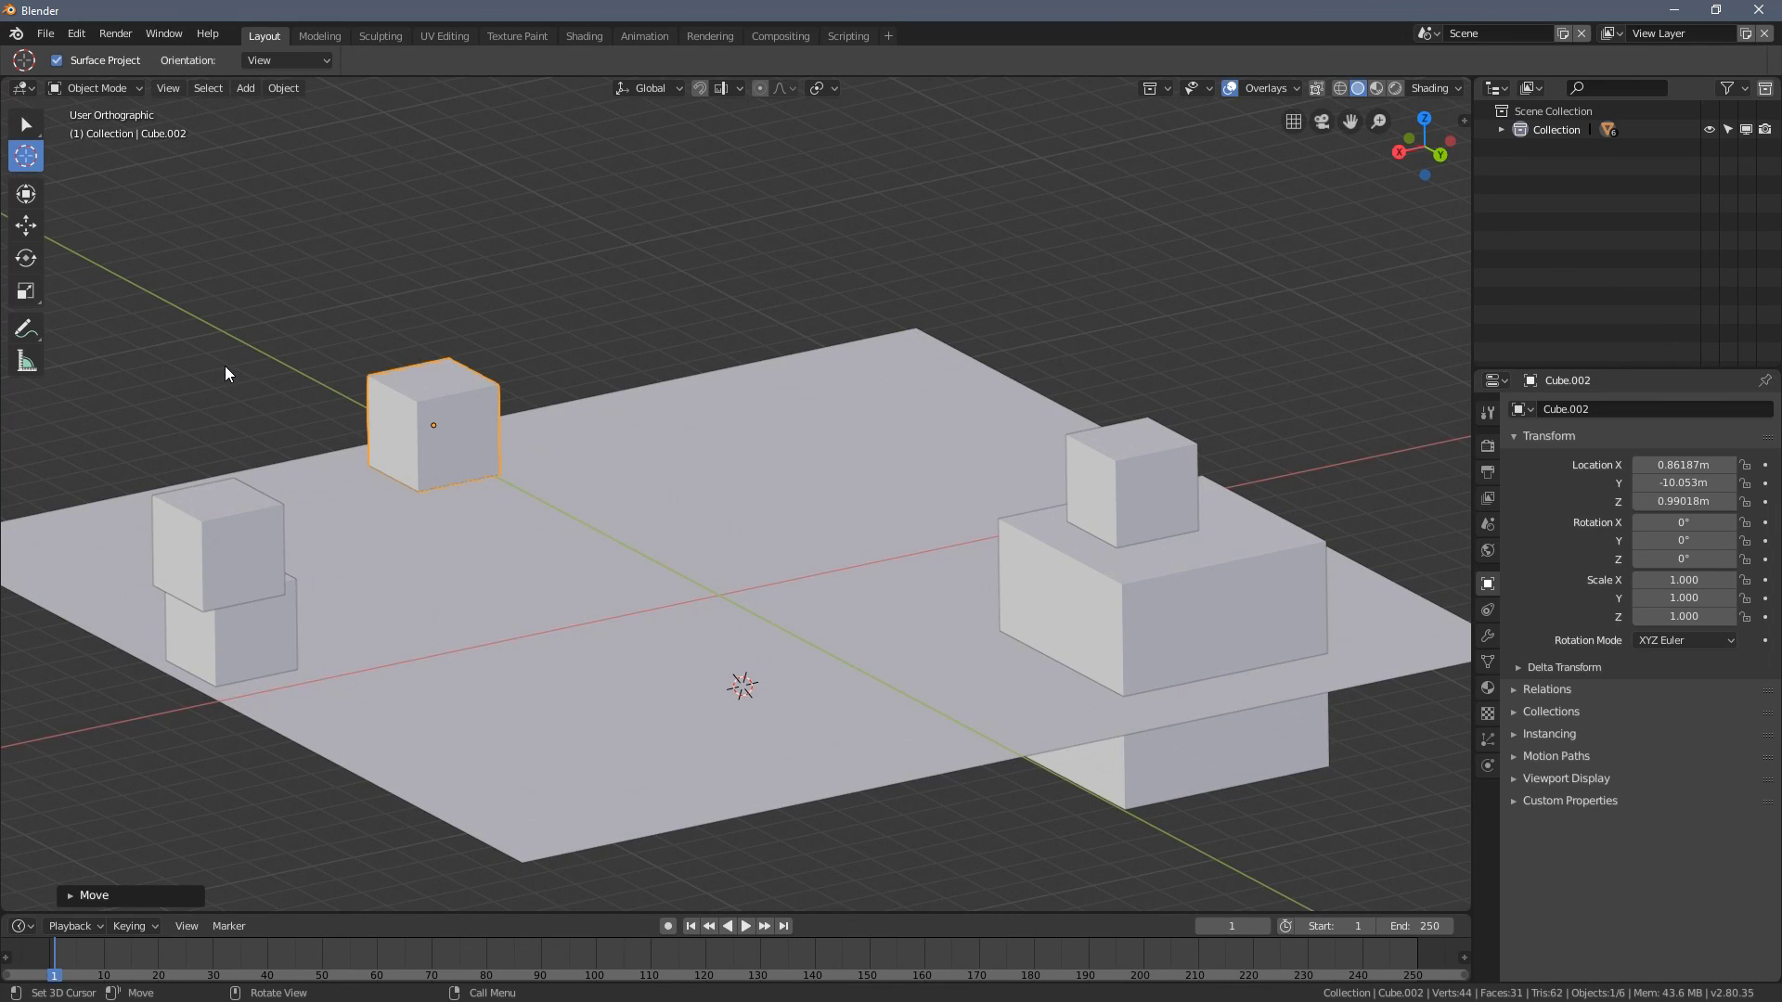